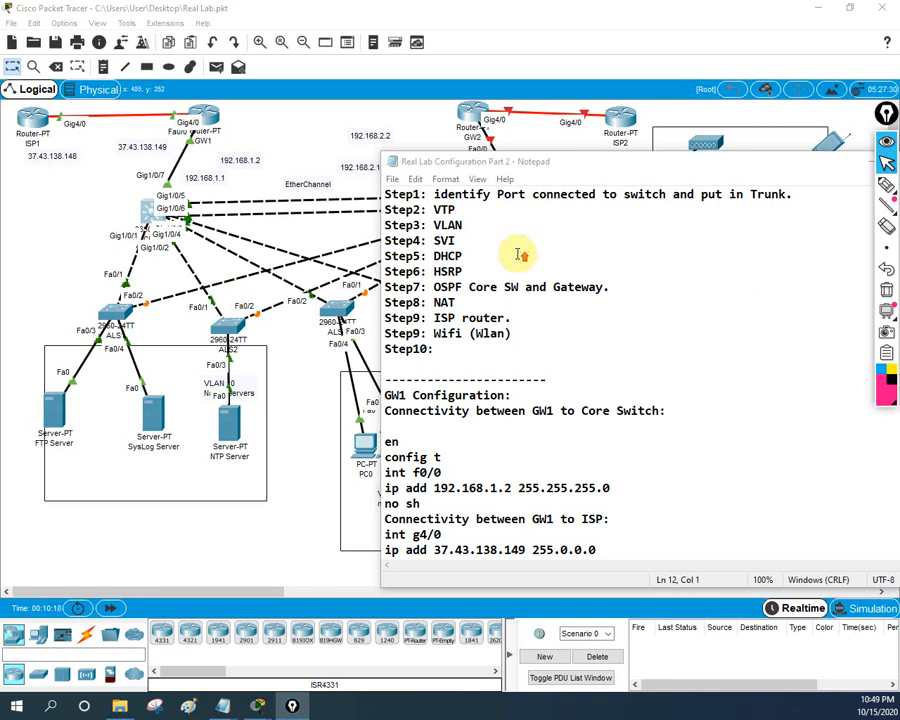
# Reposition the Real Lab Configuration Part 2 notes, view the full topology behind them, and bring the notes back.
pyautogui.moveTo(462, 168); pyautogui.dragTo(378, 119)
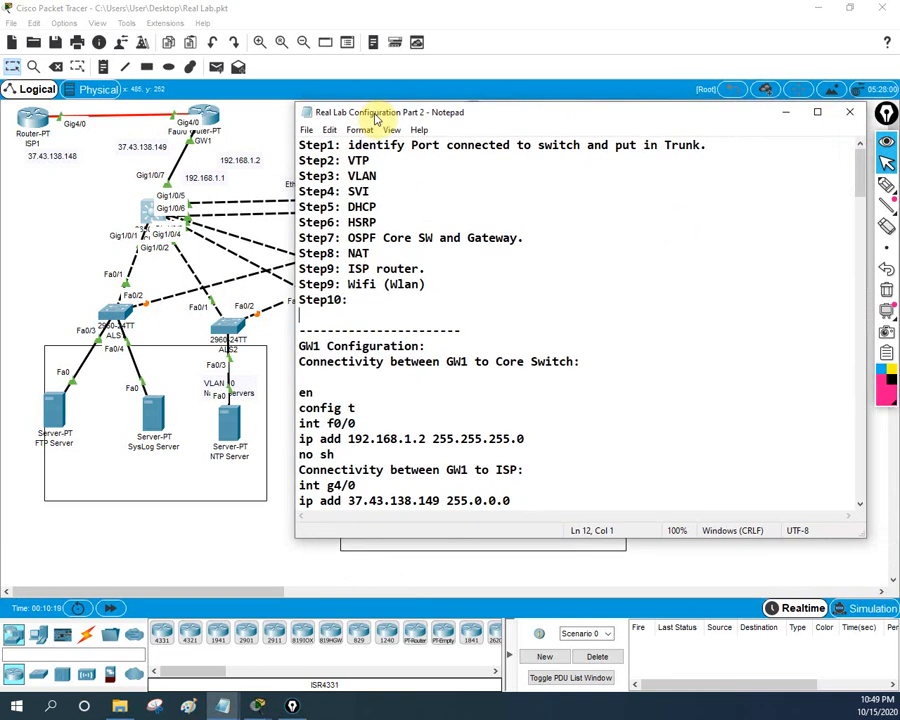
pyautogui.click(886, 184)
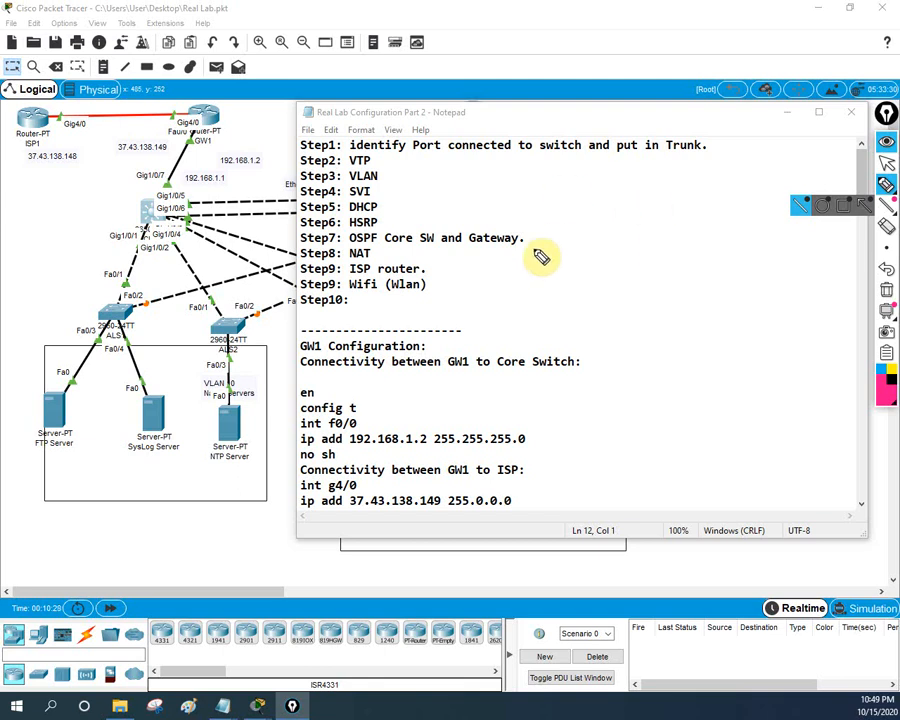
pyautogui.click(886, 164)
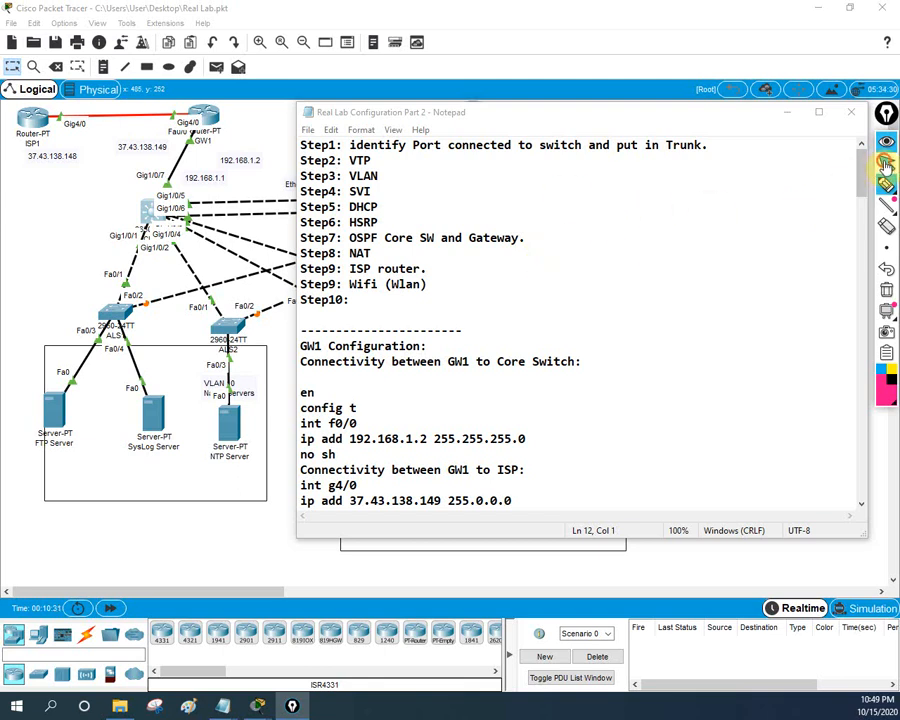
pyautogui.click(786, 113)
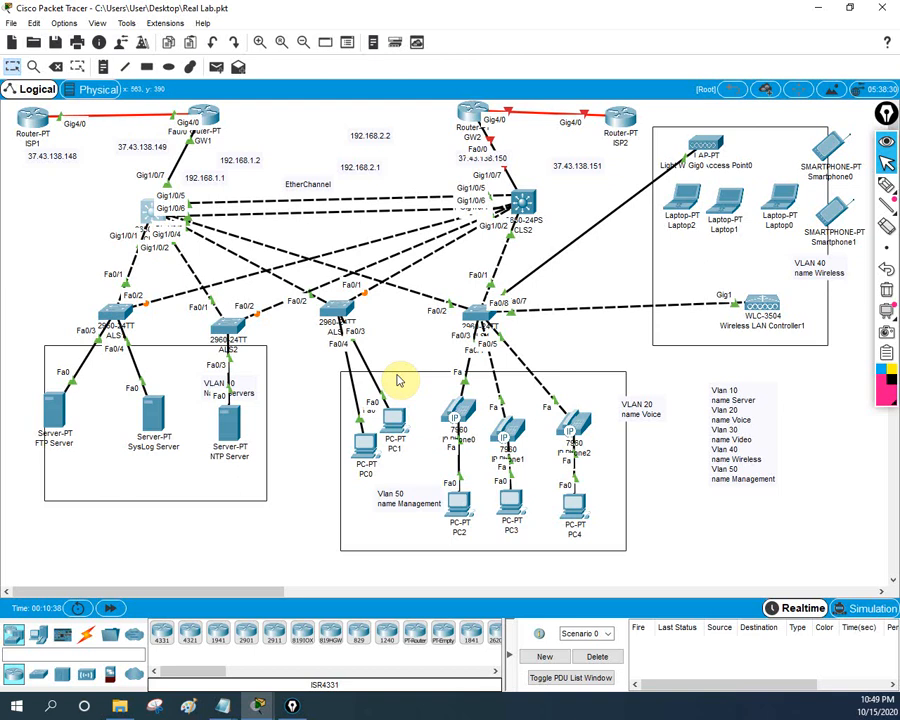
pyautogui.moveTo(225, 690)
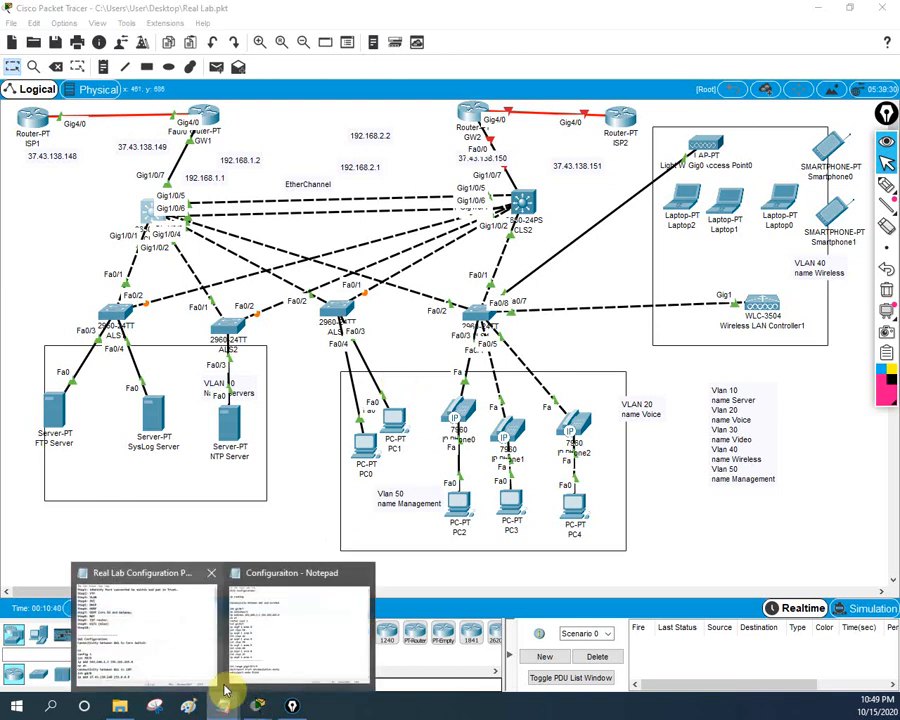
pyautogui.click(191, 634)
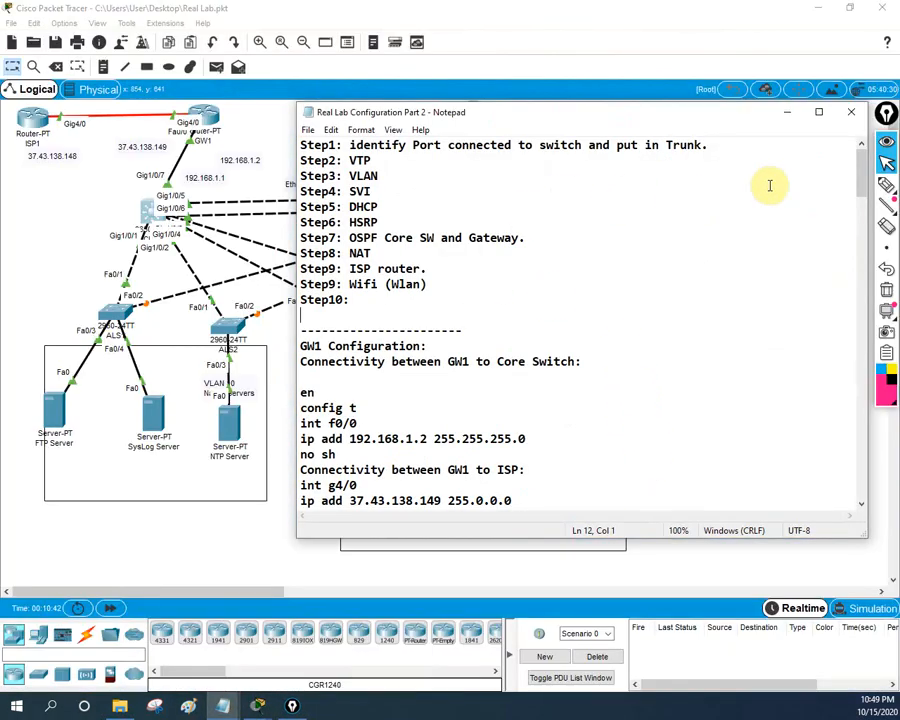
# Tick off Step1 through Step6 (Trunk, VTP, VLAN, SVI, DHCP, HSRP) in the notes with the pen.
pyautogui.click(886, 185)
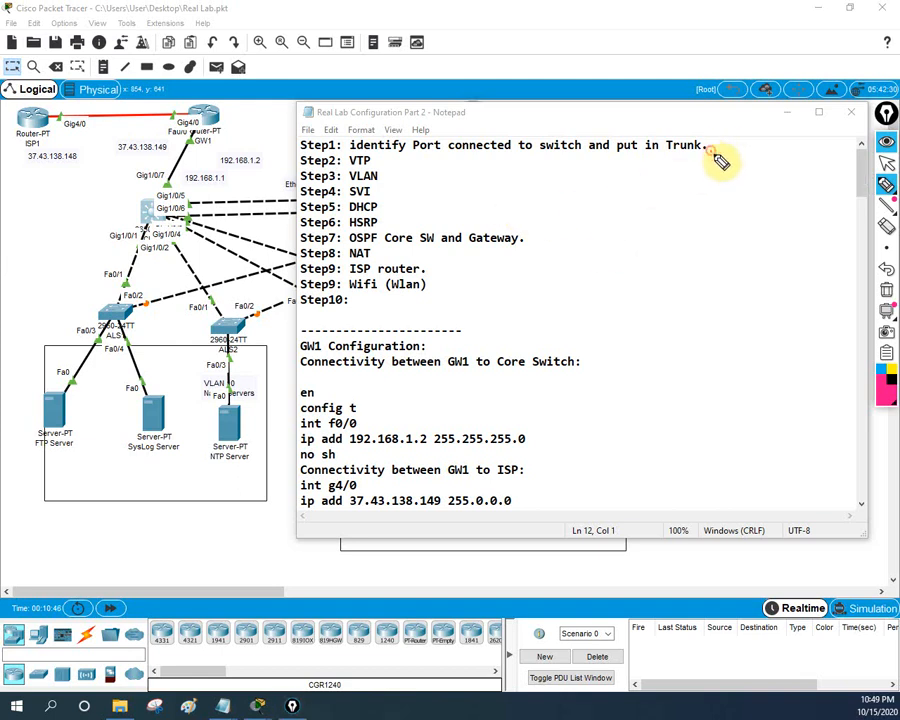
pyautogui.moveTo(712, 147); pyautogui.dragTo(722, 142)
pyautogui.moveTo(378, 158)
pyautogui.mouseDown()
pyautogui.moveTo(388, 155)
pyautogui.moveTo(393, 217)
pyautogui.mouseUp()
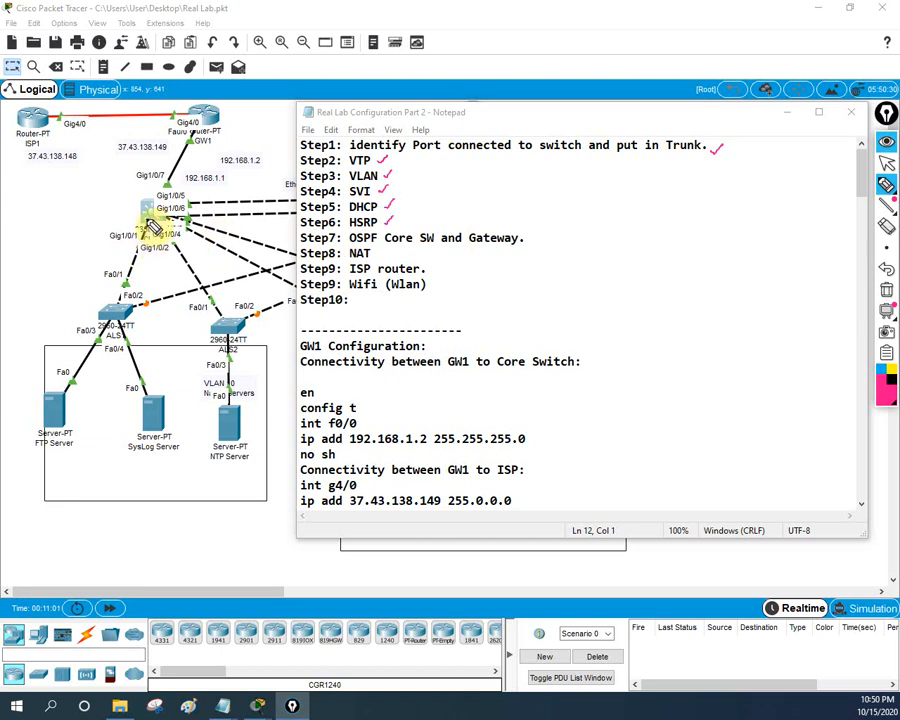
# Circle the core switch below GW1 and the GW1 router, trace the link between them, and handwrite OSPF beside it.
pyautogui.moveTo(146, 200)
pyautogui.mouseDown()
pyautogui.moveTo(134, 204)
pyautogui.moveTo(200, 216)
pyautogui.moveTo(182, 164)
pyautogui.moveTo(178, 176)
pyautogui.mouseUp()
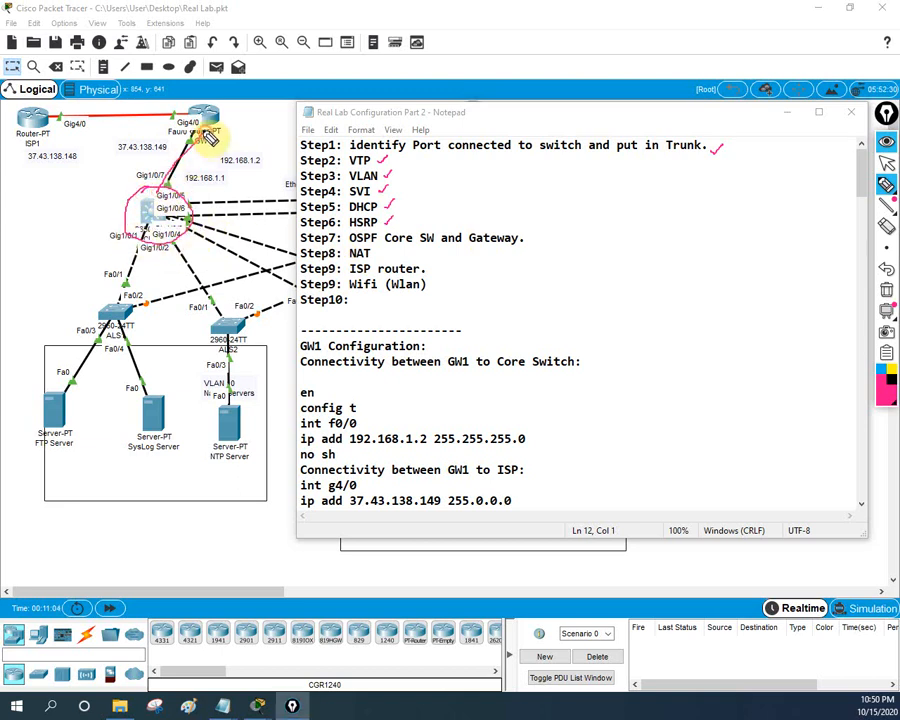
pyautogui.moveTo(200, 124)
pyautogui.mouseDown()
pyautogui.moveTo(214, 114)
pyautogui.moveTo(220, 124)
pyautogui.moveTo(205, 145)
pyautogui.mouseUp()
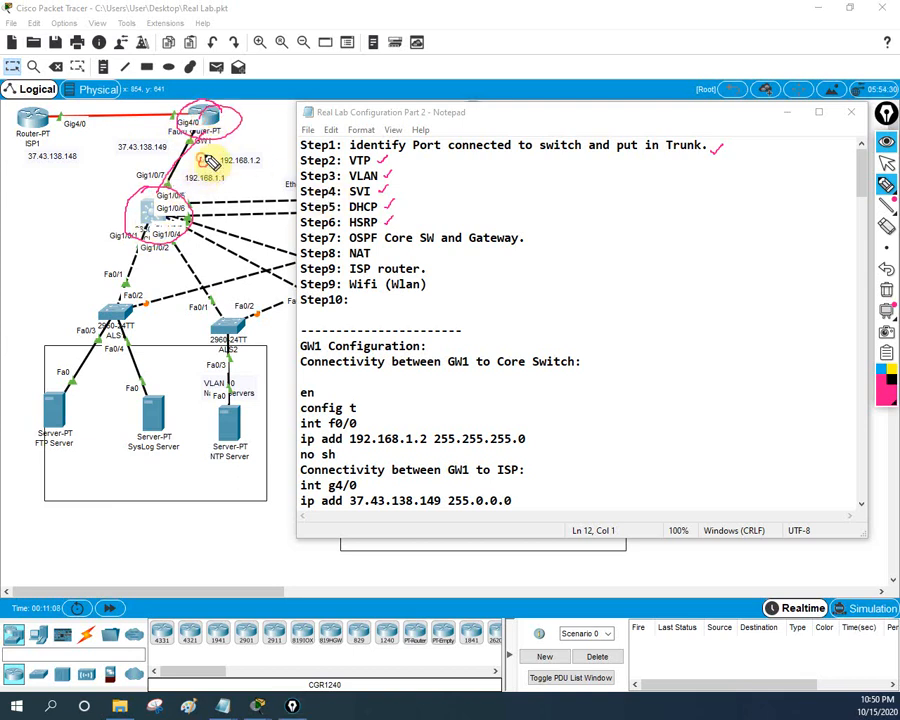
pyautogui.moveTo(220, 152); pyautogui.dragTo(237, 152)
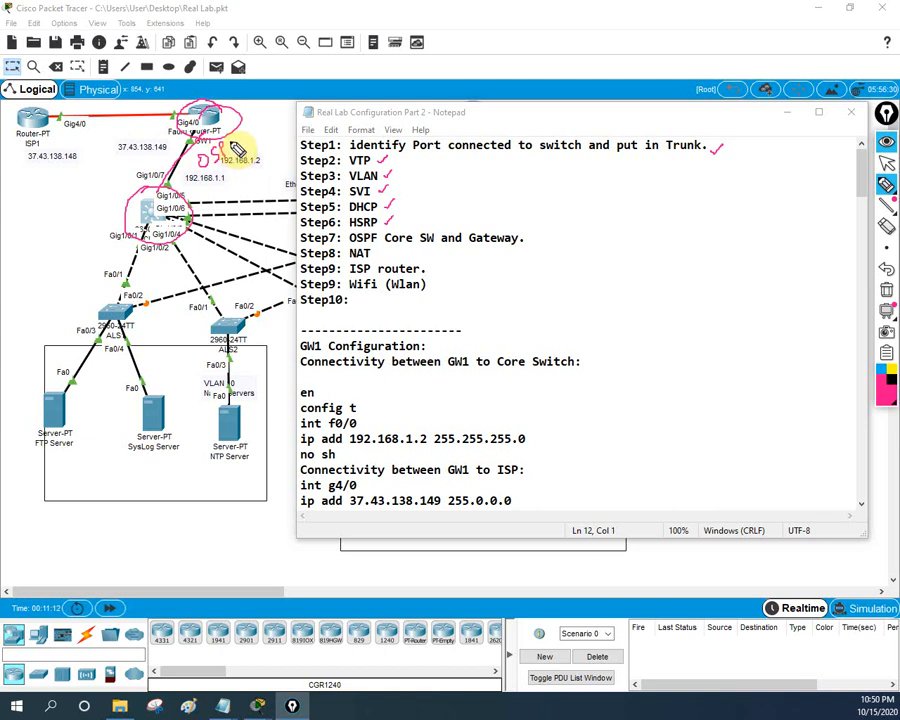
pyautogui.moveTo(231, 143)
pyautogui.mouseDown()
pyautogui.moveTo(225, 152)
pyautogui.moveTo(237, 147)
pyautogui.mouseUp()
pyautogui.moveTo(229, 142); pyautogui.dragTo(237, 139)
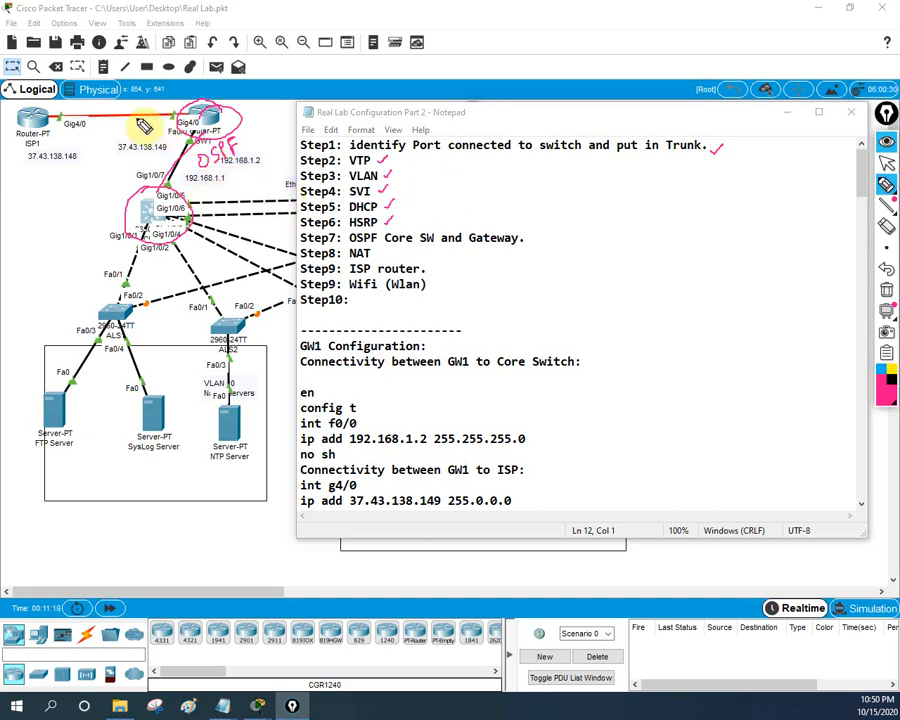
# Circle the 37.43.138.149 address, handwrite NAT beside GW1, and write 8.8.8.8 under the ISP1 router.
pyautogui.moveTo(129, 124)
pyautogui.mouseDown()
pyautogui.moveTo(117, 154)
pyautogui.moveTo(126, 120)
pyautogui.mouseUp()
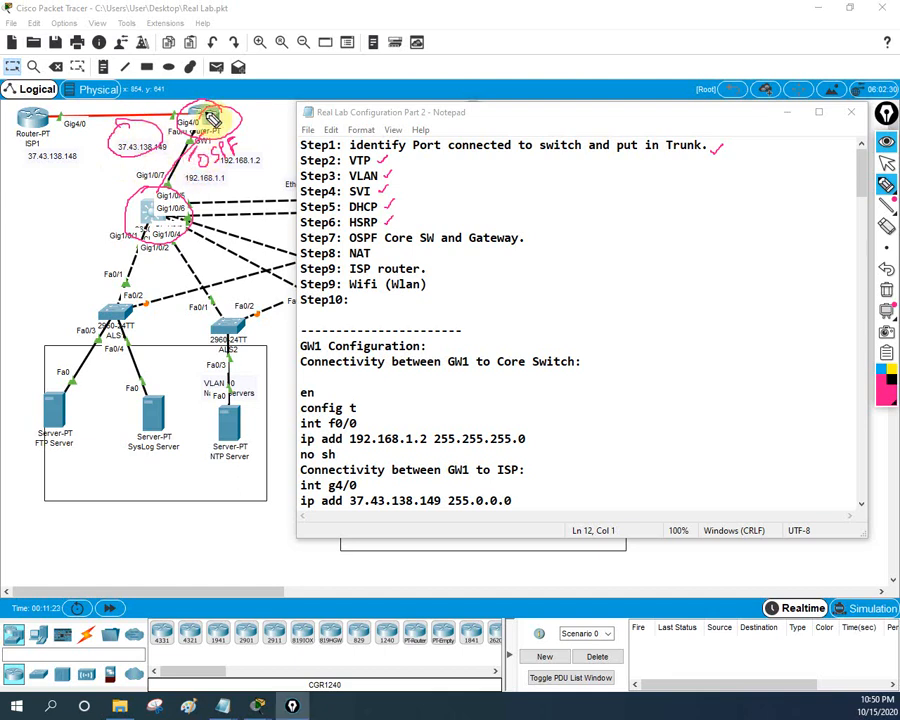
pyautogui.moveTo(246, 117)
pyautogui.mouseDown()
pyautogui.moveTo(275, 121)
pyautogui.moveTo(289, 105)
pyautogui.mouseUp()
pyautogui.moveTo(285, 106); pyautogui.dragTo(285, 117)
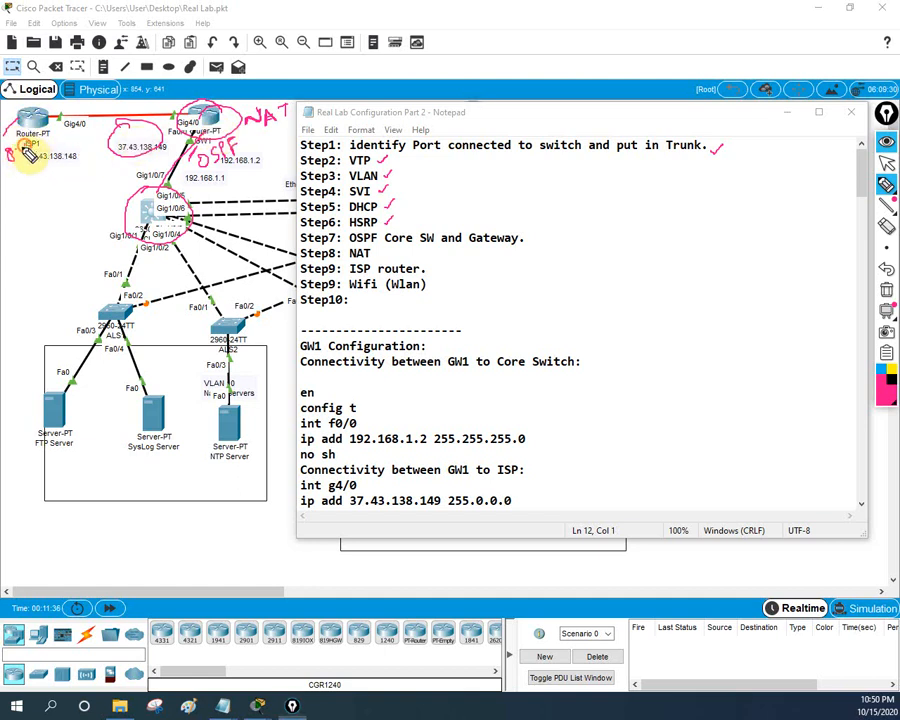
pyautogui.moveTo(30, 155)
pyautogui.mouseDown()
pyautogui.moveTo(70, 152)
pyautogui.moveTo(68, 143)
pyautogui.mouseUp()
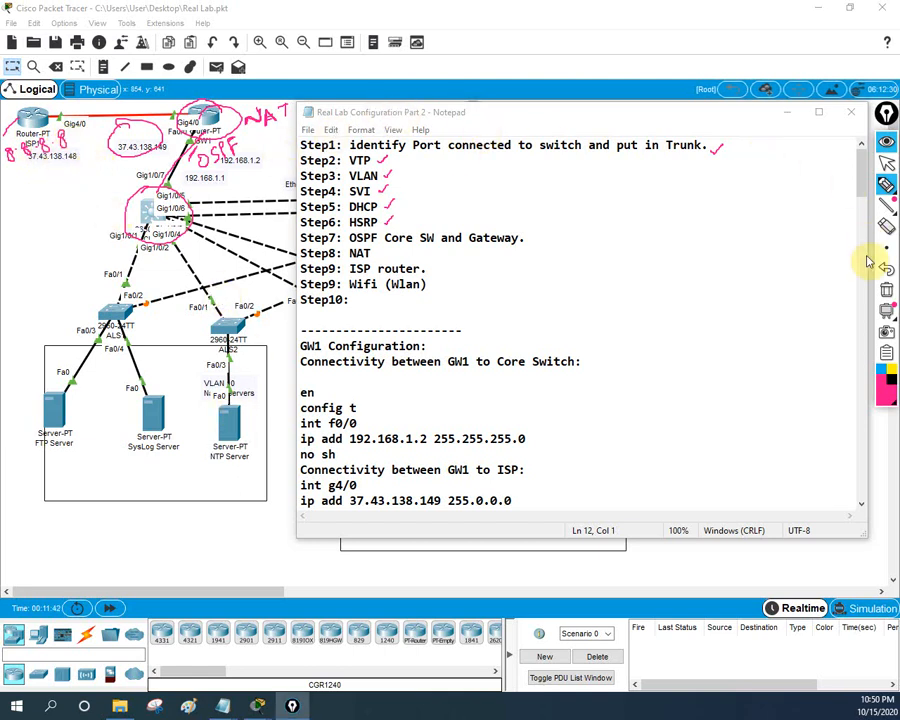
# Clear all pen annotations and minimize the notes to show the whole topology.
pyautogui.click(886, 291)
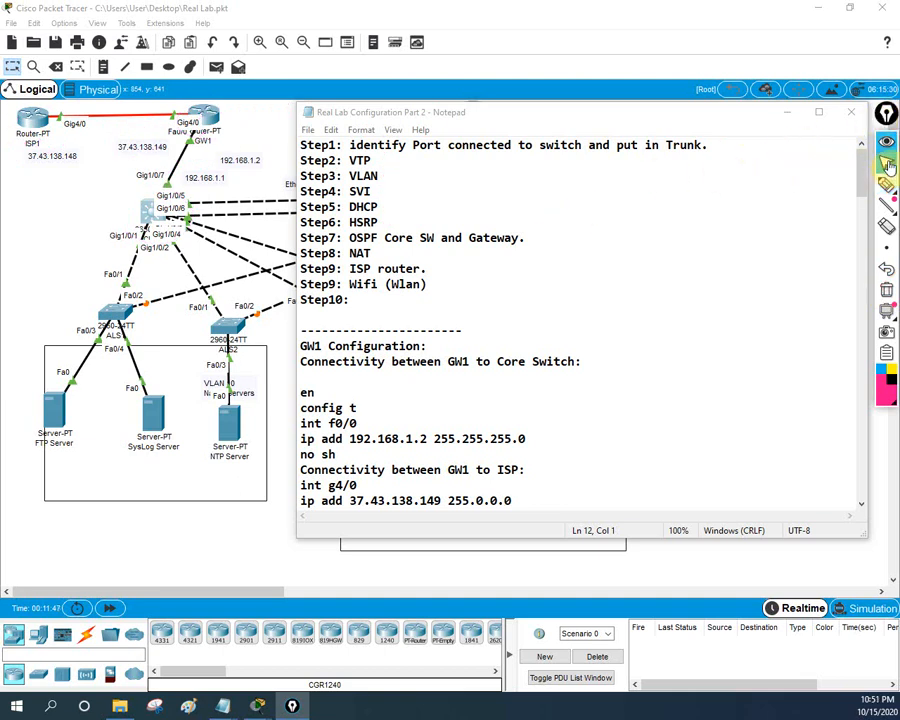
pyautogui.click(787, 112)
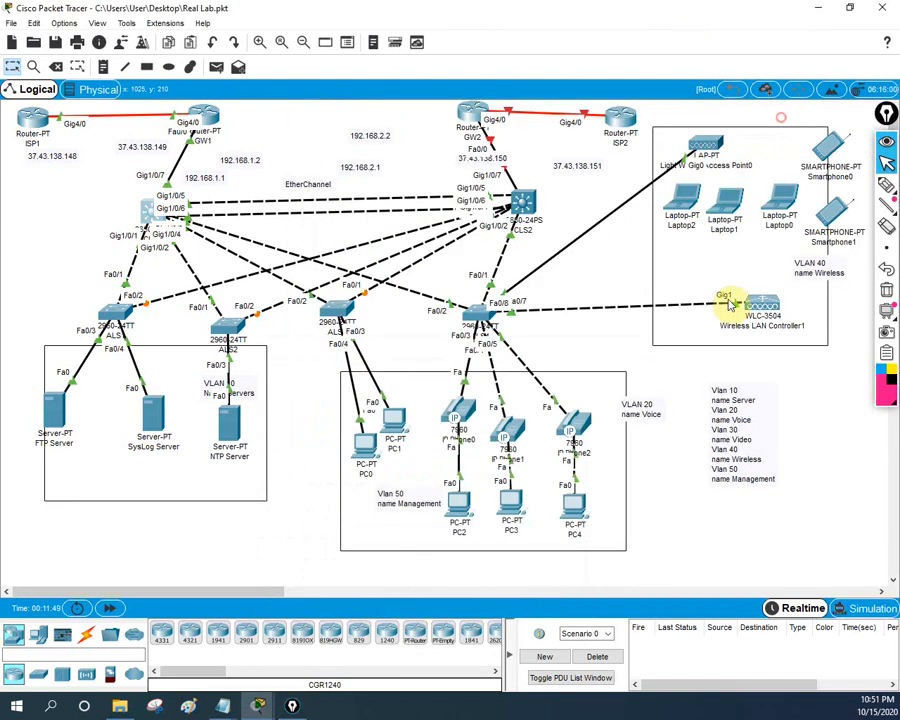
# Outline the server side of the topology with the pen and circle both core switches and the GW1 and GW2 gateways.
pyautogui.click(886, 186)
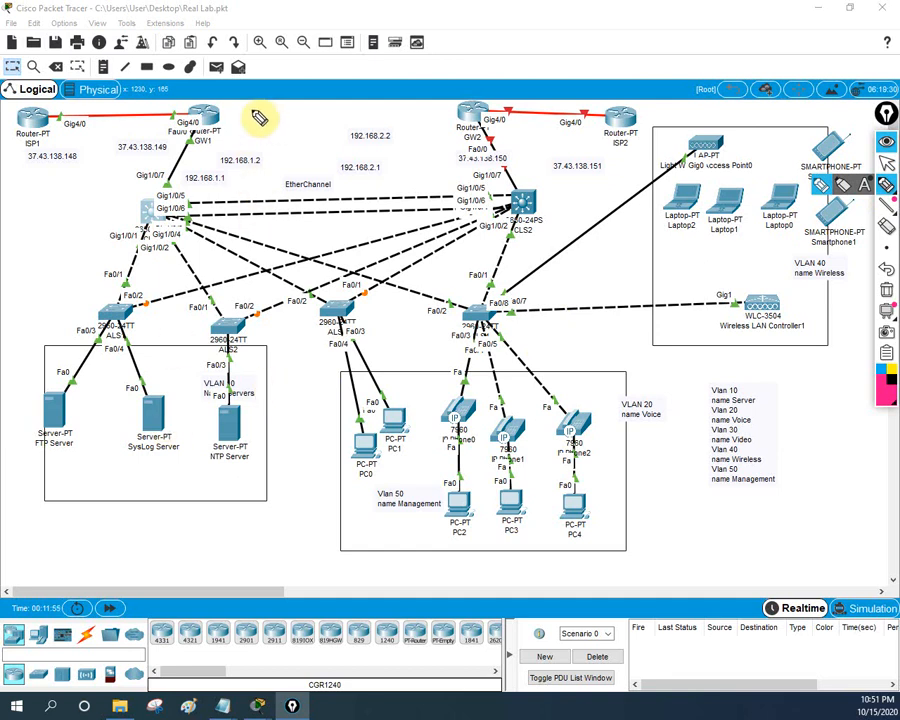
pyautogui.moveTo(255, 108)
pyautogui.mouseDown()
pyautogui.moveTo(297, 220)
pyautogui.moveTo(301, 395)
pyautogui.moveTo(130, 503)
pyautogui.moveTo(3, 398)
pyautogui.moveTo(96, 211)
pyautogui.moveTo(207, 70)
pyautogui.moveTo(225, 157)
pyautogui.moveTo(150, 228)
pyautogui.moveTo(160, 199)
pyautogui.mouseUp()
pyautogui.moveTo(194, 102); pyautogui.dragTo(224, 125)
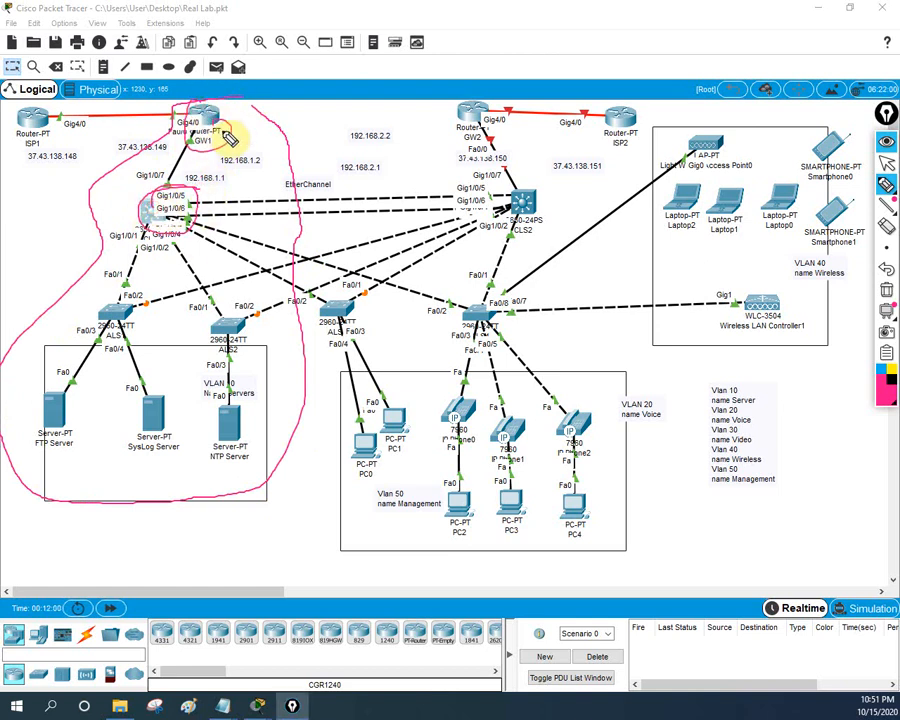
pyautogui.moveTo(543, 165)
pyautogui.mouseDown()
pyautogui.moveTo(502, 209)
pyautogui.moveTo(512, 195)
pyautogui.mouseUp()
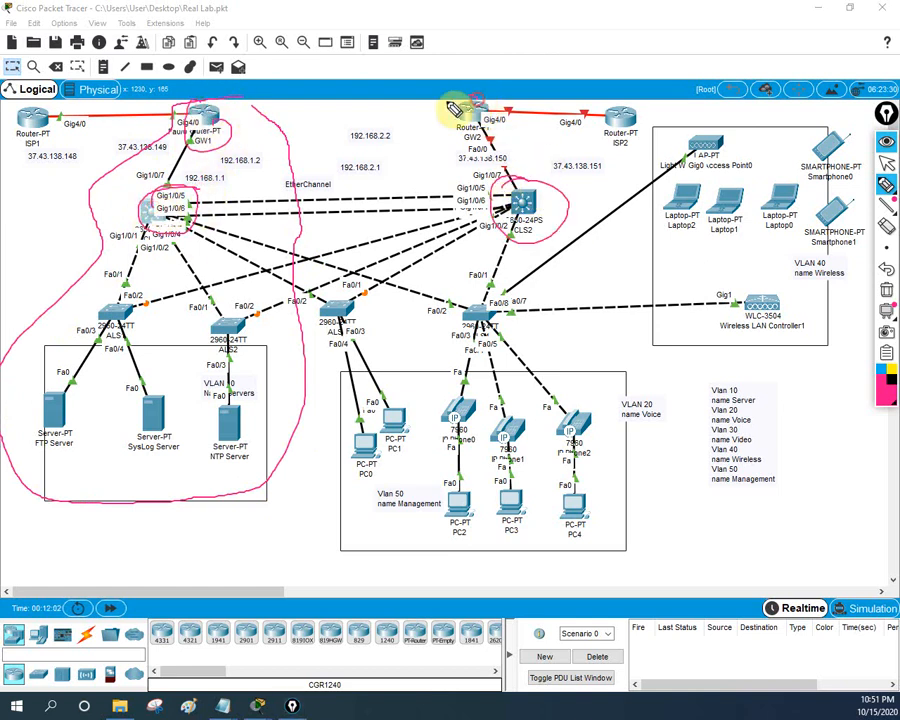
pyautogui.moveTo(460, 104); pyautogui.dragTo(466, 150)
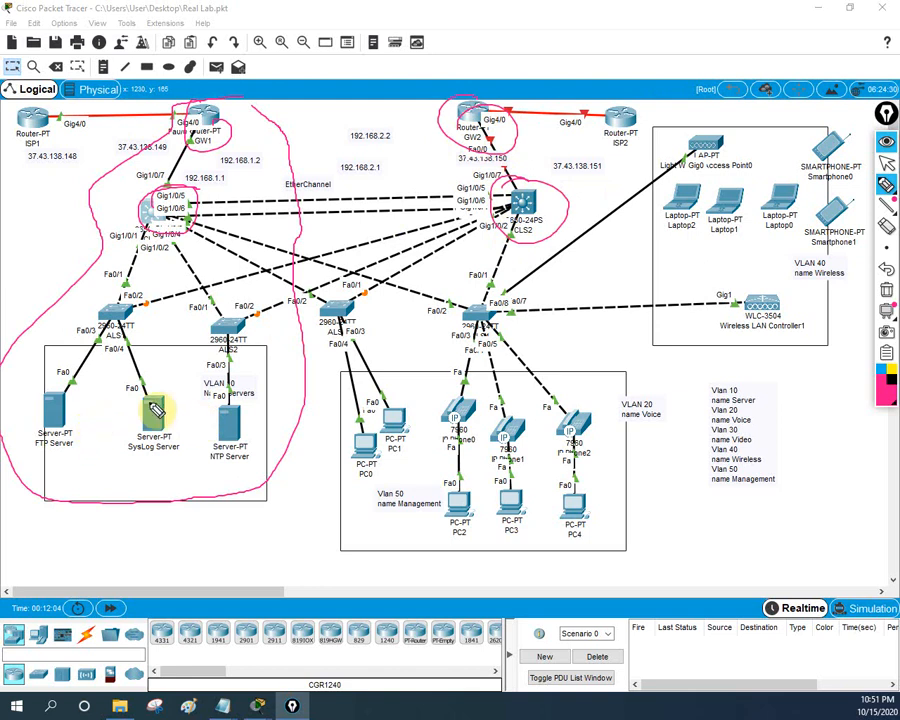
# Trace the NTP Server's path to ISP1 and the alternative path through CLS2 towards GW2, and clear the drawings.
pyautogui.moveTo(255, 452)
pyautogui.mouseDown()
pyautogui.moveTo(180, 296)
pyautogui.moveTo(222, 178)
pyautogui.moveTo(125, 145)
pyautogui.moveTo(70, 157)
pyautogui.mouseUp()
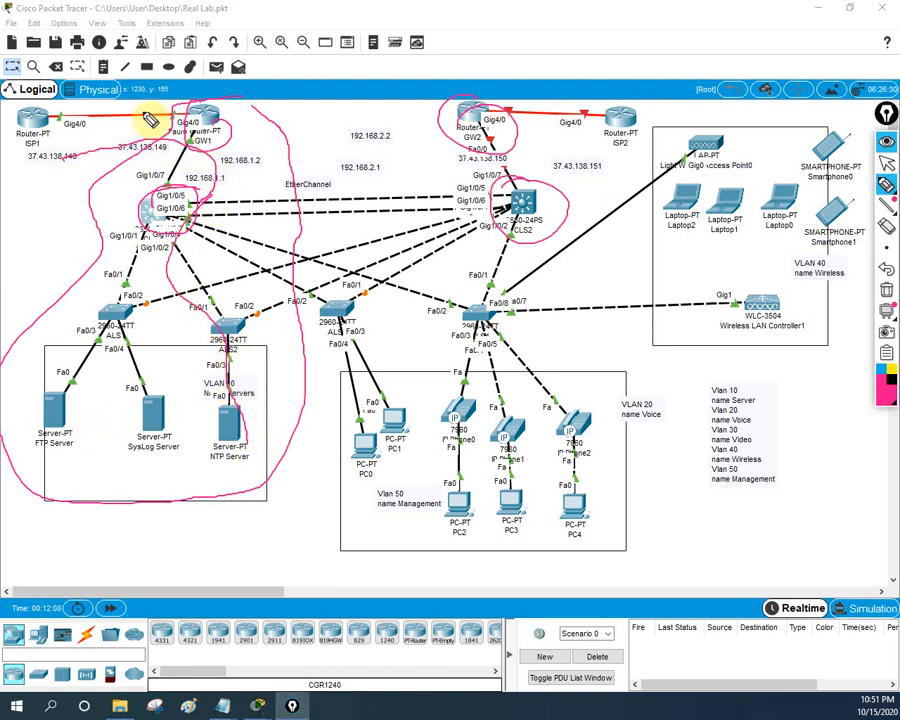
pyautogui.moveTo(137, 110)
pyautogui.mouseDown()
pyautogui.moveTo(172, 108)
pyautogui.moveTo(175, 127)
pyautogui.mouseUp()
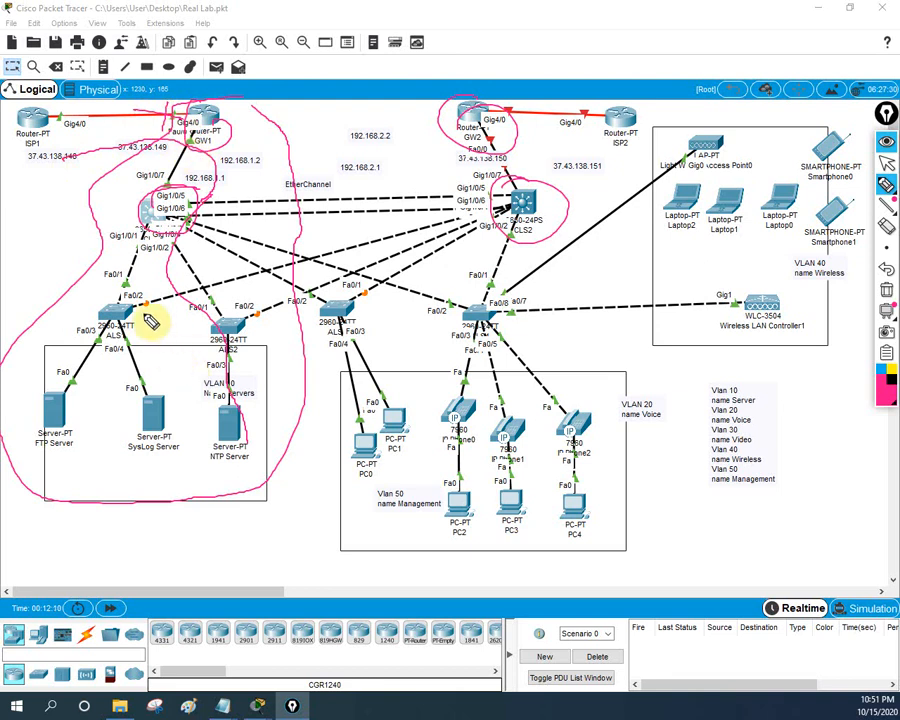
pyautogui.moveTo(144, 309)
pyautogui.mouseDown()
pyautogui.moveTo(178, 227)
pyautogui.moveTo(363, 202)
pyautogui.moveTo(472, 202)
pyautogui.mouseUp()
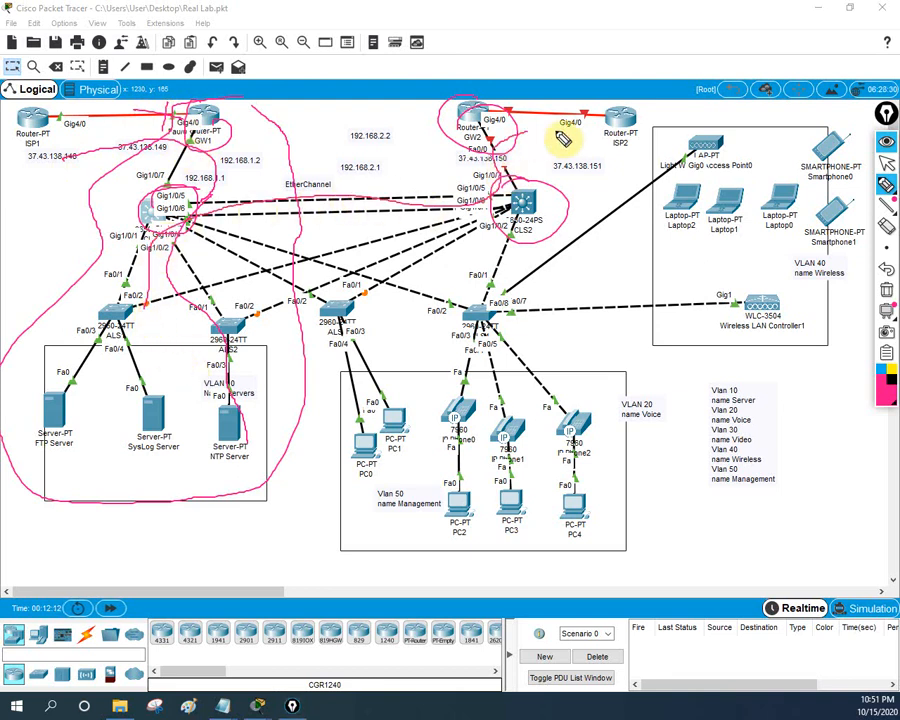
pyautogui.click(888, 293)
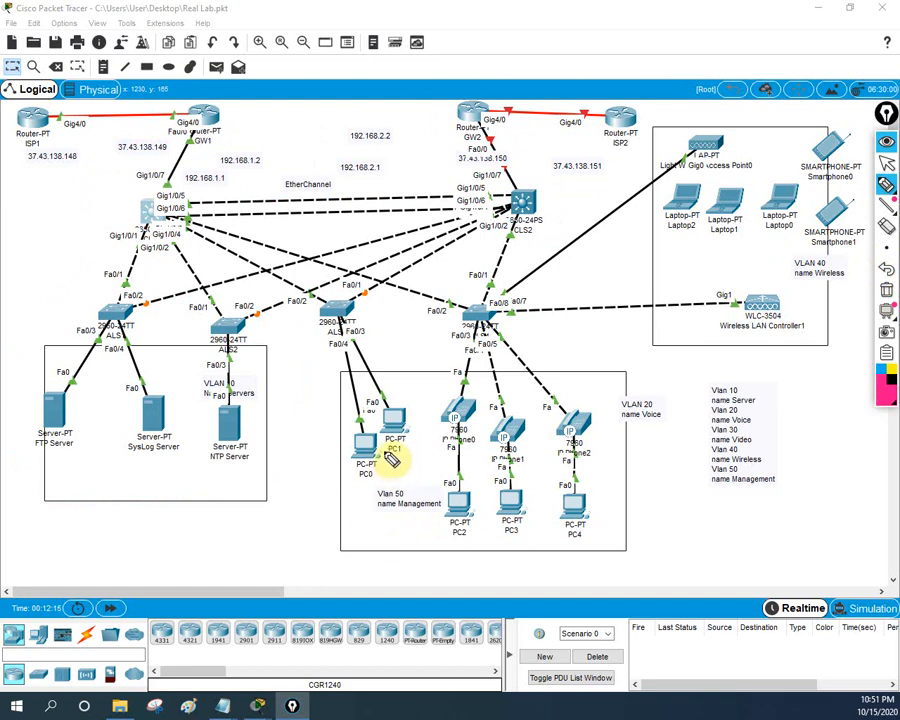
# Trace PC0's path to ISP1, cross out GW1, and draw the backup path through CLS2 and GW2 to ISP2.
pyautogui.moveTo(374, 451)
pyautogui.mouseDown()
pyautogui.moveTo(332, 290)
pyautogui.moveTo(257, 286)
pyautogui.moveTo(177, 225)
pyautogui.moveTo(210, 152)
pyautogui.moveTo(132, 144)
pyautogui.moveTo(66, 151)
pyautogui.mouseUp()
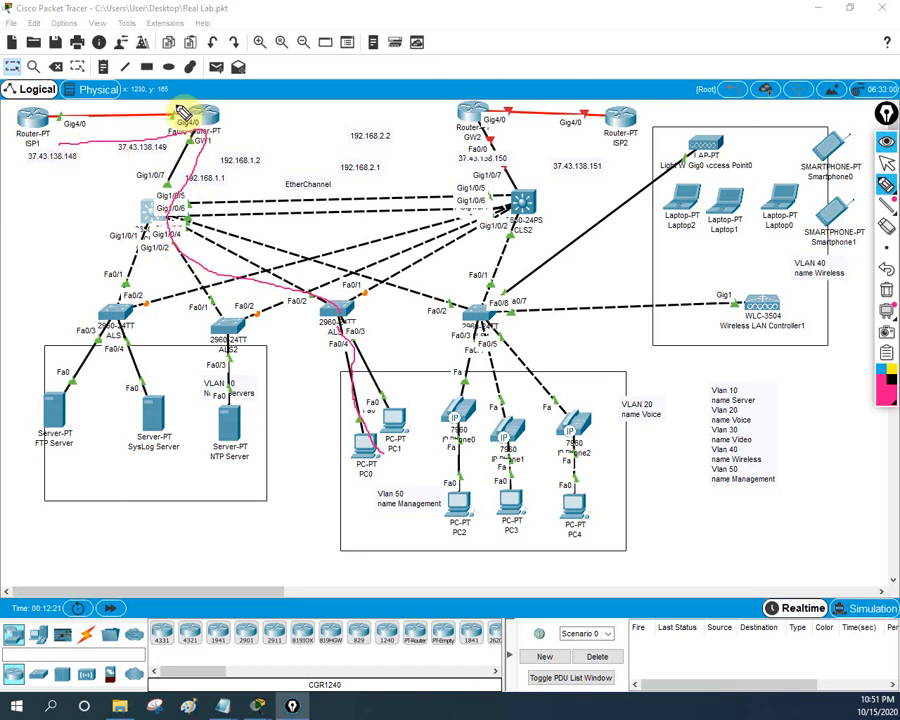
pyautogui.moveTo(183, 112)
pyautogui.mouseDown()
pyautogui.moveTo(237, 124)
pyautogui.moveTo(177, 116)
pyautogui.mouseUp()
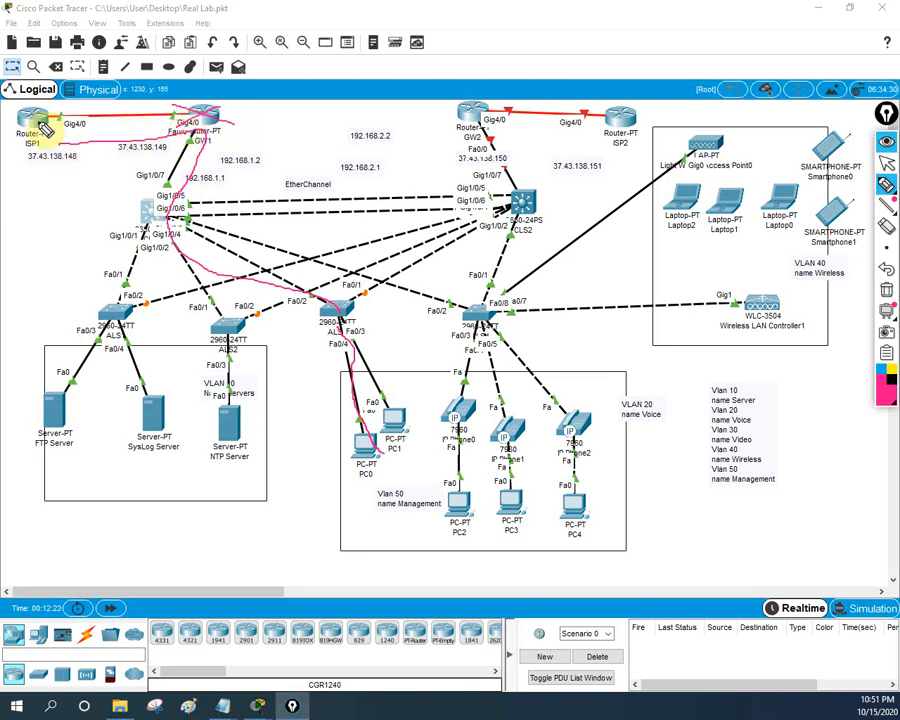
pyautogui.moveTo(45, 130)
pyautogui.mouseDown()
pyautogui.moveTo(32, 124)
pyautogui.moveTo(184, 124)
pyautogui.mouseUp()
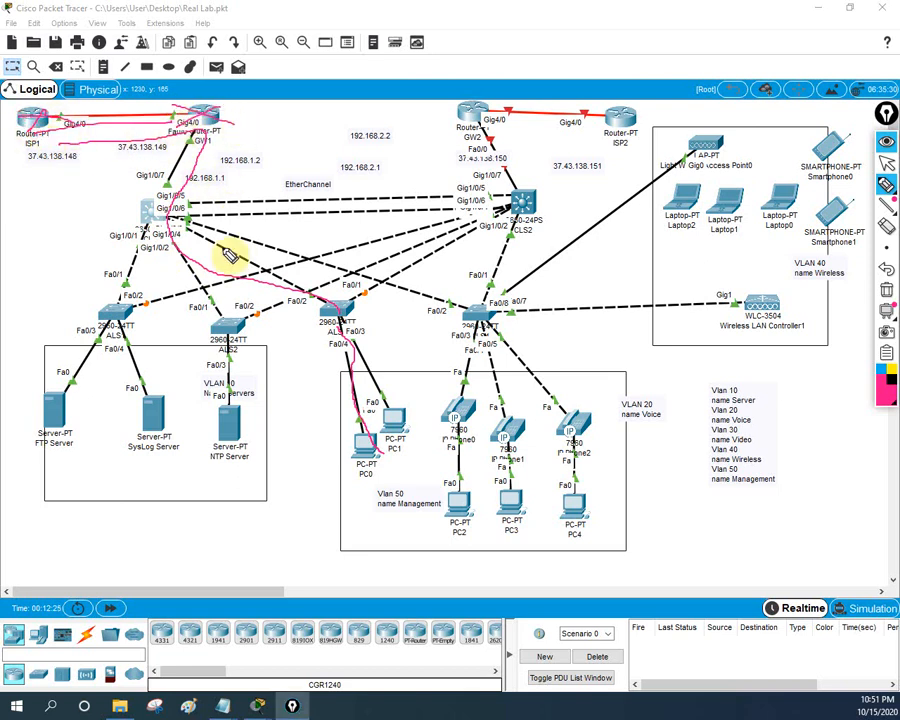
pyautogui.moveTo(185, 205)
pyautogui.mouseDown()
pyautogui.moveTo(520, 200)
pyautogui.moveTo(474, 115)
pyautogui.moveTo(612, 125)
pyautogui.mouseUp()
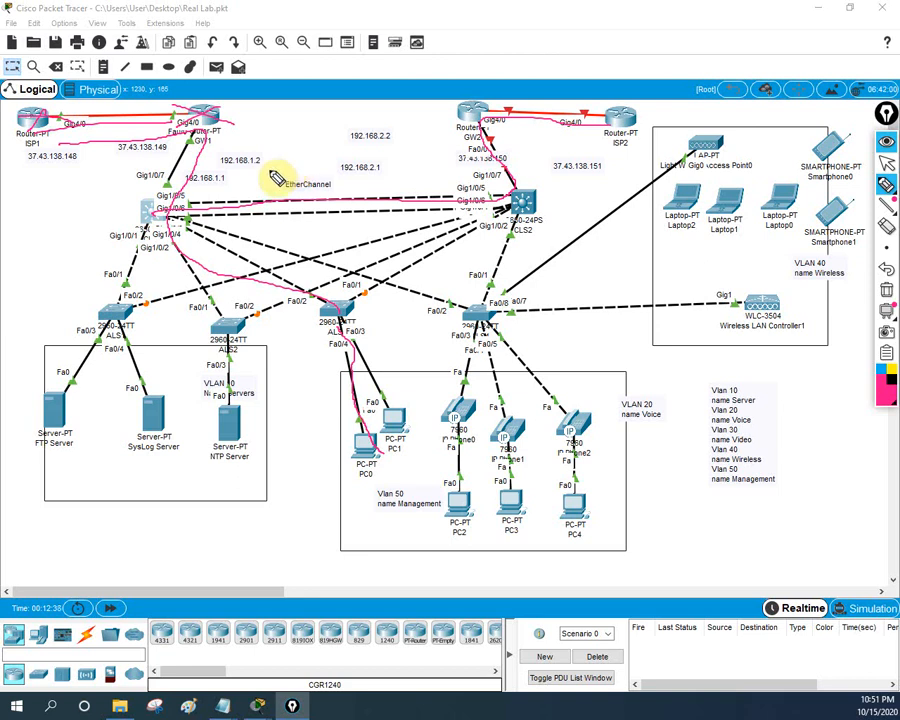
# Circle GW1, both core switches, and the two access switches above the servers with the pen.
pyautogui.moveTo(213, 150); pyautogui.dragTo(236, 137)
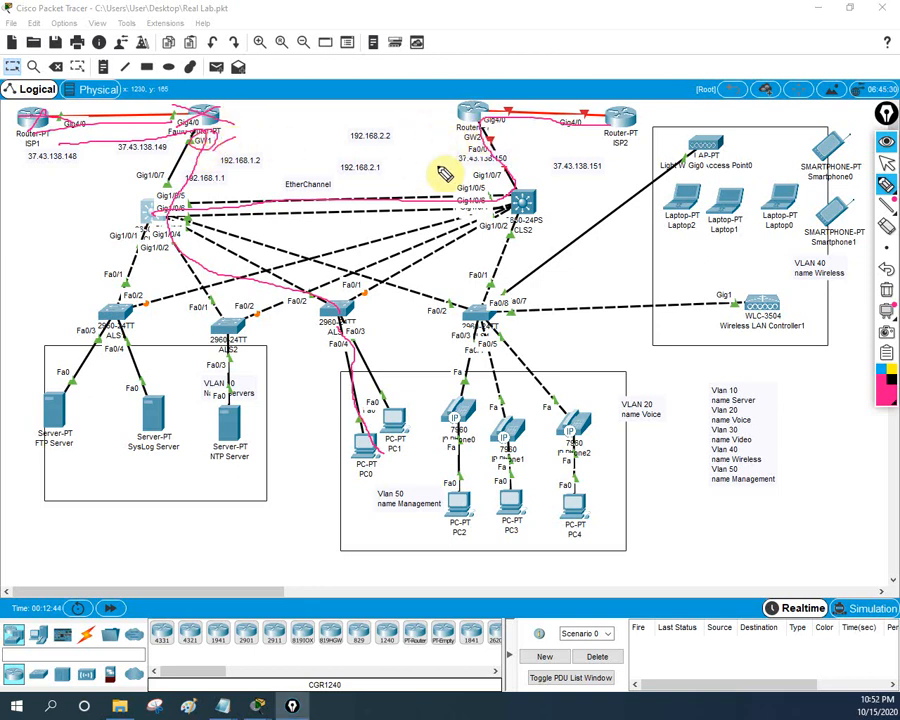
pyautogui.moveTo(549, 229)
pyautogui.mouseDown()
pyautogui.moveTo(565, 203)
pyautogui.moveTo(527, 243)
pyautogui.moveTo(550, 222)
pyautogui.mouseUp()
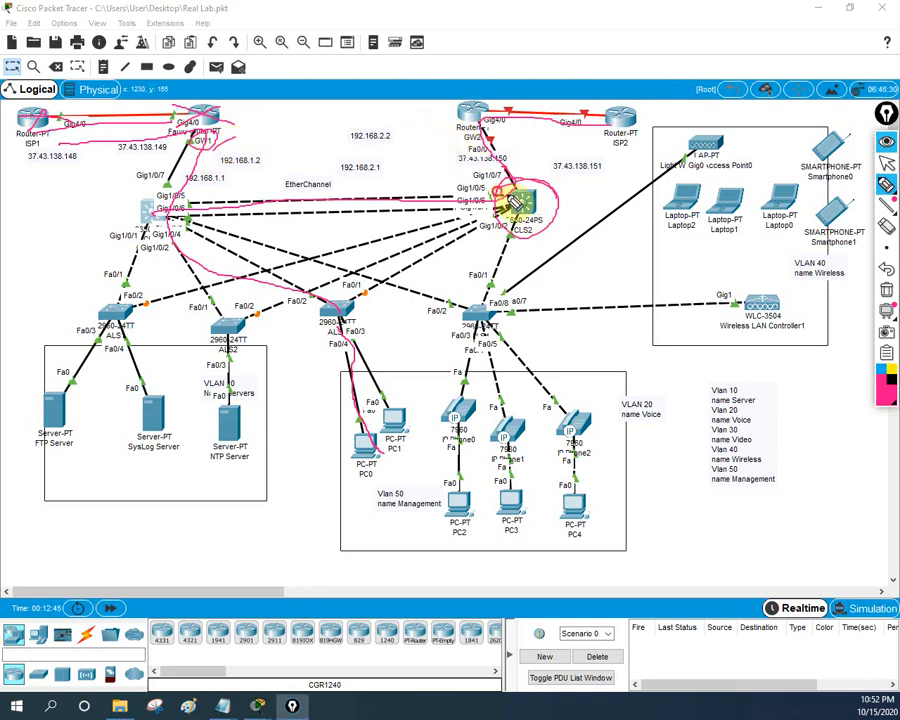
pyautogui.moveTo(167, 184)
pyautogui.mouseDown()
pyautogui.moveTo(192, 197)
pyautogui.moveTo(125, 216)
pyautogui.mouseUp()
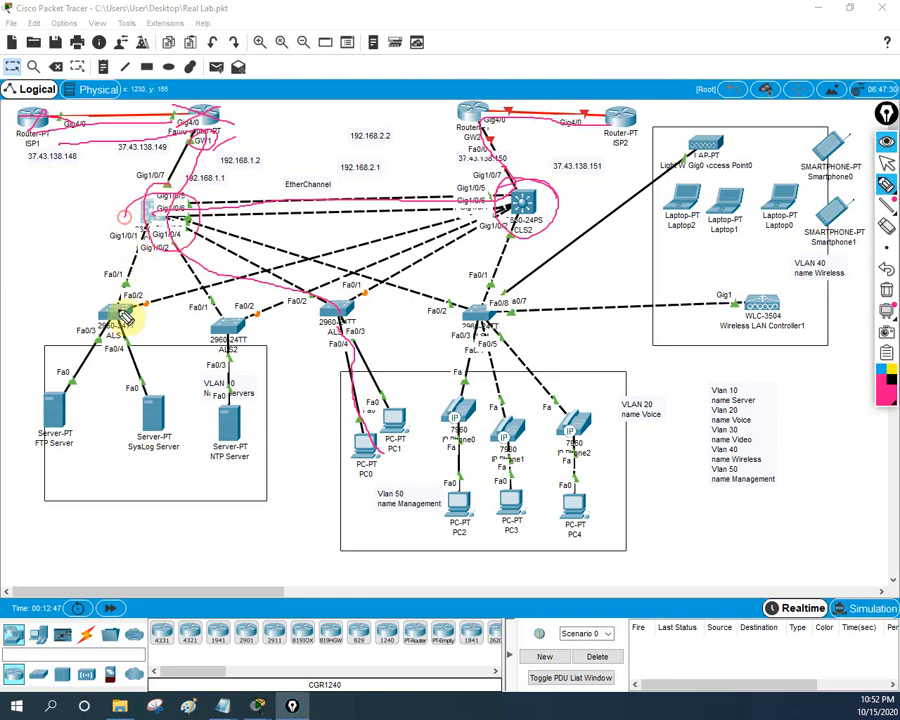
pyautogui.moveTo(120, 294)
pyautogui.mouseDown()
pyautogui.moveTo(114, 341)
pyautogui.moveTo(120, 313)
pyautogui.mouseUp()
pyautogui.moveTo(222, 304); pyautogui.dragTo(206, 320)
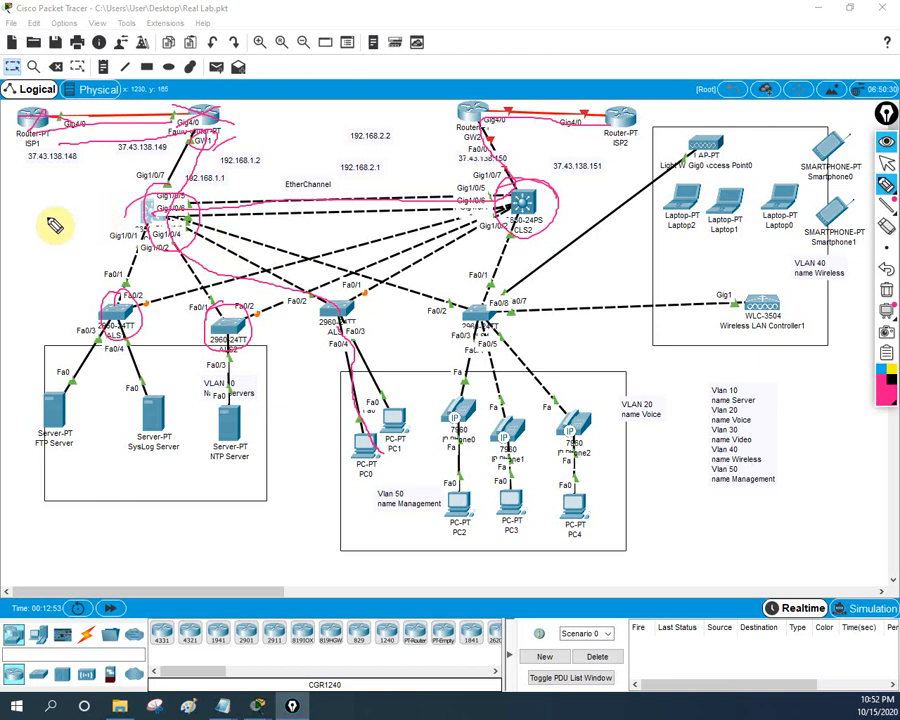
# Sketch an extra device box beside the core switch below GW1, linked to that switch and to two smaller devices beneath it.
pyautogui.moveTo(62, 198)
pyautogui.mouseDown()
pyautogui.moveTo(62, 223)
pyautogui.moveTo(91, 190)
pyautogui.moveTo(58, 205)
pyautogui.mouseUp()
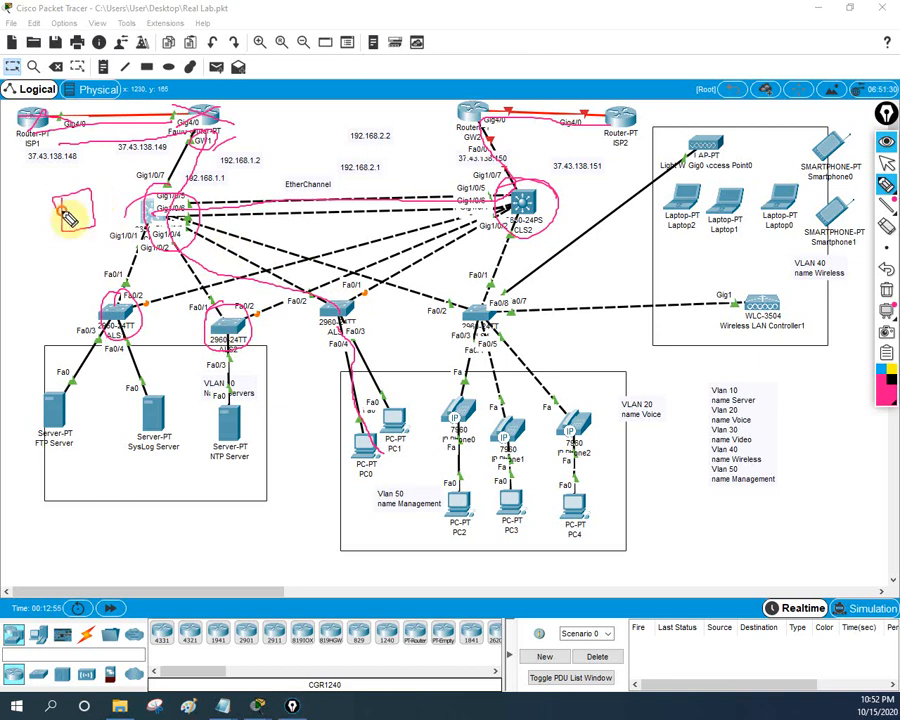
pyautogui.moveTo(52, 267)
pyautogui.mouseDown()
pyautogui.moveTo(36, 284)
pyautogui.moveTo(63, 299)
pyautogui.moveTo(57, 271)
pyautogui.mouseUp()
pyautogui.moveTo(76, 267)
pyautogui.mouseDown()
pyautogui.moveTo(75, 276)
pyautogui.moveTo(82, 263)
pyautogui.mouseUp()
pyautogui.moveTo(84, 212); pyautogui.dragTo(149, 208)
pyautogui.moveTo(63, 229); pyautogui.dragTo(39, 276)
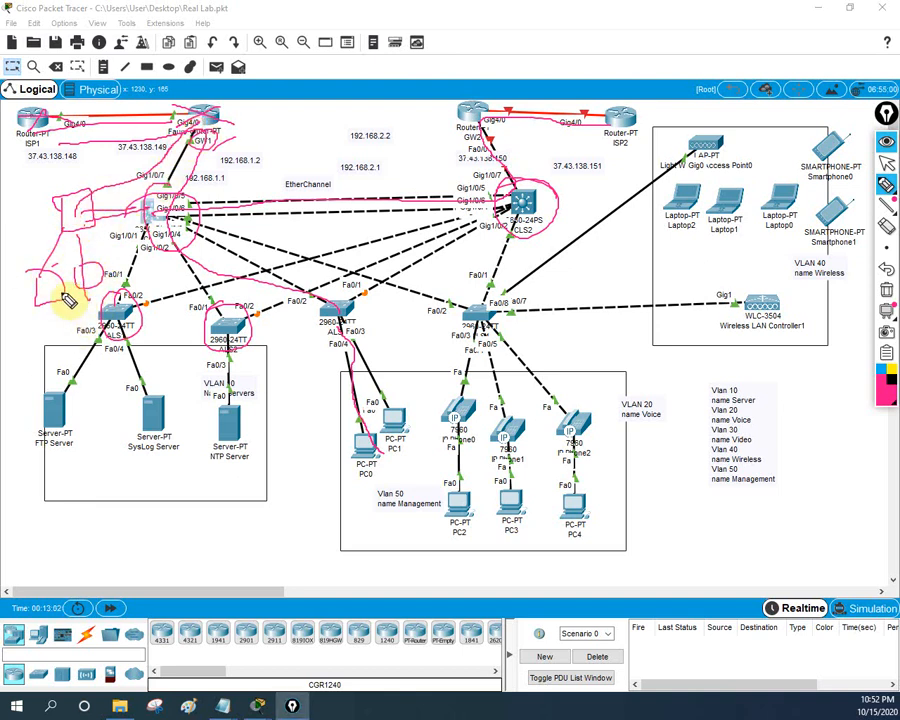
# Draw a line down from the outer small sketched device, finish its outline, clear all pen drawings, and return to the normal pointer.
pyautogui.moveTo(43, 302); pyautogui.dragTo(13, 350)
pyautogui.moveTo(46, 292); pyautogui.dragTo(43, 323)
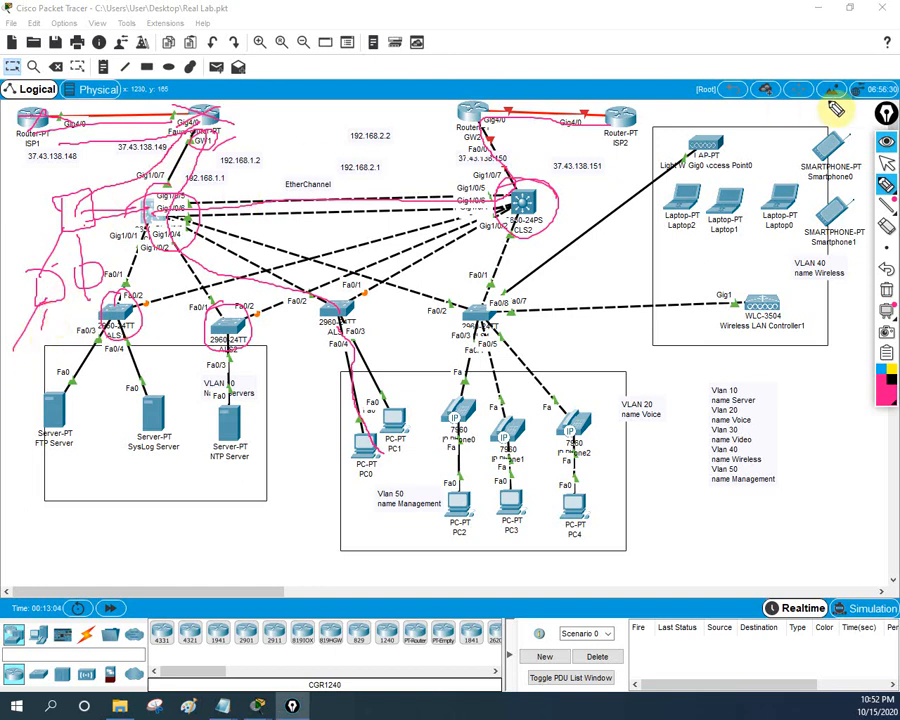
pyautogui.click(887, 290)
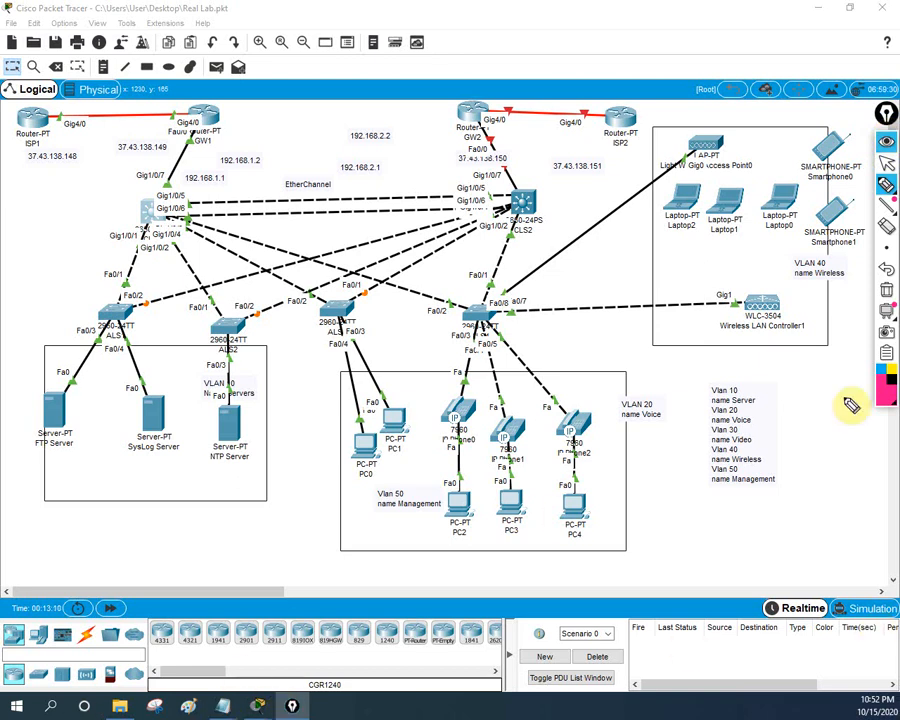
pyautogui.click(887, 166)
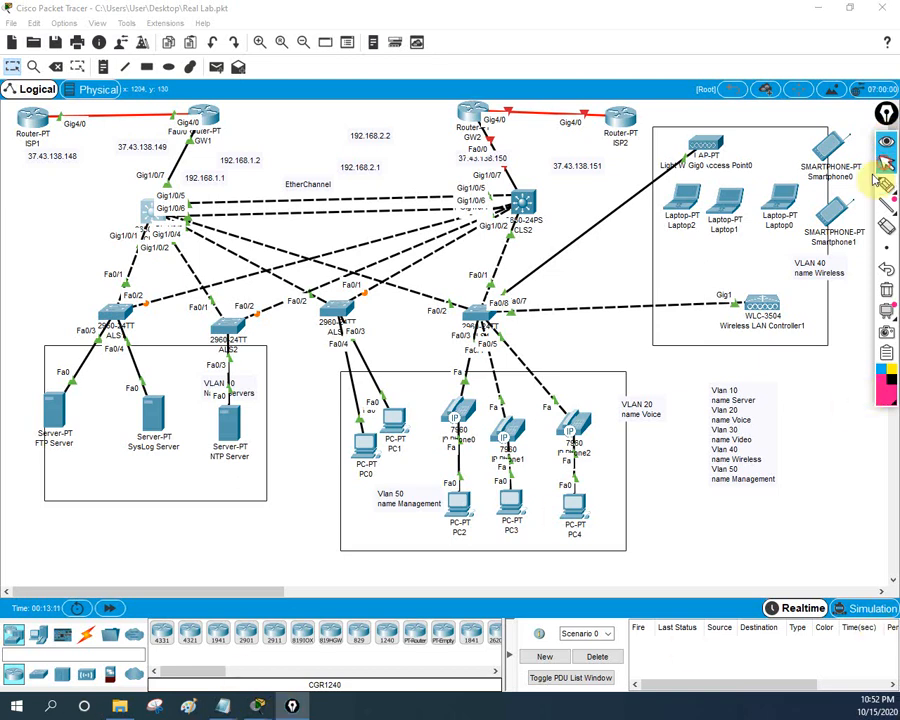
# Switch to the Real Lab Configuration Part 2 notes in Notepad and highlight Step1 through Step6.
pyautogui.click(222, 705)
pyautogui.click(285, 613)
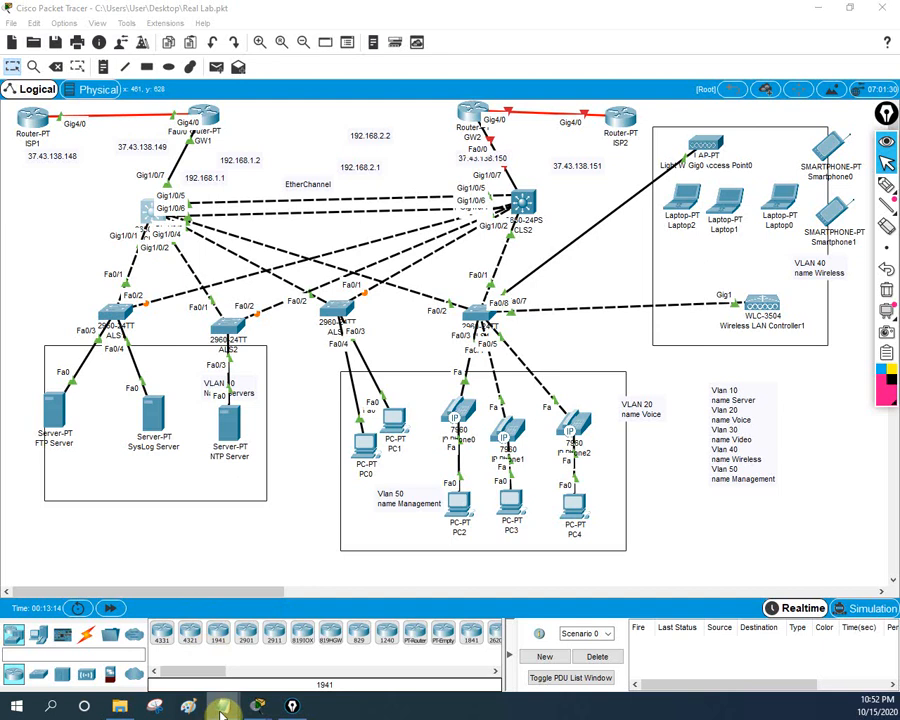
pyautogui.moveTo(220, 705)
pyautogui.click(173, 615)
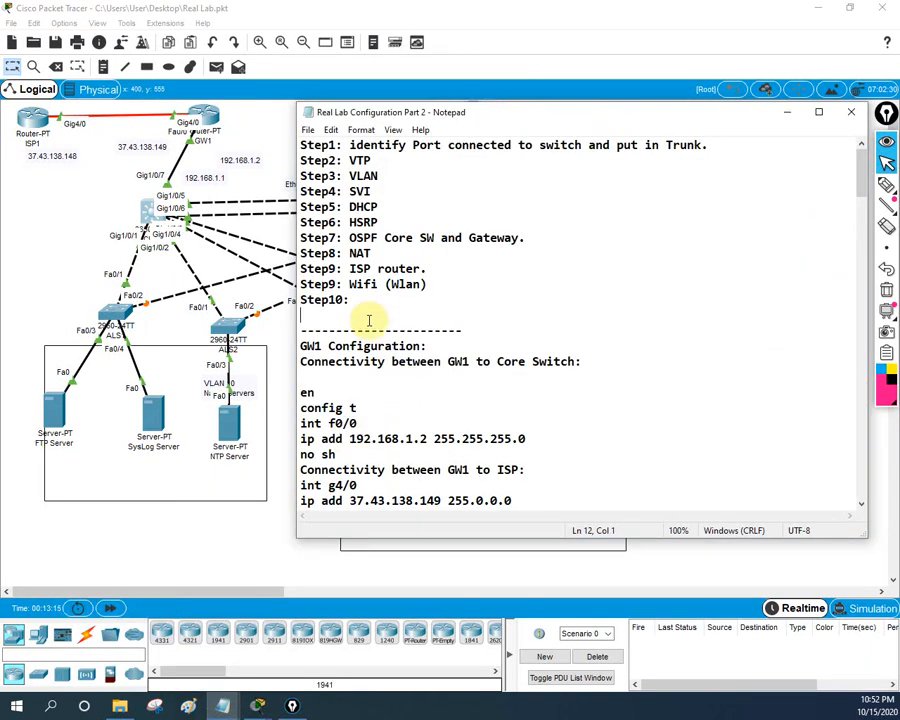
pyautogui.moveTo(379, 222); pyautogui.dragTo(305, 145)
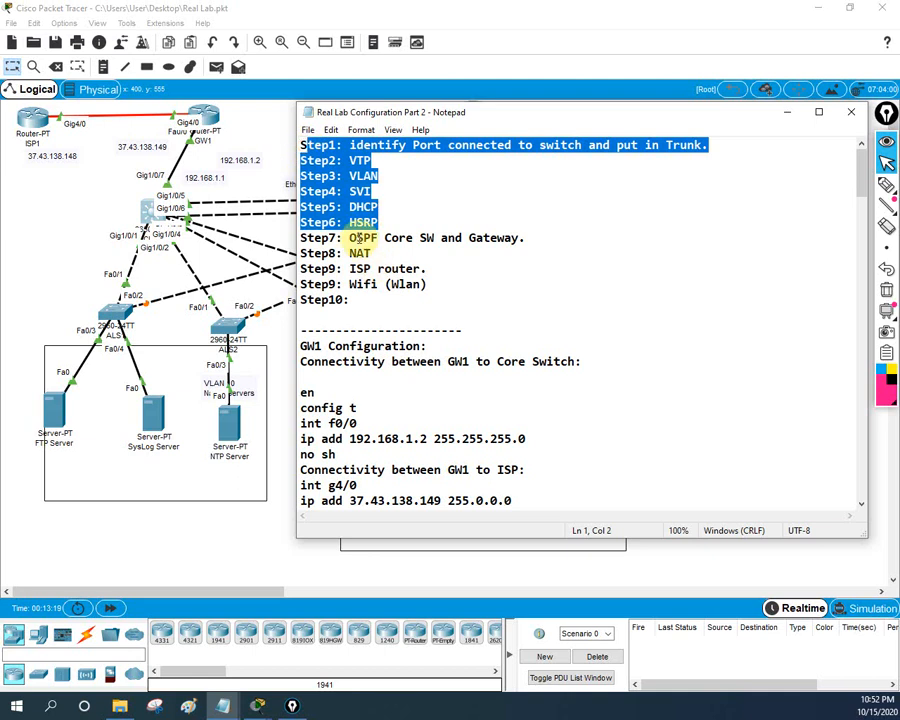
# Highlight the Step7 text "OSPF Core SW and Gateway" in the notes.
pyautogui.moveTo(356, 238); pyautogui.dragTo(435, 237)
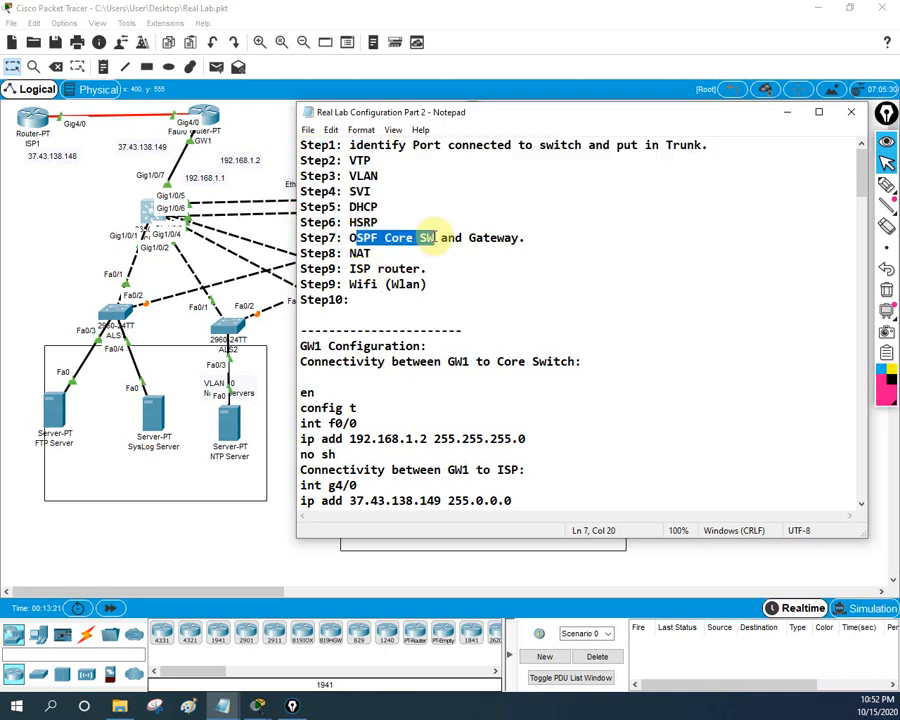
pyautogui.click(352, 238)
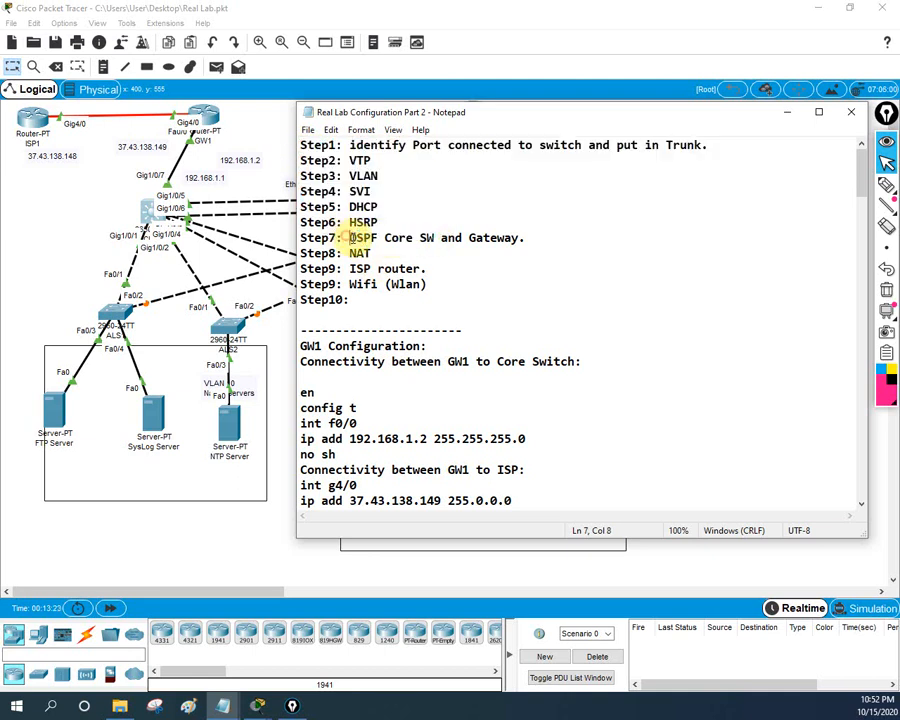
pyautogui.moveTo(349, 238); pyautogui.dragTo(511, 238)
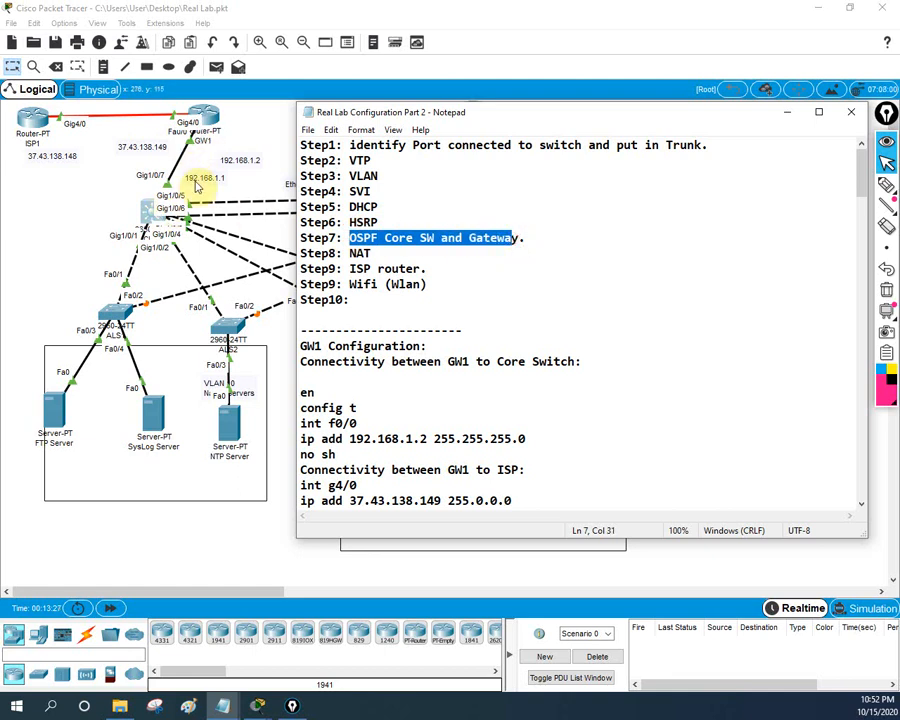
# Review the GW1 configuration section in the notes, and start a session in GW1's command line in Packet Tracer with the window widened.
pyautogui.scroll(-2, 331, 262)
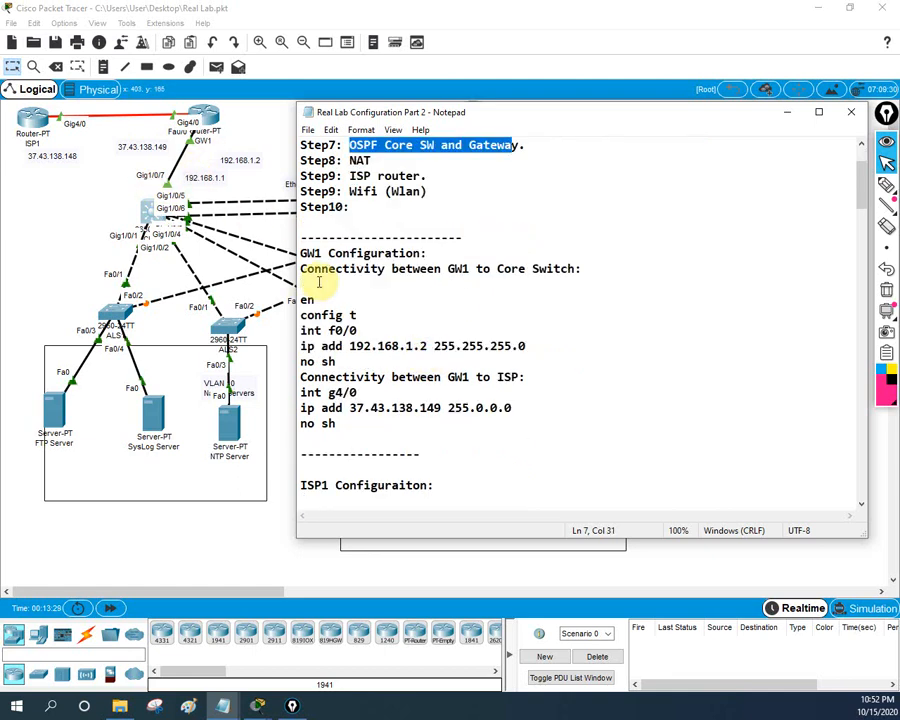
pyautogui.scroll(-1, 339, 374)
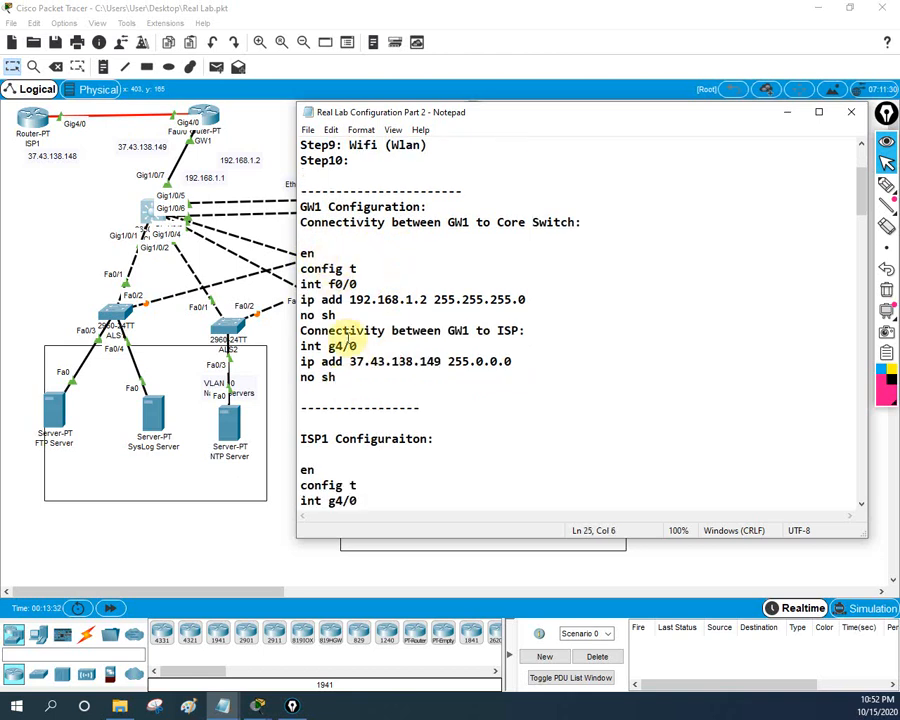
pyautogui.click(210, 120)
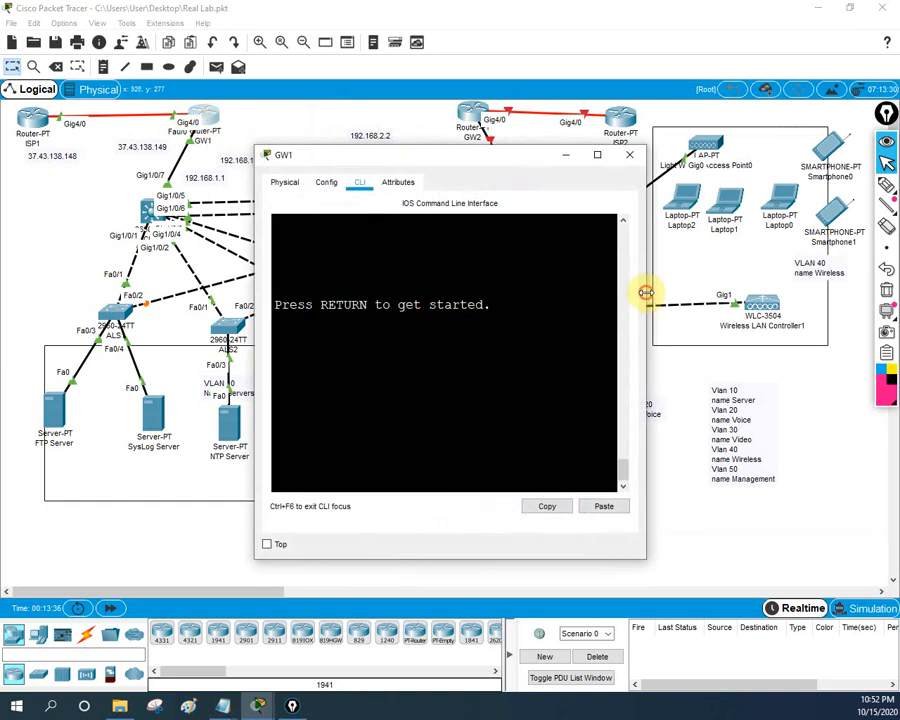
pyautogui.moveTo(646, 292); pyautogui.dragTo(888, 292)
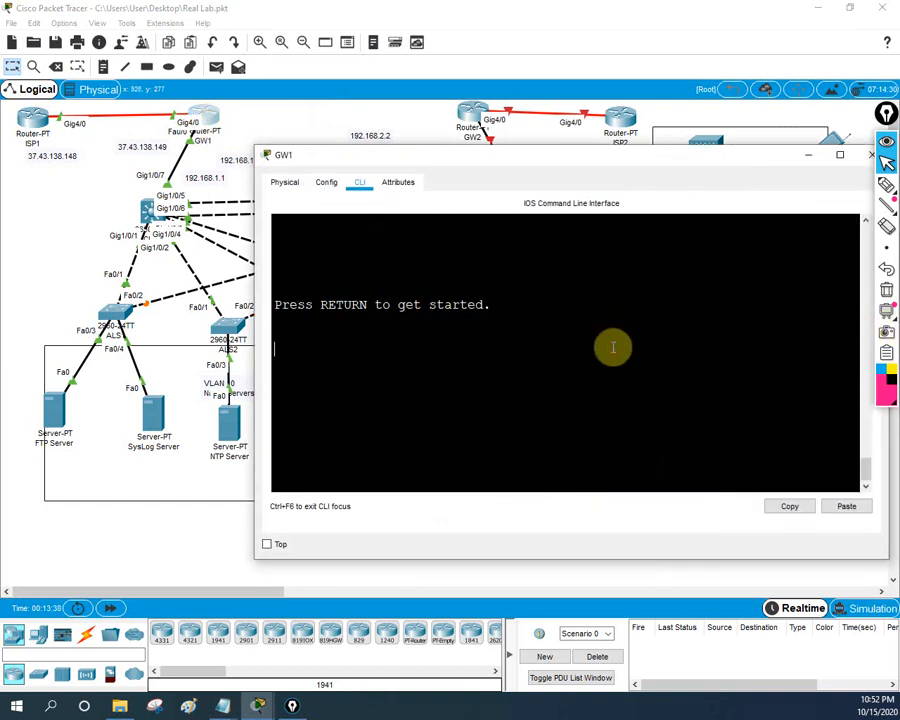
pyautogui.press('Return')
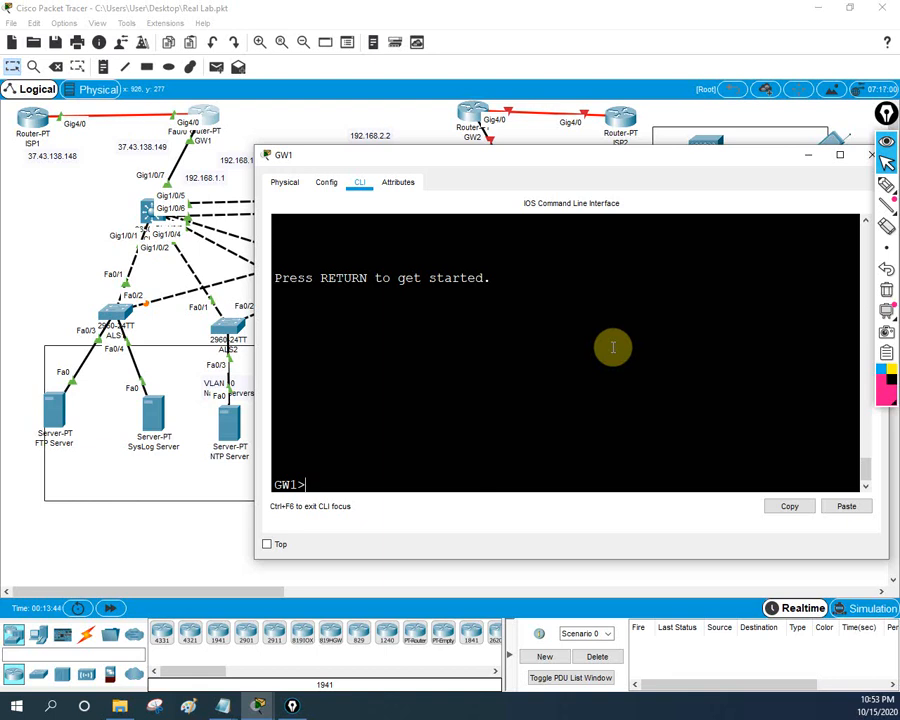
pyautogui.press('Return')
pyautogui.press('Return')
pyautogui.press('Return')
pyautogui.write('em')
pyautogui.press('Return')
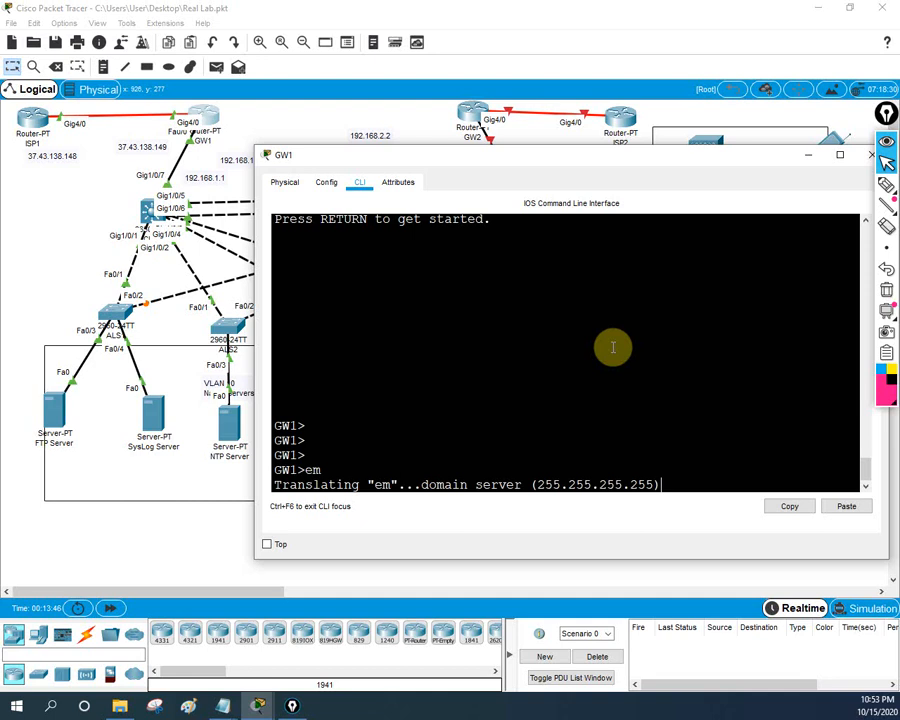
pyautogui.hotkey('ctrl', 'shift', '6')
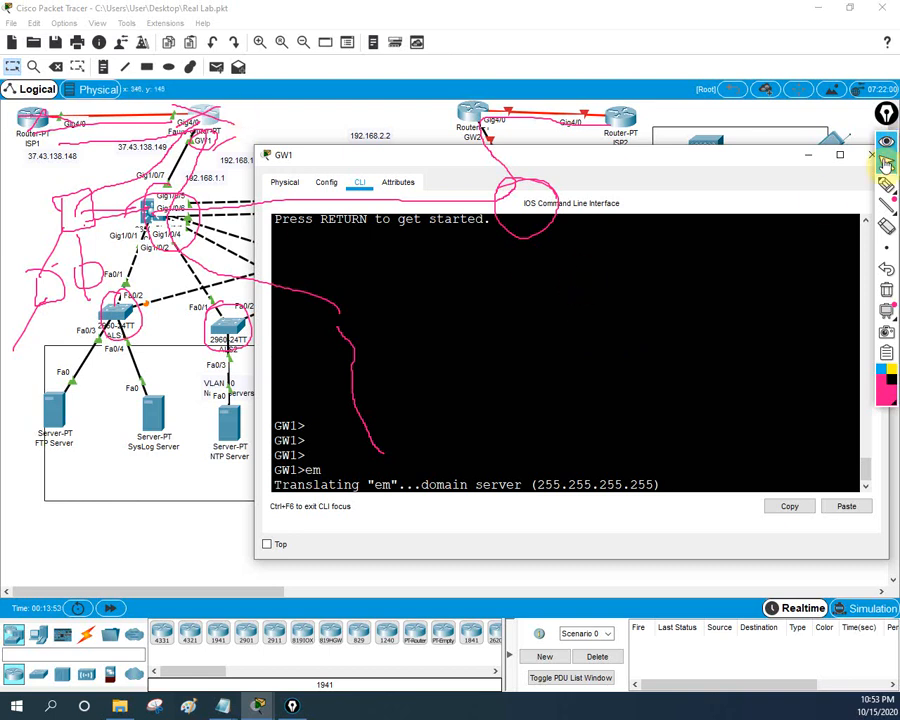
# Clear the reappeared pen drawings and fast-forward the simulation time until GW1's pending name lookup ends, reopening its command line.
pyautogui.click(886, 296)
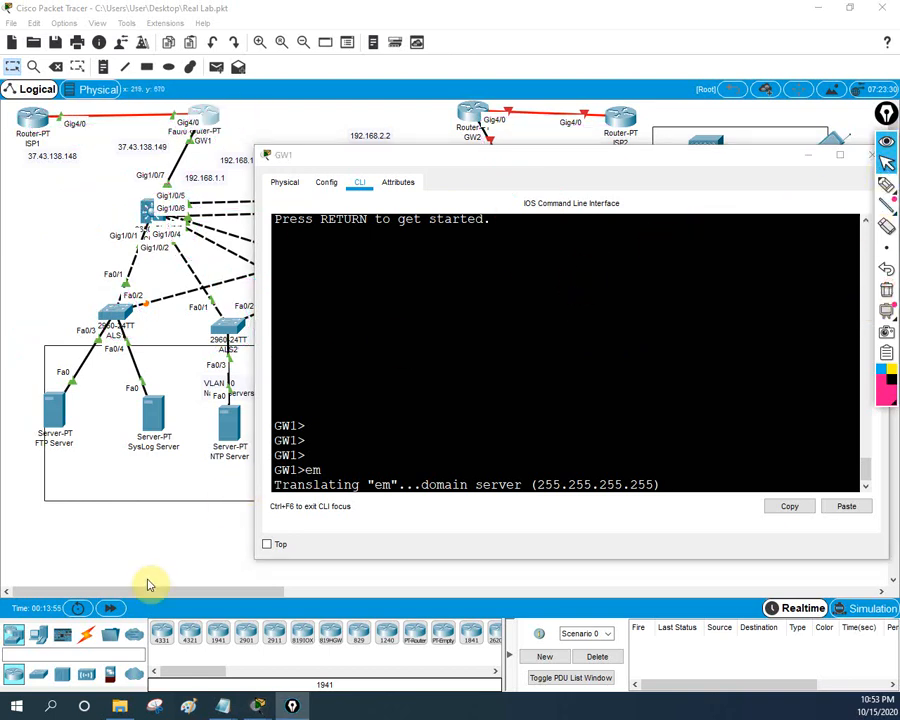
pyautogui.click(112, 610)
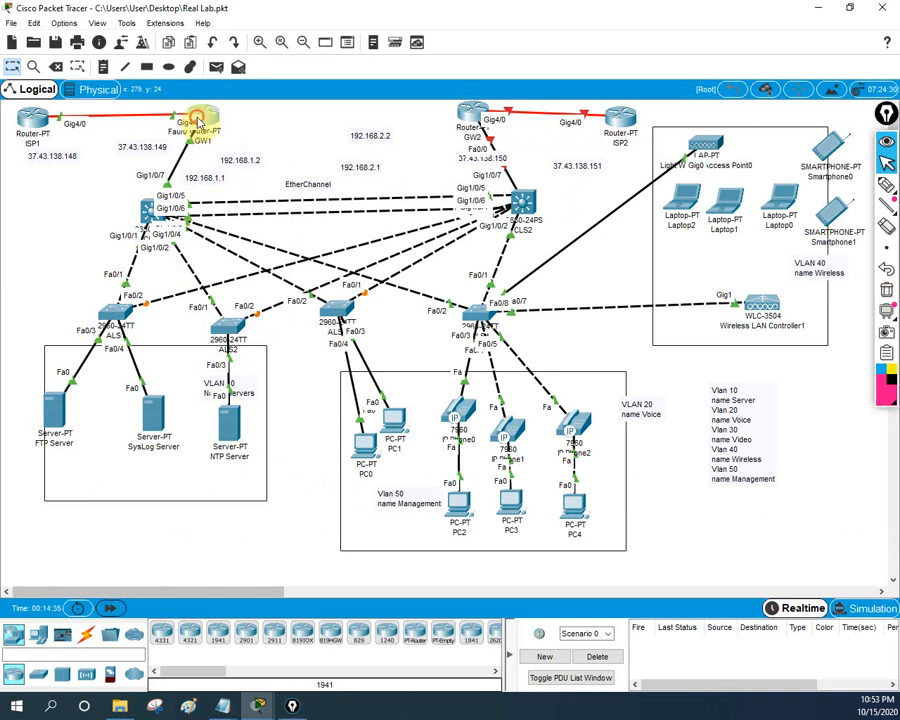
pyautogui.click(201, 119)
pyautogui.click(367, 358)
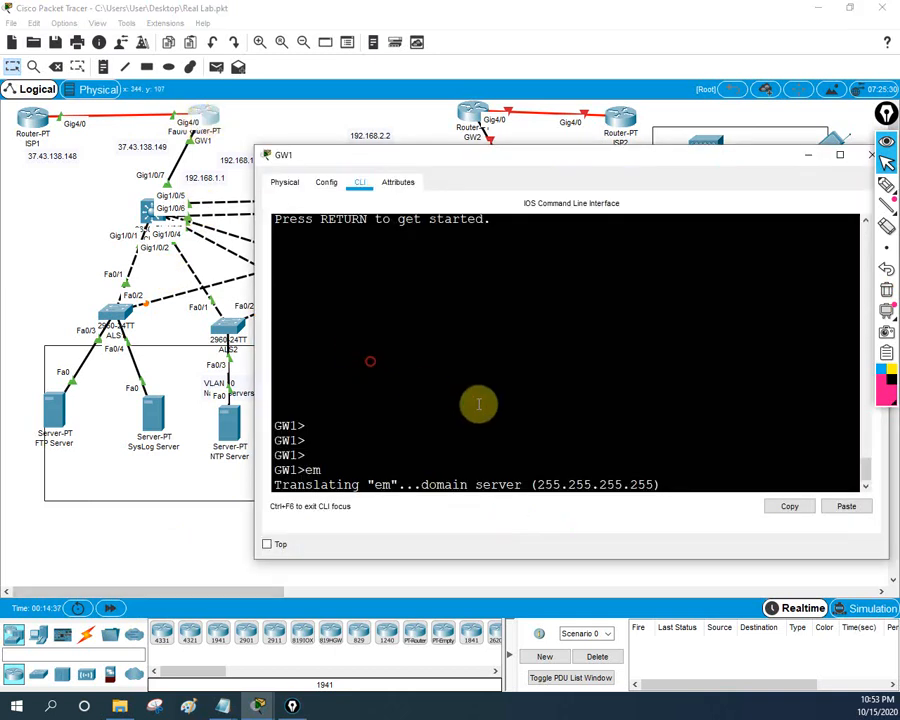
pyautogui.press('Return')
pyautogui.press('Return')
pyautogui.press('Return')
pyautogui.press('Return')
pyautogui.write('em')
pyautogui.press('Return')
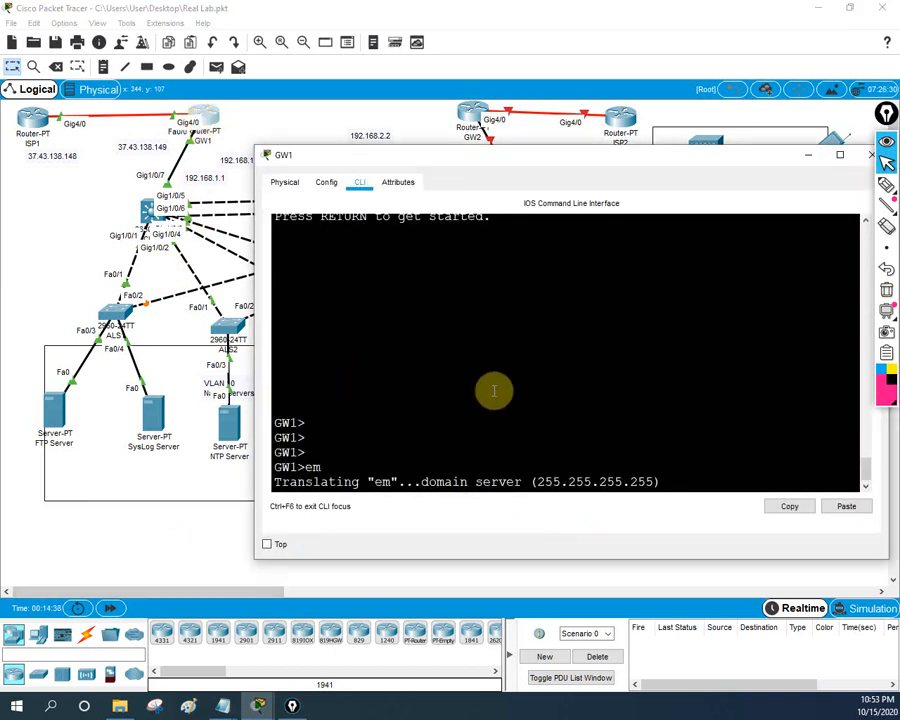
pyautogui.click(133, 551)
pyautogui.click(110, 607)
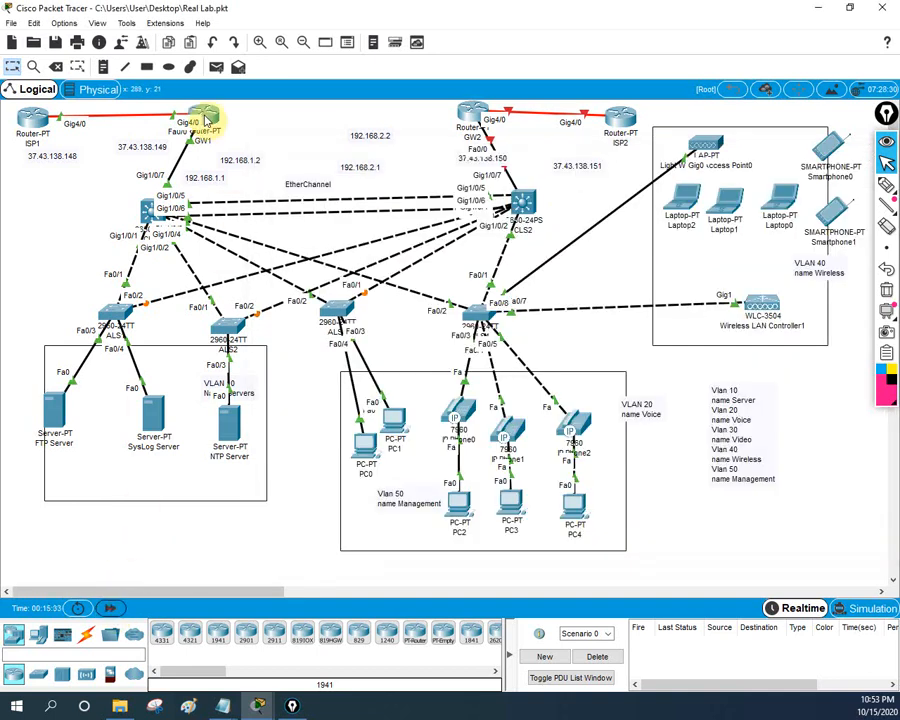
pyautogui.click(205, 119)
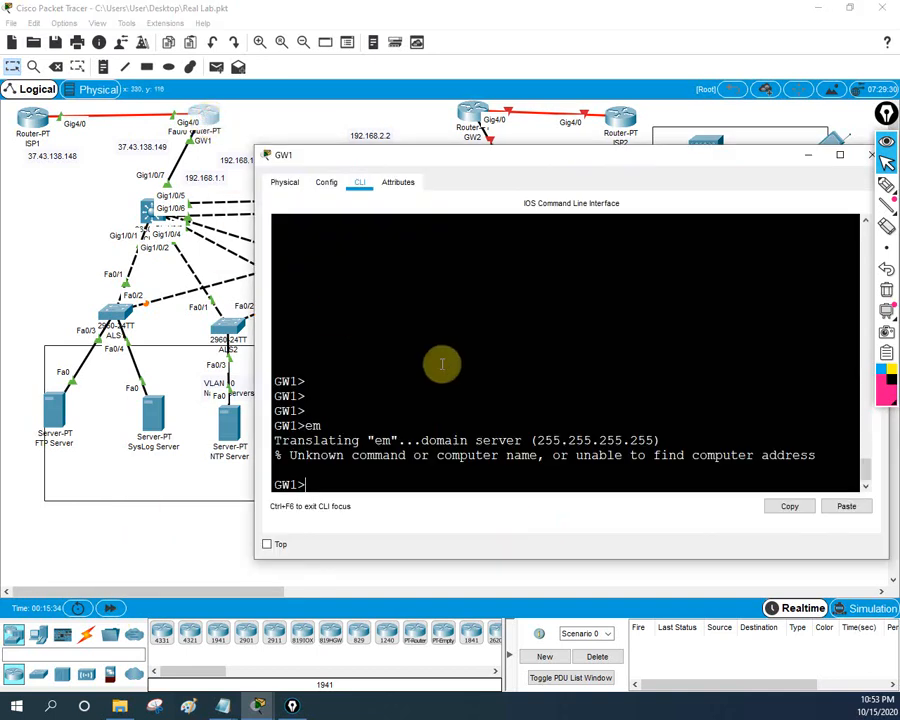
# Enter privileged mode on GW1 with en and display its running configuration with sh run.
pyautogui.press('Return')
pyautogui.press('Return')
pyautogui.press('Return')
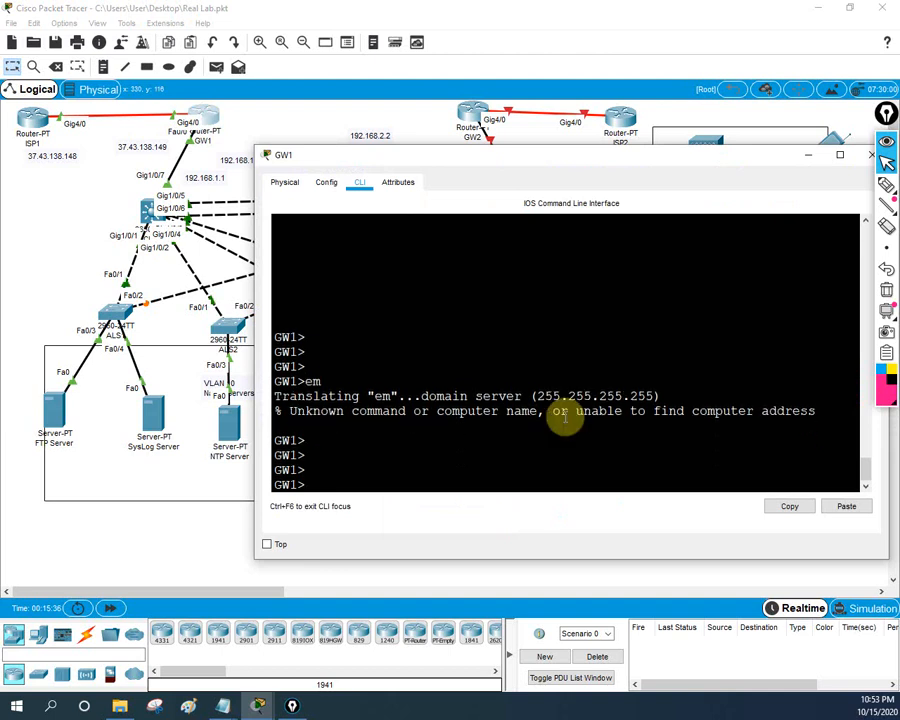
pyautogui.write('en')
pyautogui.press('Return')
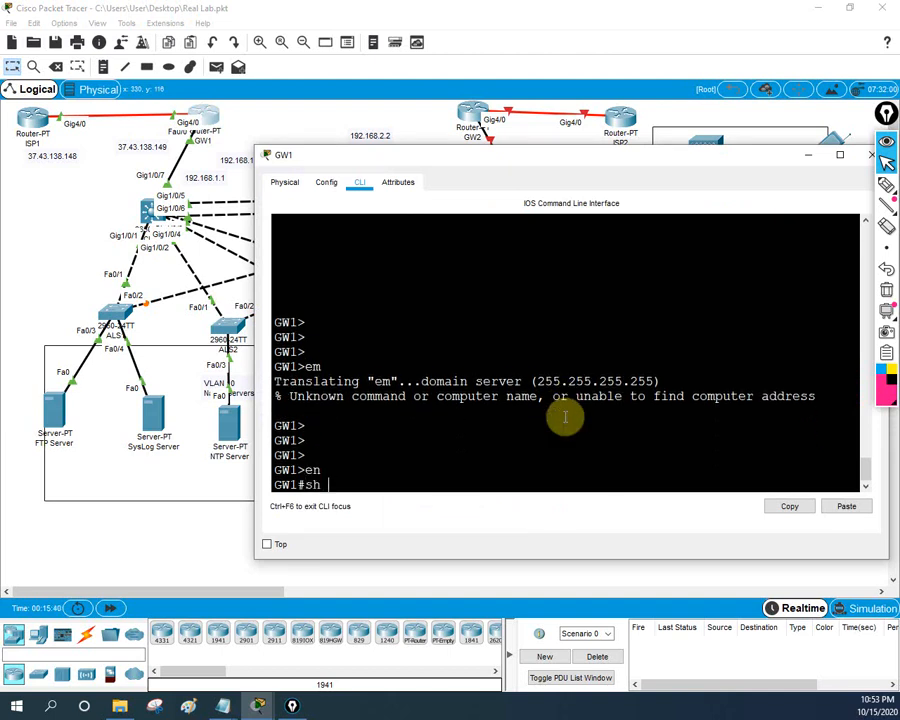
pyautogui.write('sh run')
pyautogui.press('Return')
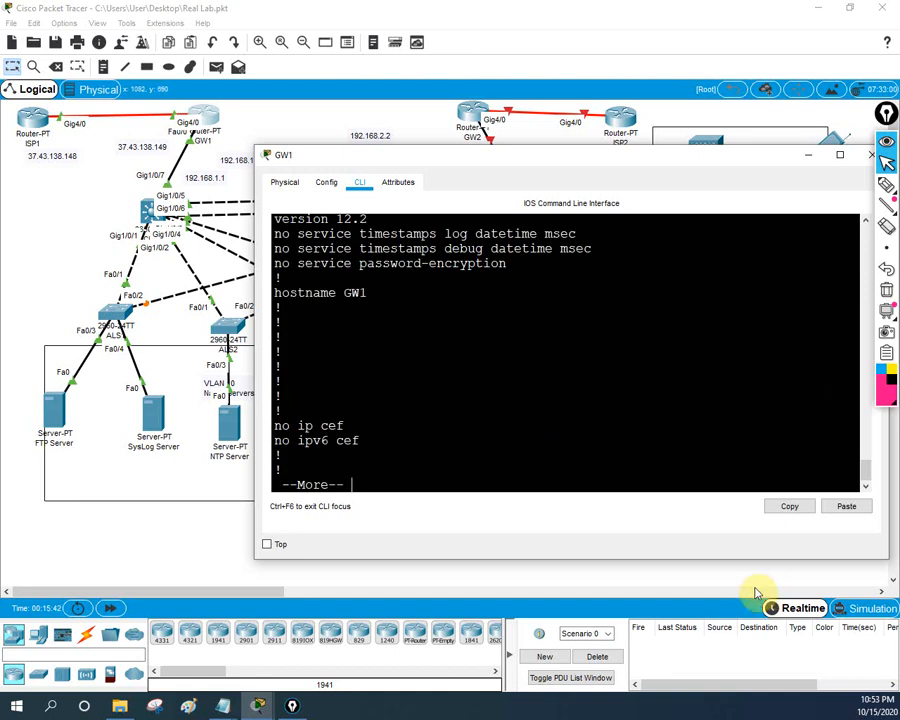
# Widen the GW1 window and page through the running configuration to highlight the FastEthernet0/0 interface settings.
pyautogui.moveTo(247, 330); pyautogui.dragTo(142, 330)
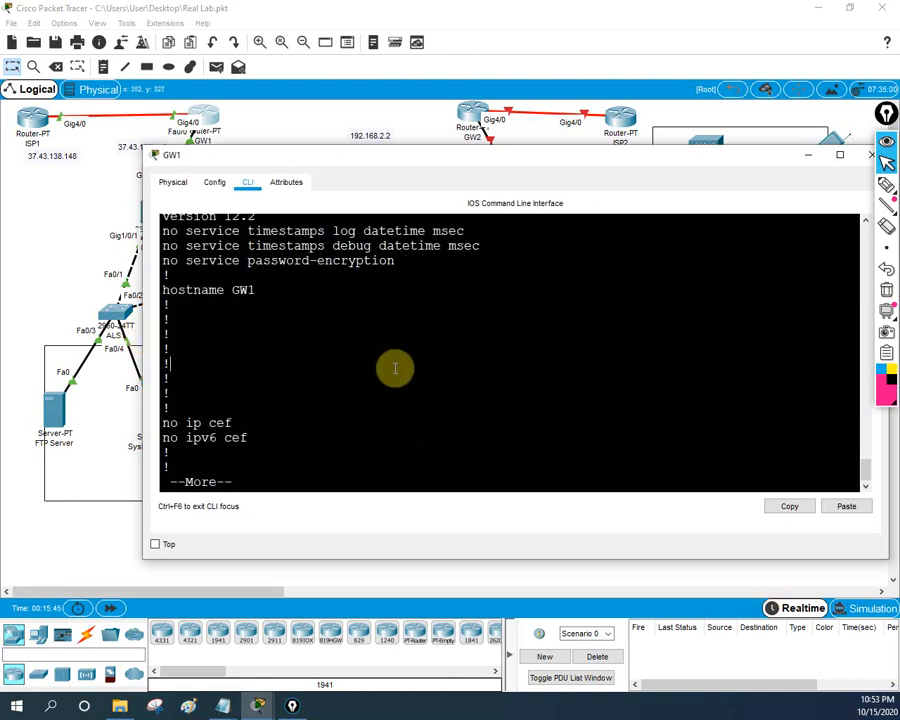
pyautogui.press('Return')
pyautogui.press('Return')
pyautogui.press('Return')
pyautogui.press('Return')
pyautogui.press('Return')
pyautogui.press('Return')
pyautogui.press('Return')
pyautogui.press('Return')
pyautogui.press('Return')
pyautogui.press('Return')
pyautogui.press('Return')
pyautogui.press('Return')
pyautogui.press('Return')
pyautogui.press('Return')
pyautogui.press('Return')
pyautogui.press('Return')
pyautogui.press('Return')
pyautogui.press('Return')
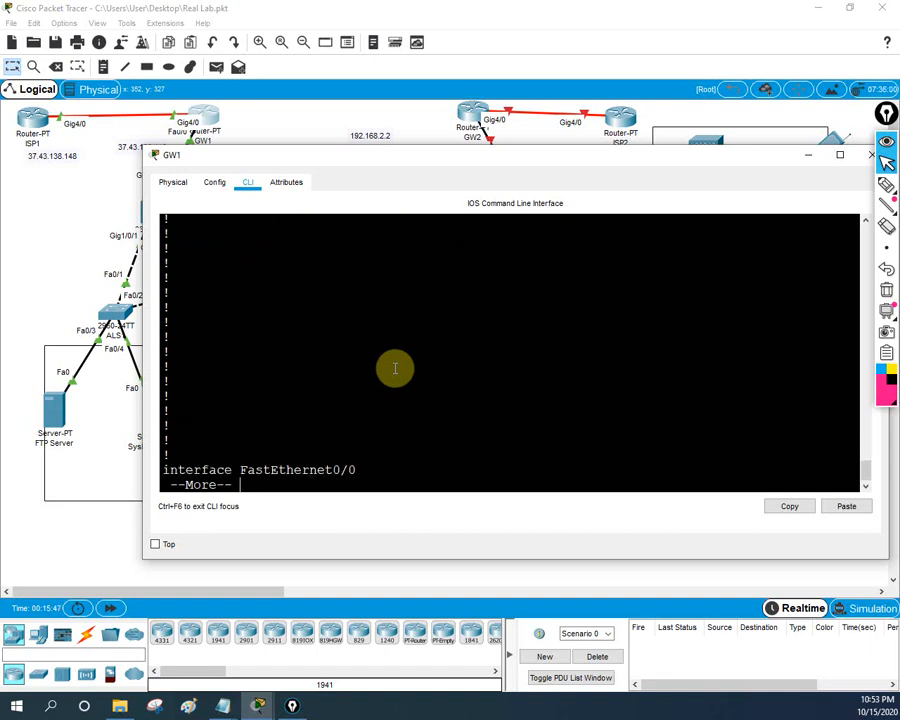
pyautogui.press('Return')
pyautogui.press('Return')
pyautogui.press('Return')
pyautogui.press('Return')
pyautogui.press('Return')
pyautogui.press('Return')
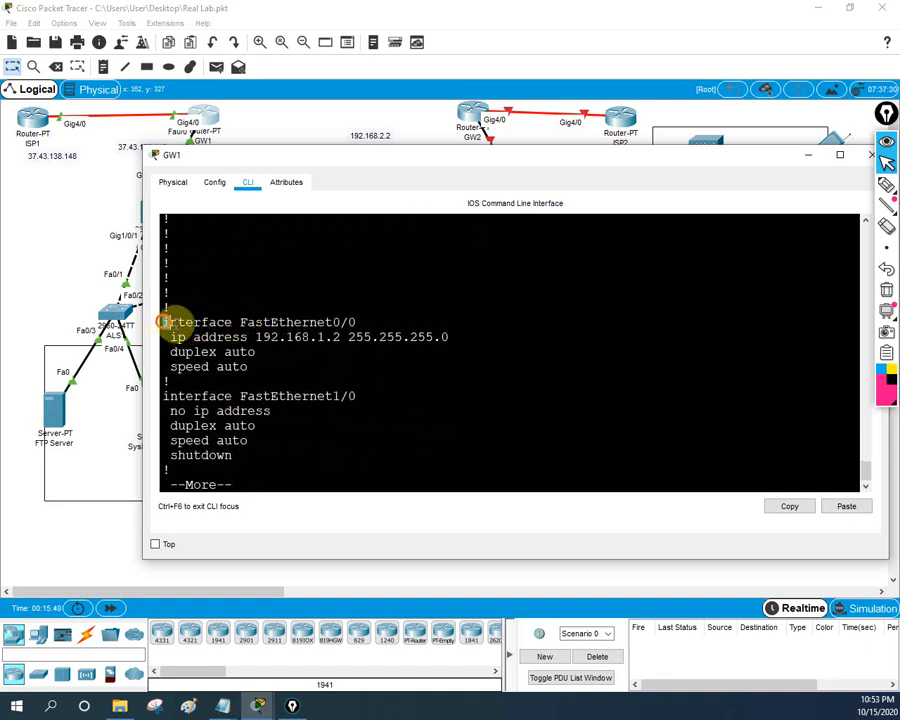
pyautogui.moveTo(163, 322); pyautogui.dragTo(257, 377)
# Continue through GW1's running configuration and highlight the GigabitEthernet4/0 interface and its IP address.
pyautogui.press('Return')
pyautogui.press('Return')
pyautogui.press('Return')
pyautogui.press('Return')
pyautogui.press('Return')
pyautogui.press('Return')
pyautogui.press('Return')
pyautogui.press('Return')
pyautogui.press('Return')
pyautogui.press('Return')
pyautogui.press('Return')
pyautogui.press('Return')
pyautogui.press('Return')
pyautogui.press('Return')
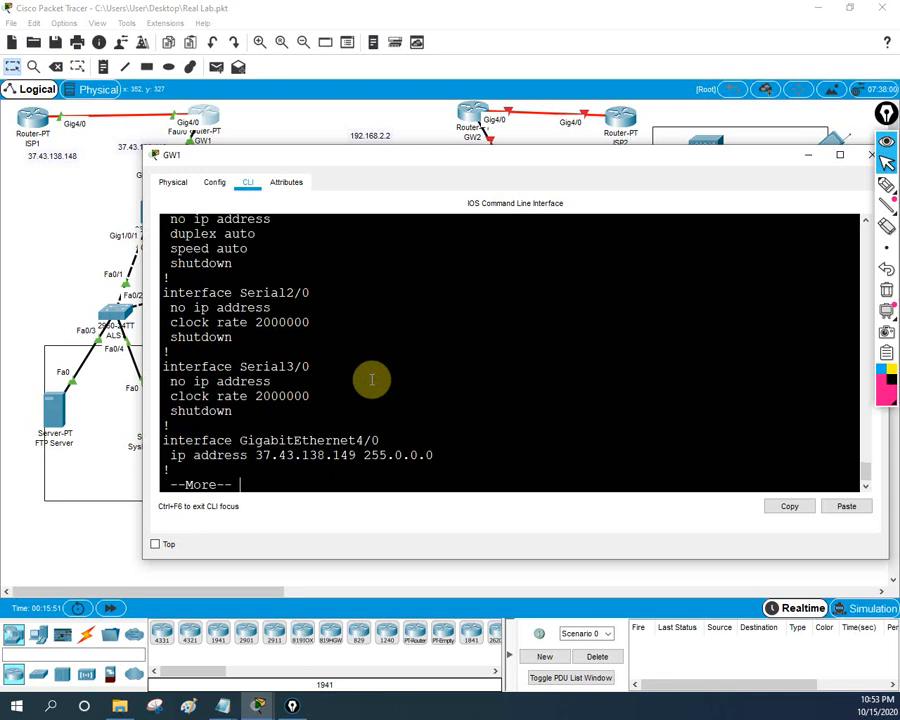
pyautogui.press('Return')
pyautogui.press('Return')
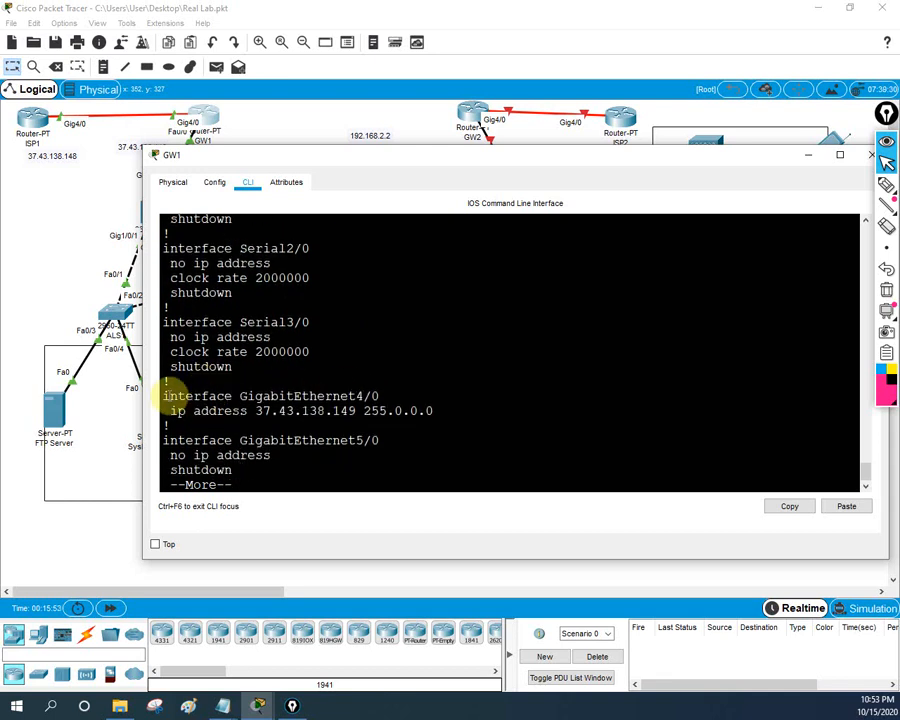
pyautogui.moveTo(165, 396); pyautogui.dragTo(470, 415)
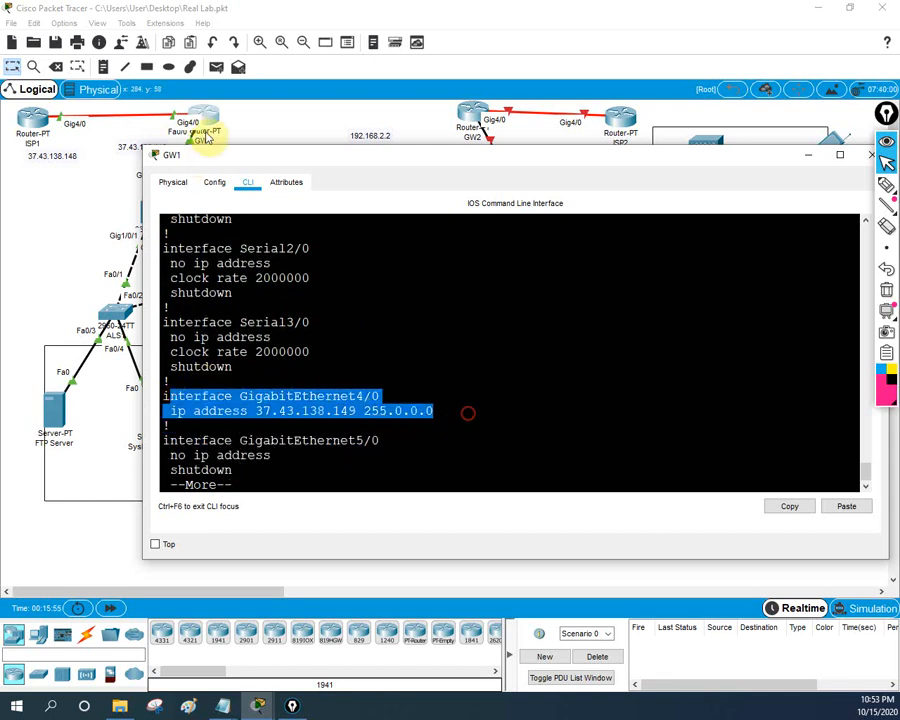
# Page through the rest of GW1's running configuration until the command prompt returns.
pyautogui.click(400, 332)
pyautogui.press('Return')
pyautogui.press('Return')
pyautogui.press('Return')
pyautogui.press('Return')
pyautogui.press('Return')
pyautogui.press('Return')
pyautogui.press('Return')
pyautogui.press('Return')
pyautogui.press('Return')
pyautogui.press('Return')
pyautogui.press('Return')
pyautogui.press('Return')
pyautogui.press('Return')
pyautogui.press('Return')
pyautogui.press('Return')
pyautogui.press('Return')
pyautogui.press('Return')
pyautogui.press('Return')
pyautogui.press('Return')
pyautogui.press('Return')
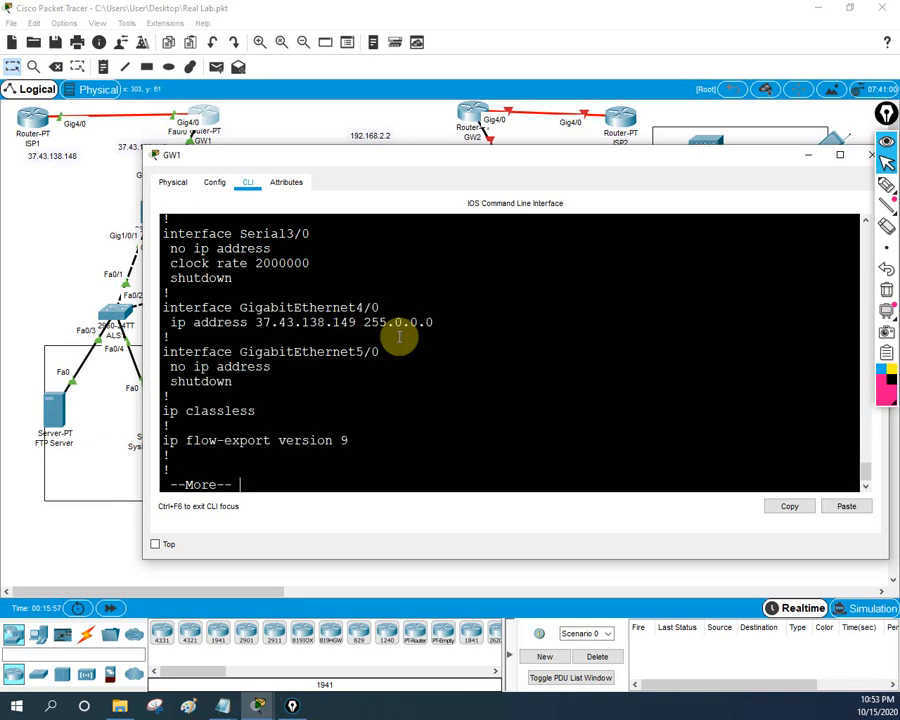
pyautogui.press('Return')
pyautogui.press('Return')
pyautogui.press('Return')
pyautogui.press('Return')
pyautogui.press('Return')
pyautogui.press('Return')
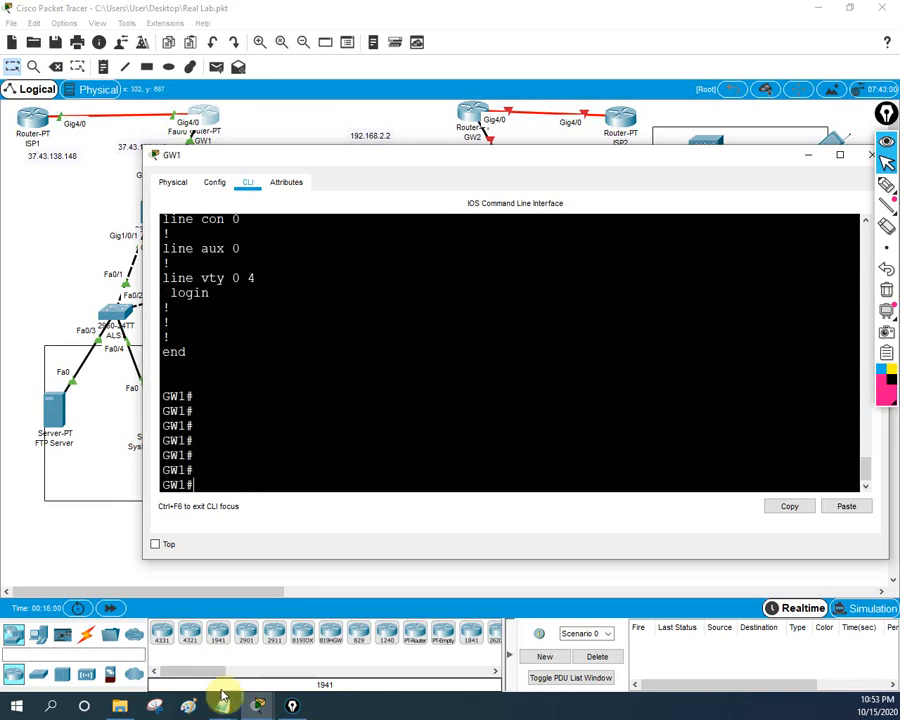
# Return to the Notepad notes and highlight the GW1 commands for the Core Switch and ISP connections, from en to the last no sh.
pyautogui.moveTo(218, 699)
pyautogui.click(181, 643)
pyautogui.scroll(1, 436, 380)
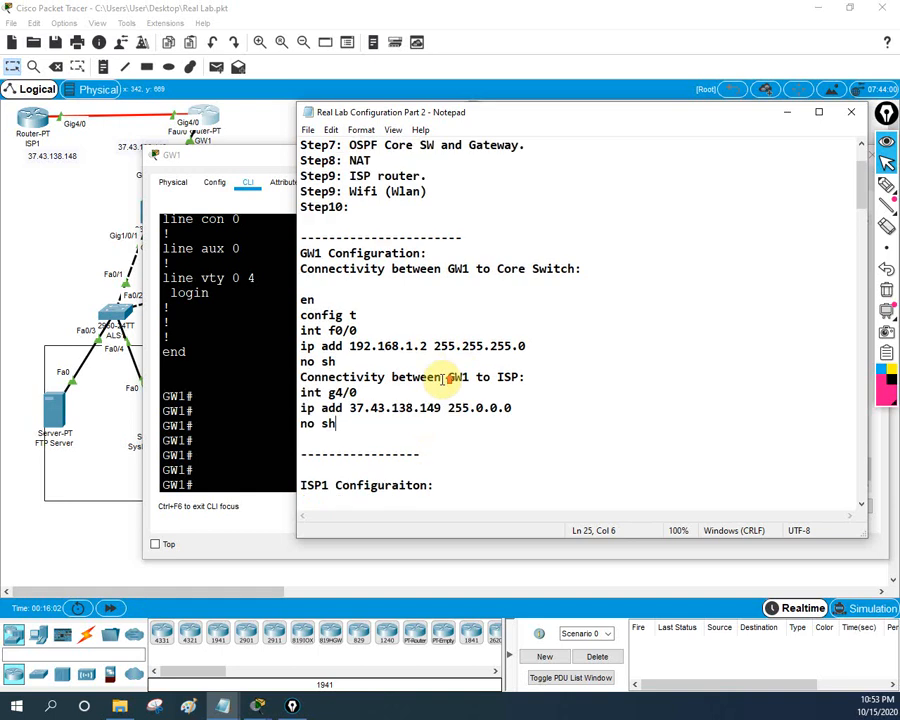
pyautogui.moveTo(302, 299); pyautogui.dragTo(340, 422)
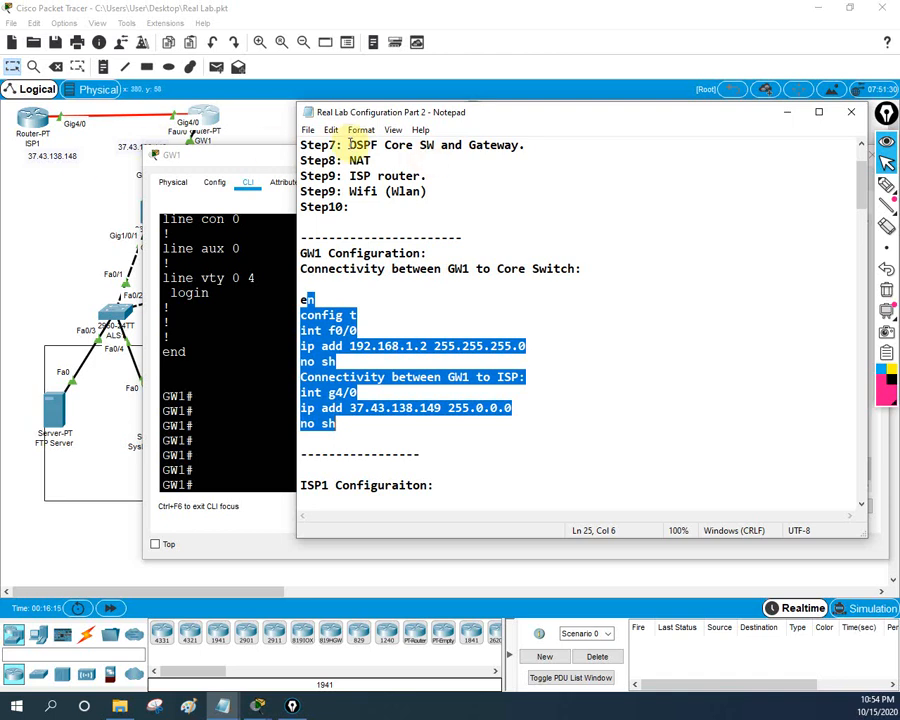
# Uncover the topology, circle ISP1's address and handwrite the default route IP route 0.0.0.0 0.0.0.0 37.43.138.148 across the diagram in pen.
pyautogui.moveTo(422, 116)
pyautogui.mouseDown()
pyautogui.moveTo(530, 182)
pyautogui.moveTo(524, 212)
pyautogui.moveTo(615, 236)
pyautogui.mouseUp()
pyautogui.click(809, 156)
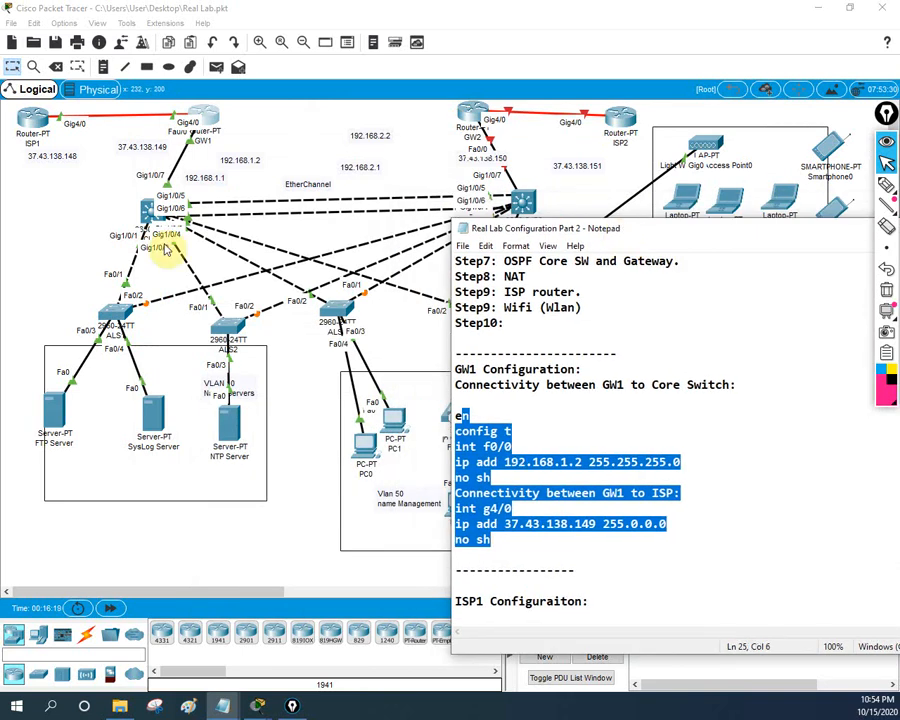
pyautogui.click(887, 190)
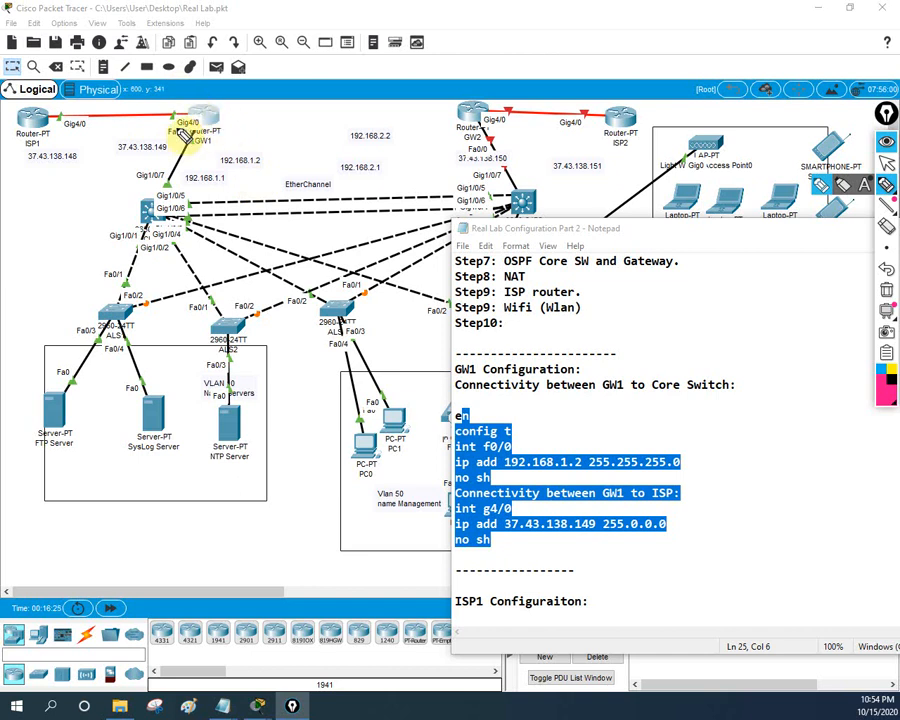
pyautogui.moveTo(62, 140)
pyautogui.mouseDown()
pyautogui.moveTo(32, 133)
pyautogui.moveTo(82, 165)
pyautogui.moveTo(62, 140)
pyautogui.mouseUp()
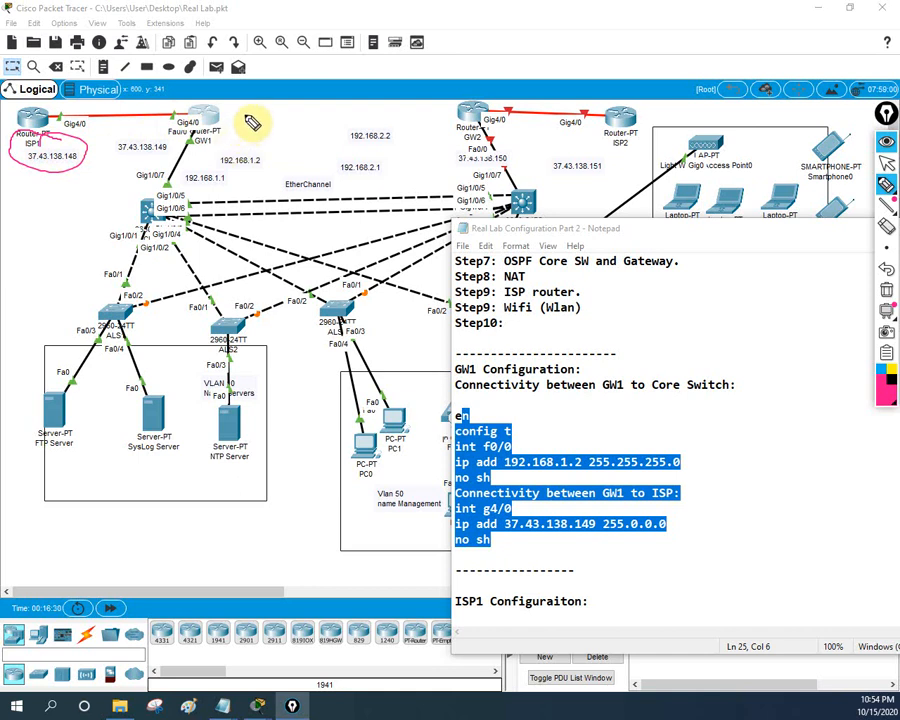
pyautogui.moveTo(250, 126)
pyautogui.mouseDown()
pyautogui.moveTo(240, 136)
pyautogui.moveTo(256, 127)
pyautogui.moveTo(291, 134)
pyautogui.moveTo(327, 102)
pyautogui.moveTo(370, 121)
pyautogui.moveTo(428, 115)
pyautogui.moveTo(425, 98)
pyautogui.moveTo(461, 87)
pyautogui.moveTo(556, 84)
pyautogui.mouseUp()
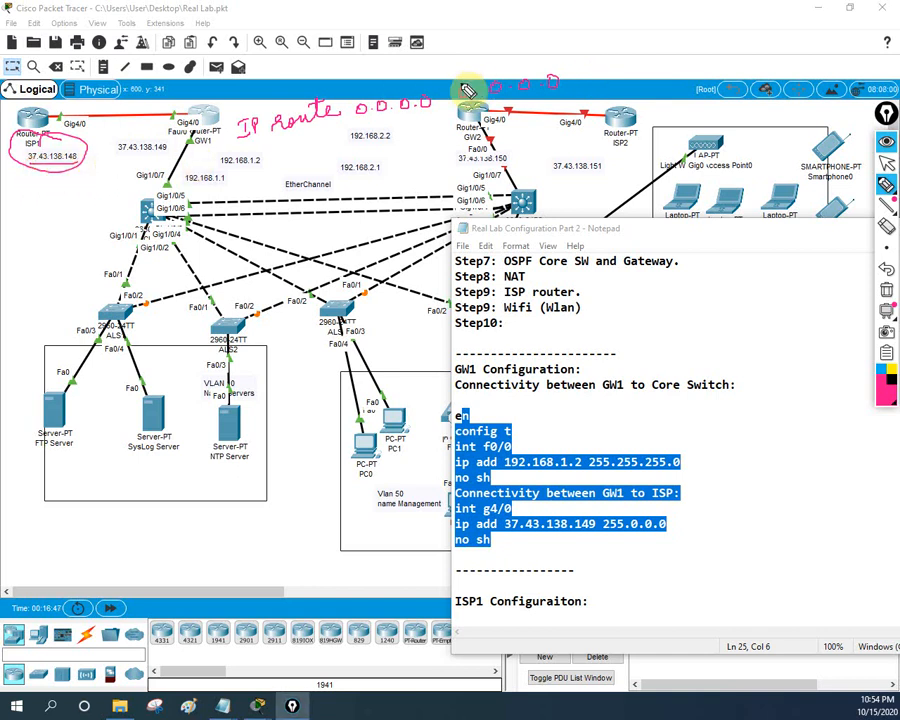
pyautogui.moveTo(581, 70); pyautogui.dragTo(727, 48)
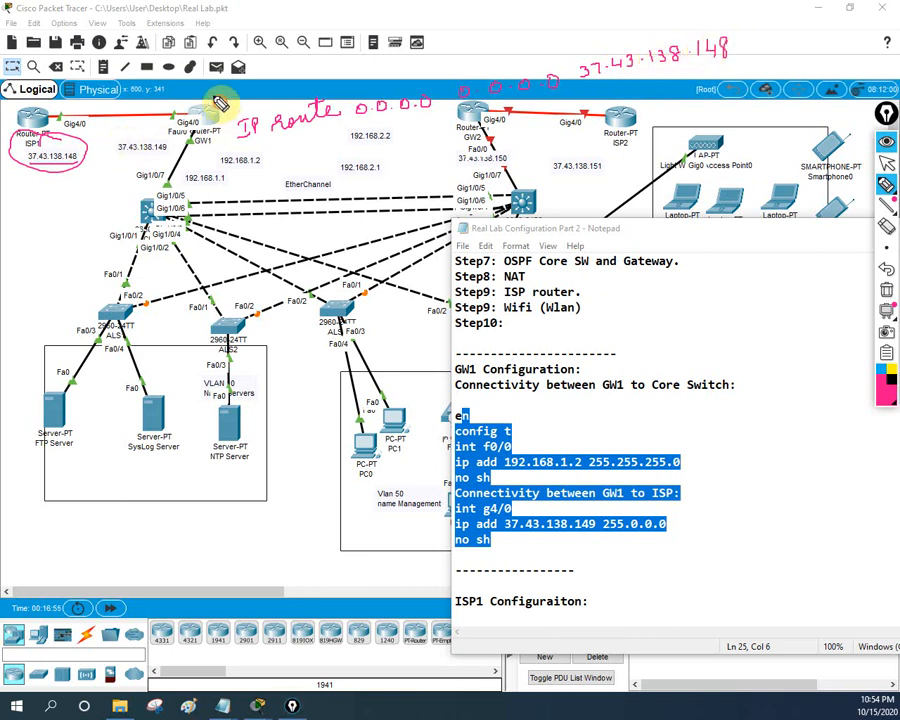
# Circle GW1, GW2 and the first core switch with its downstream network to explain the default route, finishing by clearing all pen annotations.
pyautogui.moveTo(213, 97)
pyautogui.mouseDown()
pyautogui.moveTo(180, 134)
pyautogui.moveTo(209, 104)
pyautogui.mouseUp()
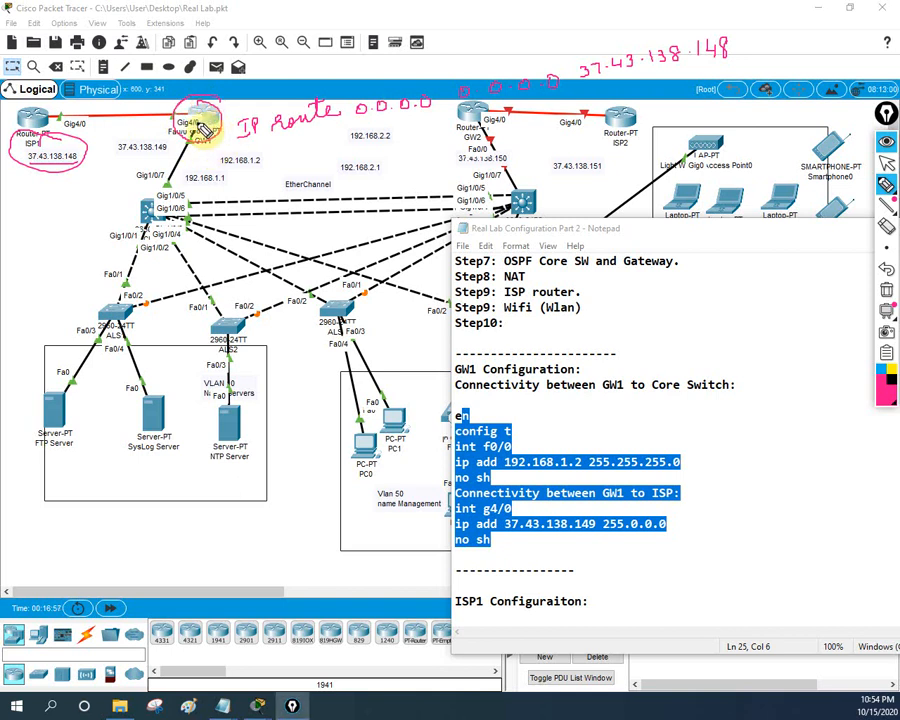
pyautogui.moveTo(356, 110)
pyautogui.mouseDown()
pyautogui.moveTo(430, 108)
pyautogui.moveTo(543, 68)
pyautogui.mouseUp()
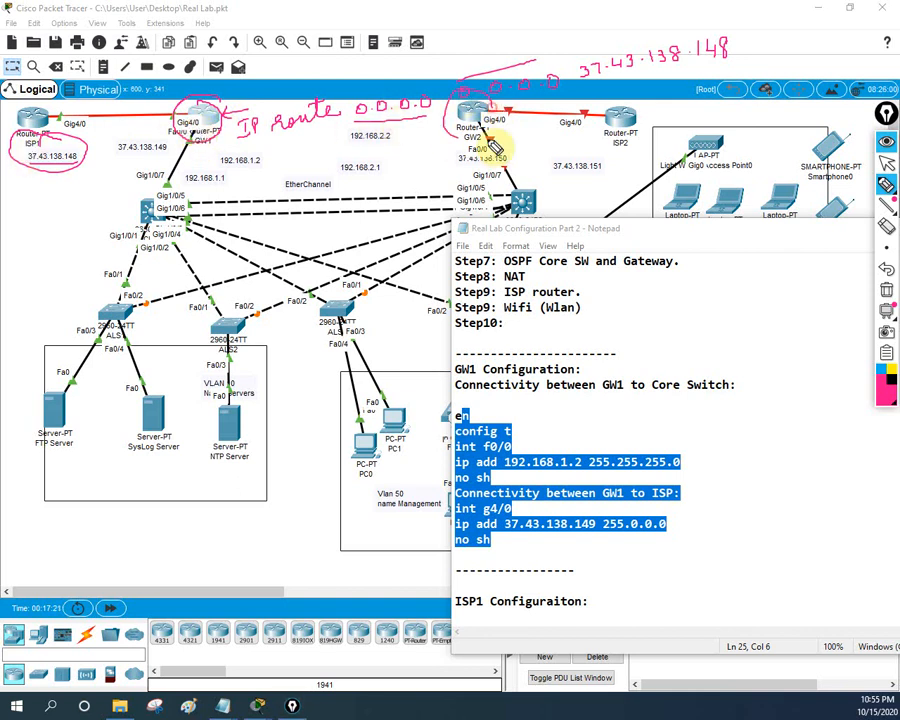
pyautogui.moveTo(500, 134); pyautogui.dragTo(437, 117)
pyautogui.moveTo(251, 96)
pyautogui.mouseDown()
pyautogui.moveTo(32, 332)
pyautogui.moveTo(290, 242)
pyautogui.moveTo(232, 88)
pyautogui.mouseUp()
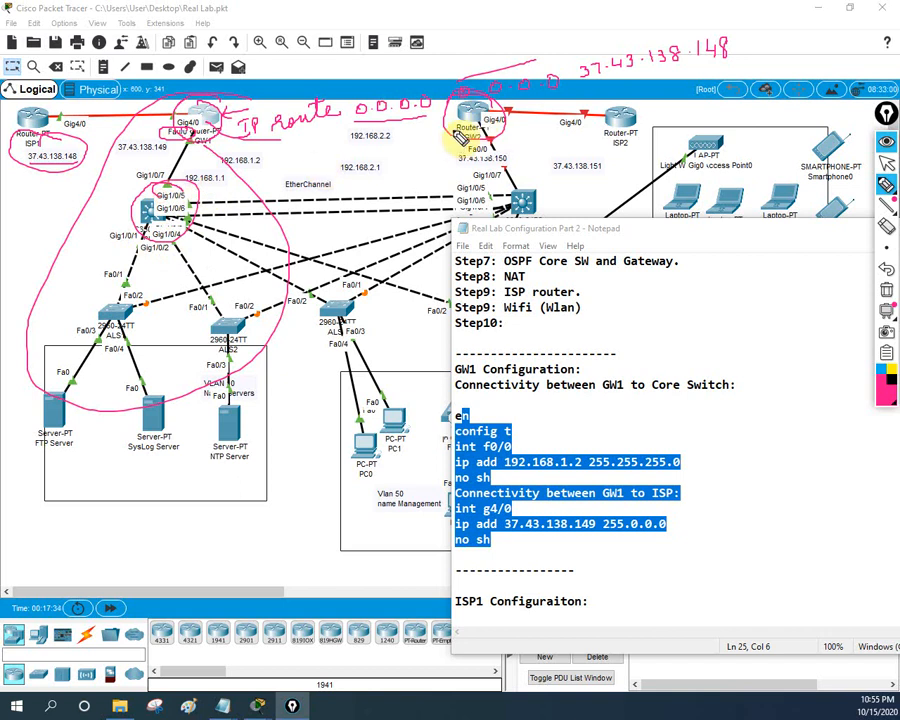
pyautogui.moveTo(498, 185); pyautogui.dragTo(536, 167)
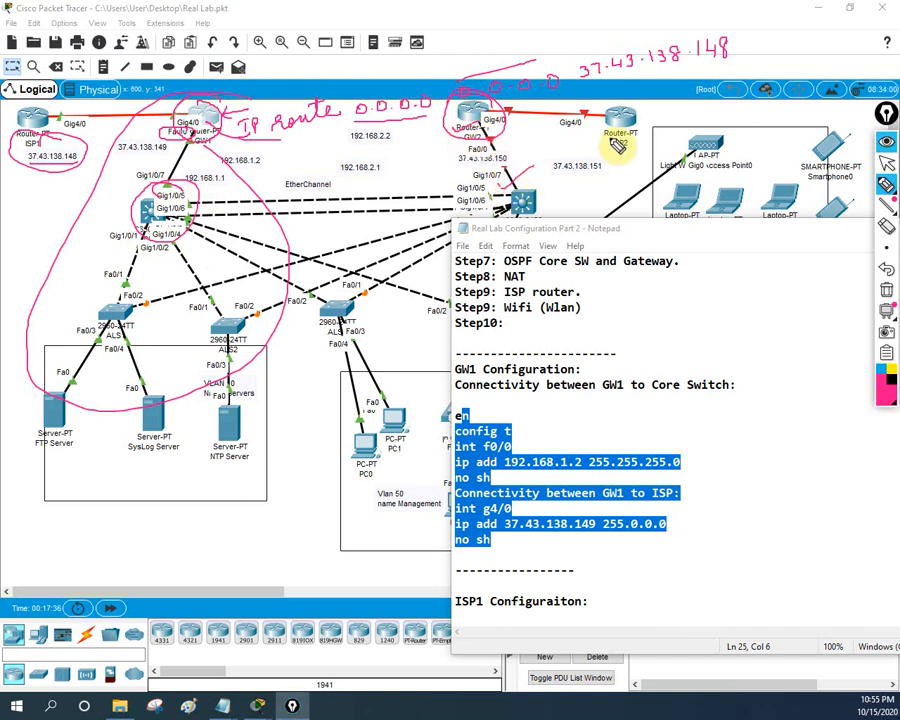
pyautogui.click(886, 290)
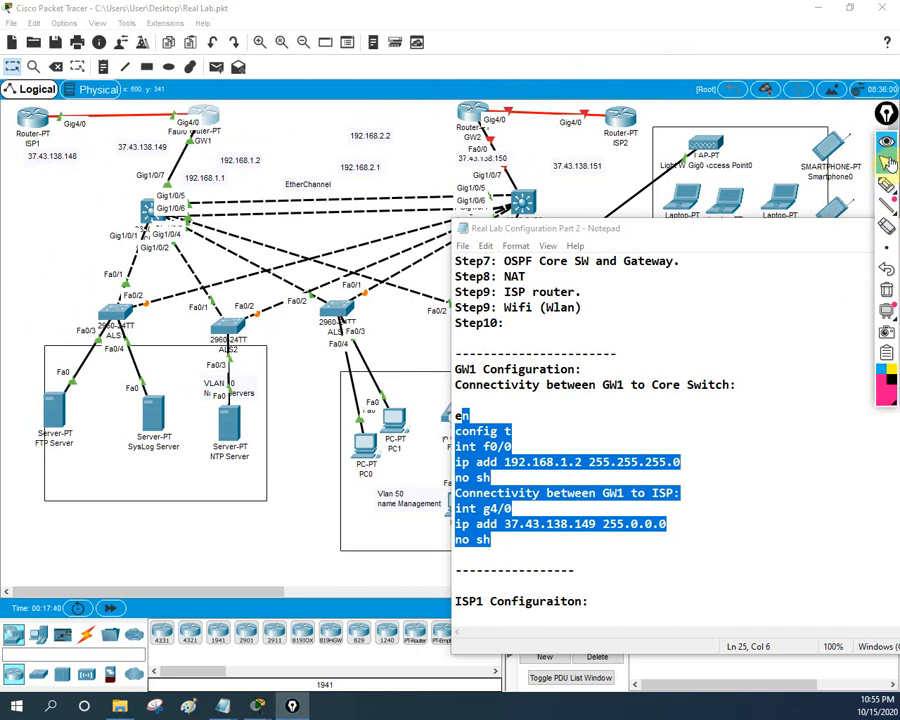
# Add the default route ip route 0.0.0.0 0.0.0.0 37.43.138.148 after the last no sh in the GW1 notes.
pyautogui.click(492, 446)
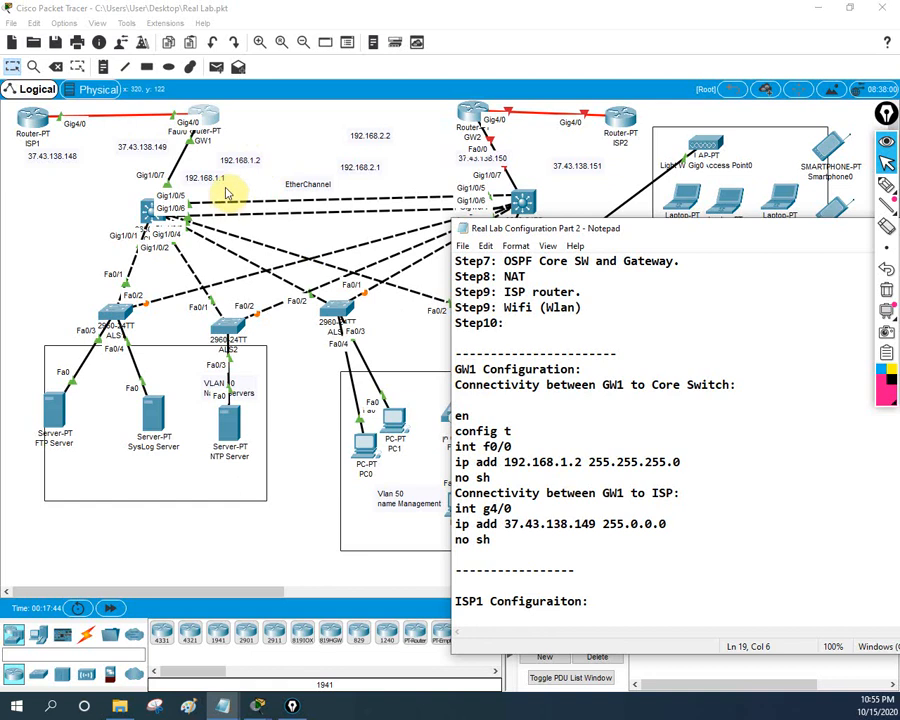
pyautogui.click(480, 555)
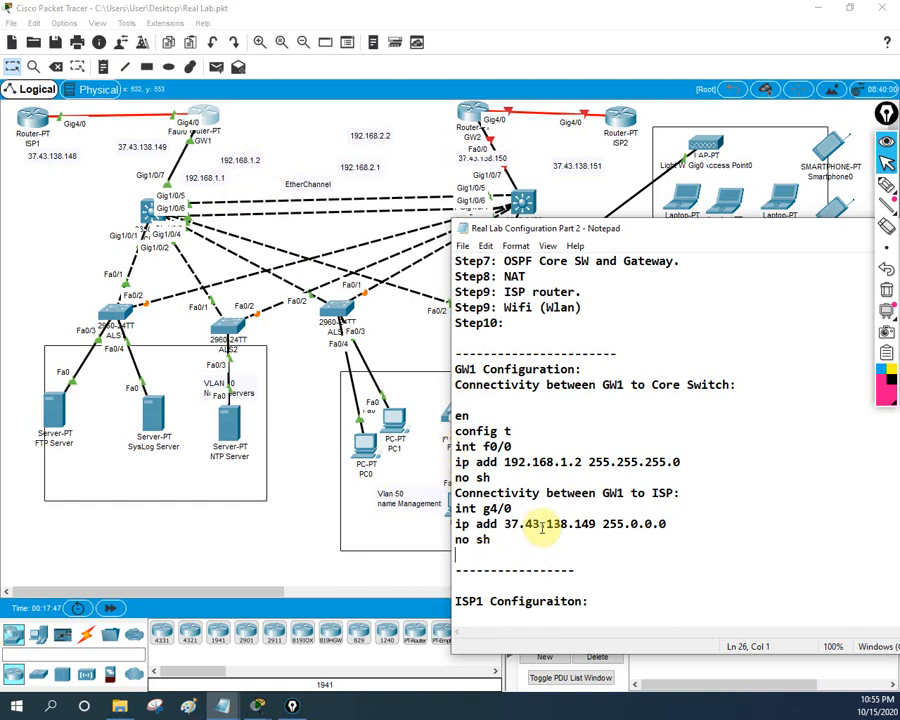
pyautogui.press('Return')
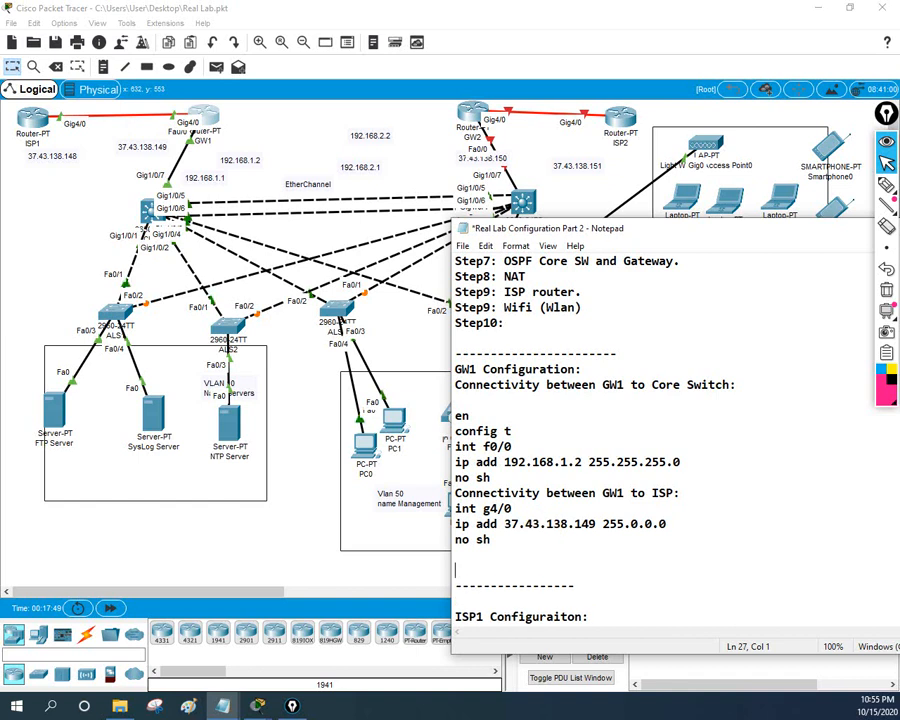
pyautogui.write('ip route')
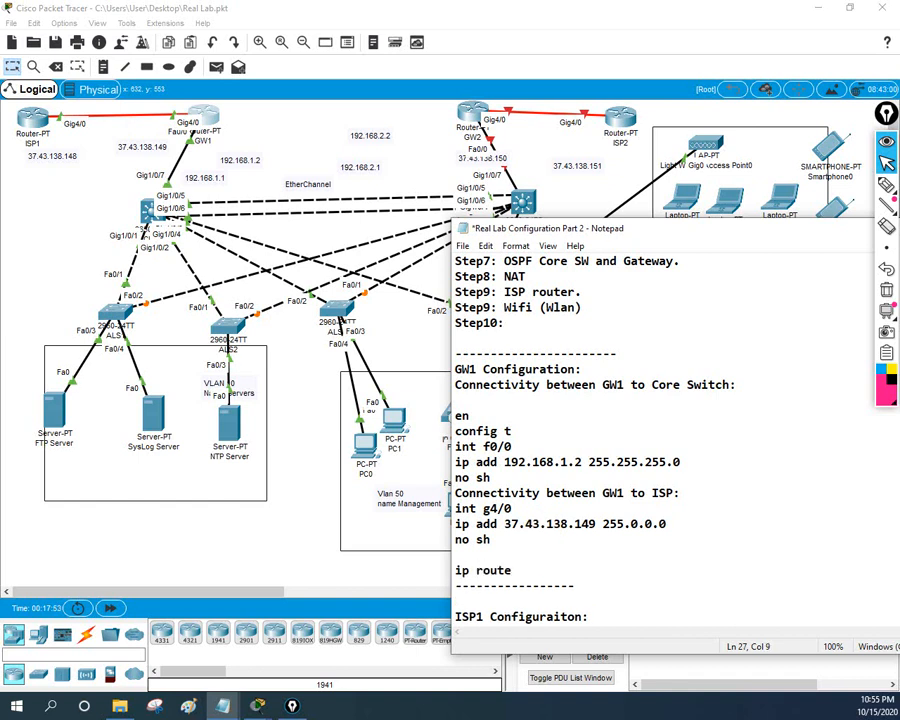
pyautogui.write(' 0.0.0.0 0.0.0')
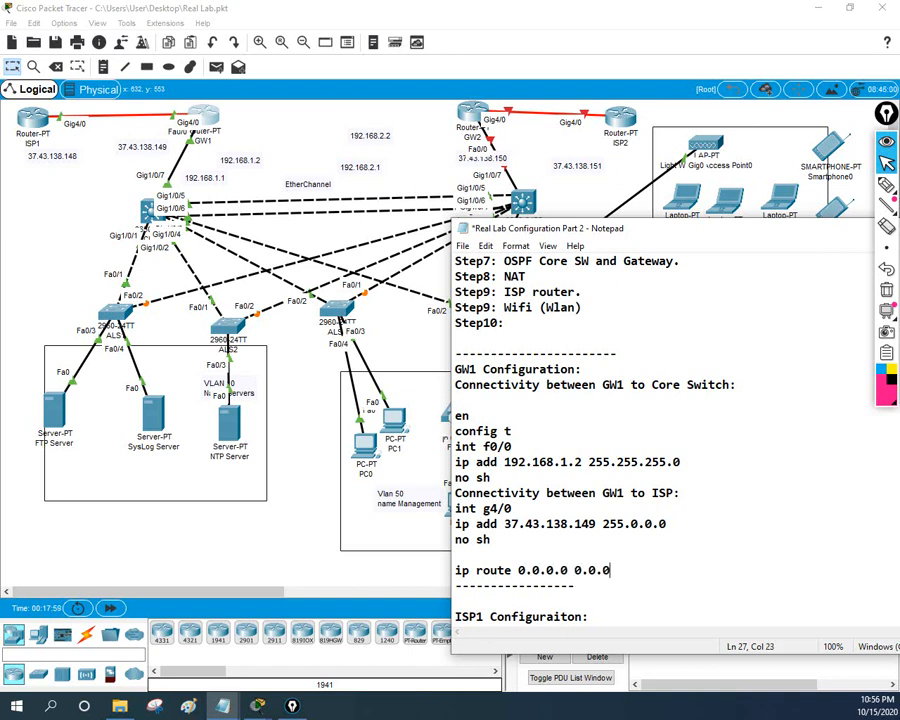
pyautogui.write('.0 37.43.138.148')
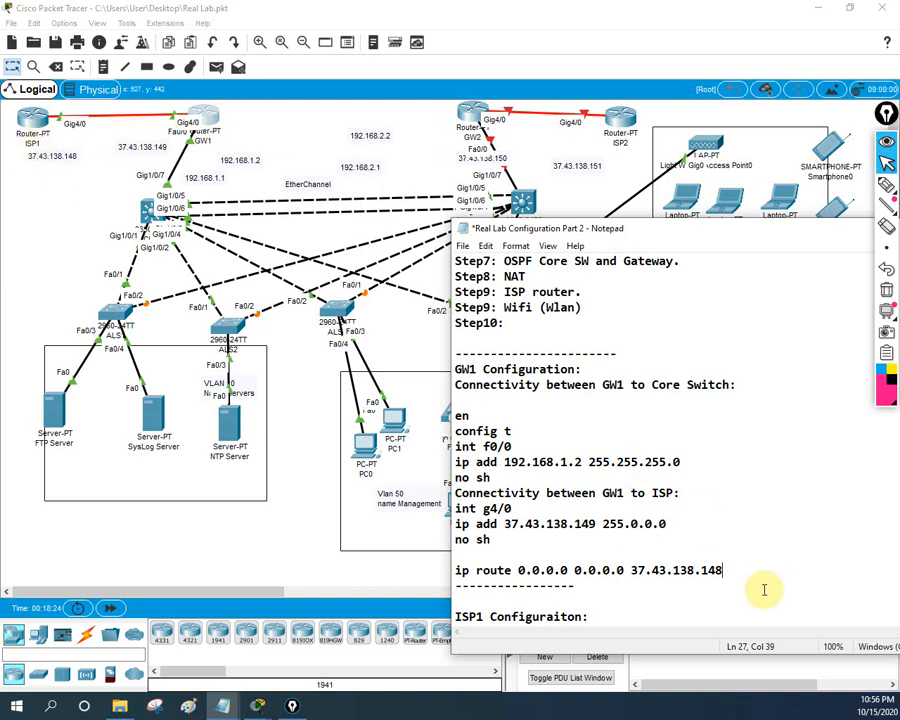
# Add the lines router ospf 1 and default-information originate below the default route in the GW1 notes.
pyautogui.press('Return')
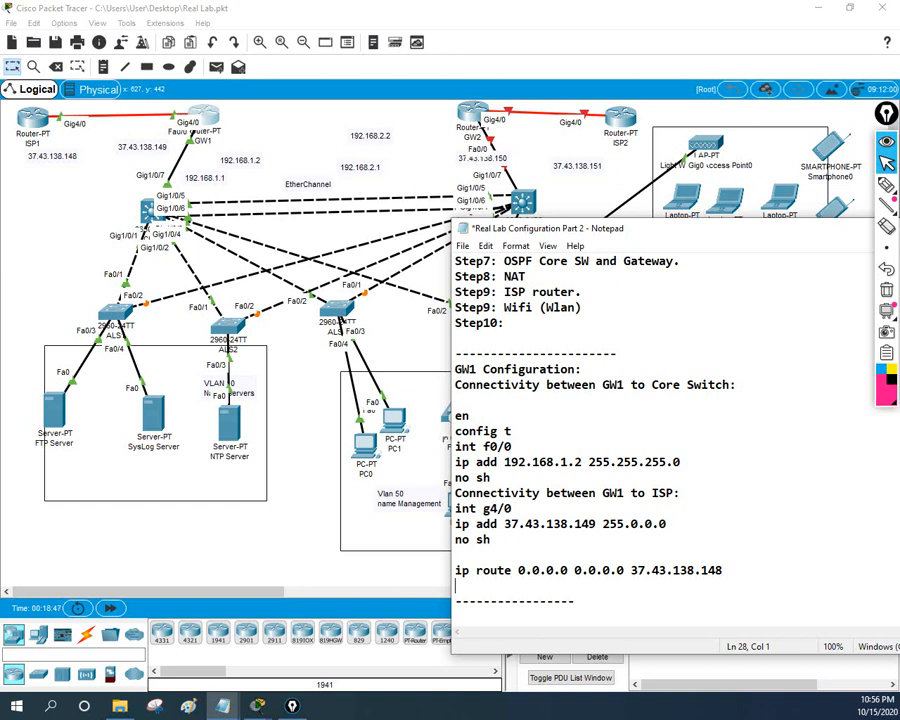
pyautogui.write('router ospf ')
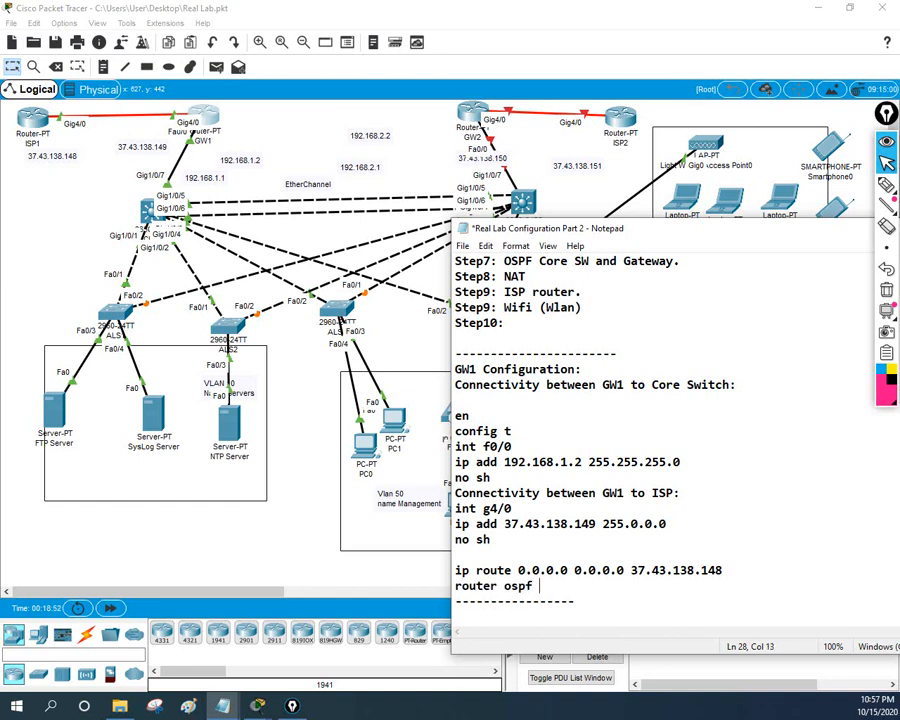
pyautogui.write('1')
pyautogui.press('Return')
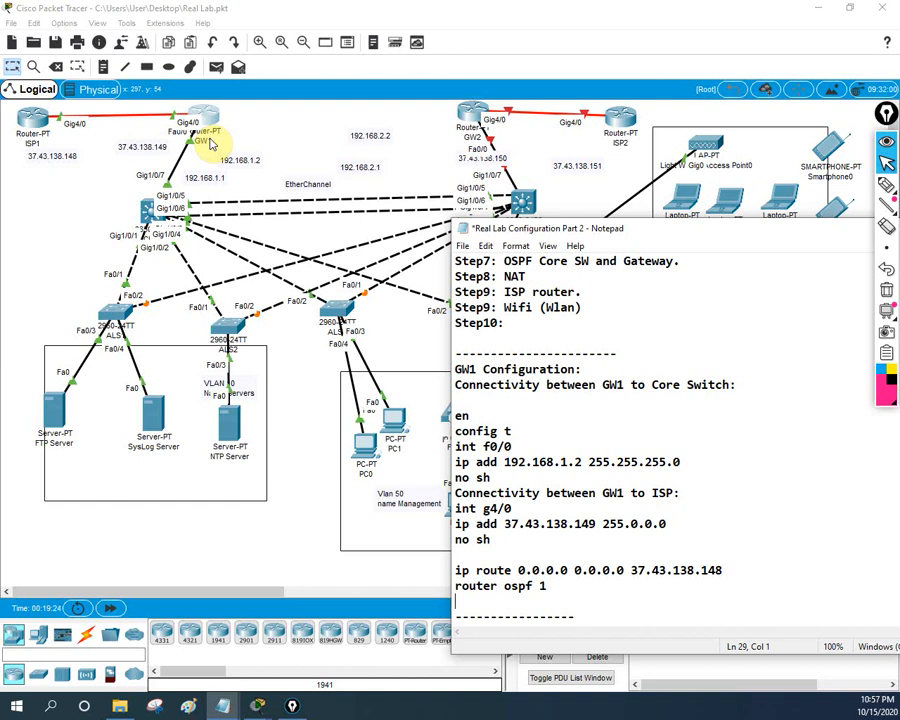
pyautogui.write('default-information')
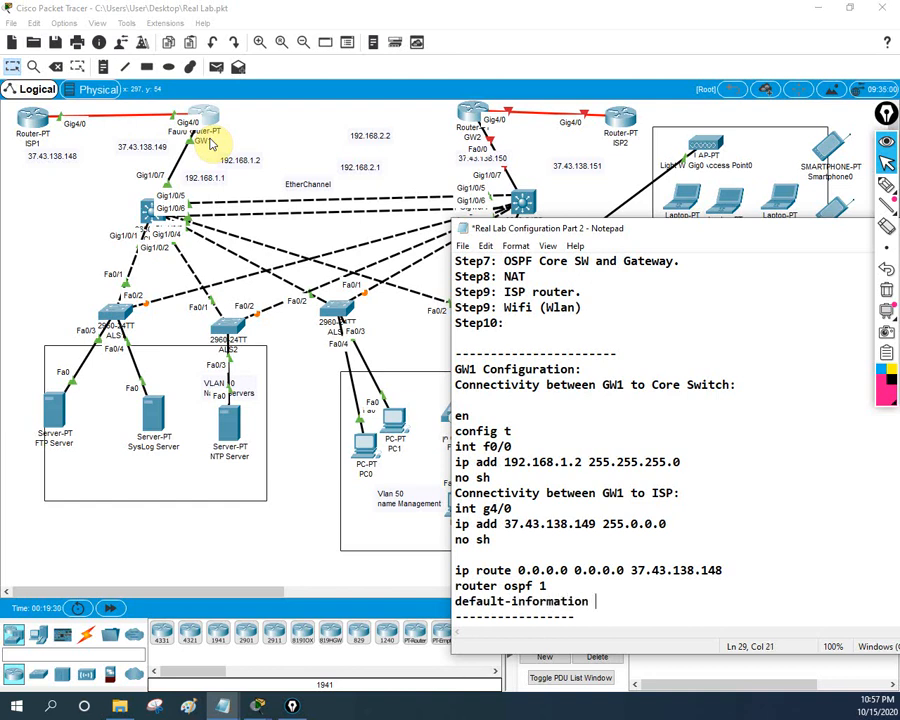
pyautogui.write(' originate')
pyautogui.press('Return')
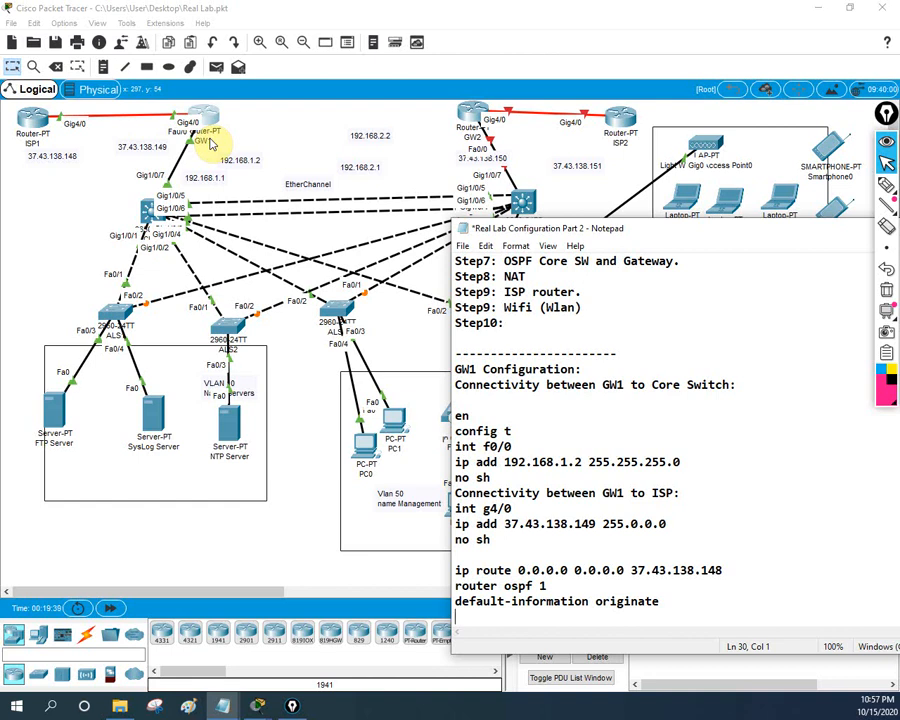
# Add int f0/0 below default-information originate in the notes, and shift the GW1 router slightly so its port labels can be read.
pyautogui.write('int f0/0')
pyautogui.press('Return')
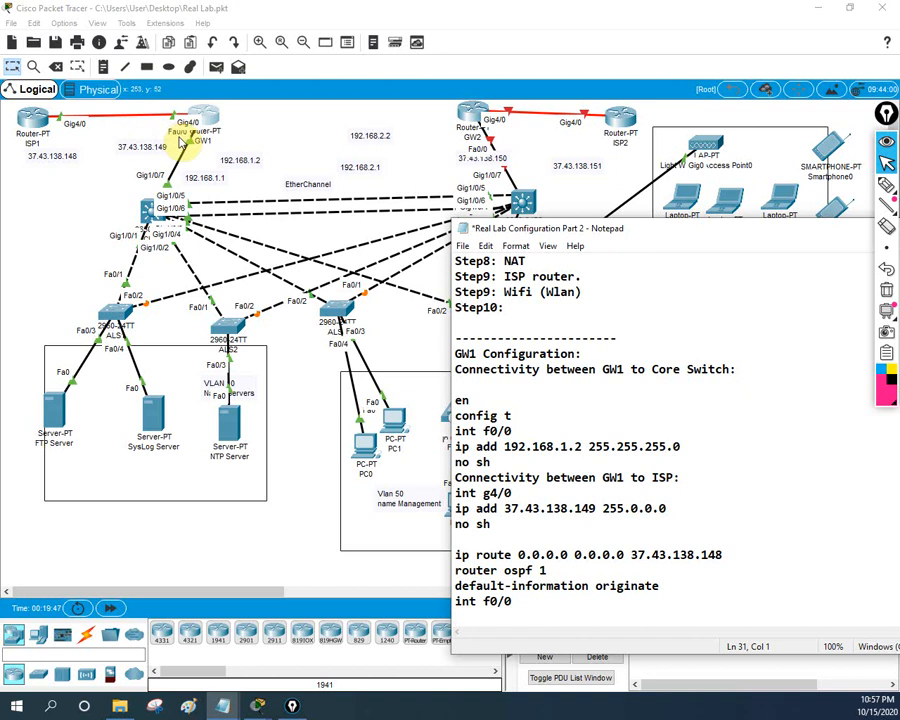
pyautogui.click(195, 120)
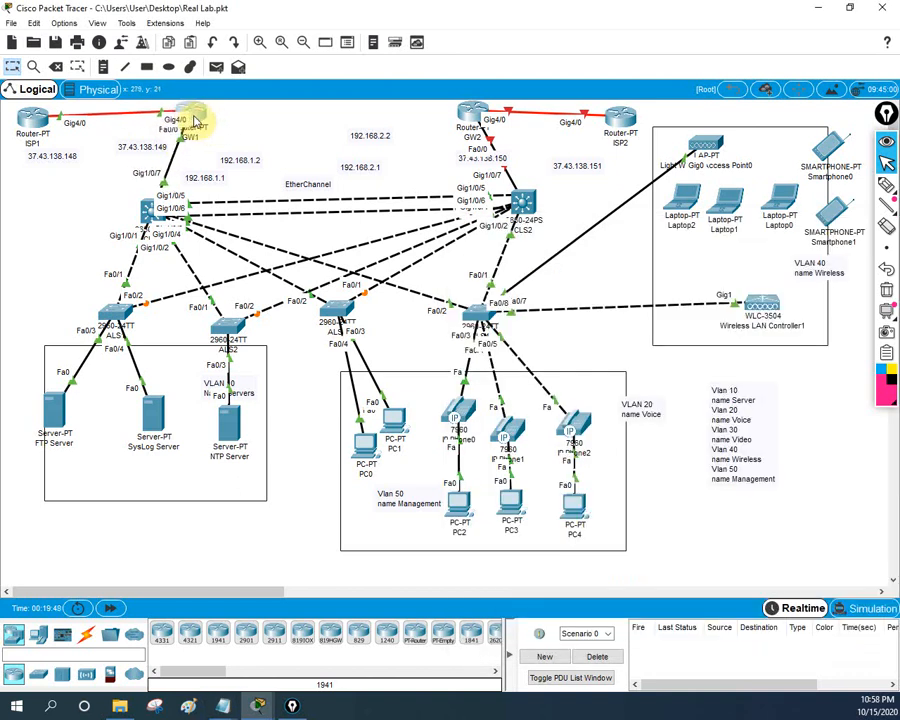
pyautogui.moveTo(194, 117)
pyautogui.mouseDown()
pyautogui.moveTo(185, 121)
pyautogui.moveTo(200, 116)
pyautogui.mouseUp()
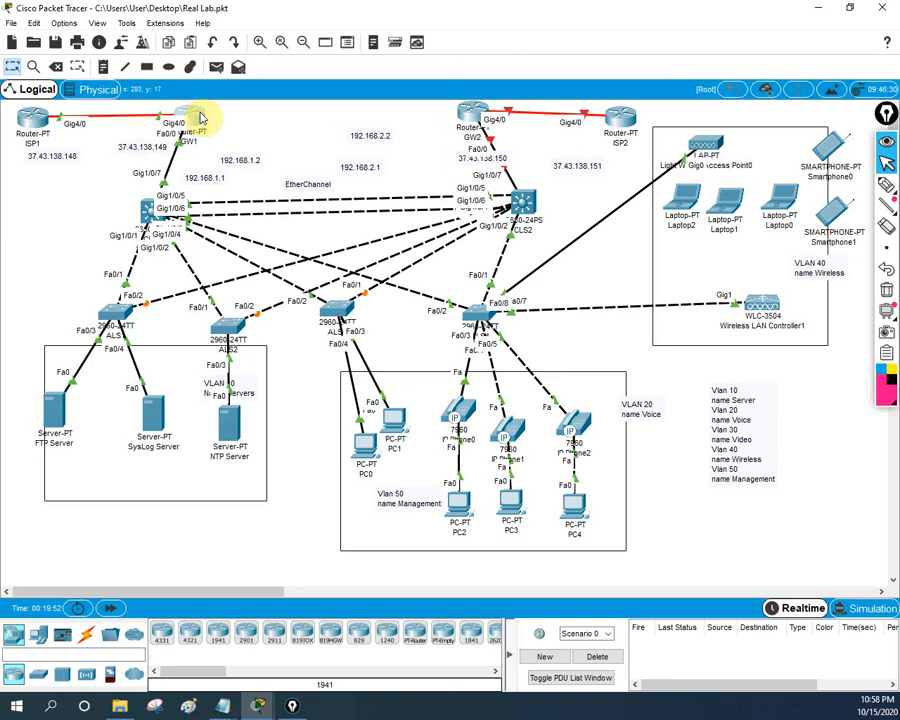
pyautogui.click(219, 705)
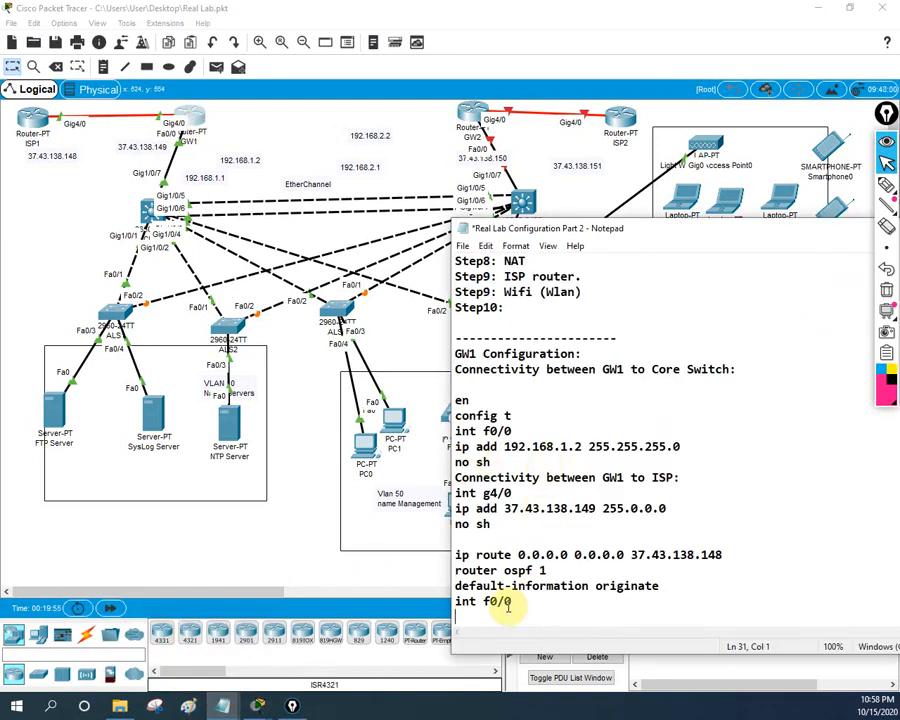
# Insert a blank line between the default route and router ospf 1, and highlight the default-information originate line.
pyautogui.click(511, 604)
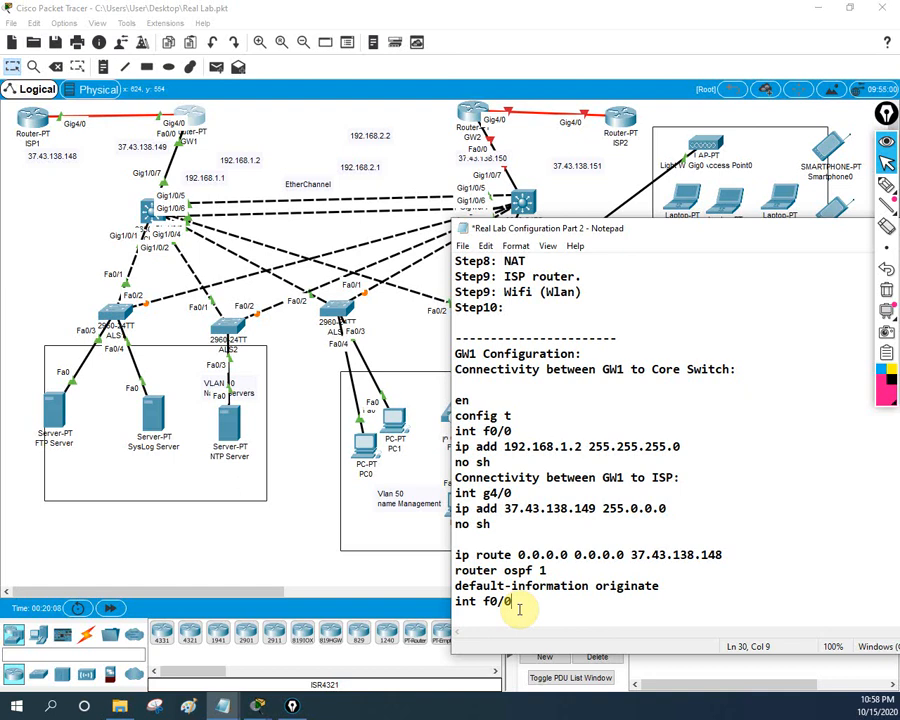
pyautogui.click(751, 549)
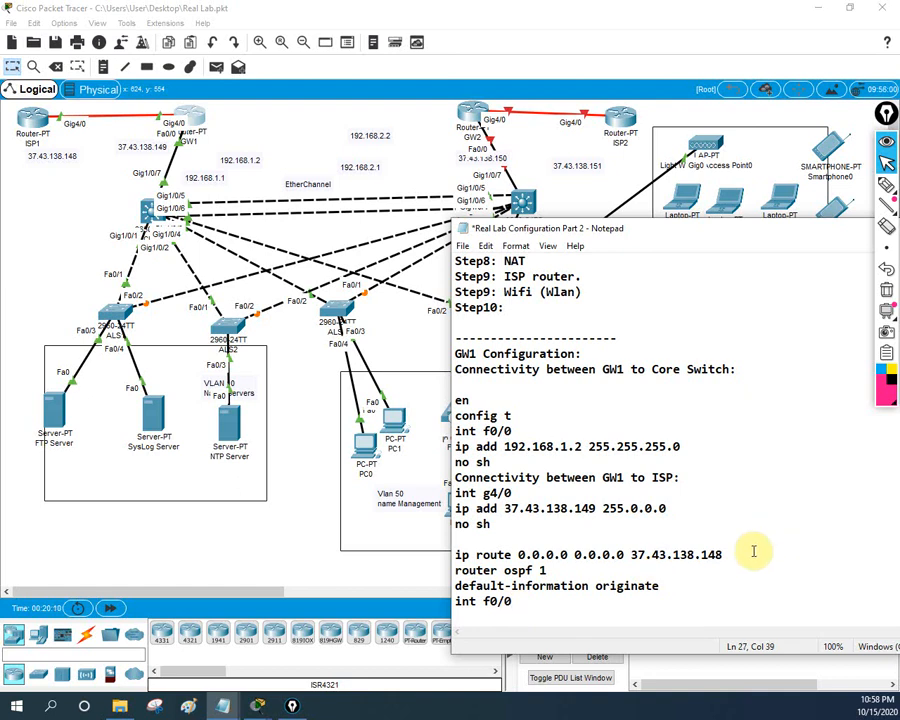
pyautogui.press('Return')
pyautogui.scroll(-3, 616, 519)
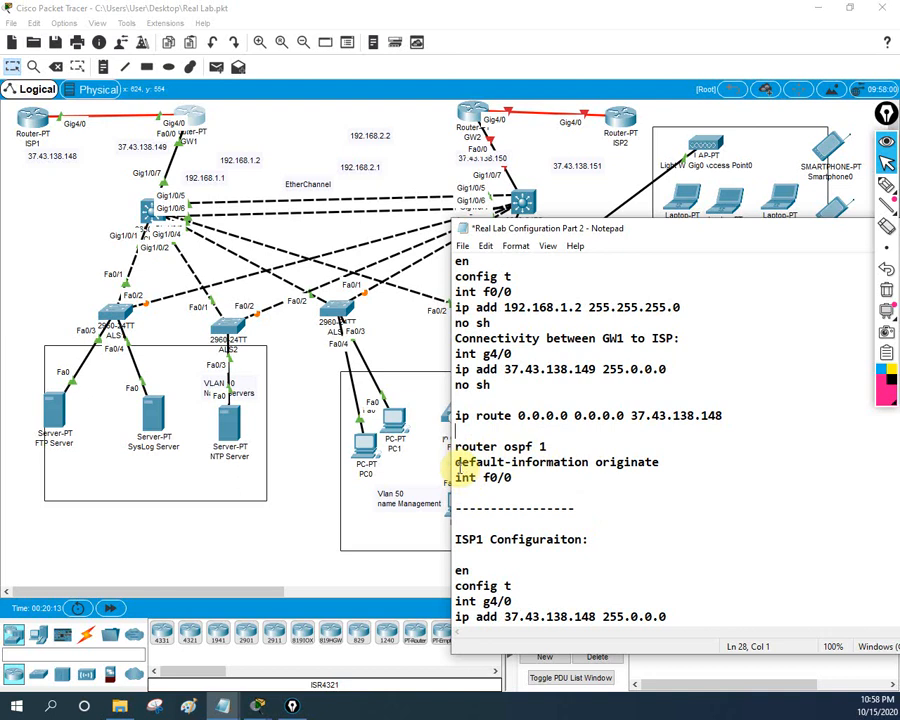
pyautogui.moveTo(455, 463); pyautogui.dragTo(660, 460)
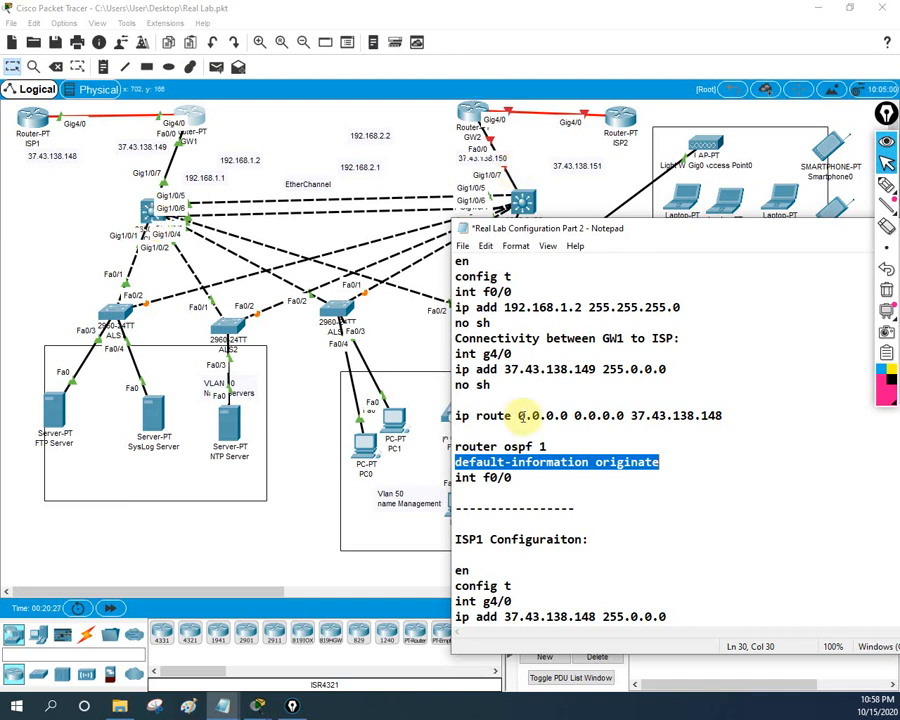
# Add ip ospf 1 area 0 on a new line below the int f0/0 that follows default-information originate.
pyautogui.click(516, 477)
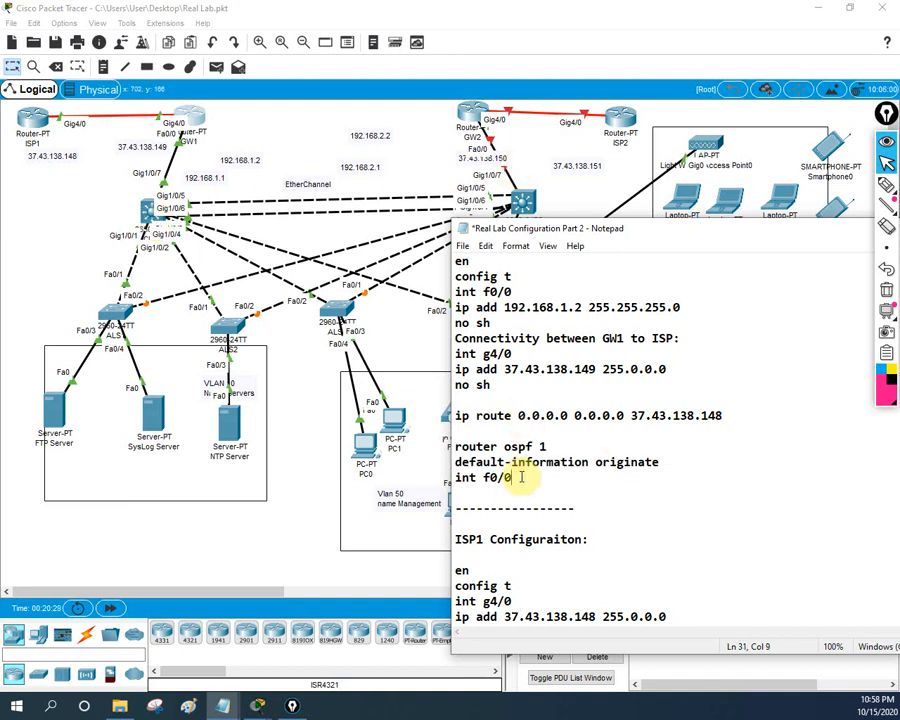
pyautogui.press('Return')
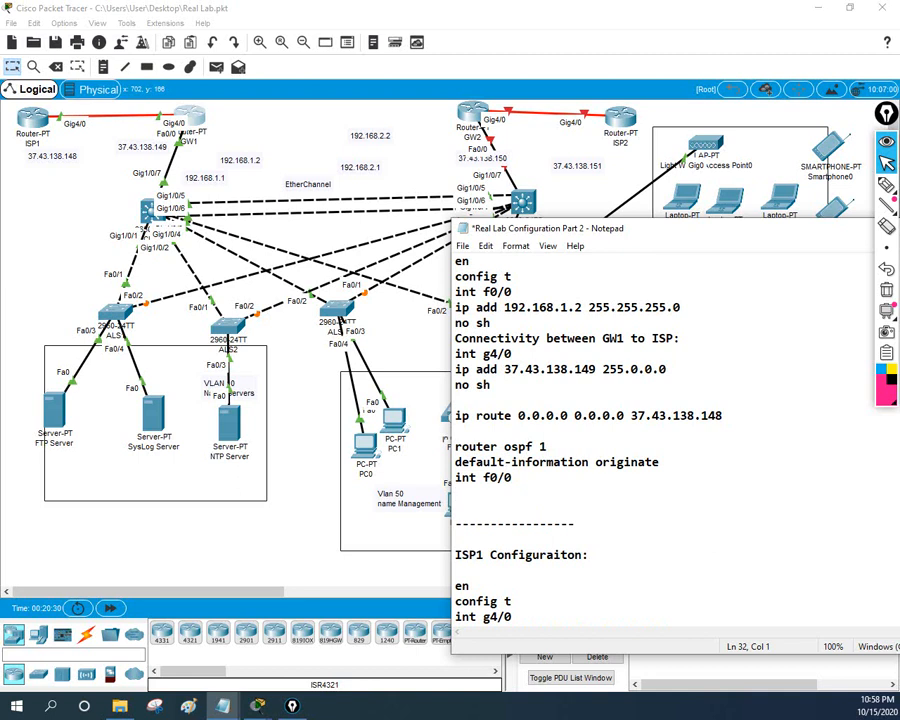
pyautogui.write('ip ospf 1 area 0')
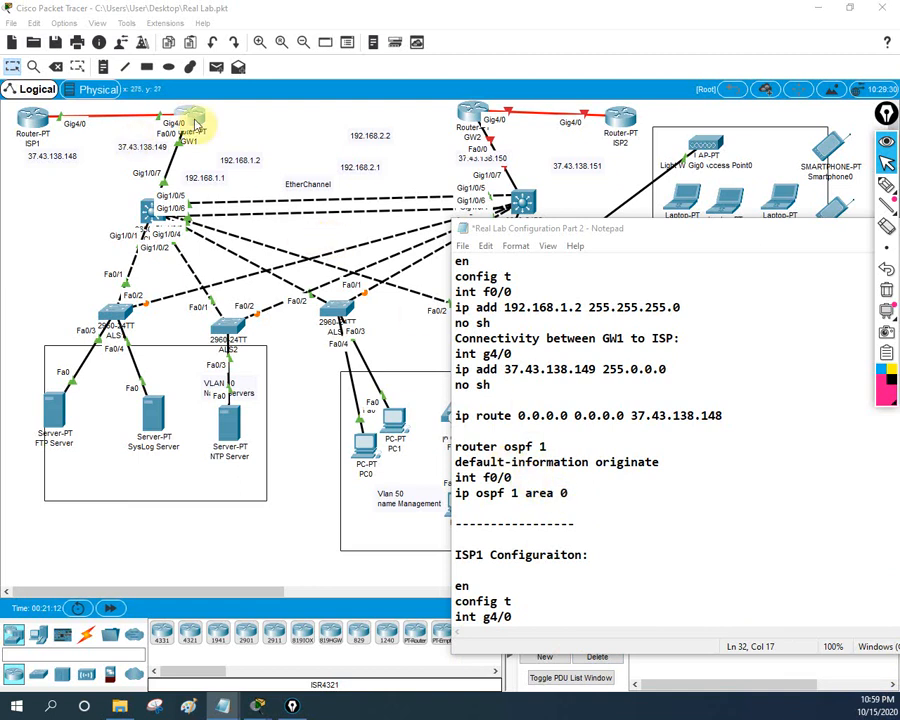
# Return to GW1's command line and enter global configuration mode with config t.
pyautogui.click(194, 123)
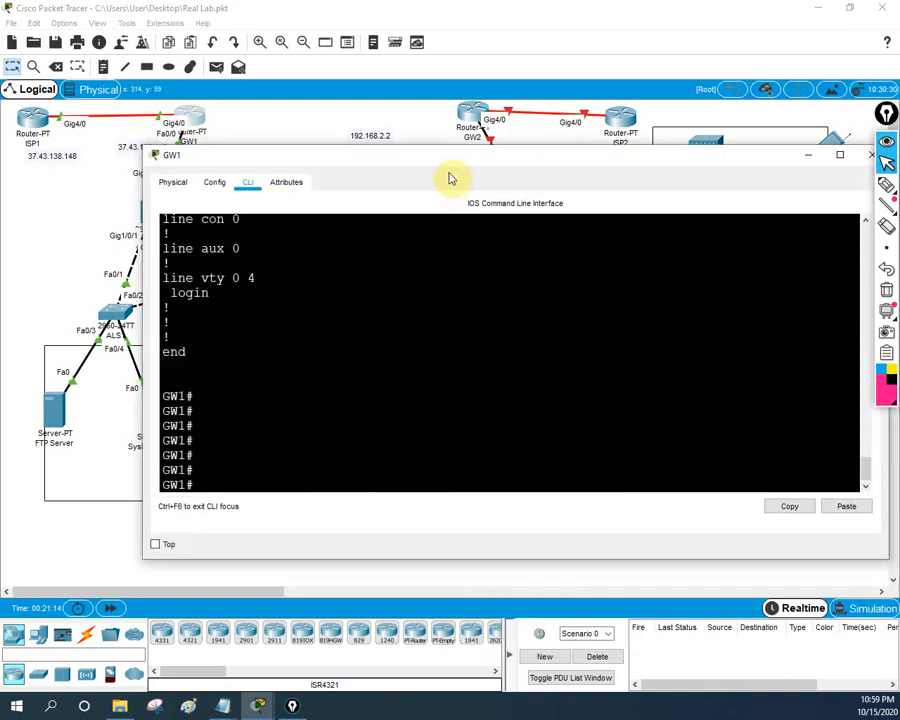
pyautogui.write('conf')
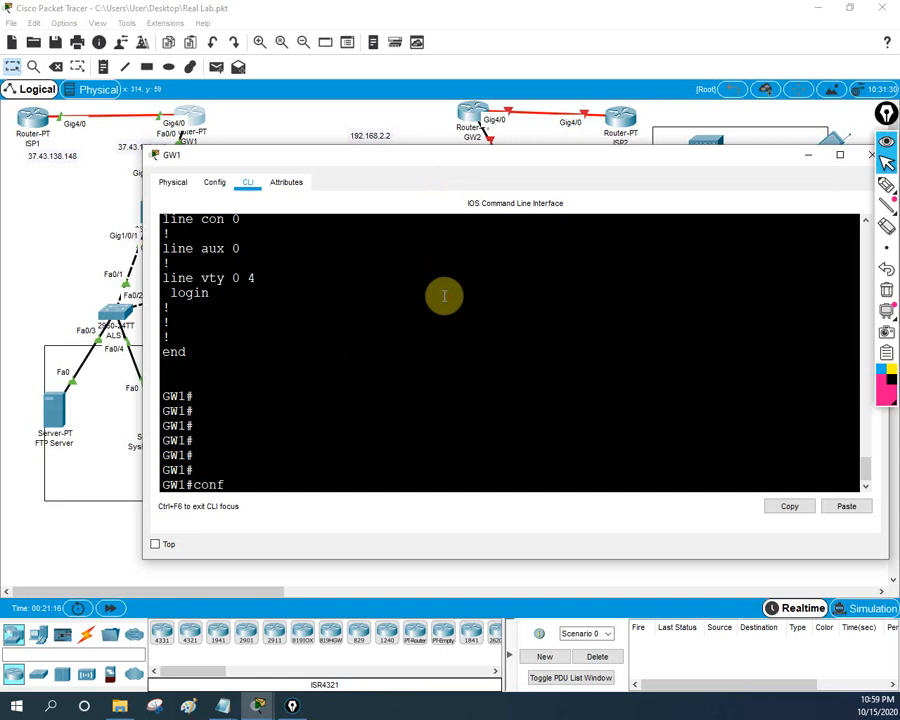
pyautogui.write('ig t')
pyautogui.press('Return')
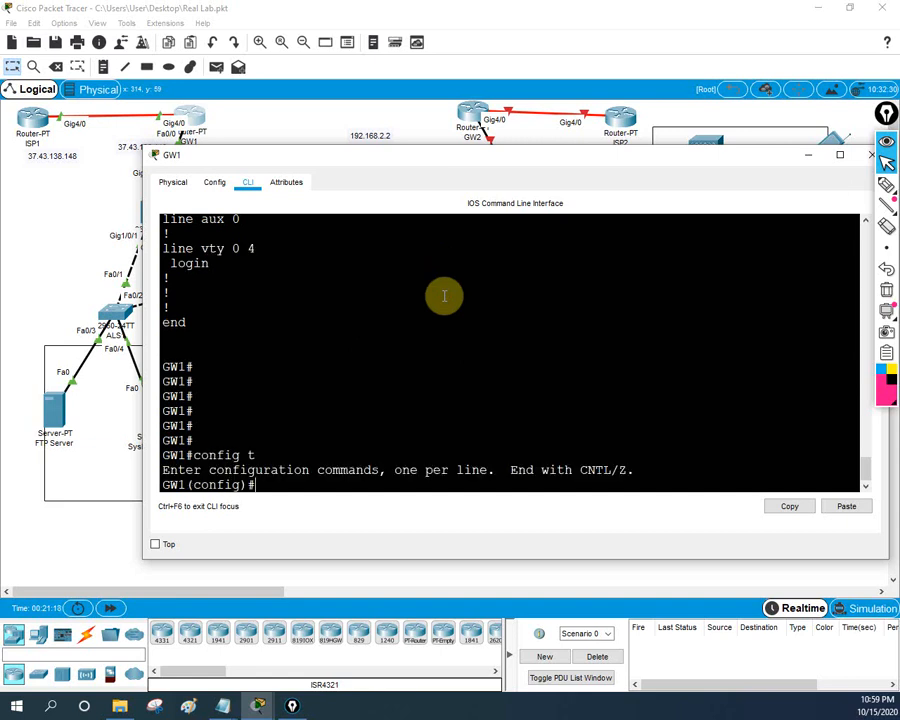
# Arrange the configuration notes above GW1's command-line window so the GW1 default route and OSPF commands can be reached beside it.
pyautogui.click(222, 706)
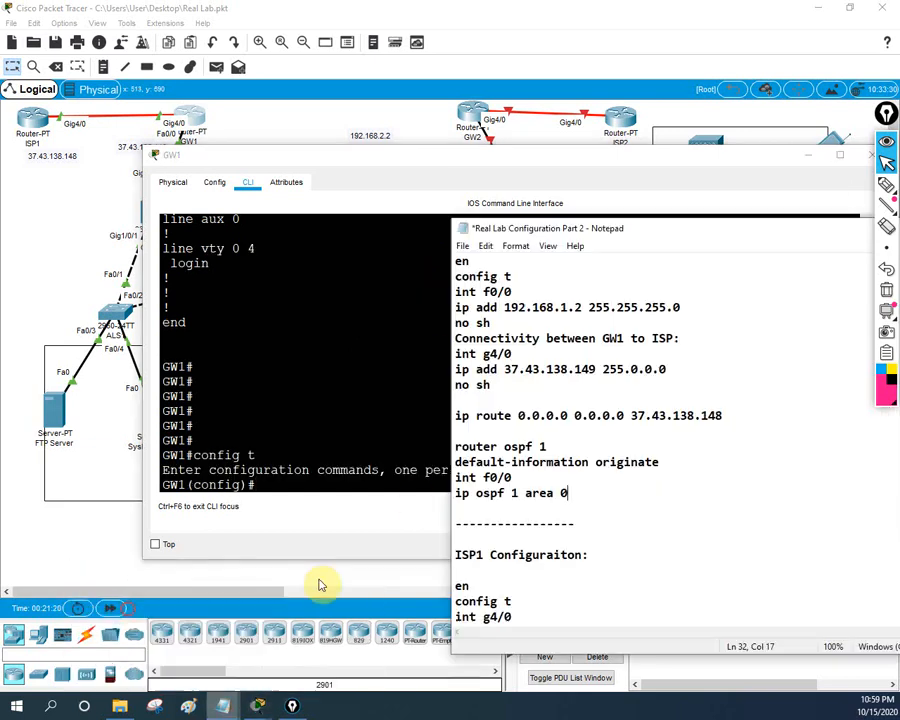
pyautogui.moveTo(647, 226); pyautogui.dragTo(715, 87)
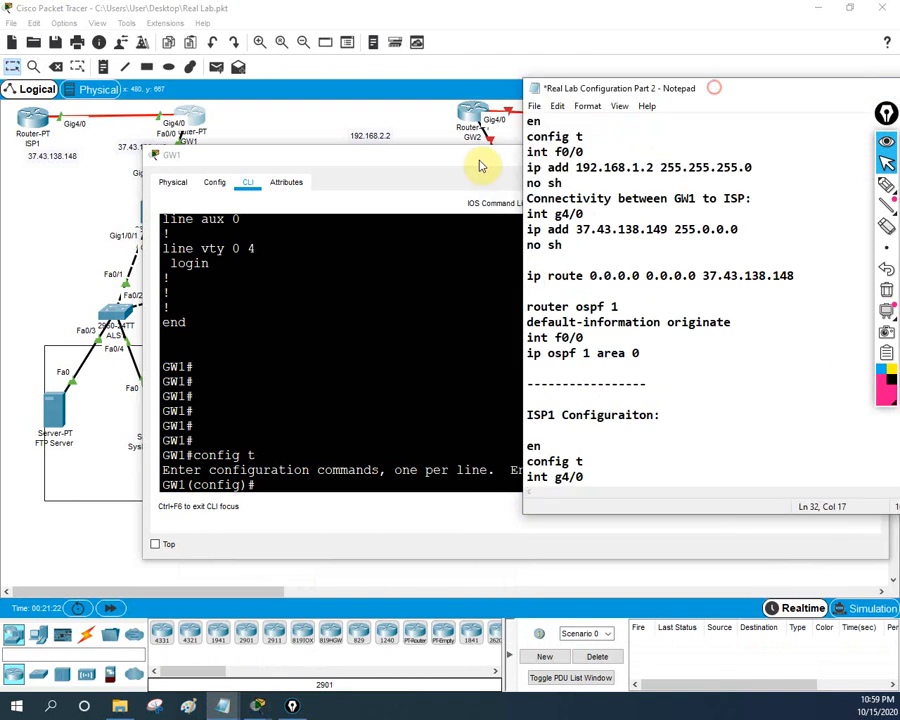
pyautogui.moveTo(480, 165); pyautogui.dragTo(483, 301)
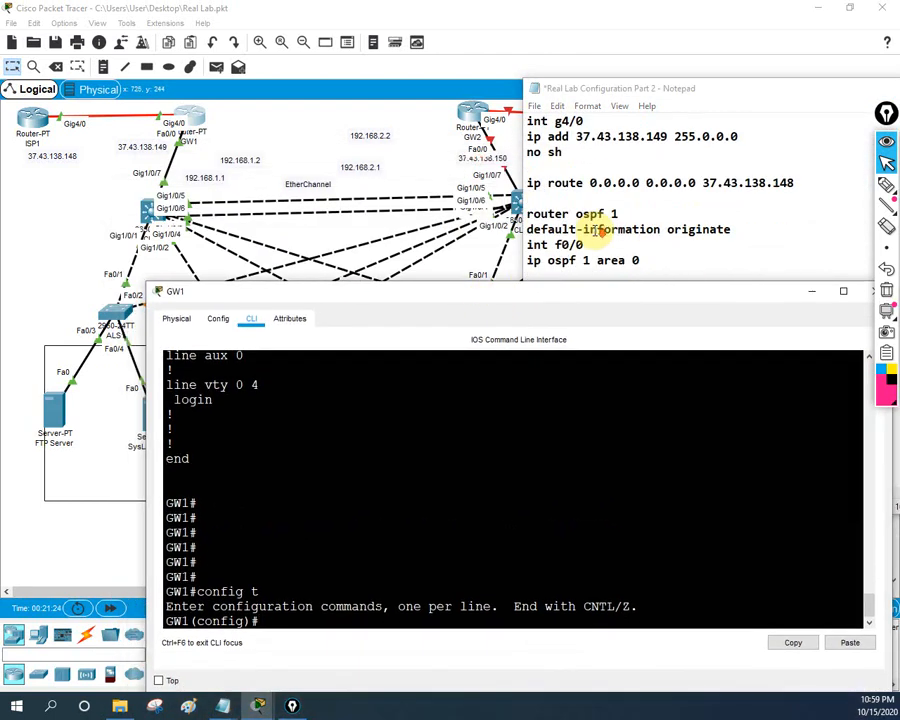
pyautogui.doubleClick(592, 92)
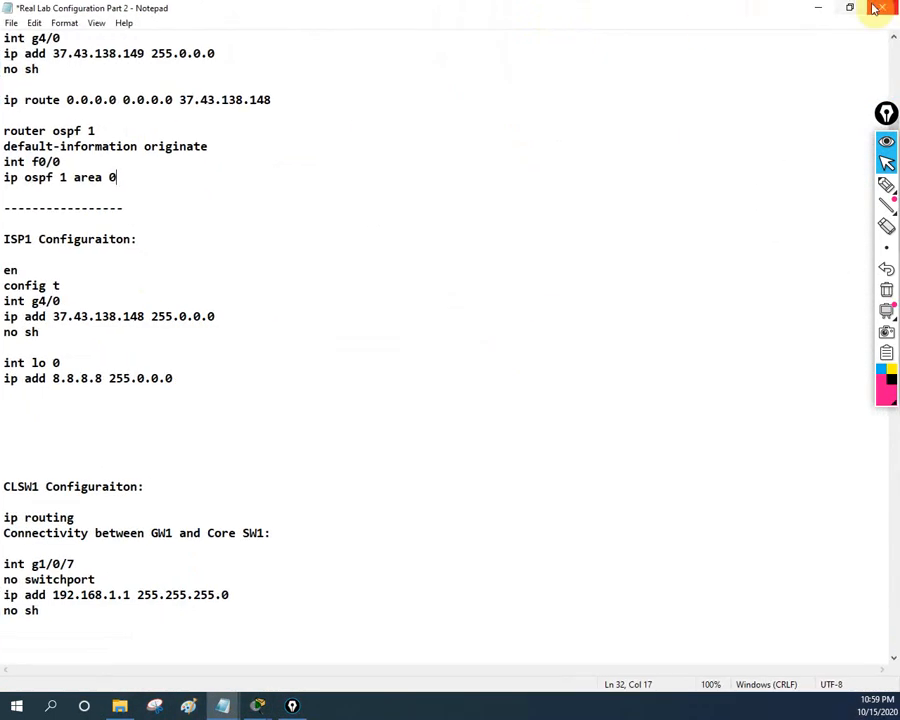
pyautogui.click(853, 7)
pyautogui.moveTo(735, 91); pyautogui.dragTo(722, 31)
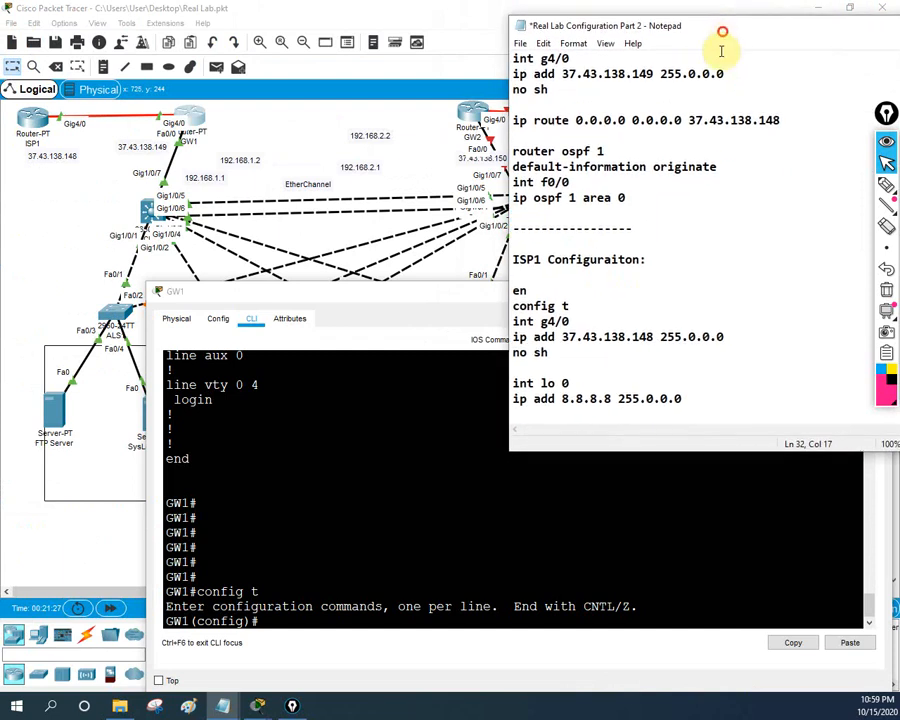
pyautogui.scroll(6, 651, 325)
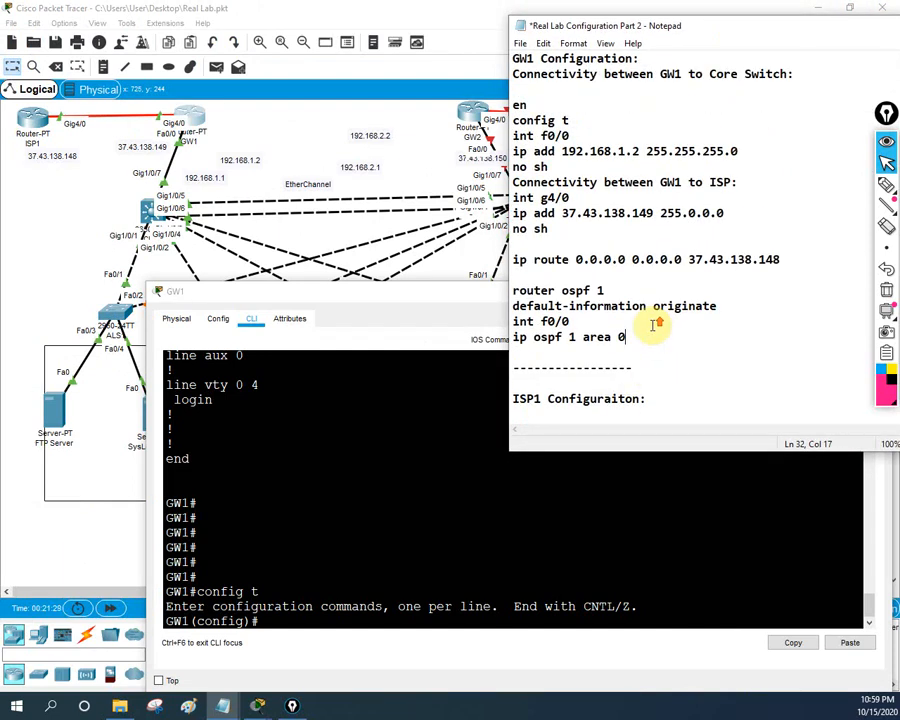
pyautogui.scroll(-2, 650, 320)
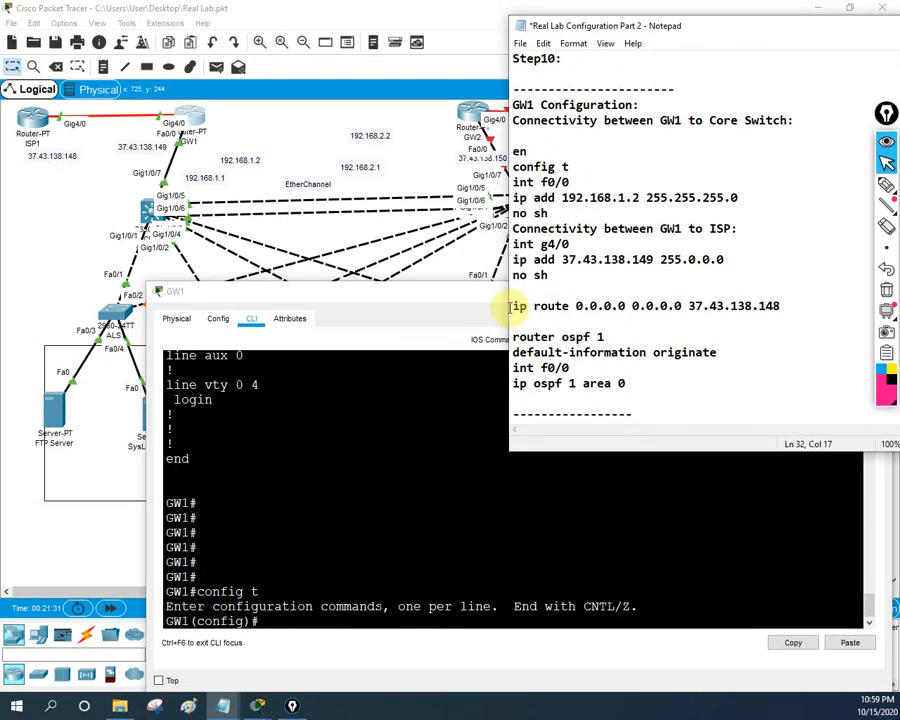
# Copy the line ip route 0.0.0.0 0.0.0.0 37.43.138.148 from the notes and run it in GW1's command line.
pyautogui.moveTo(514, 305); pyautogui.dragTo(780, 306)
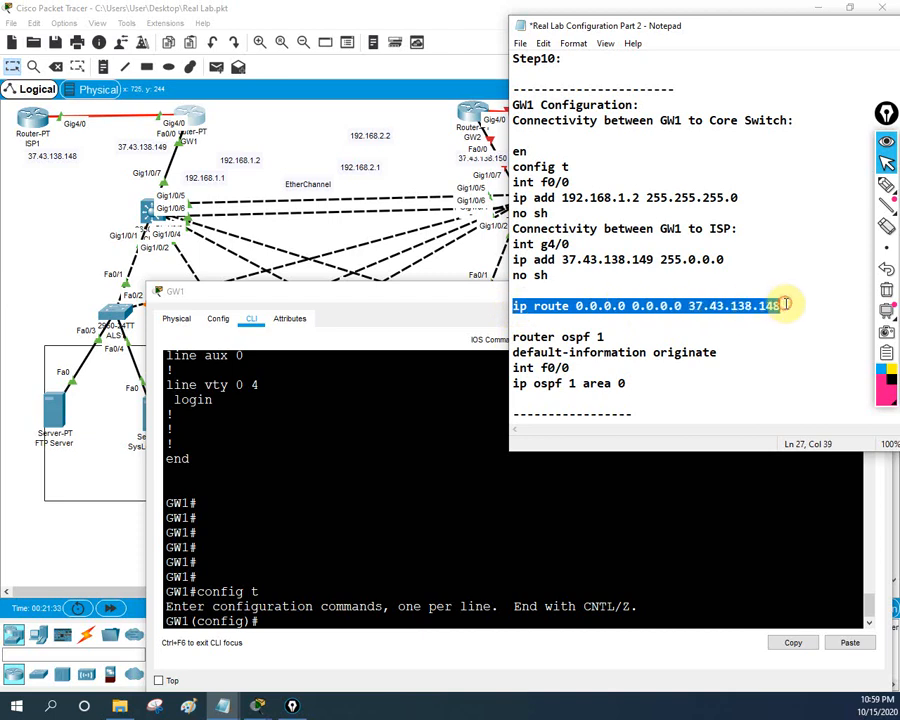
pyautogui.rightClick(767, 308)
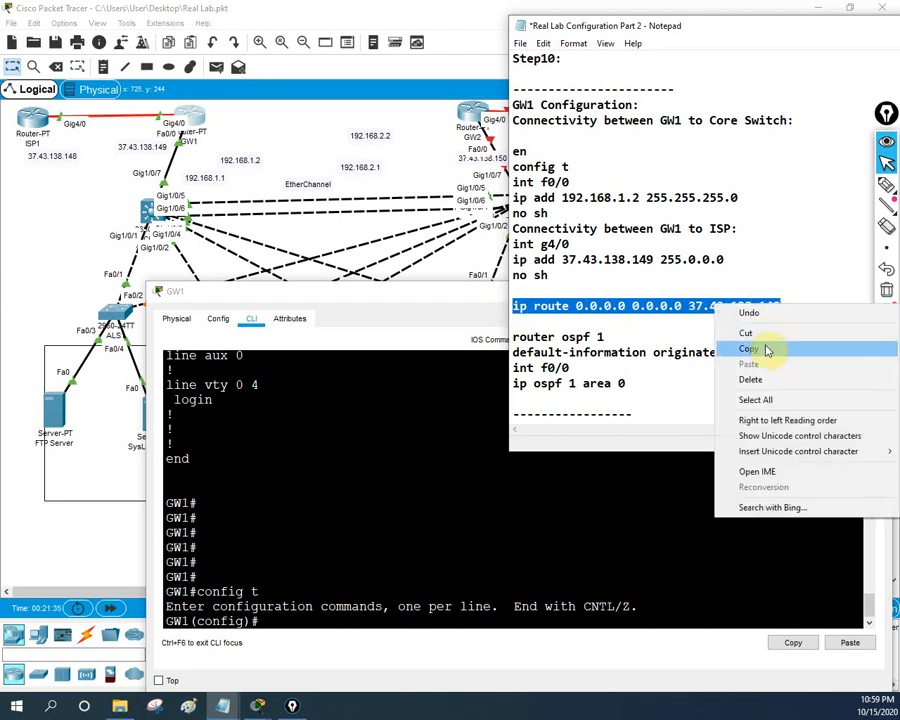
pyautogui.click(766, 347)
pyautogui.click(498, 460)
pyautogui.rightClick(466, 479)
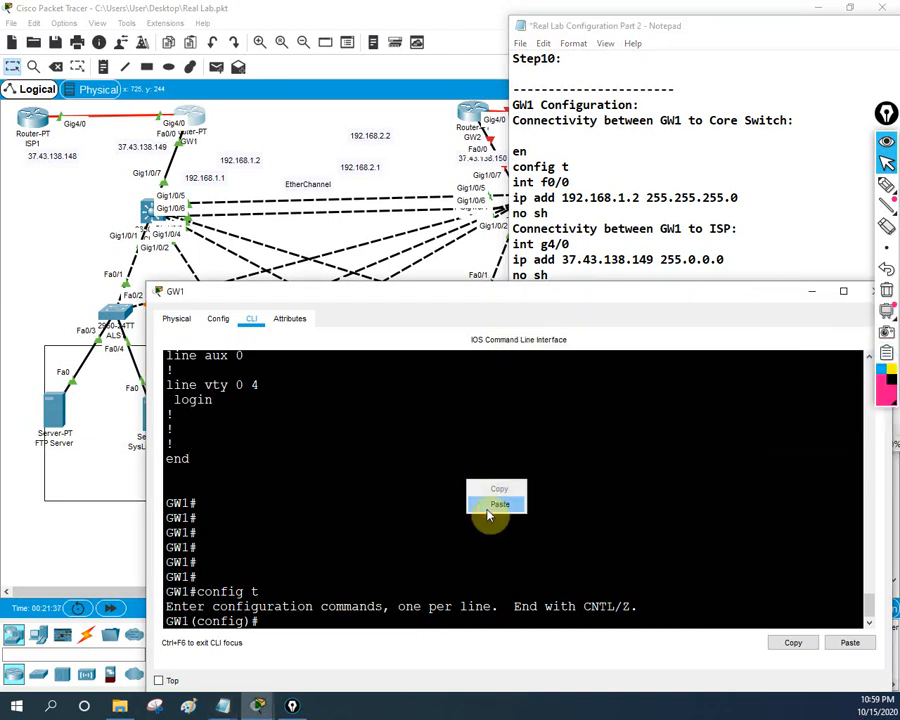
pyautogui.click(487, 509)
pyautogui.press('Return')
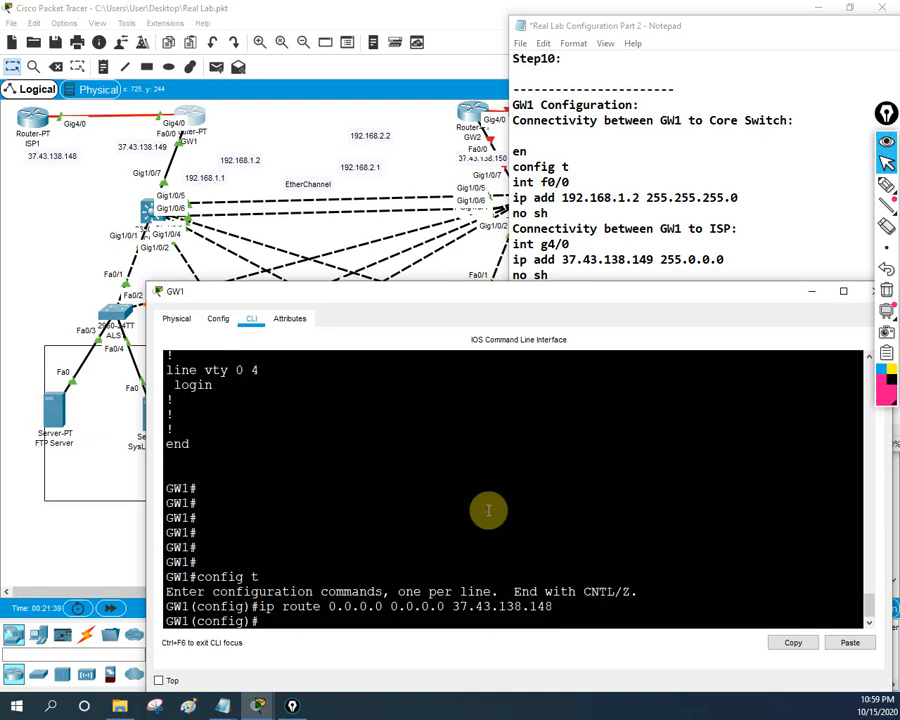
# Copy GW1's OSPF block from the notes, router ospf 1 through ip ospf 1 area 0, and run it in GW1's command line.
pyautogui.click(626, 259)
pyautogui.scroll(-2, 604, 248)
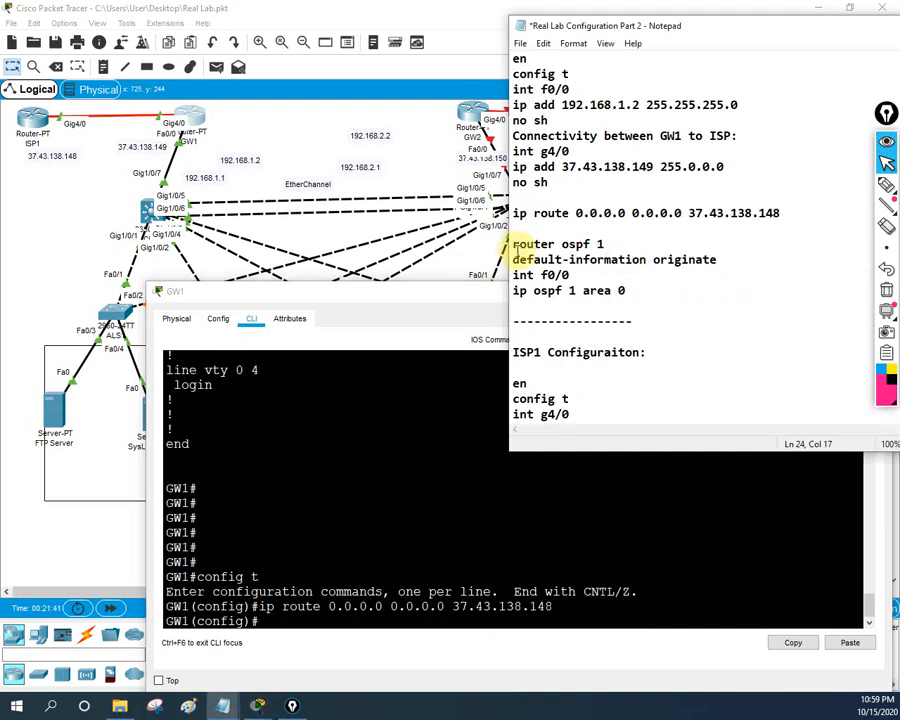
pyautogui.moveTo(514, 244); pyautogui.dragTo(631, 290)
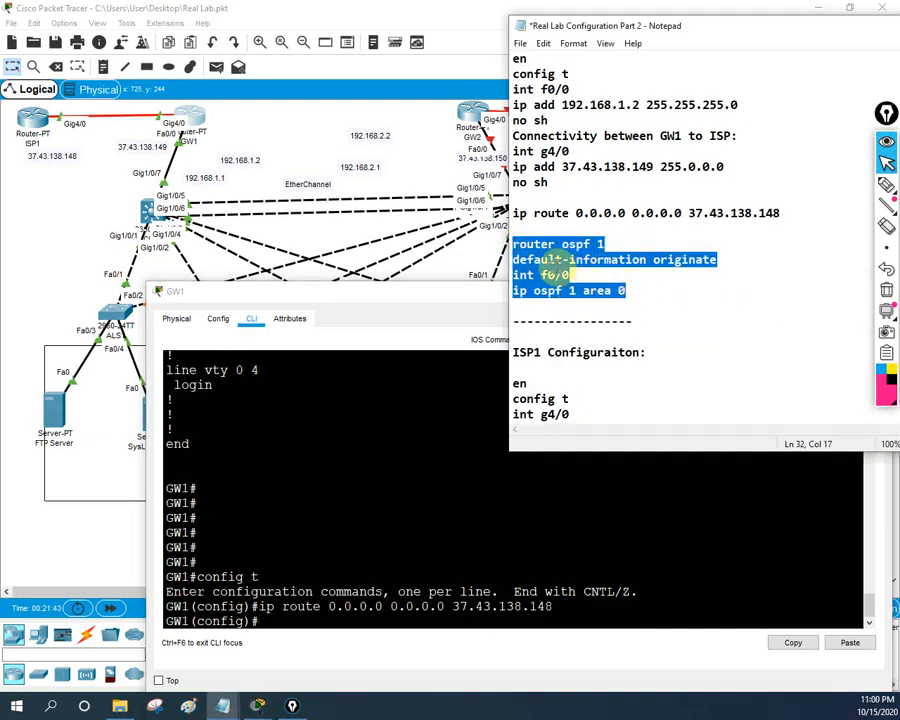
pyautogui.rightClick(572, 268)
pyautogui.click(591, 312)
pyautogui.click(389, 412)
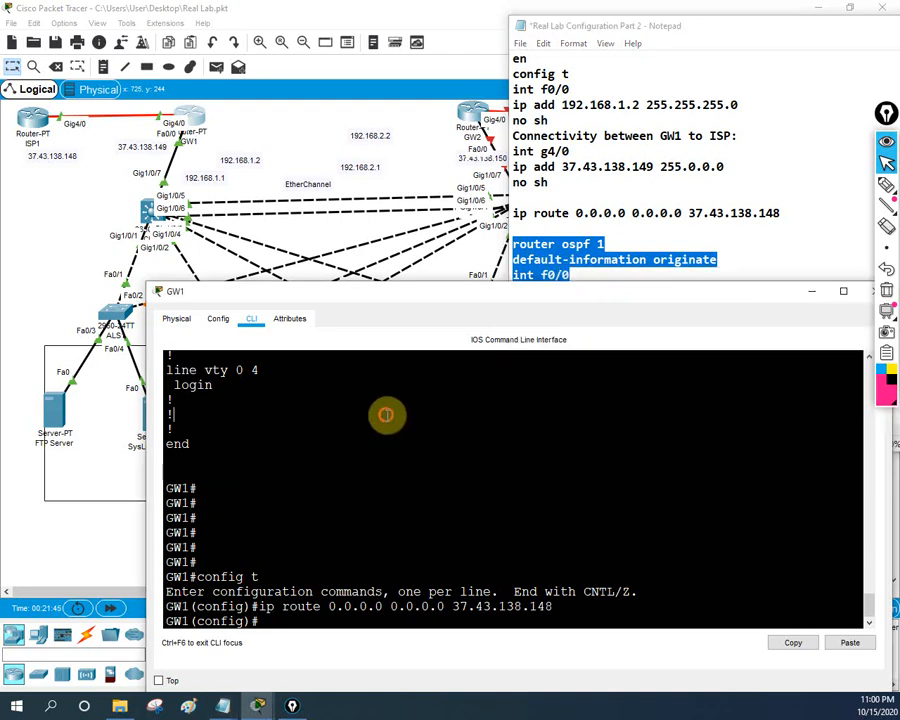
pyautogui.rightClick(389, 412)
pyautogui.click(414, 443)
pyautogui.press('Return')
pyautogui.press('Return')
pyautogui.press('Return')
pyautogui.press('Return')
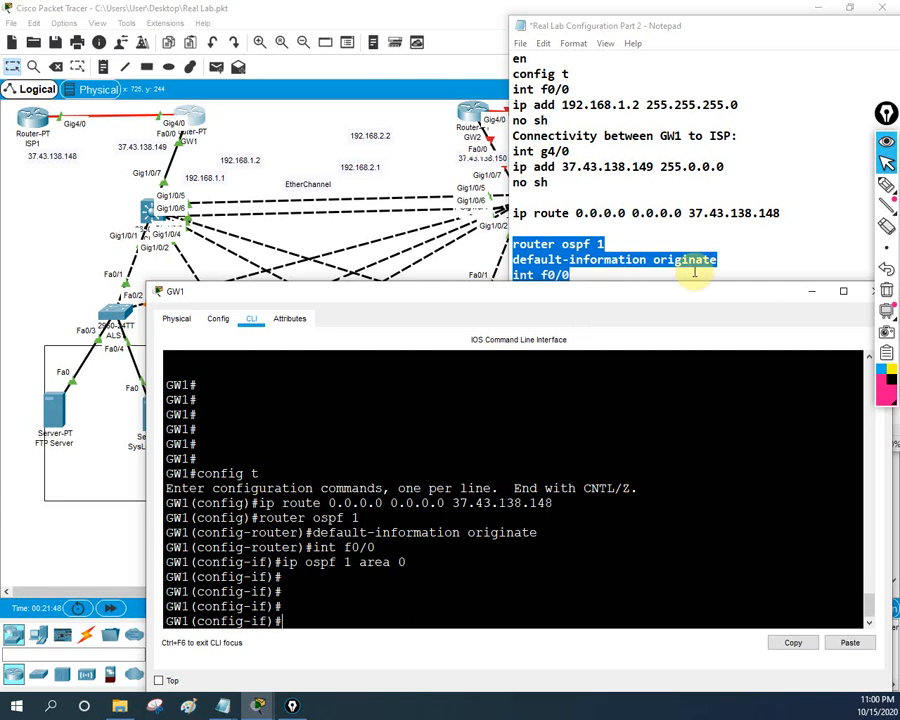
# Deselect the copied block in the notes and minimize GW1's window to uncover the topology.
pyautogui.click(673, 227)
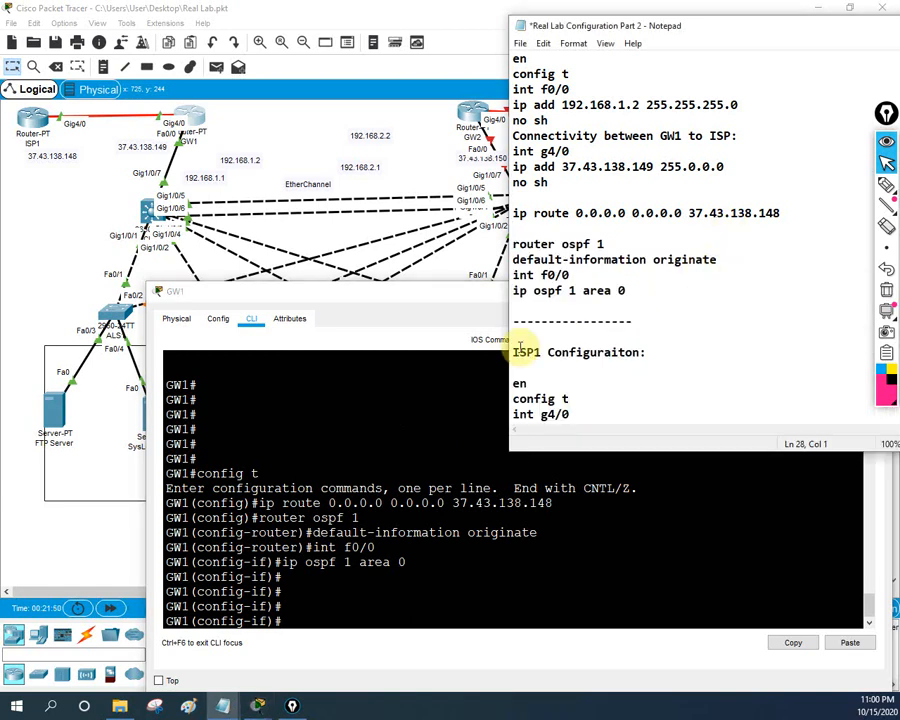
pyautogui.click(468, 294)
pyautogui.click(806, 296)
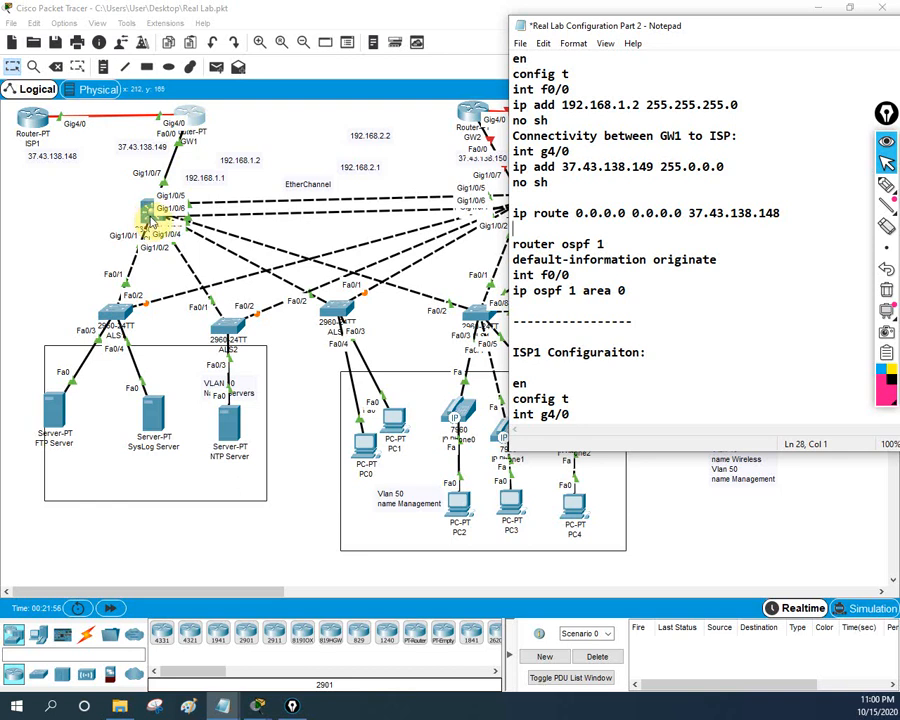
# In the notes' CLSW1 section, add router ospf 1 after a blank line below no sh.
pyautogui.scroll(-2, 669, 331)
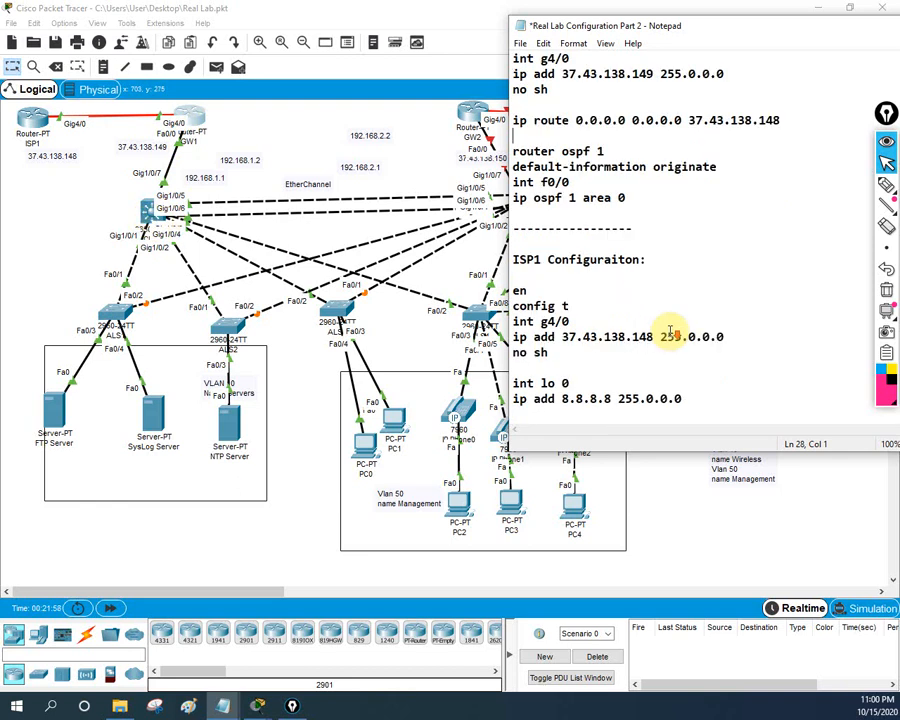
pyautogui.scroll(-5, 669, 331)
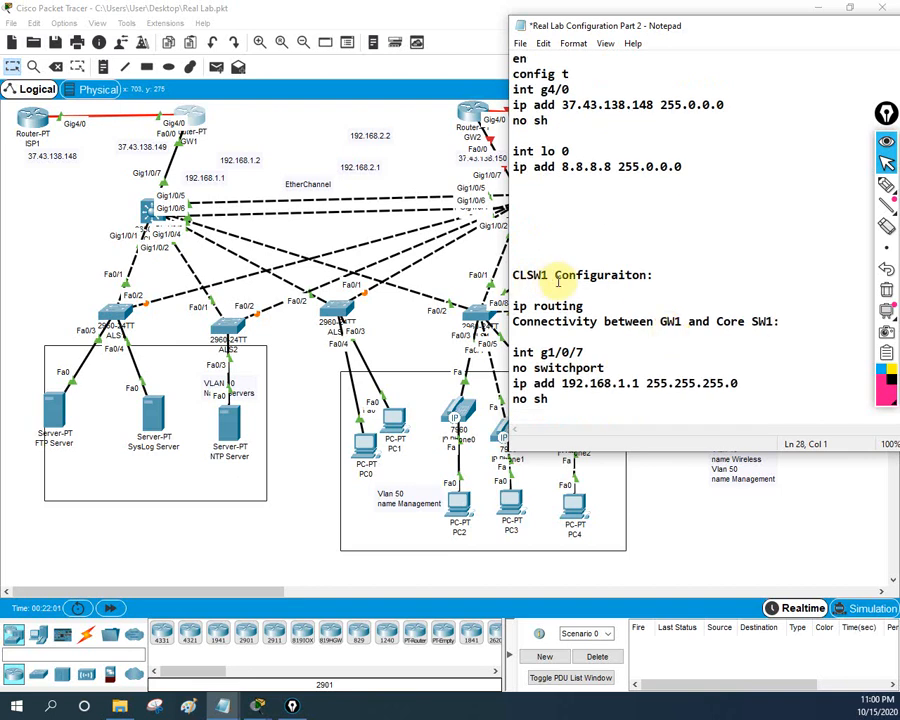
pyautogui.scroll(-2, 540, 330)
pyautogui.click(535, 329)
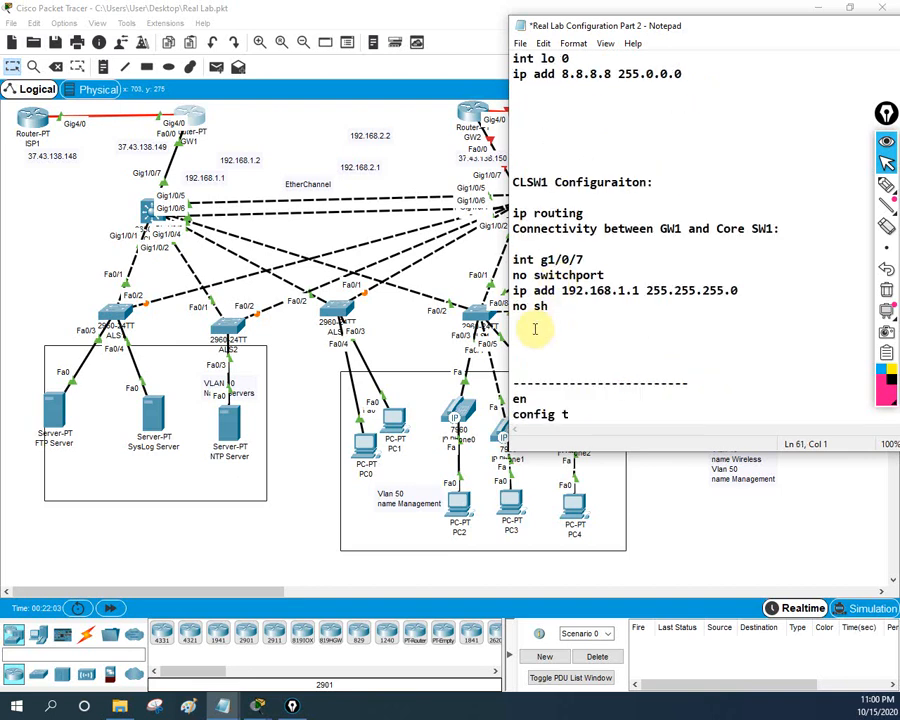
pyautogui.press('Return')
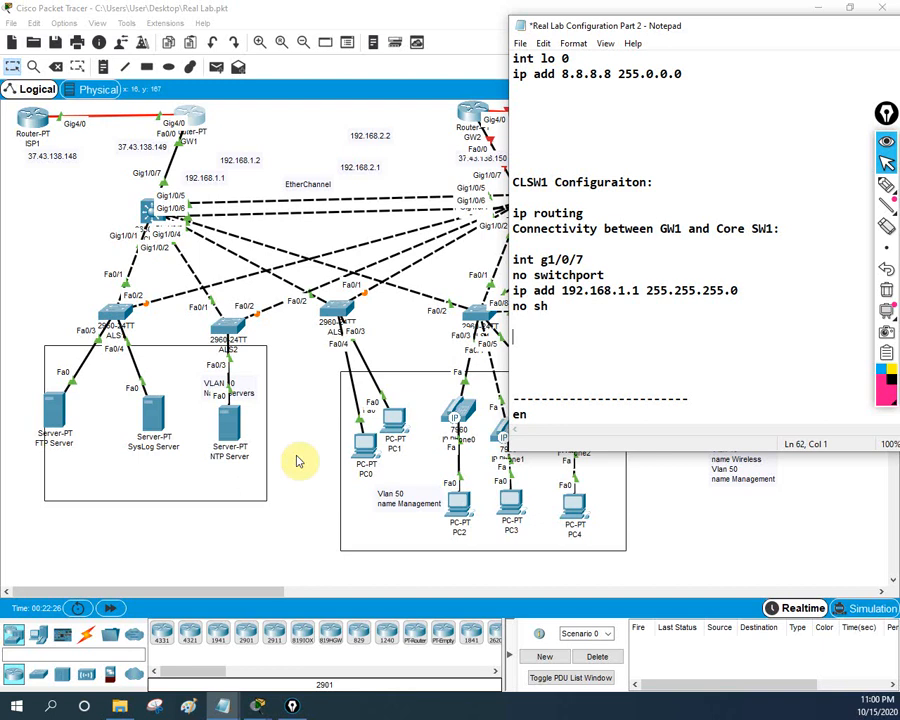
pyautogui.click(554, 308)
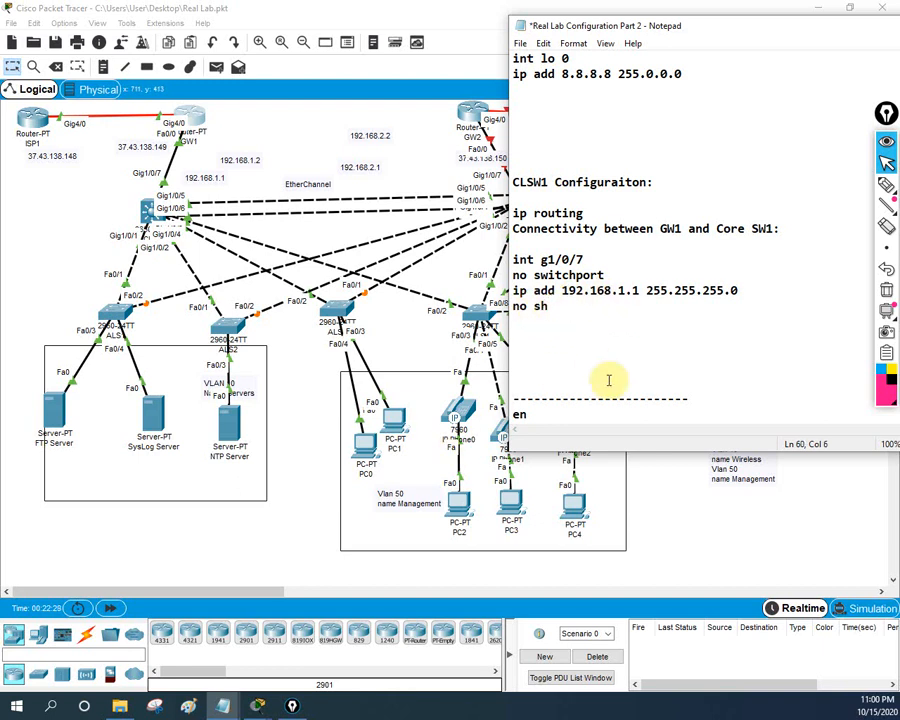
pyautogui.press('Return')
pyautogui.press('Return')
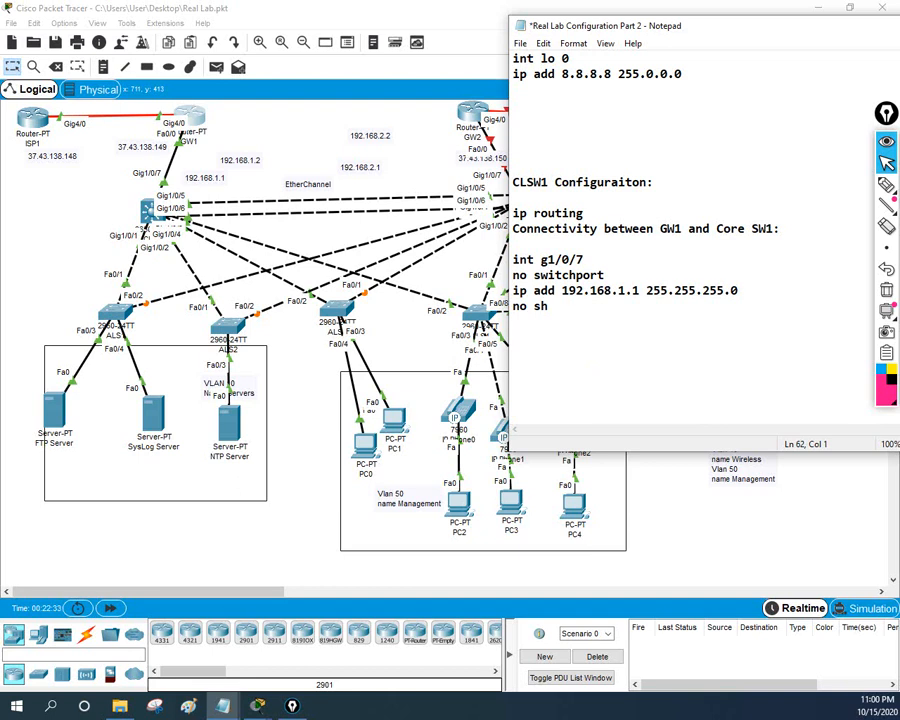
pyautogui.write('router ')
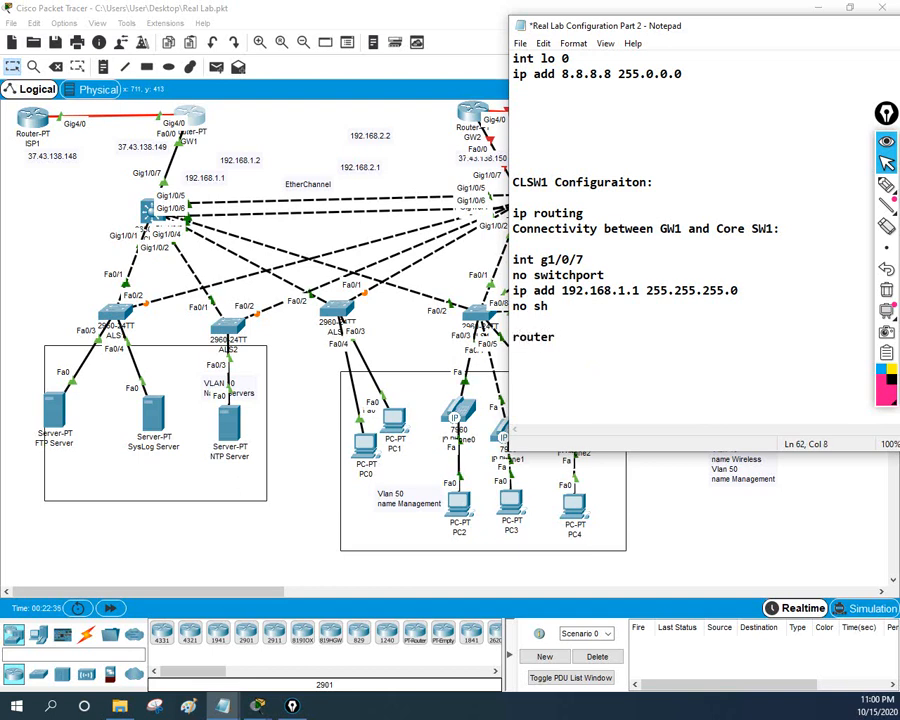
pyautogui.write('ospf 1')
pyautogui.press('Return')
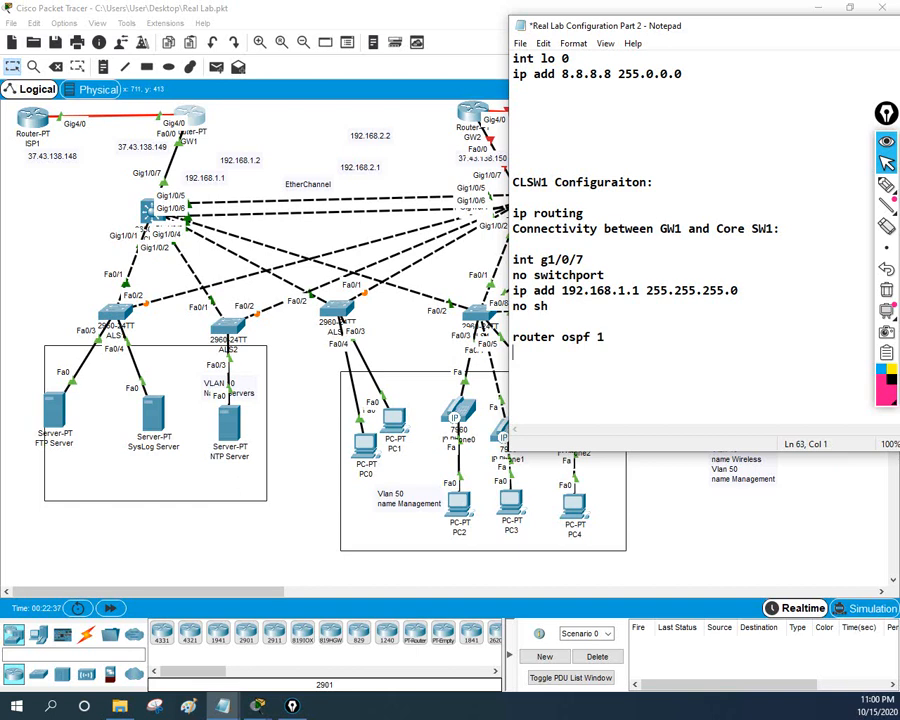
# Add int g1/0/7 on the line below router ospf 1 in the CLSW1 notes.
pyautogui.write('int')
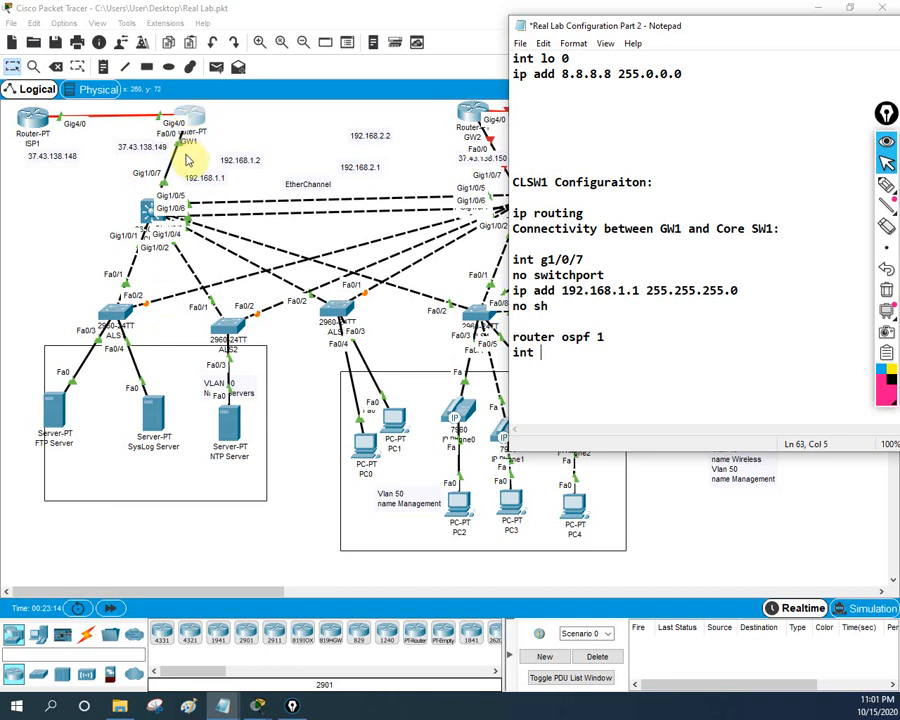
pyautogui.press('Return')
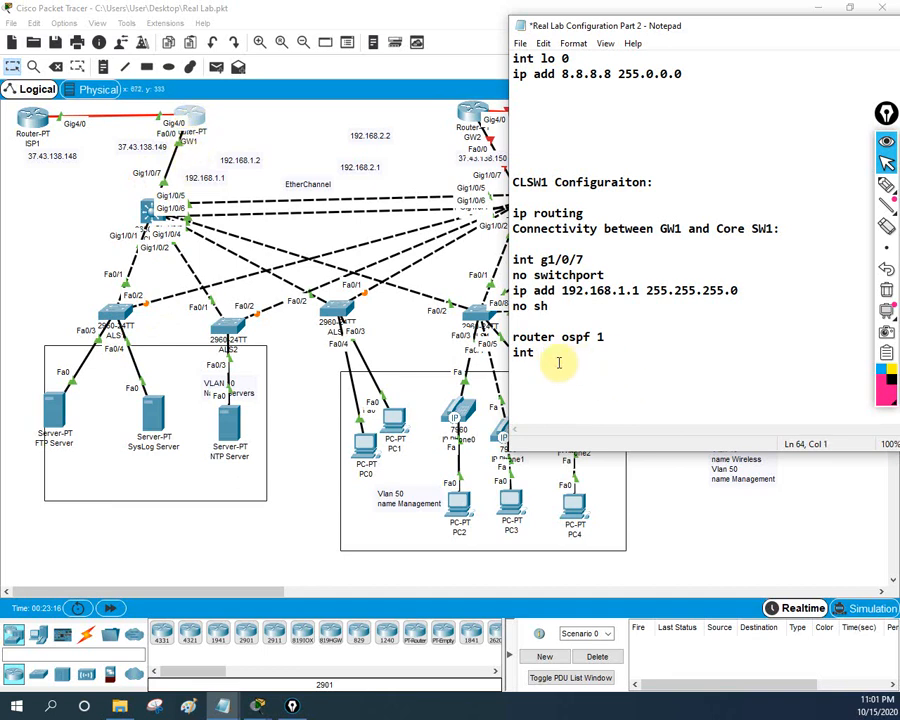
pyautogui.click(561, 355)
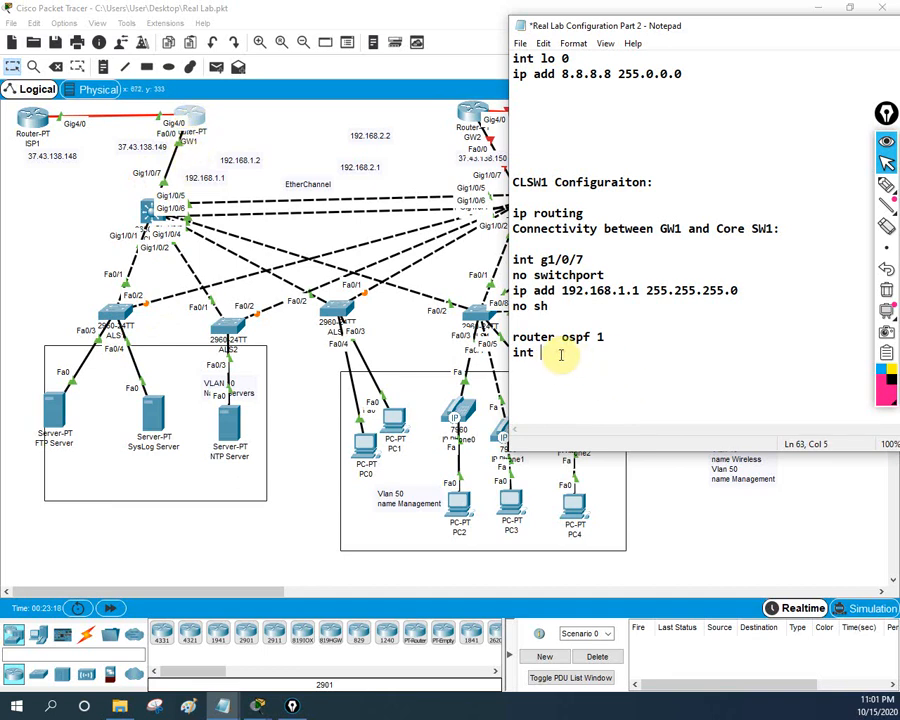
pyautogui.write('g')
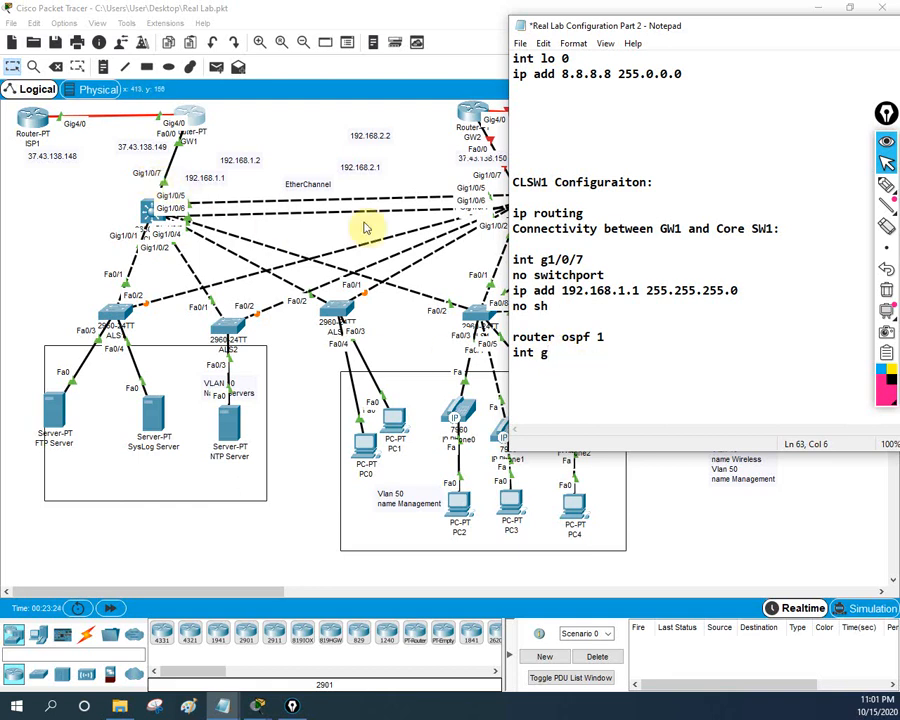
pyautogui.write('1/')
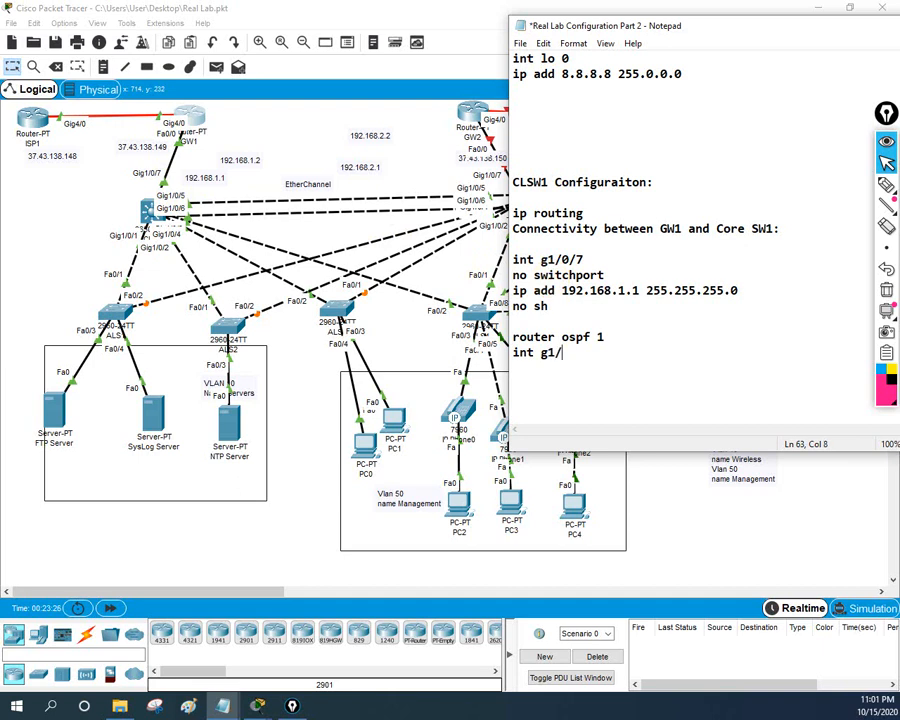
pyautogui.write('0/7')
# Add ip ospf 1 area 0 below the new int g1/0/7 line, followed by a blank line.
pyautogui.write('ip ospf ')
pyautogui.write('1 ')
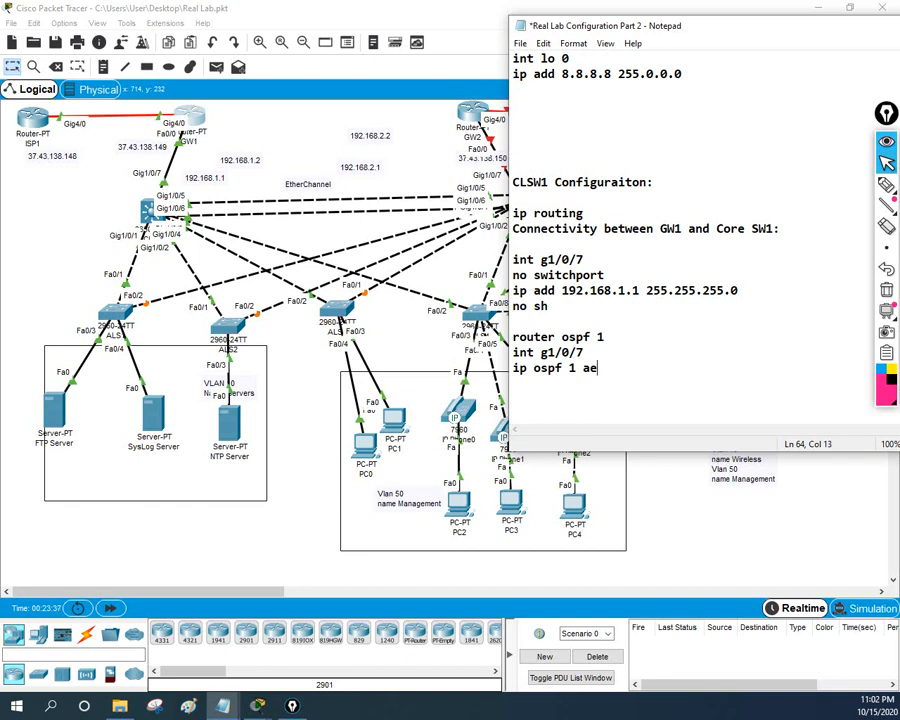
pyautogui.write('area 0')
pyautogui.press('Return')
# Add int vlan 10 to the CLSW1 notes, with a copy of the ip ospf 1 area 0 line below it.
pyautogui.write('int vlan 10')
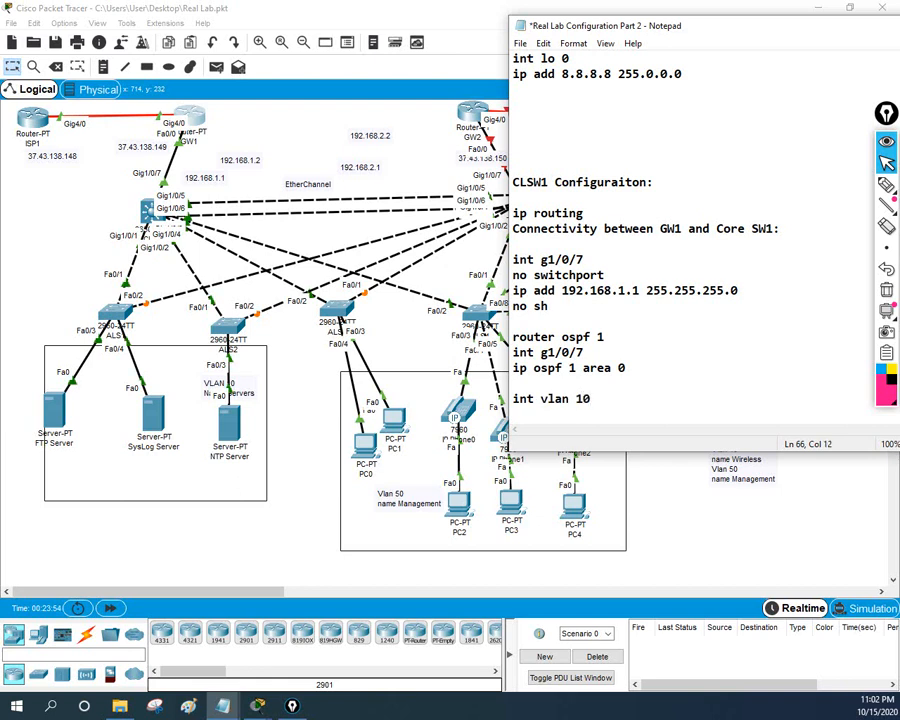
pyautogui.press('Return')
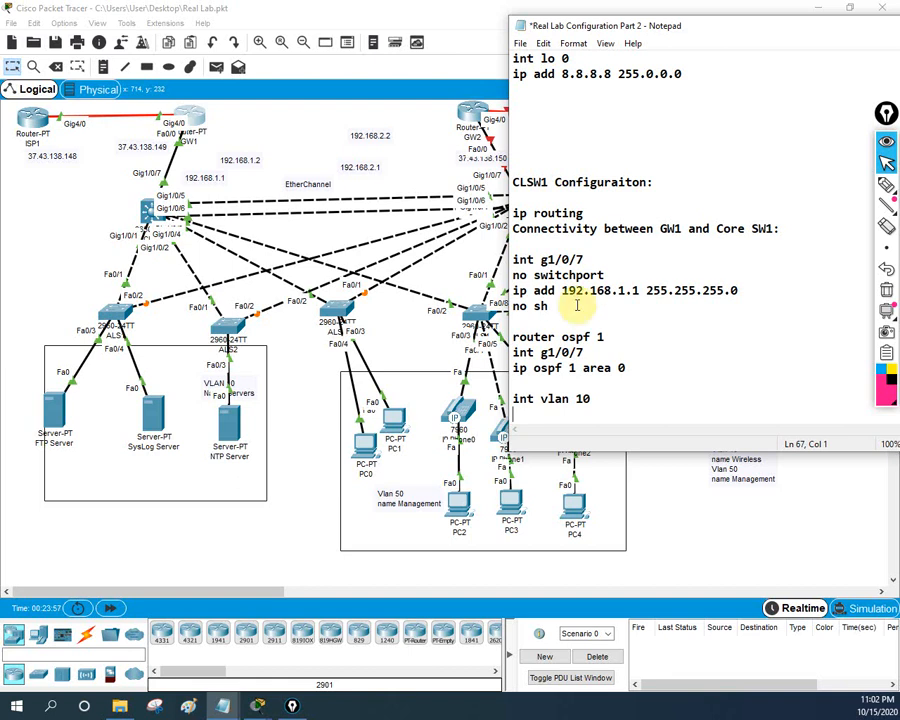
pyautogui.moveTo(630, 368); pyautogui.dragTo(506, 368)
pyautogui.hotkey('ctrl', 'c')
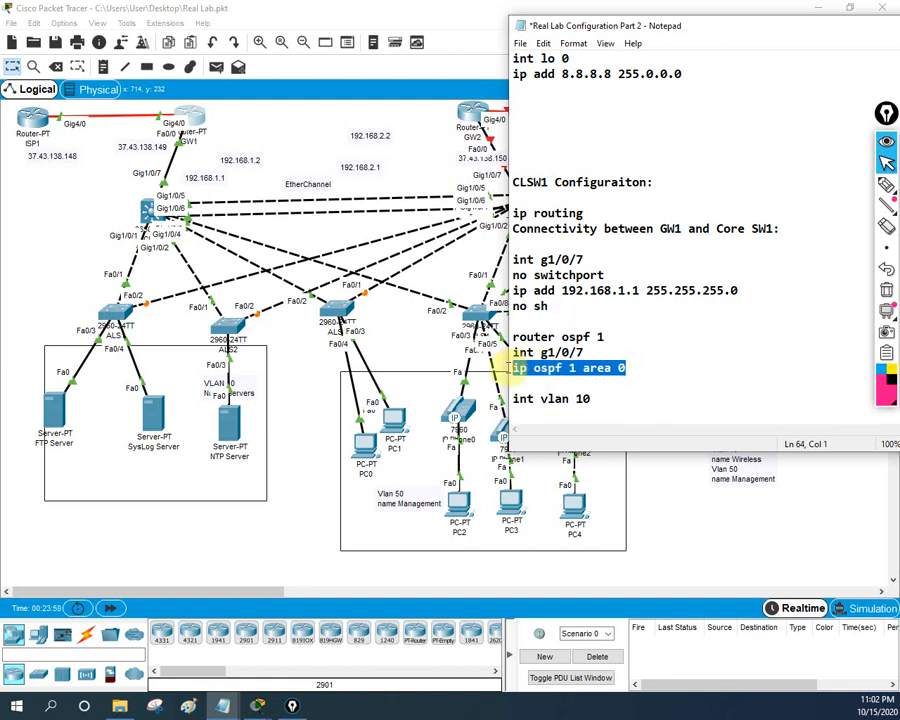
pyautogui.click(590, 413)
pyautogui.hotkey('ctrl', 'v')
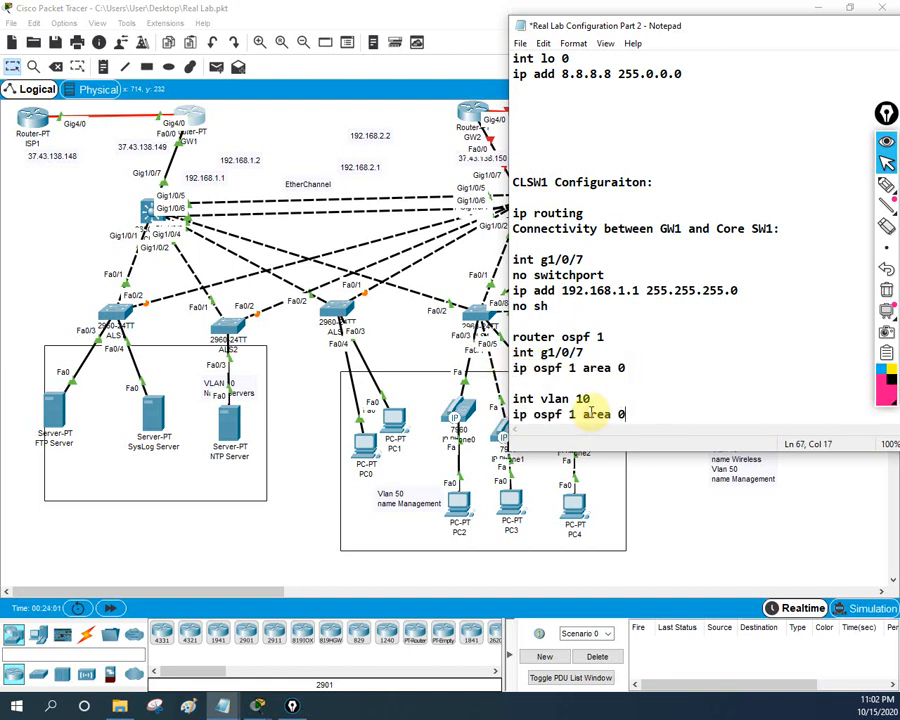
# Copy the int vlan 10 and ip ospf 1 area 0 lines and paste them four times below, after a blank line.
pyautogui.scroll(-3, 600, 402)
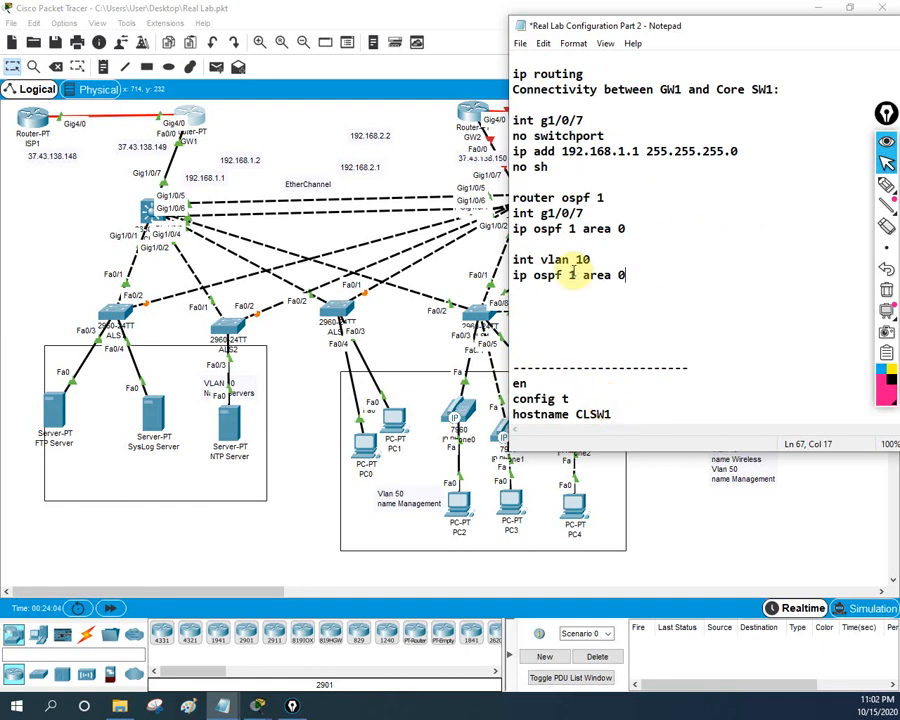
pyautogui.moveTo(629, 275); pyautogui.dragTo(512, 260)
pyautogui.hotkey('ctrl', 'c')
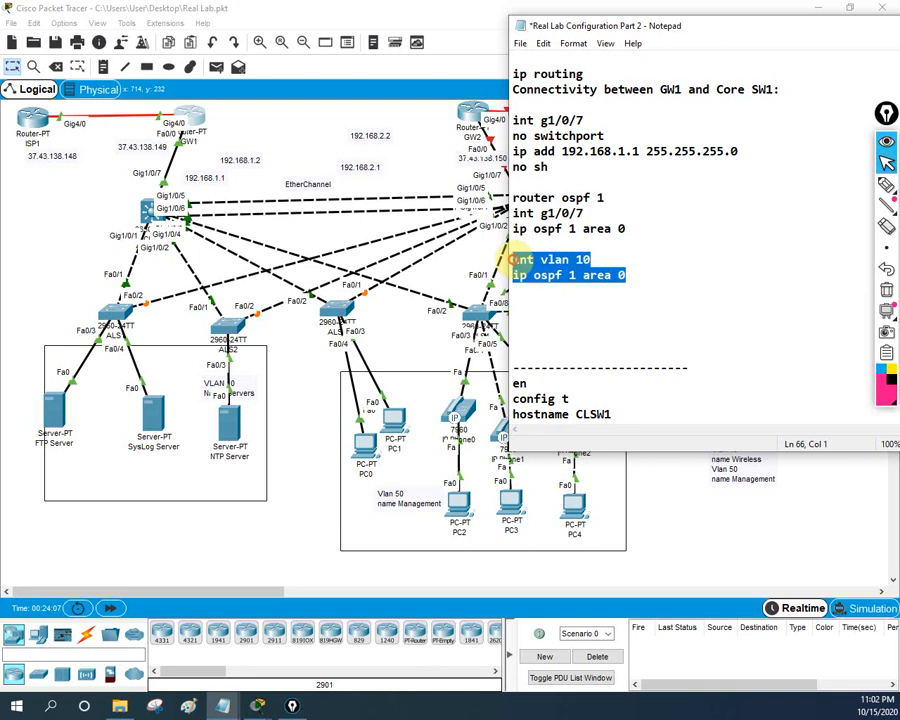
pyautogui.click(632, 275)
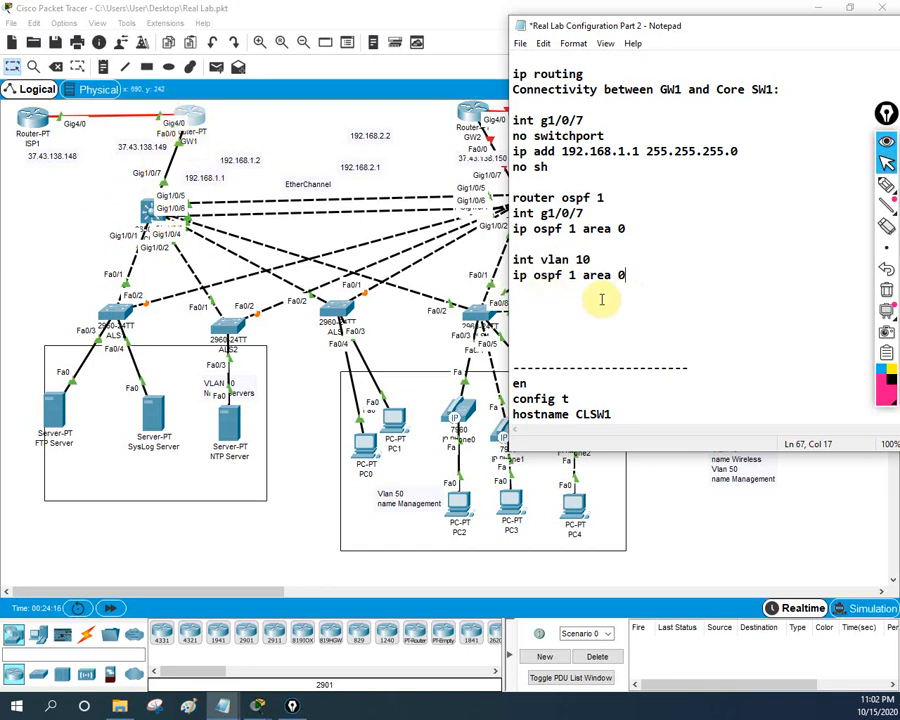
pyautogui.press('Return')
pyautogui.press('Return')
pyautogui.hotkey('ctrl', 'v')
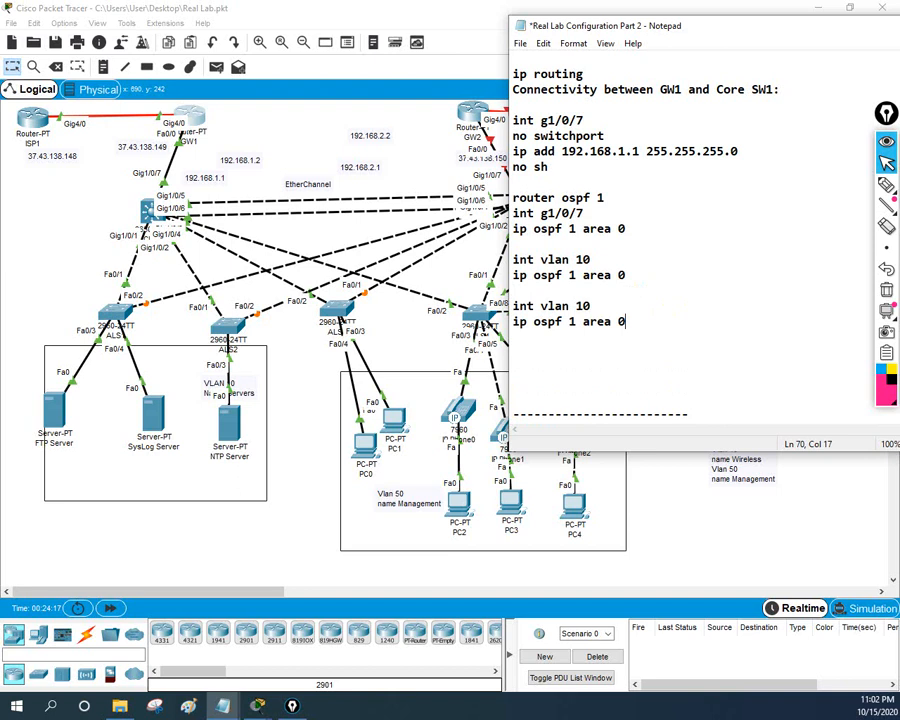
pyautogui.hotkey('ctrl', 'v')
pyautogui.hotkey('ctrl', 'v')
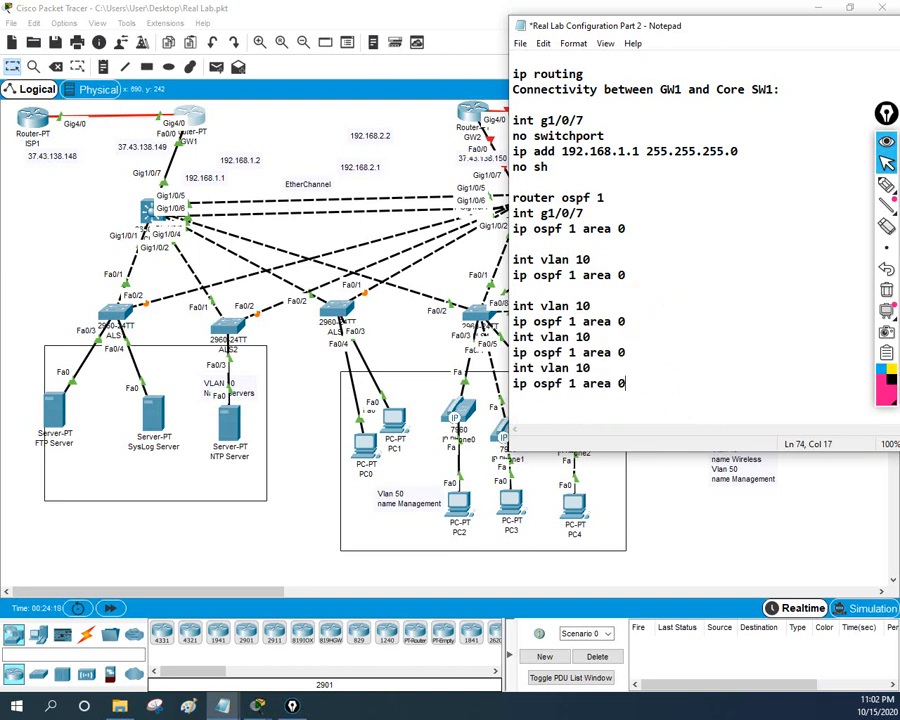
pyautogui.hotkey('ctrl', 'v')
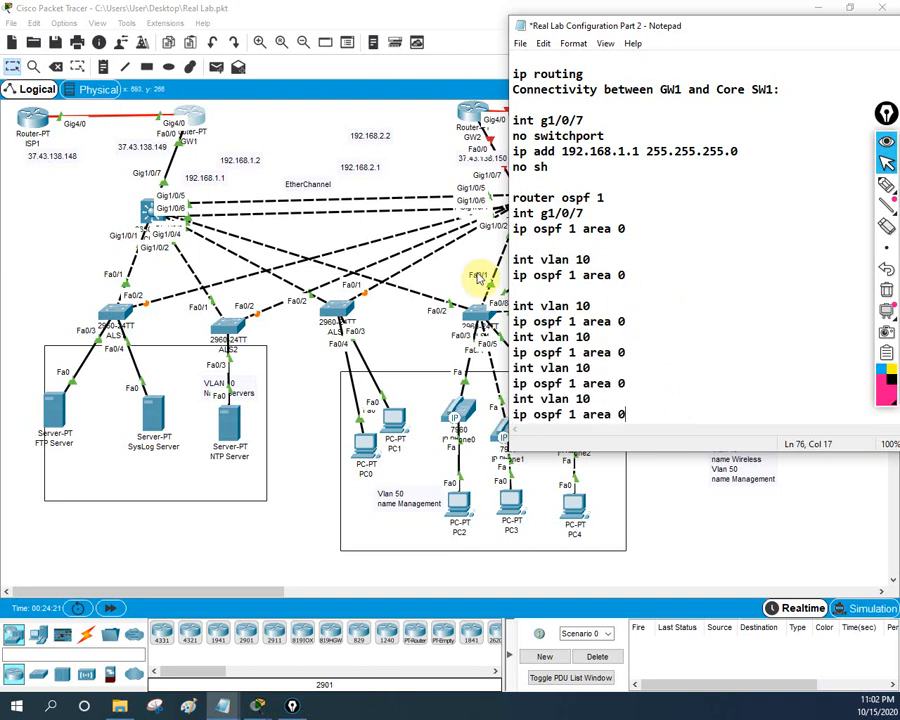
# Insert a blank line after the first and after the third pasted int vlan 10 block.
pyautogui.click(648, 322)
pyautogui.press('Return')
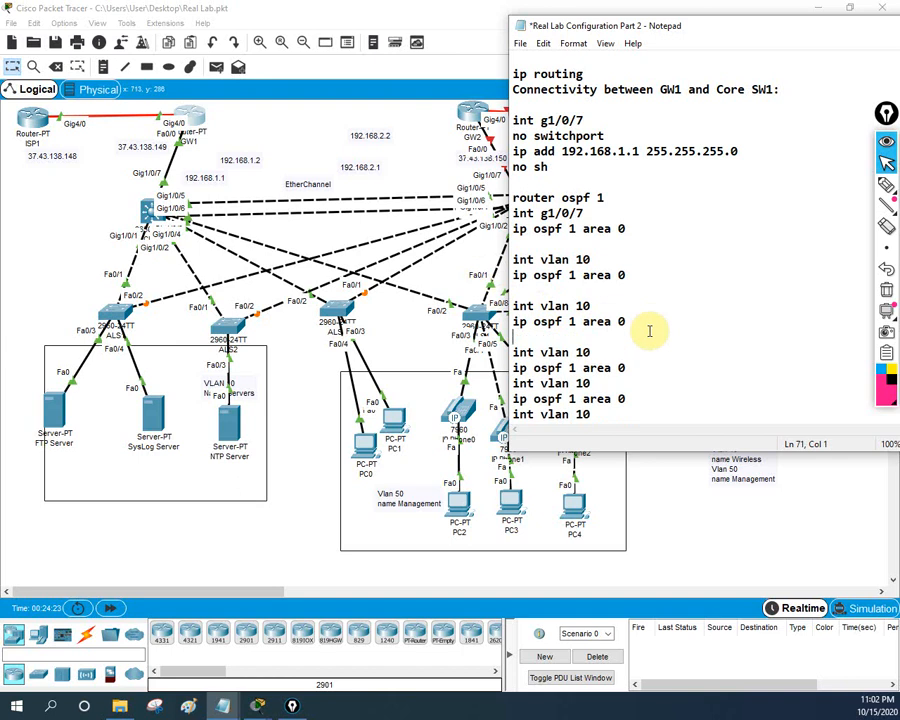
pyautogui.scroll(-2, 649, 323)
pyautogui.click(625, 305)
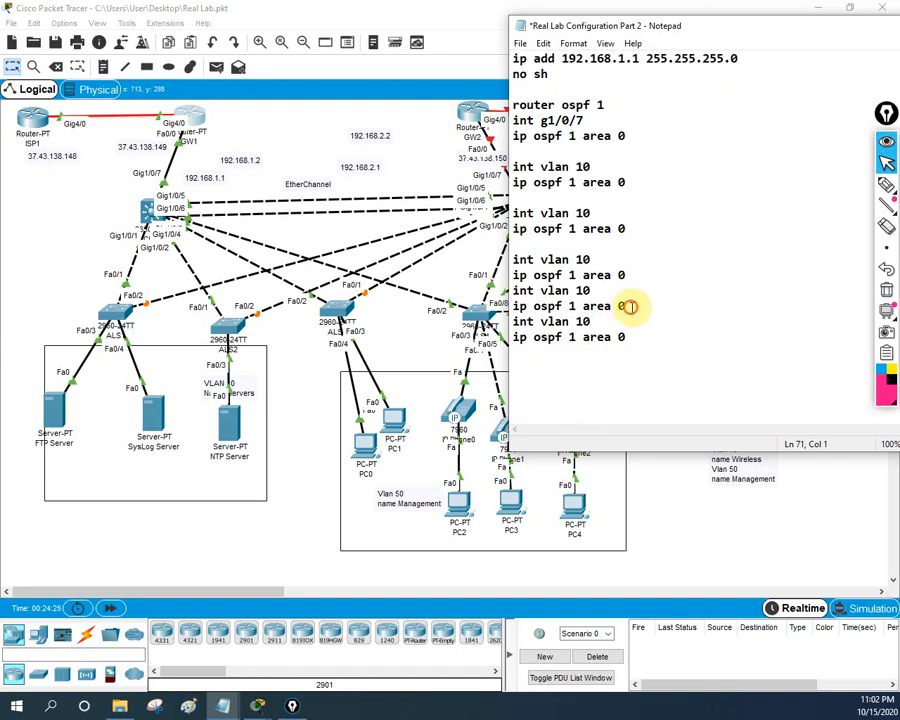
pyautogui.press('Return')
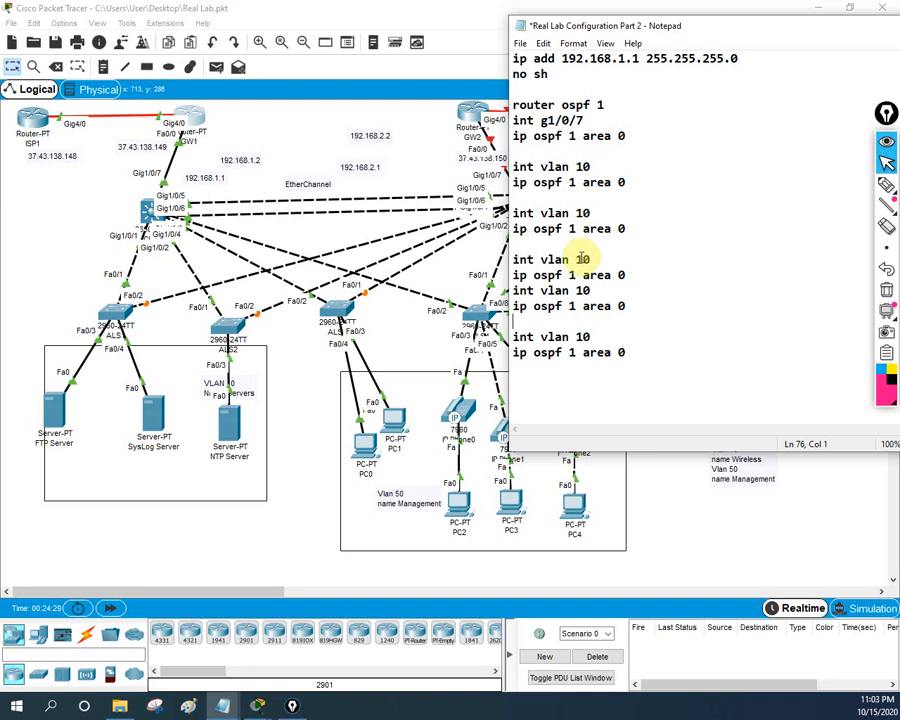
# Change the VLAN numbers in the first two pasted blocks to 20 and 30.
pyautogui.click(576, 213)
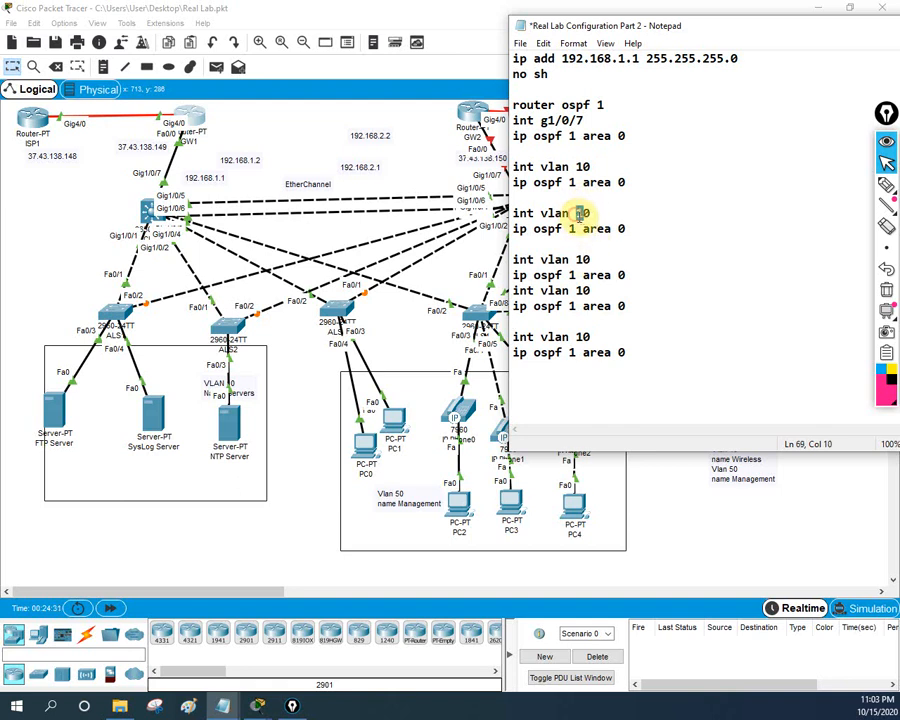
pyautogui.press('Delete')
pyautogui.write('2')
pyautogui.click(578, 259)
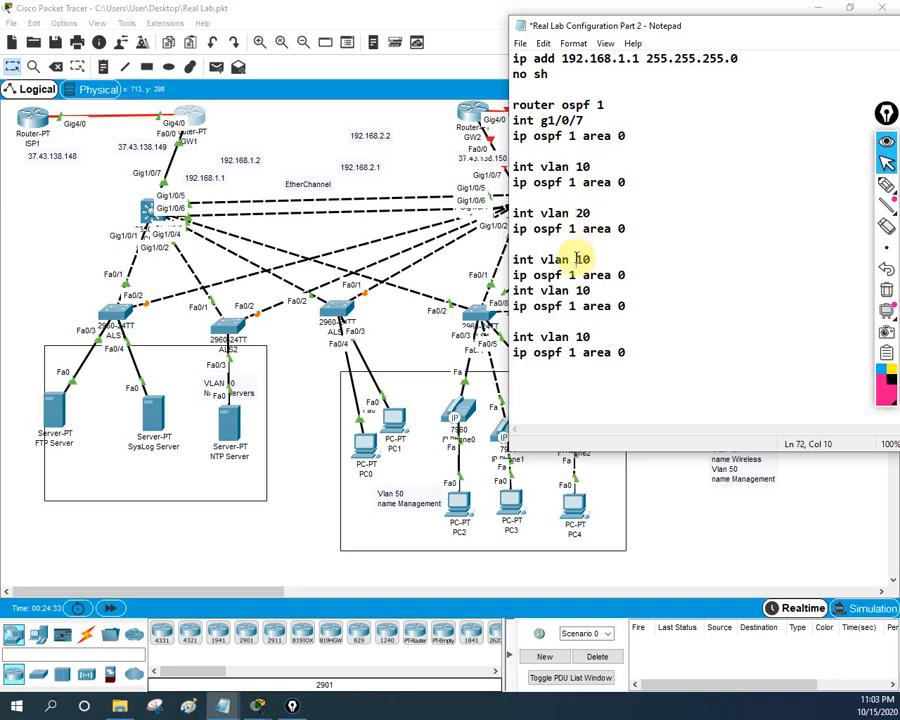
pyautogui.press('Delete')
pyautogui.write('3')
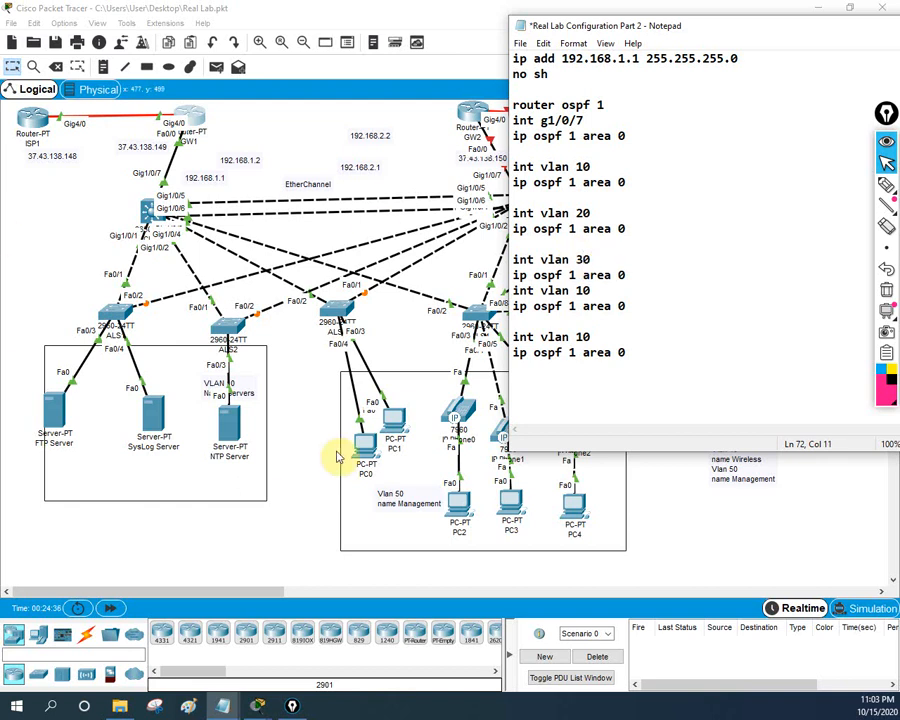
# Change the VLAN numbers in the last two pasted blocks to 40 and 50.
pyautogui.click(581, 290)
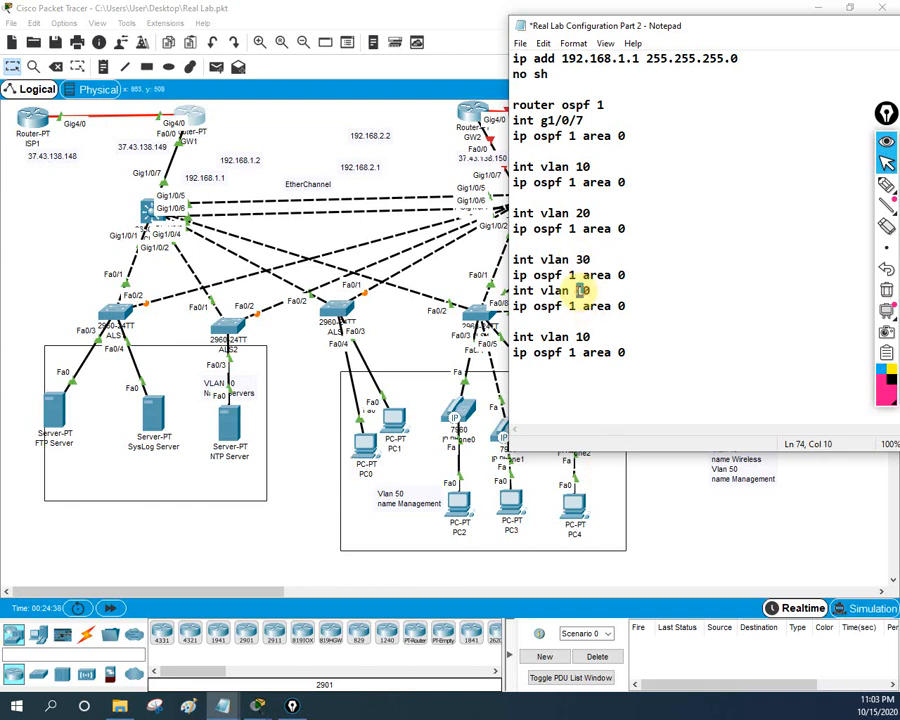
pyautogui.press('Delete')
pyautogui.write('4')
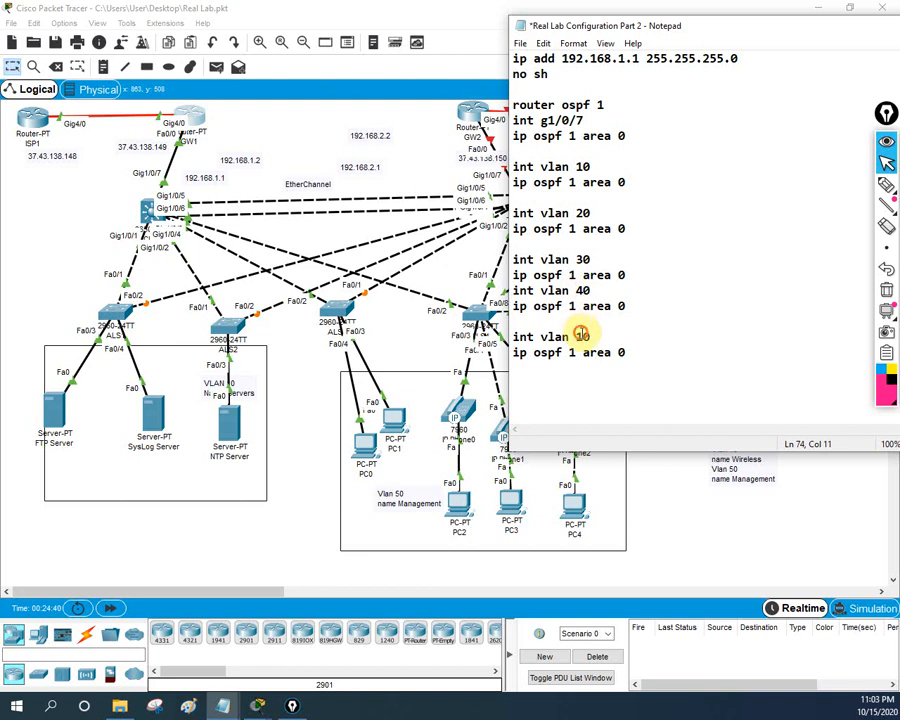
pyautogui.click(578, 337)
pyautogui.press('Delete')
pyautogui.press('Delete')
pyautogui.write('50')
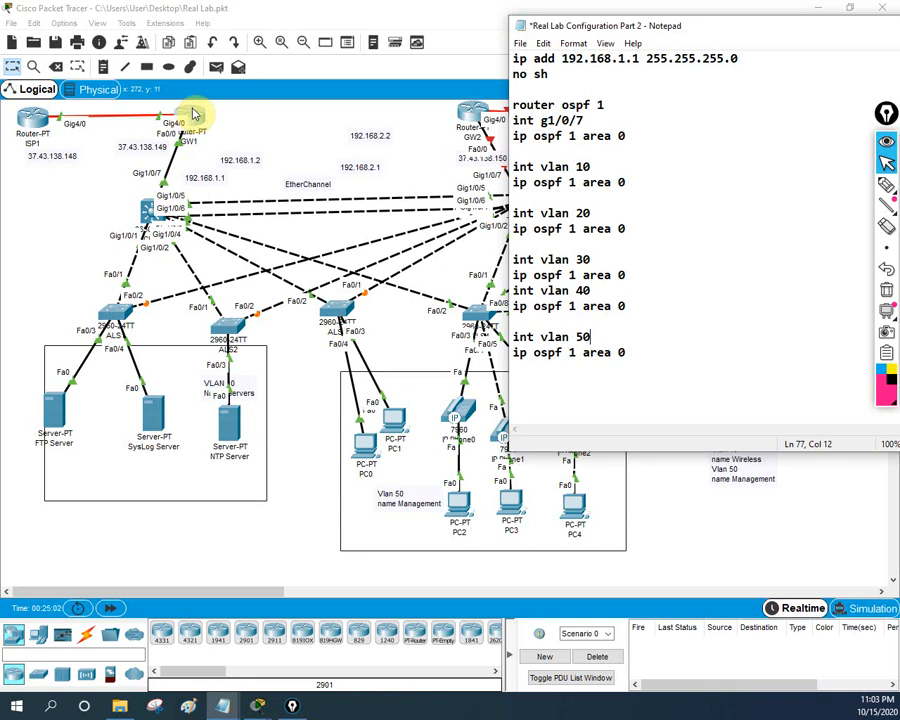
# Review the VLAN, SVI and OSPF configuration sections for CLSW1 in the notes.
pyautogui.scroll(15, 647, 231)
pyautogui.scroll(-2, 657, 232)
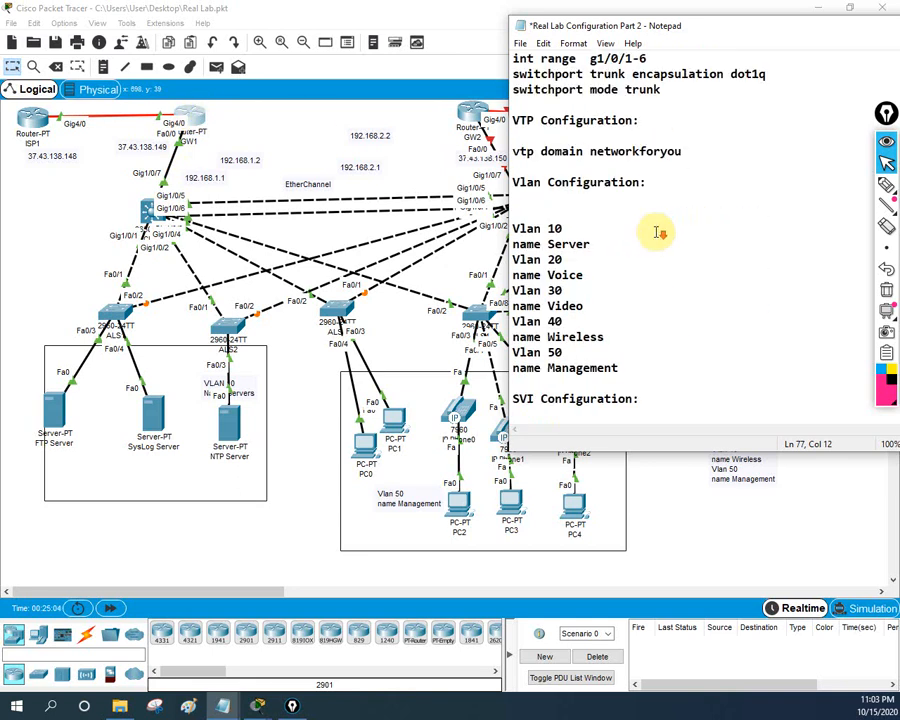
pyautogui.scroll(-5, 657, 230)
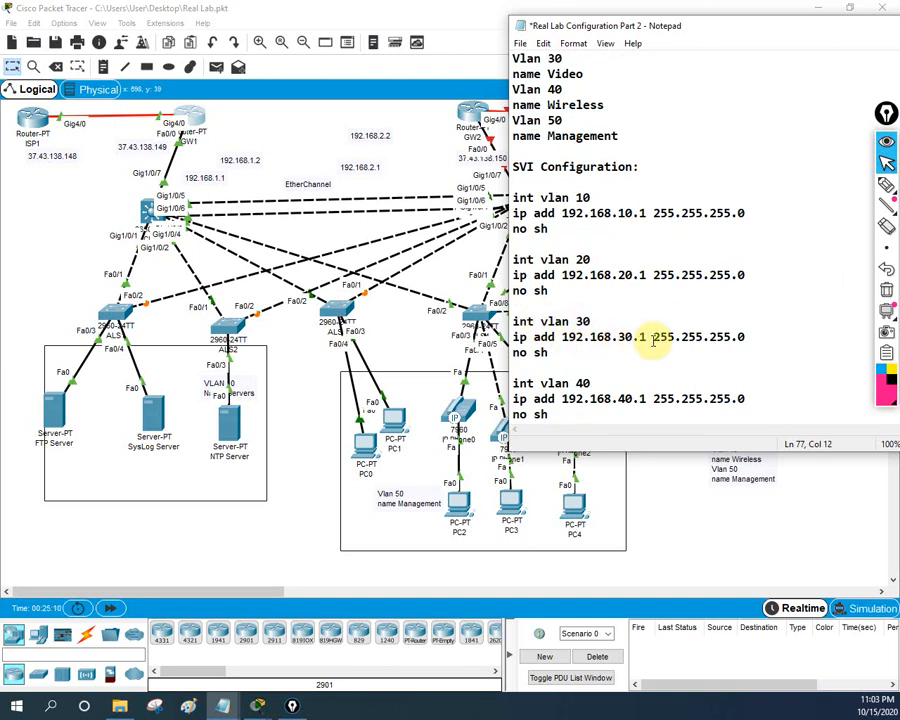
pyautogui.scroll(1, 620, 340)
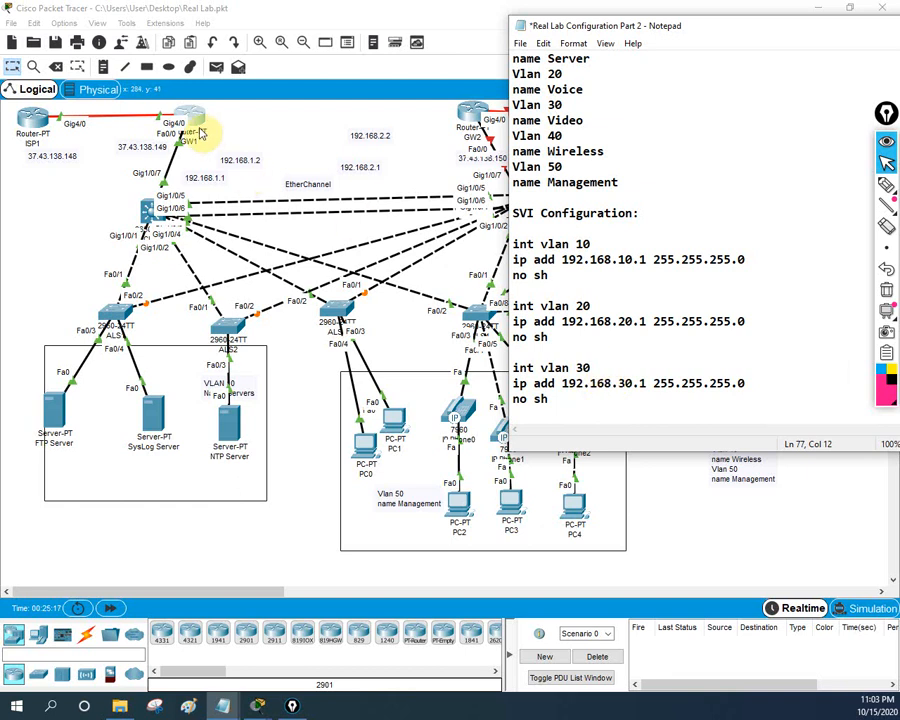
pyautogui.scroll(6, 556, 246)
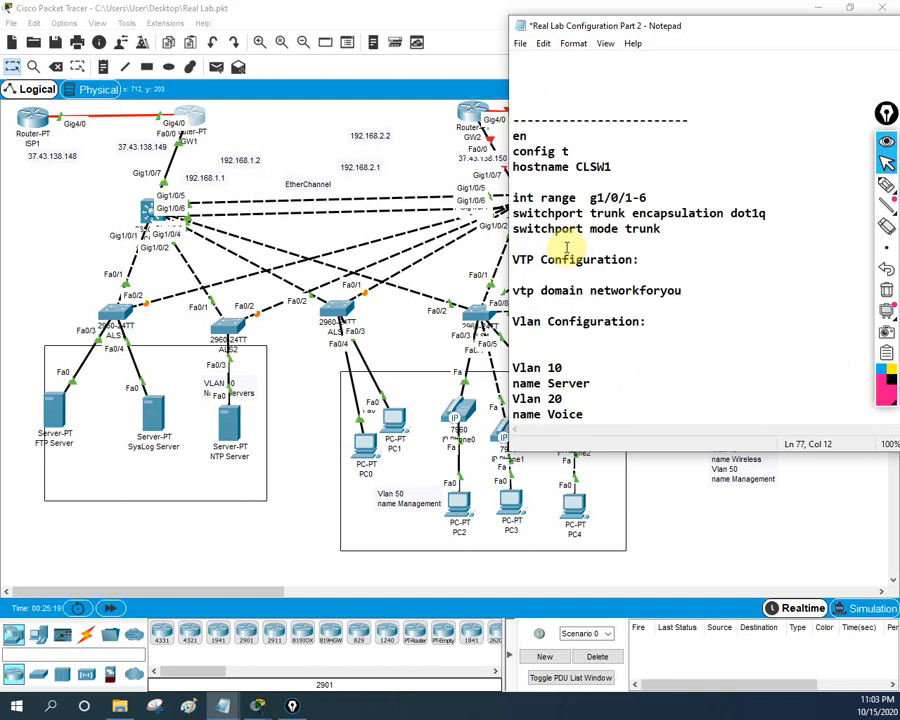
pyautogui.scroll(-4, 587, 305)
pyautogui.scroll(-4, 590, 305)
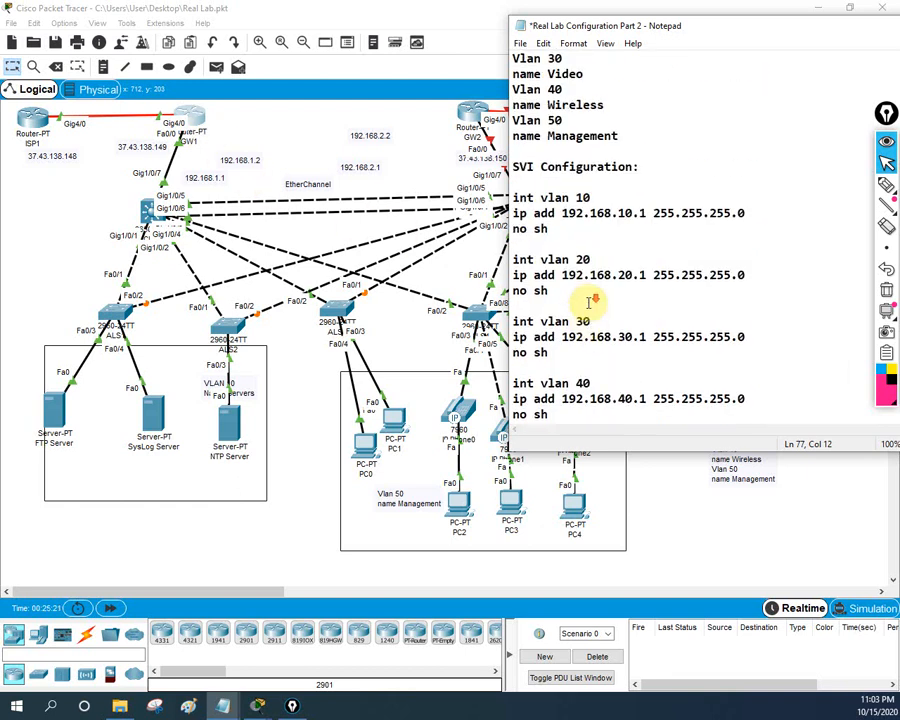
pyautogui.scroll(8, 586, 298)
pyautogui.scroll(-13, 587, 298)
pyautogui.scroll(5, 589, 301)
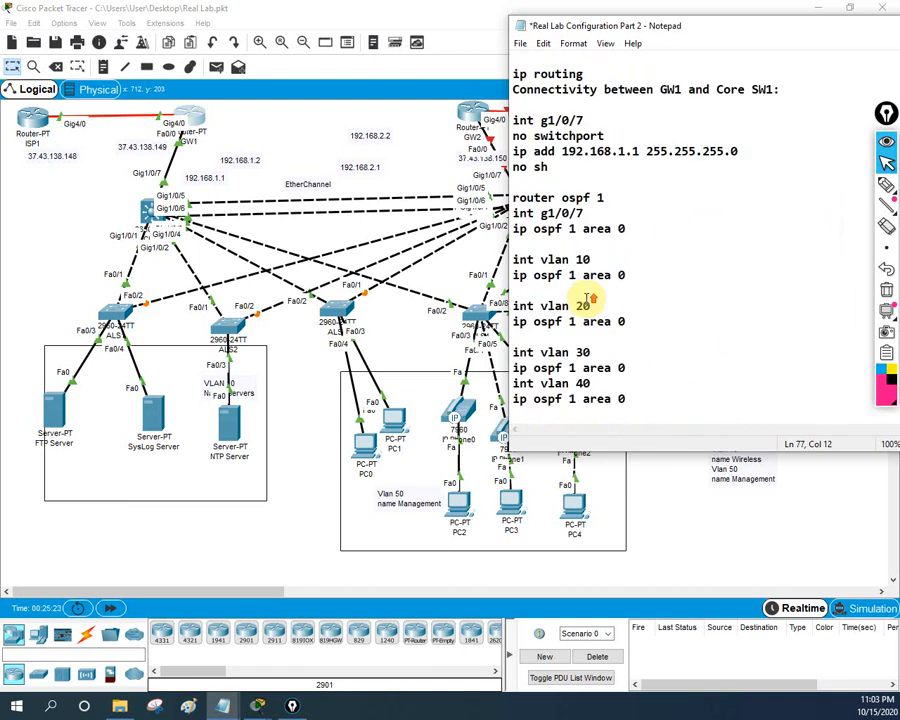
pyautogui.scroll(-2, 575, 170)
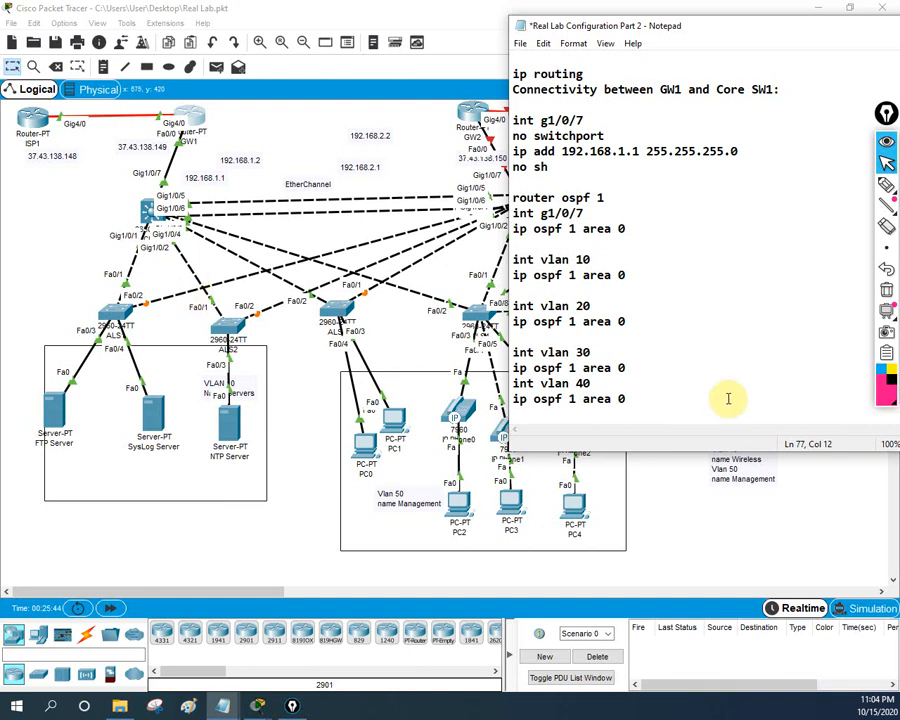
# Copy the CLSW1 OSPF lines from router ospf 1 through the int vlan 40 block.
pyautogui.moveTo(636, 399); pyautogui.dragTo(514, 197)
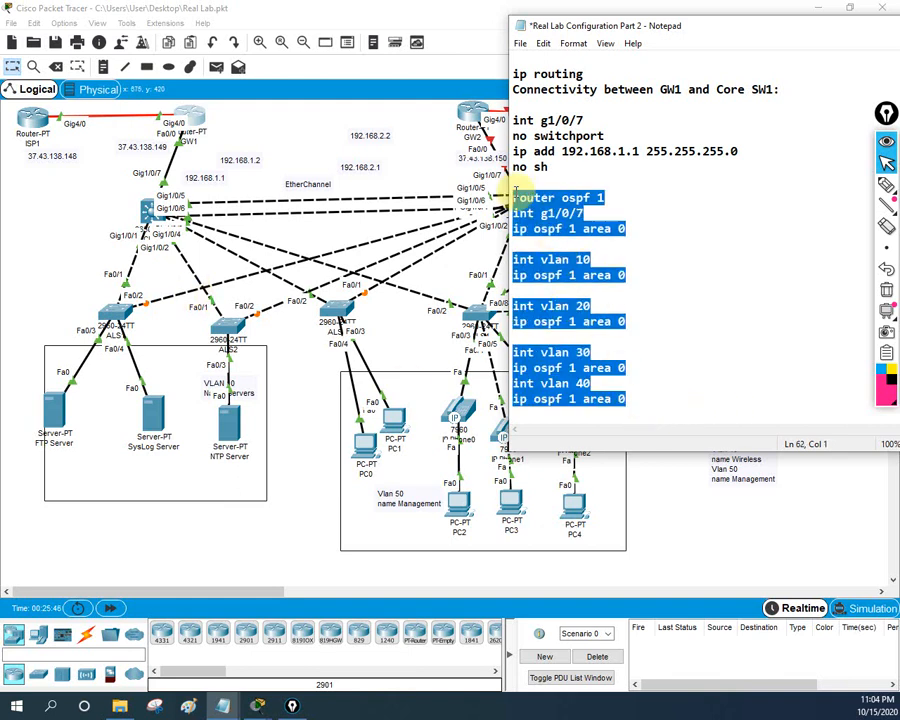
pyautogui.rightClick(572, 233)
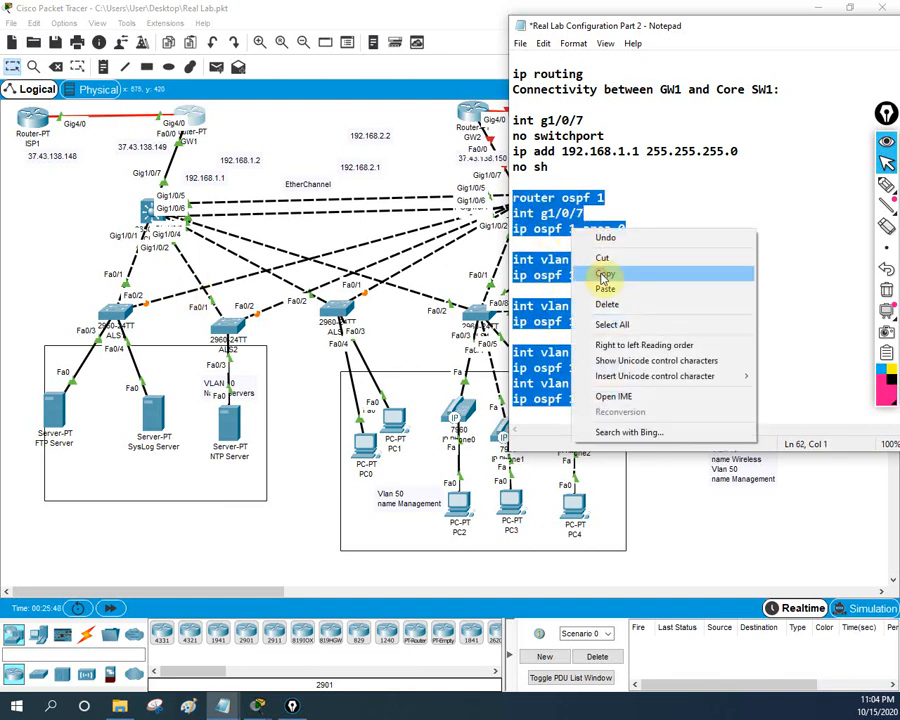
pyautogui.click(597, 277)
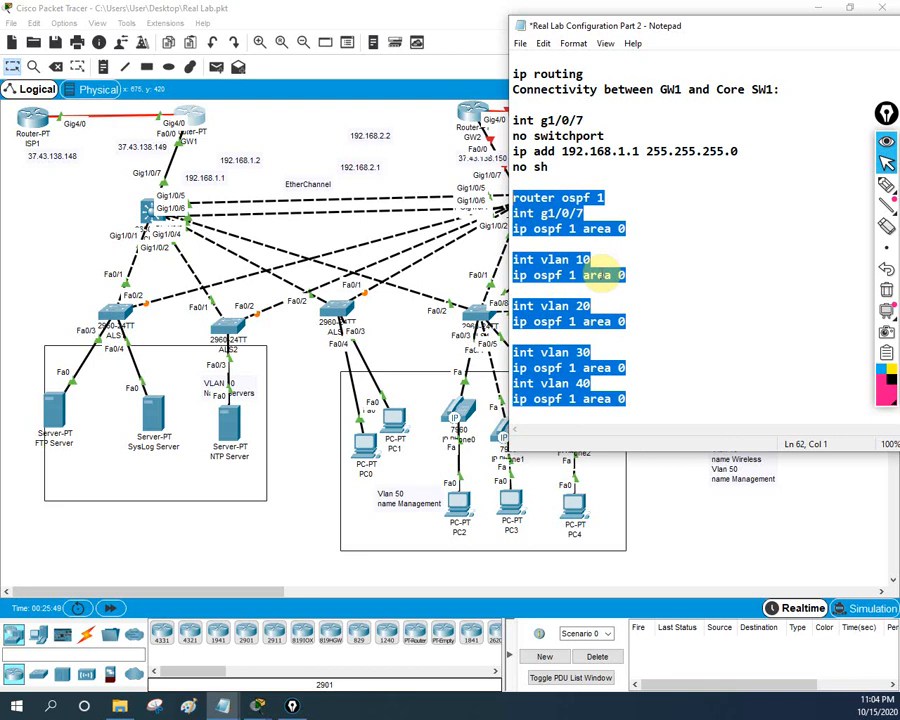
# Open the command line of core switch CLS1 in Packet Tracer and enter global configuration mode with en and config t.
pyautogui.click(146, 208)
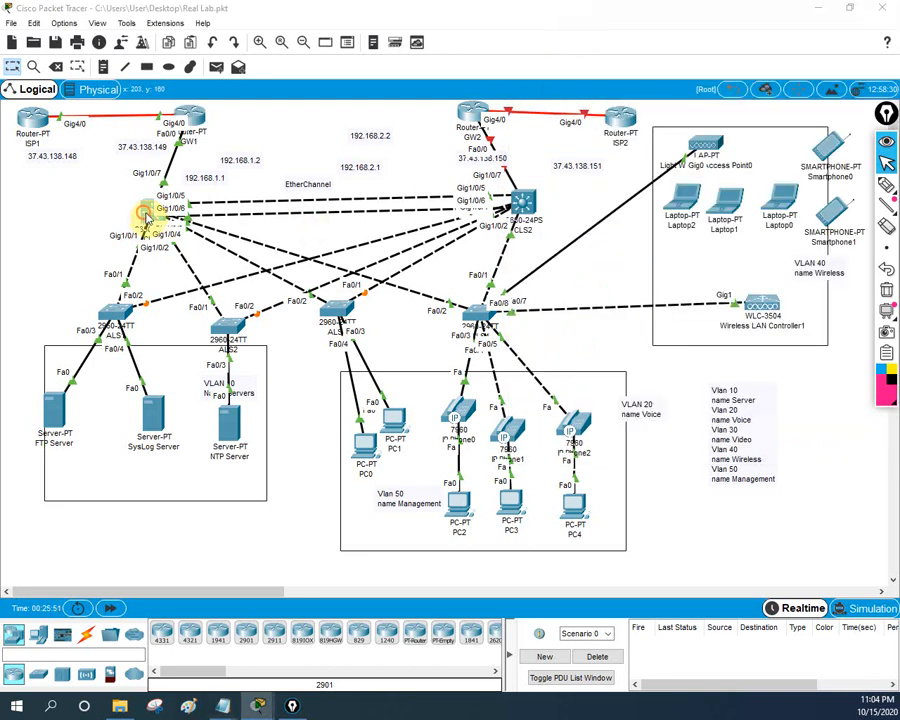
pyautogui.click(429, 326)
pyautogui.press('Return')
pyautogui.press('Return')
pyautogui.press('Return')
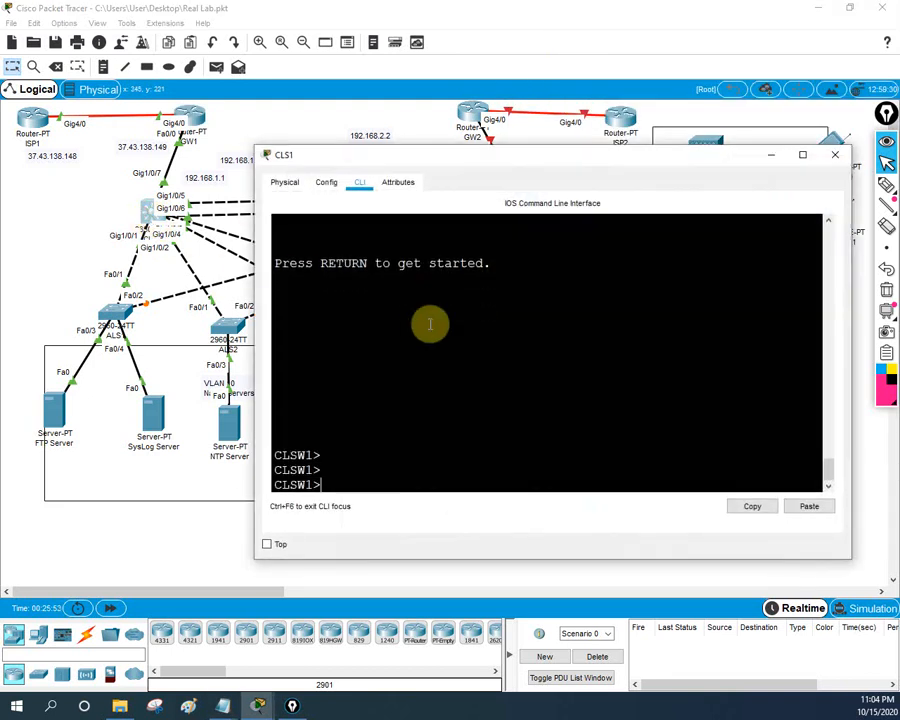
pyautogui.write('en')
pyautogui.press('Return')
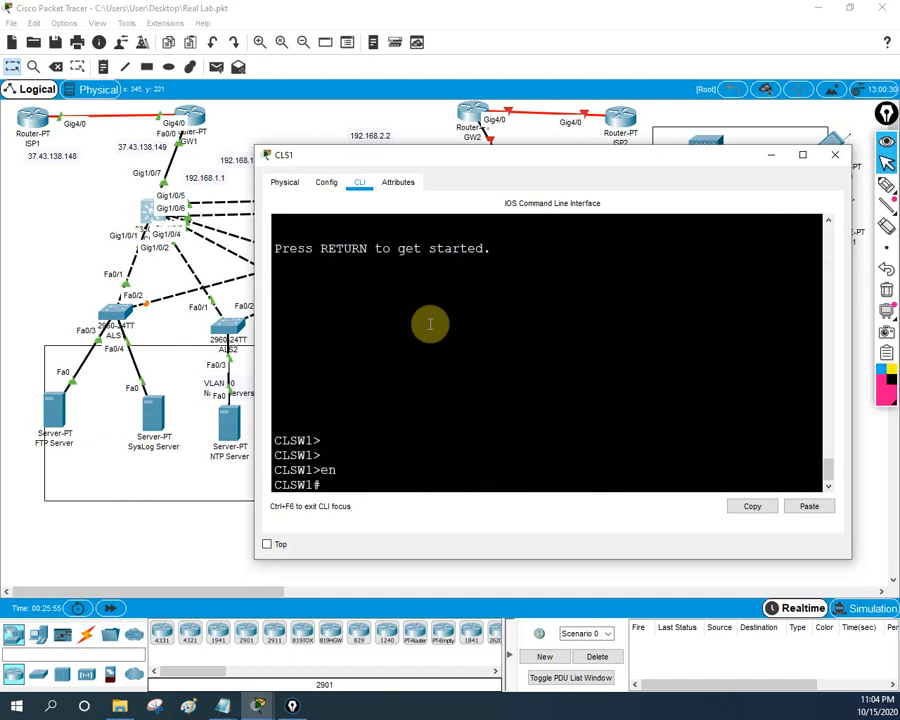
pyautogui.write('config t')
pyautogui.press('Return')
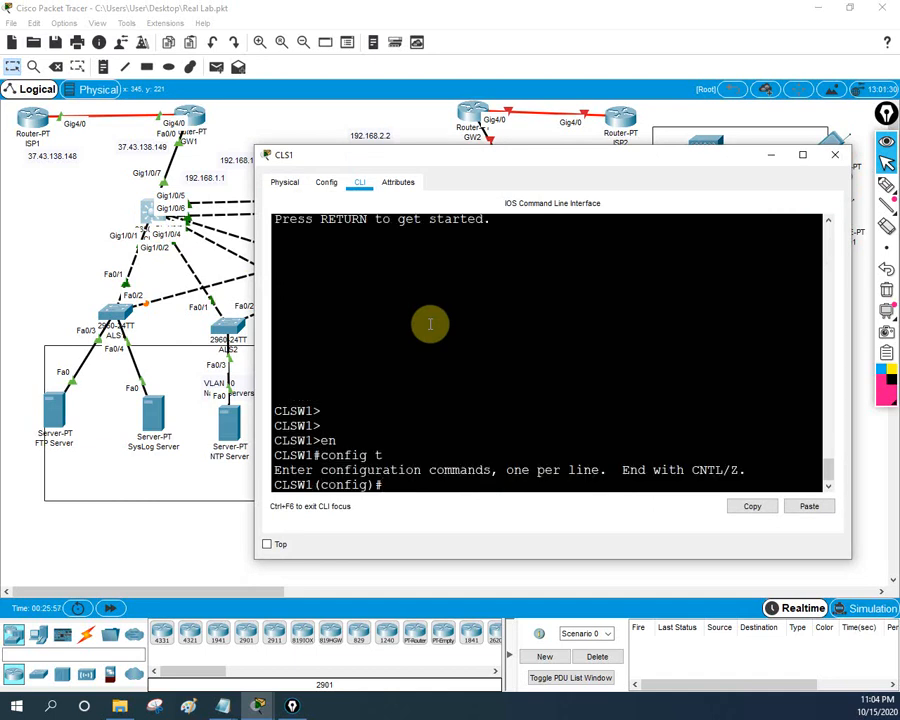
# Paste the copied OSPF configuration for g1/0/7 and VLANs 10 to 40 into CLSW1, then return to privileged mode.
pyautogui.rightClick(430, 323)
pyautogui.click(462, 349)
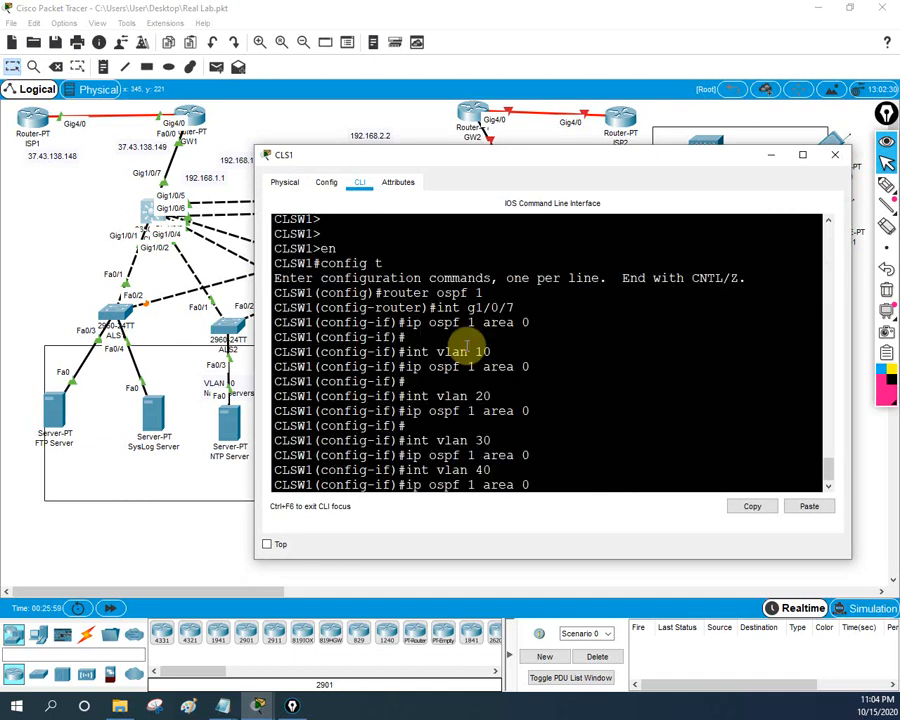
pyautogui.press('Return')
pyautogui.press('Return')
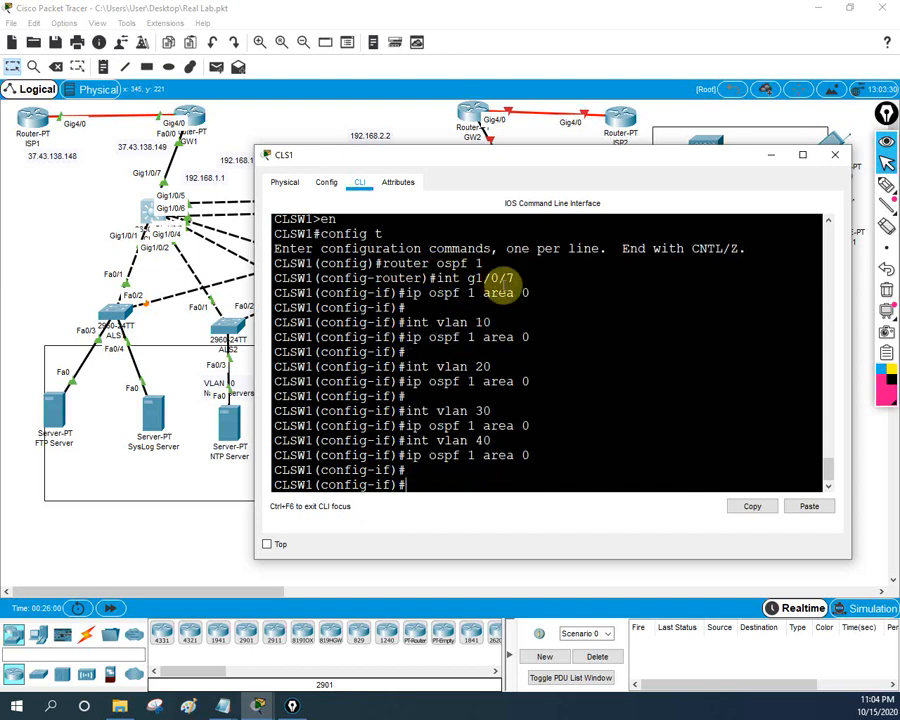
pyautogui.hotkey('ctrl', 'z')
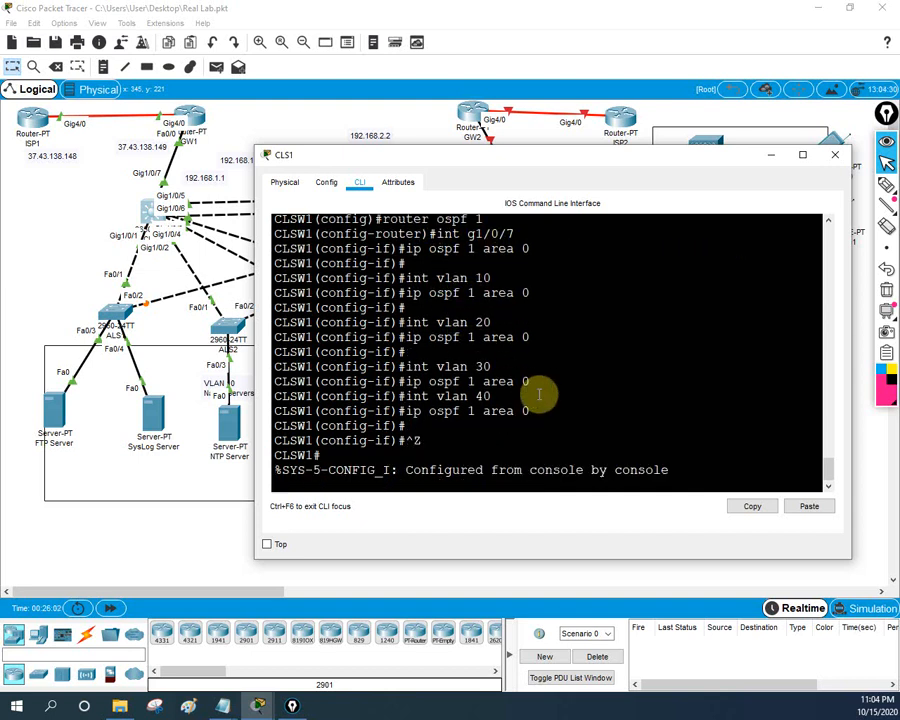
# Display CLSW1's routing table with sh ip rout and highlight the directly connected networks.
pyautogui.press('Return')
pyautogui.press('Return')
pyautogui.press('Return')
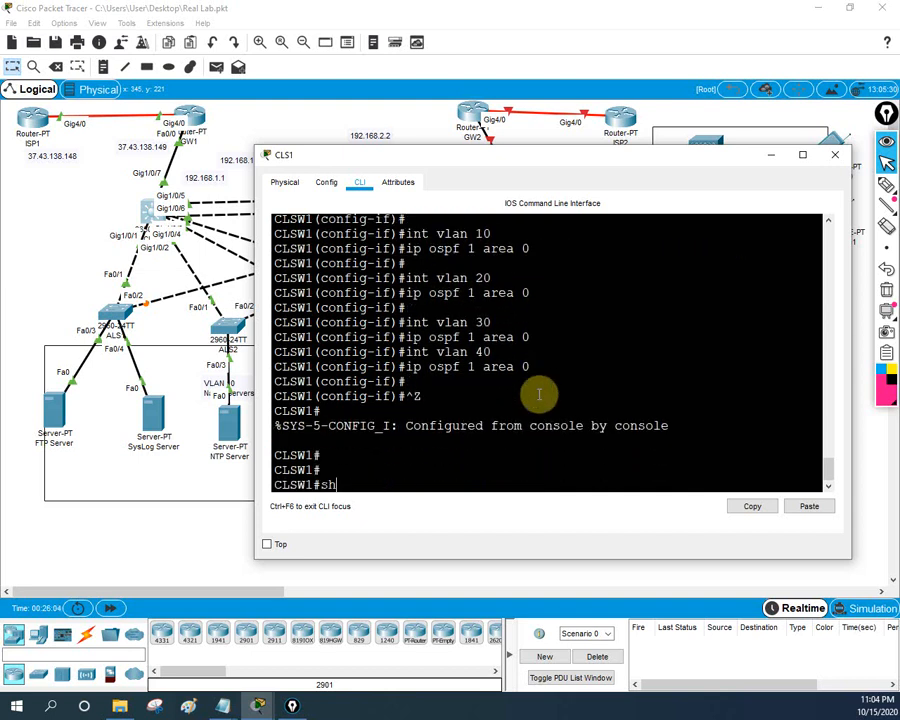
pyautogui.write('sh ip rout')
pyautogui.press('Return')
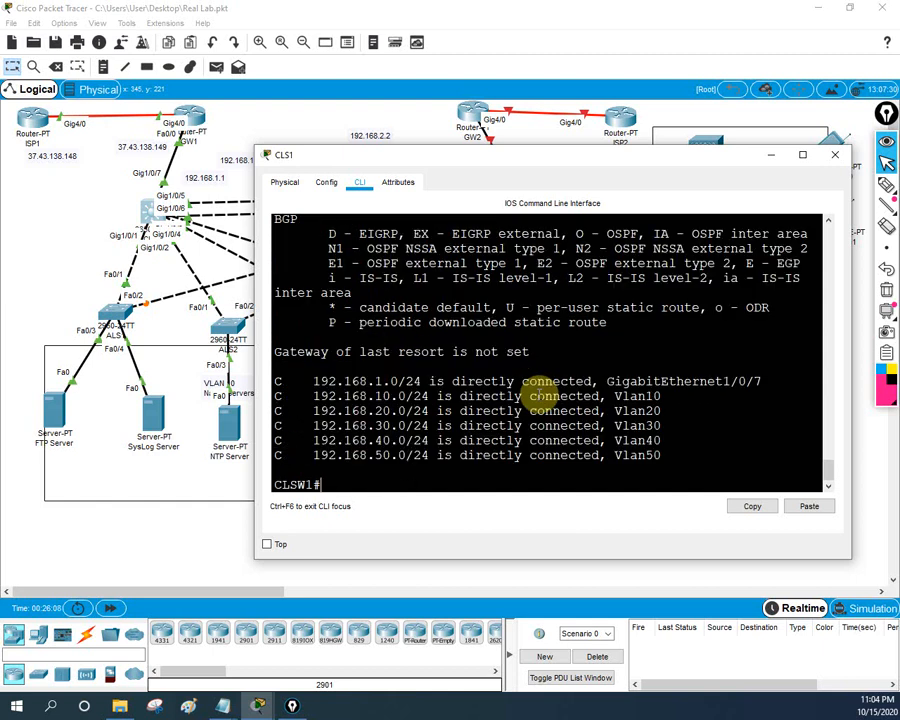
pyautogui.moveTo(662, 457); pyautogui.dragTo(282, 380)
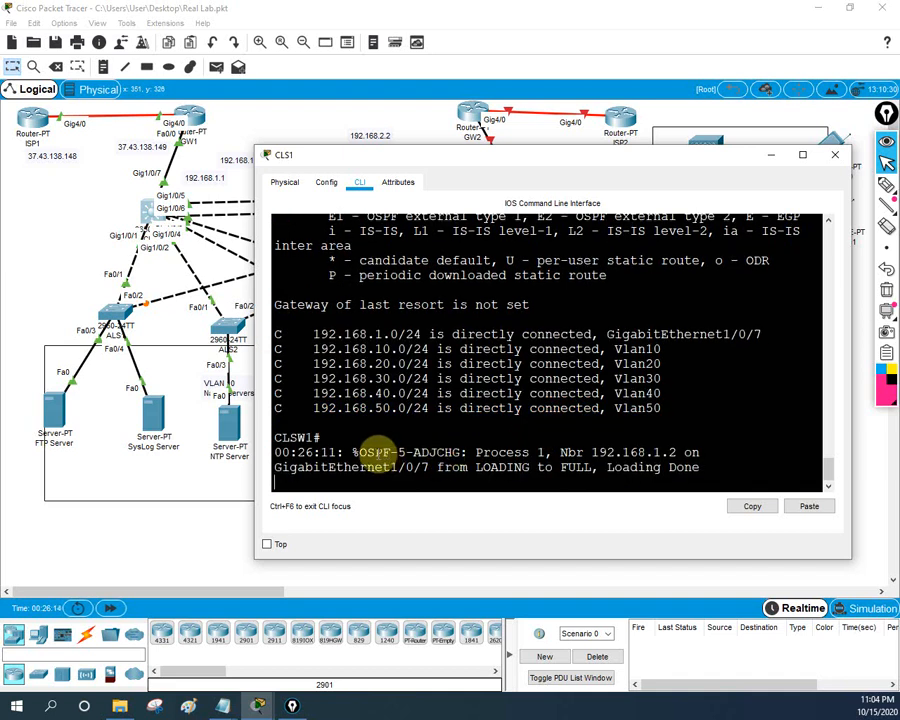
# Highlight the neighbor state and loading status in CLSW1's OSPF adjacency message, and return to a clear prompt.
pyautogui.moveTo(357, 452); pyautogui.dragTo(588, 470)
pyautogui.doubleClick(578, 468)
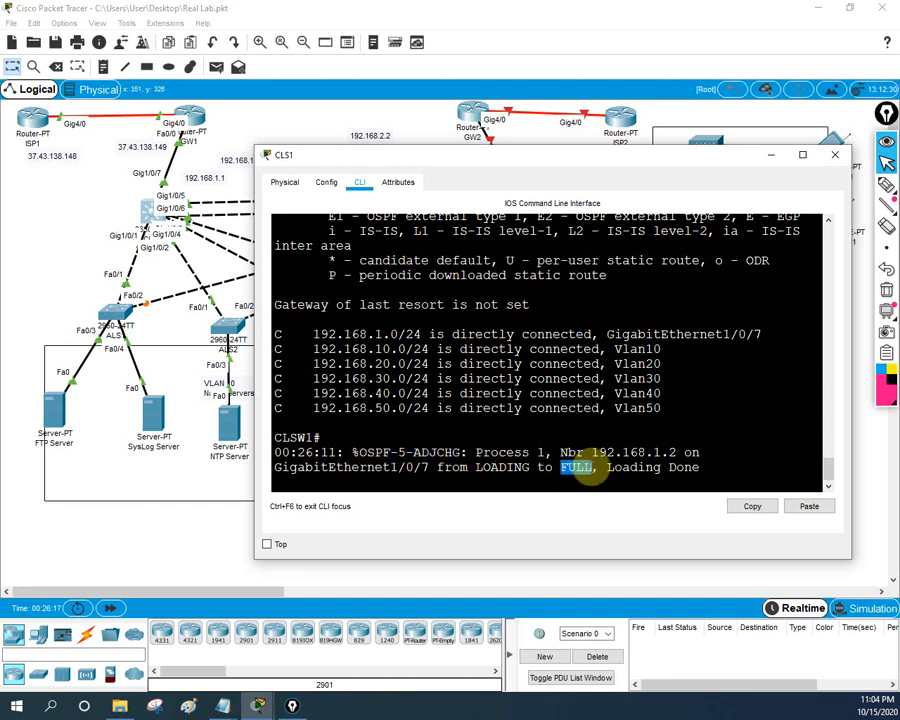
pyautogui.moveTo(607, 467); pyautogui.dragTo(663, 468)
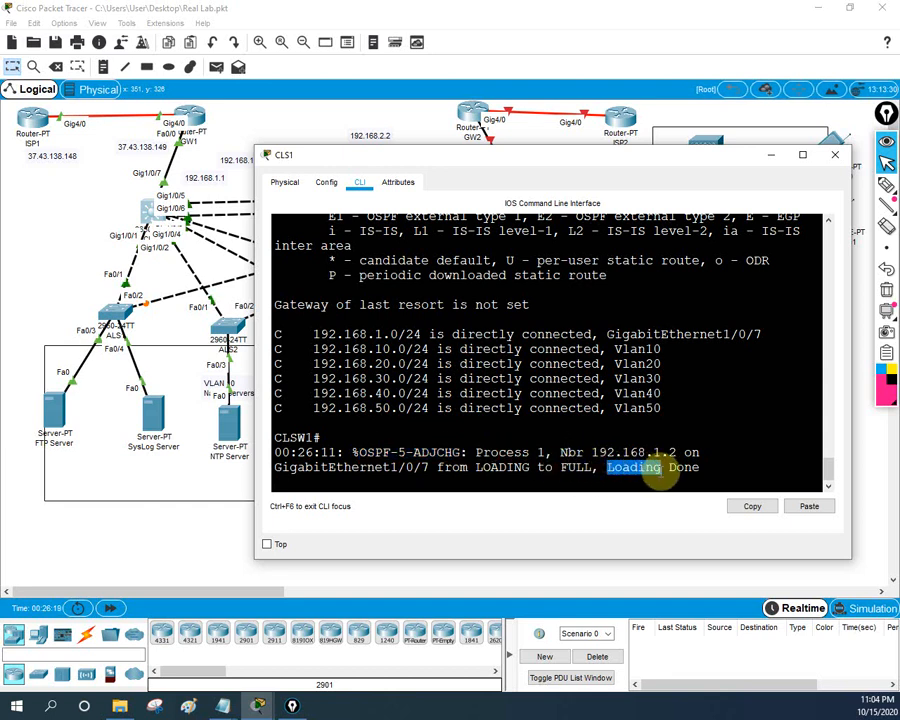
pyautogui.doubleClick(684, 467)
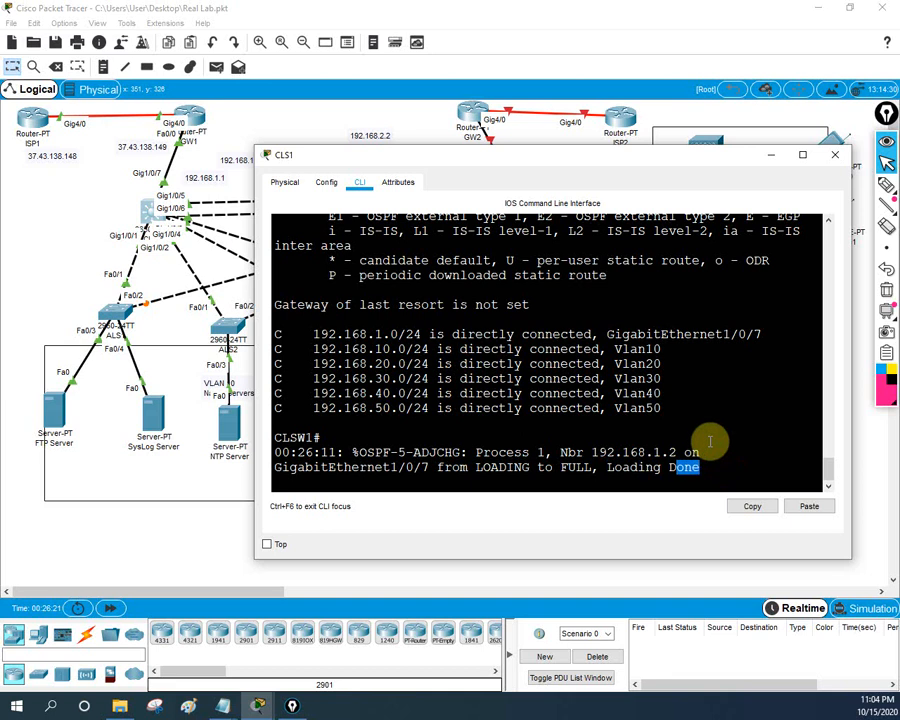
pyautogui.press('Return')
pyautogui.press('Return')
pyautogui.press('Return')
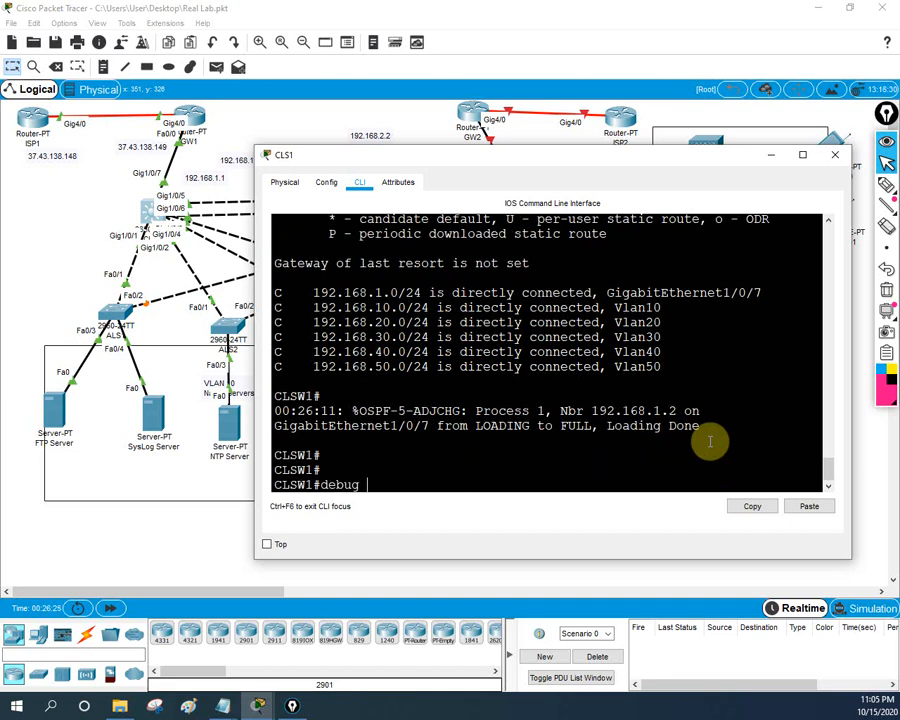
# List the debug ip ospf options on CLSW1 and turn on adjacency debugging with debug ip ospf adj.
pyautogui.write('debug ip')
pyautogui.press('Tab')
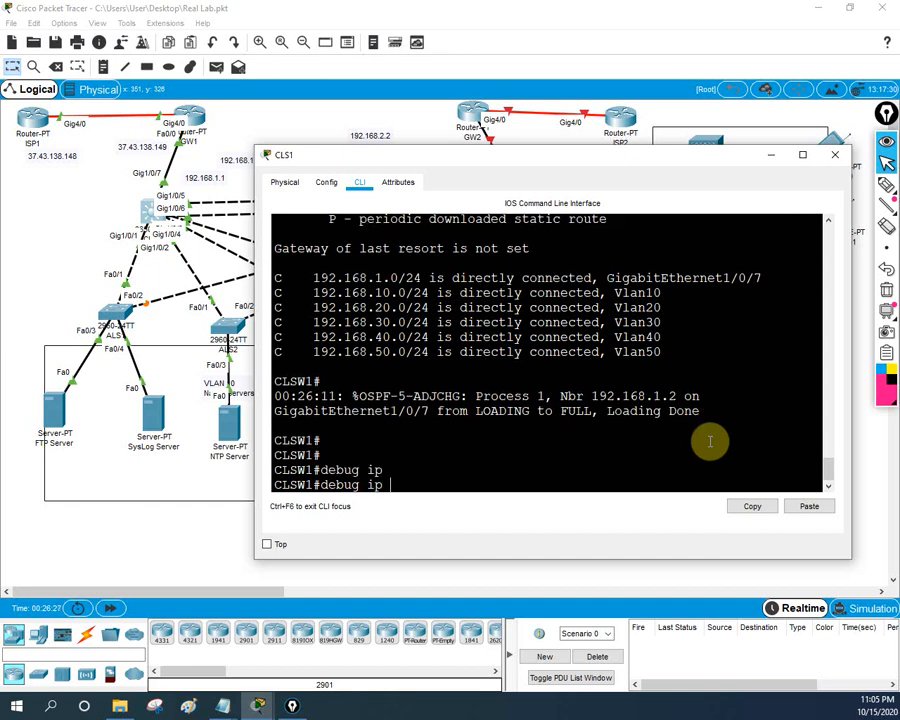
pyautogui.write('os')
pyautogui.press('Tab')
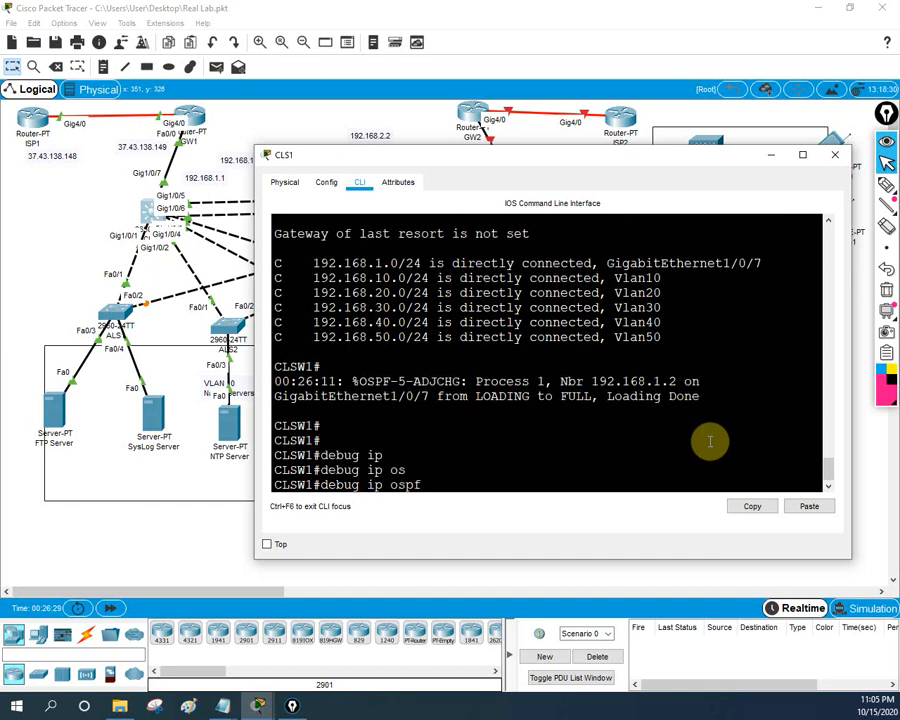
pyautogui.write('?')
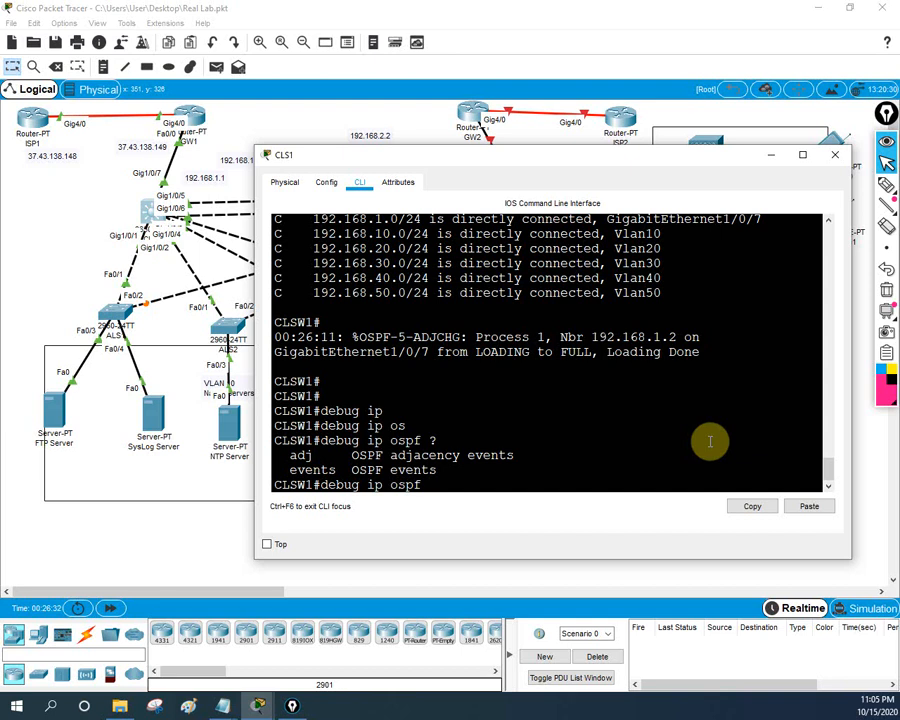
pyautogui.write('adj')
pyautogui.press('Return')
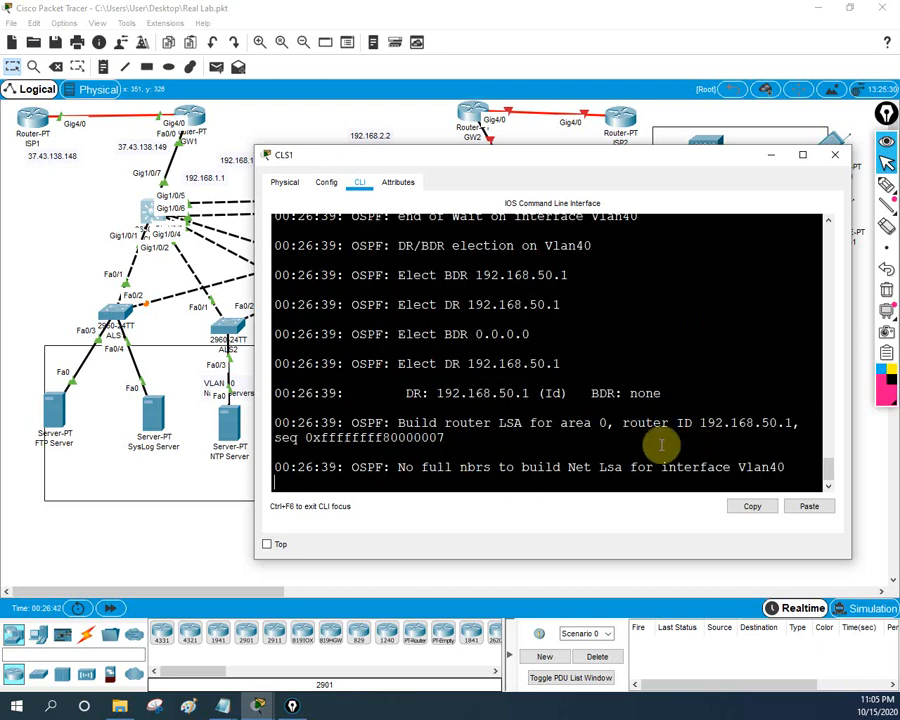
# Highlight the router ID and sequence number in the adjacency debug output, and make the CLS1 window taller.
pyautogui.moveTo(680, 423); pyautogui.dragTo(790, 423)
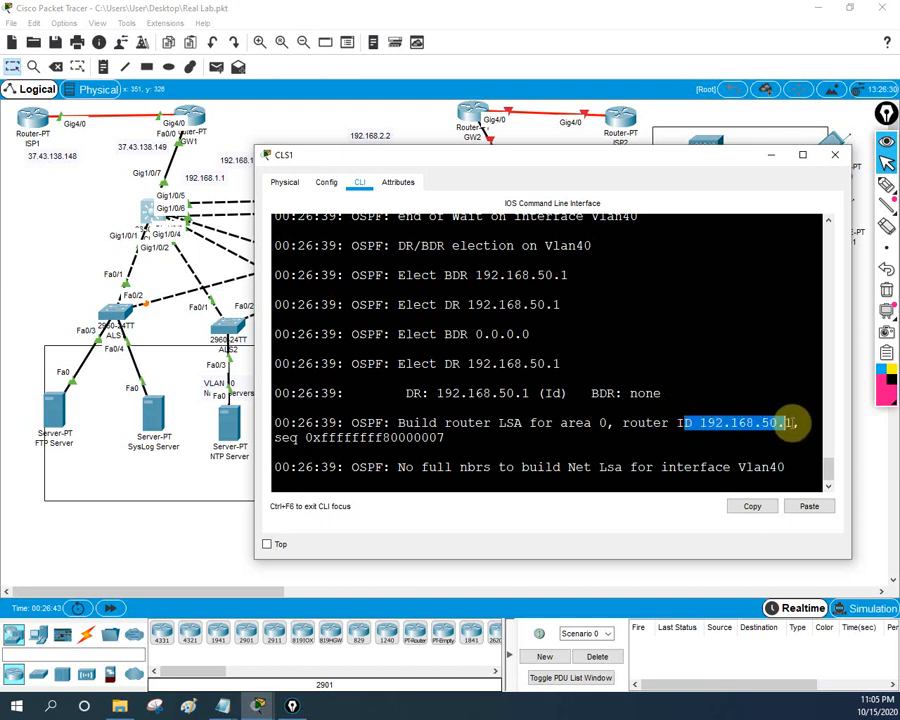
pyautogui.moveTo(445, 438); pyautogui.dragTo(327, 438)
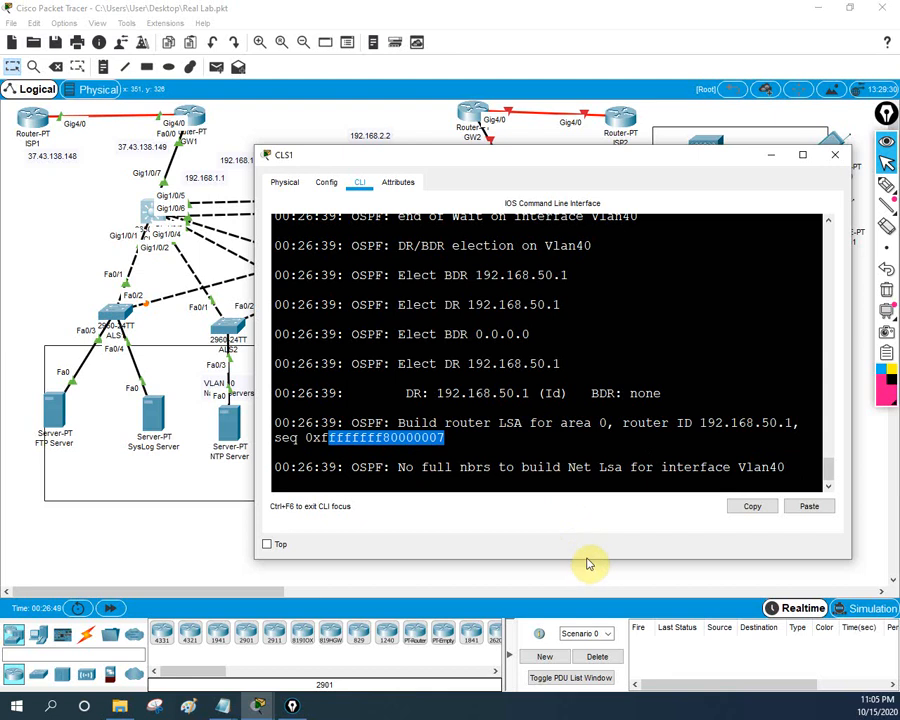
pyautogui.moveTo(590, 560); pyautogui.dragTo(594, 605)
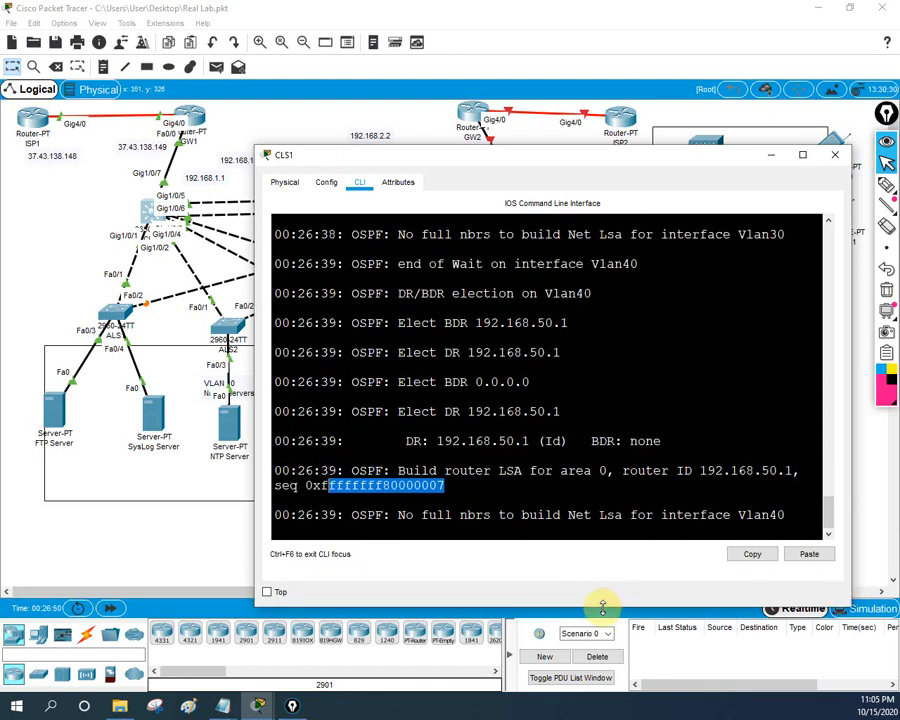
# Return to the CLSW1 prompt and turn off adjacency debugging with u all.
pyautogui.click(588, 492)
pyautogui.press('Return')
pyautogui.press('Return')
pyautogui.press('Return')
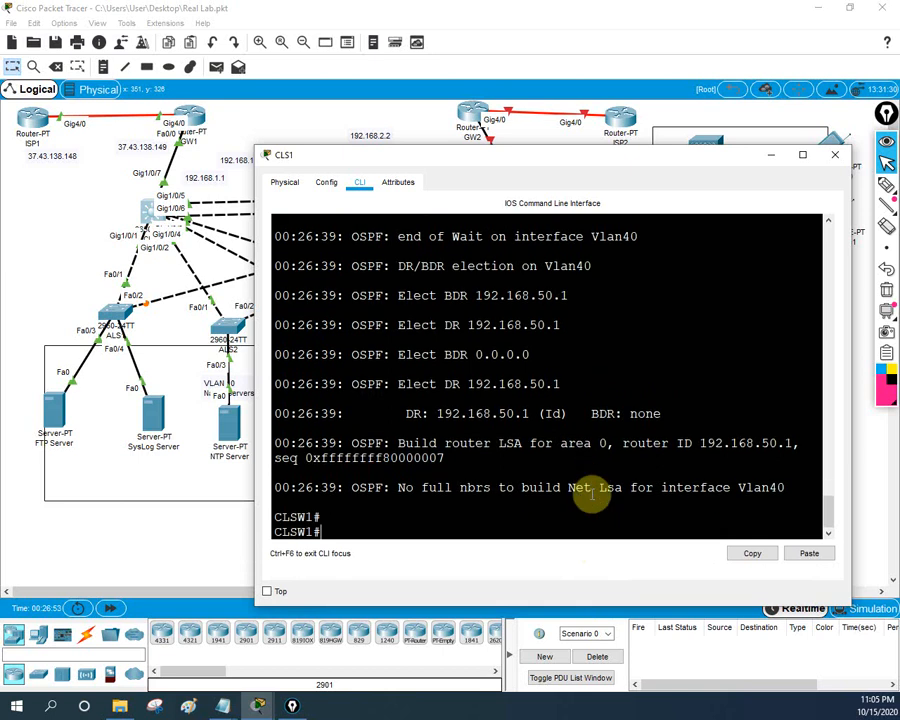
pyautogui.write('u all')
pyautogui.press('Return')
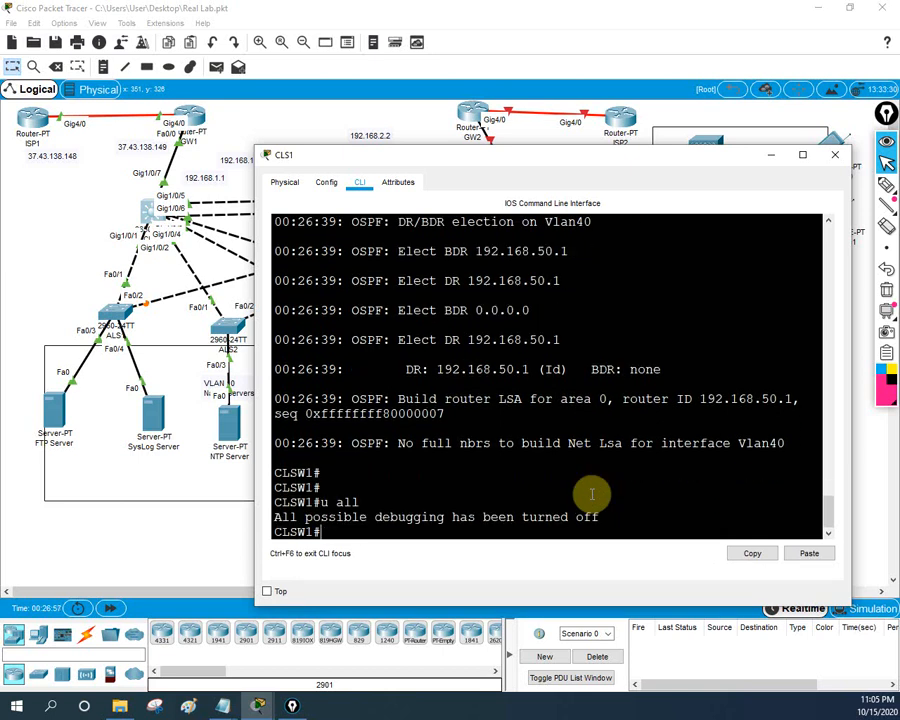
# Turn on OSPF event debugging on CLSW1 with debug ip ospf events and highlight the received hello message.
pyautogui.write('debug ip ospf adj')
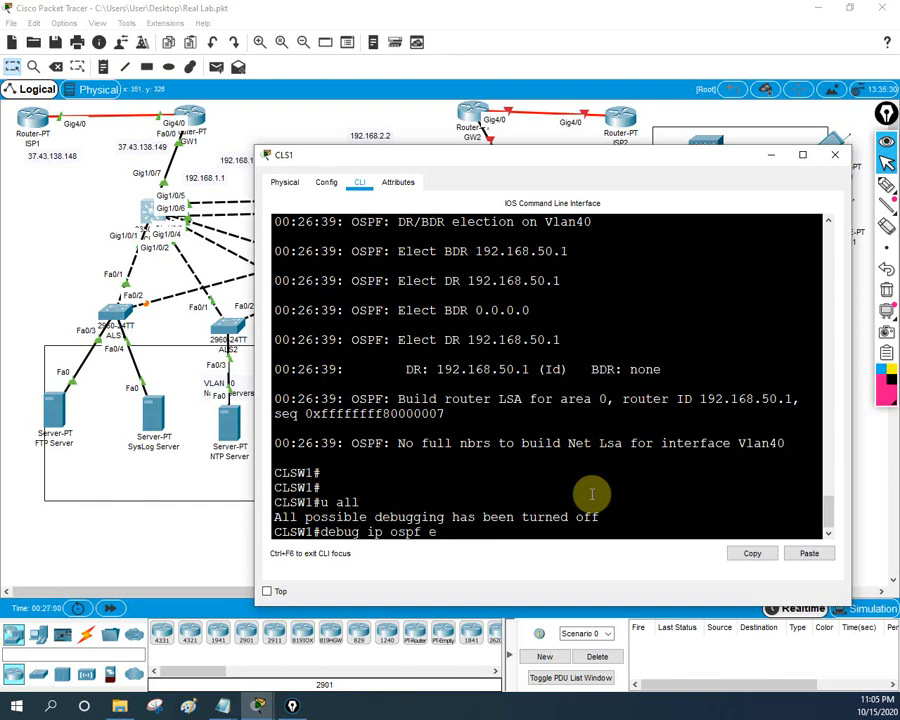
pyautogui.write('ve')
pyautogui.press('Tab')
pyautogui.press('Return')
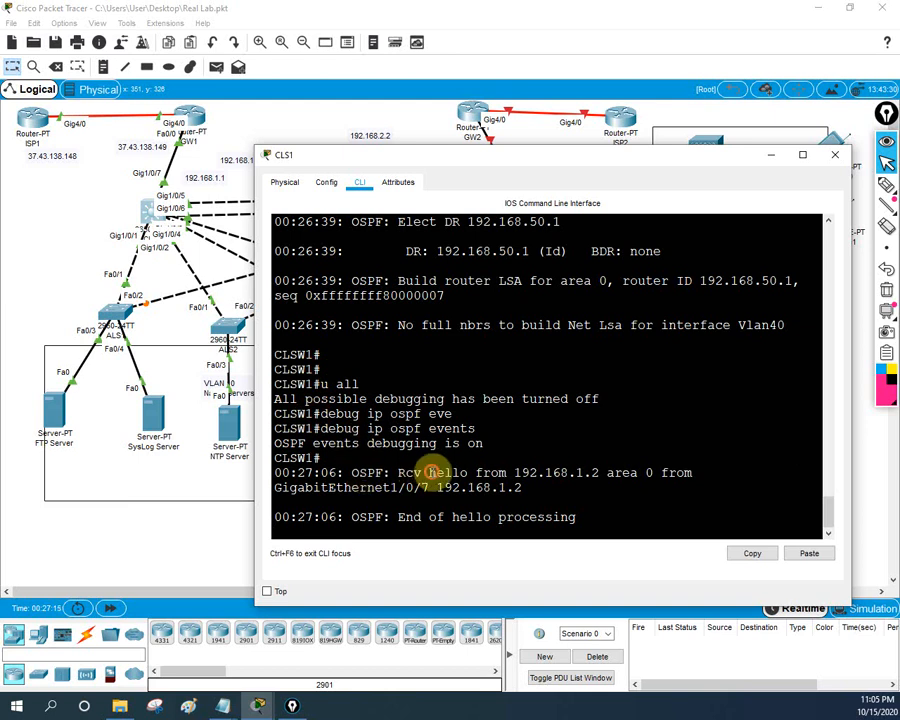
pyautogui.moveTo(429, 473); pyautogui.dragTo(603, 474)
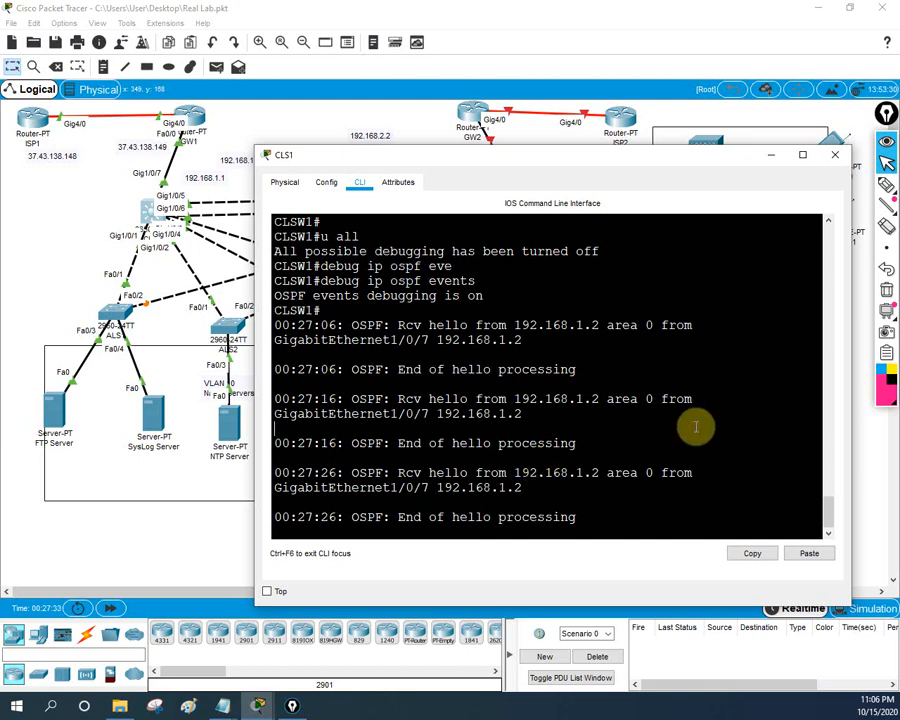
# Return to the CLSW1 prompt and stop the OSPF event debugging with u all.
pyautogui.press('Return')
pyautogui.press('Return')
pyautogui.press('Return')
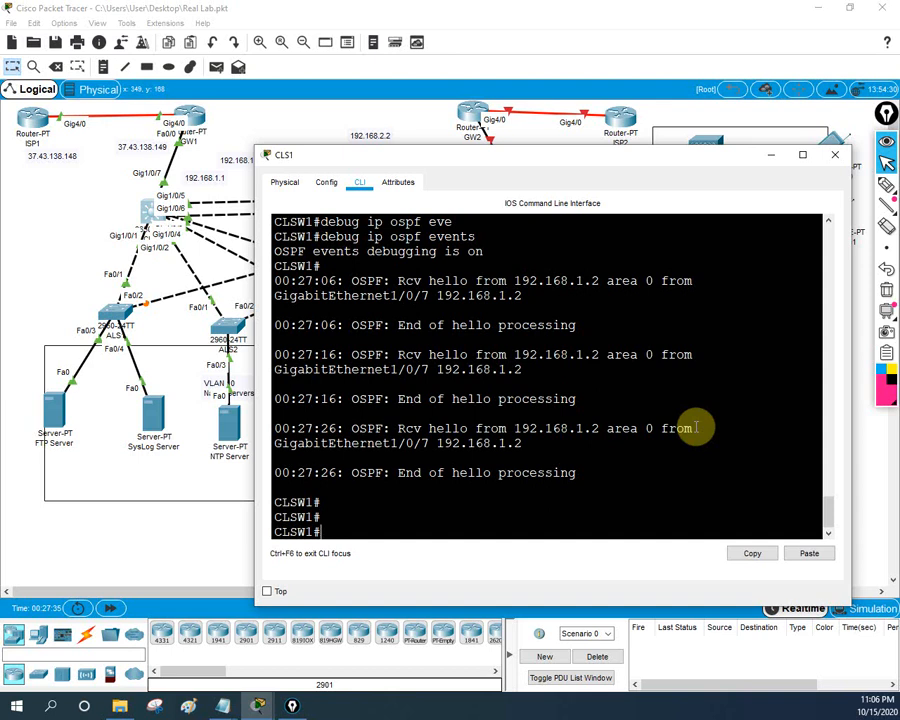
pyautogui.write('u all')
pyautogui.press('Return')
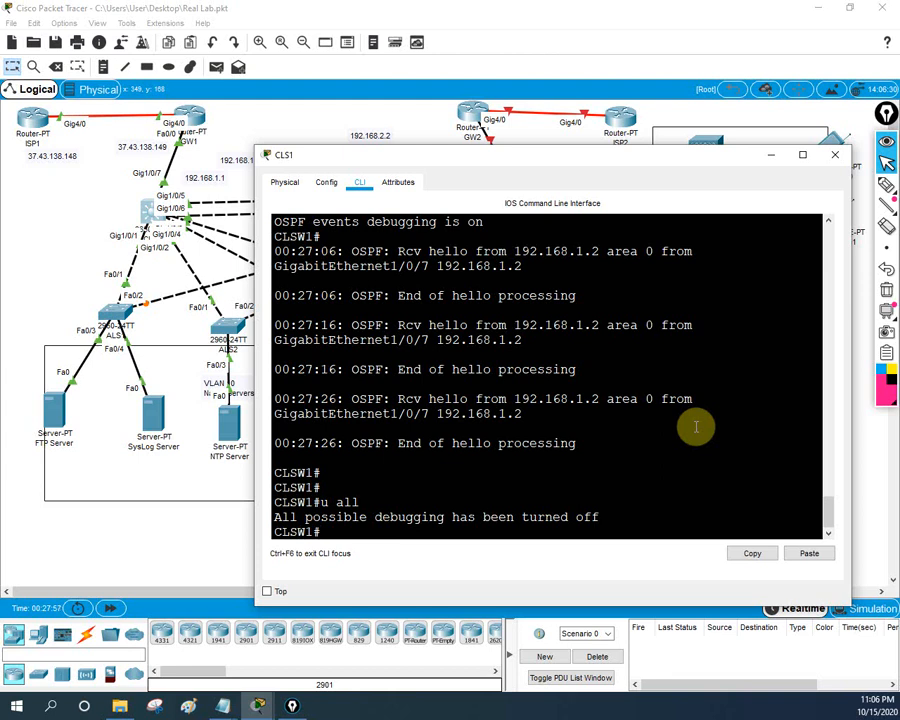
# Display CLSW1's routing table again with sh ip route.
pyautogui.write('h ip rou')
pyautogui.press('Tab')
pyautogui.press('Return')
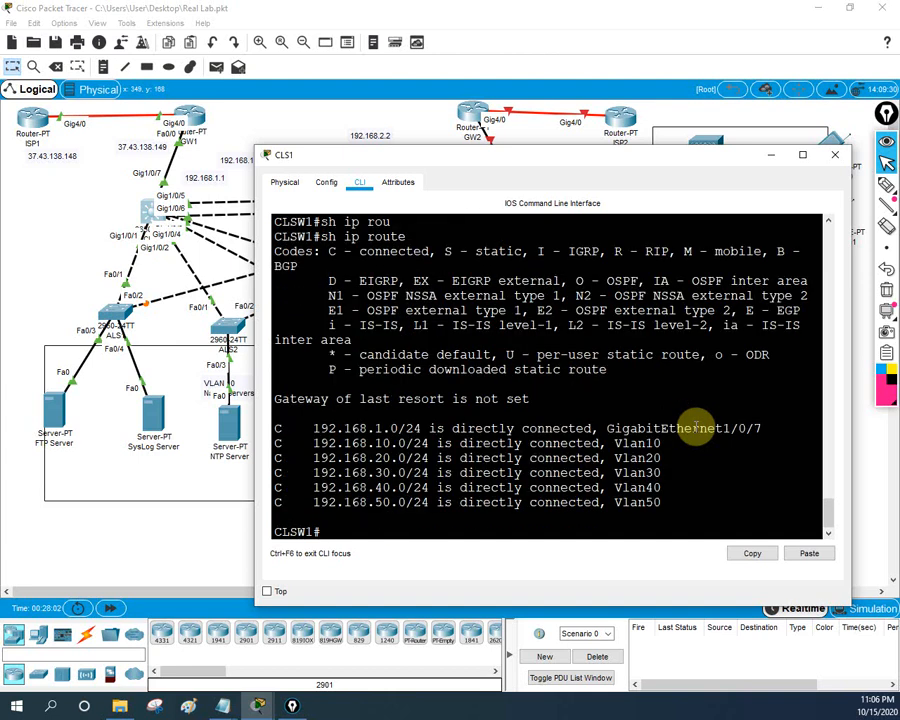
# Open the command line of router GW1 and exit from interface configuration back to privileged mode.
pyautogui.click(184, 121)
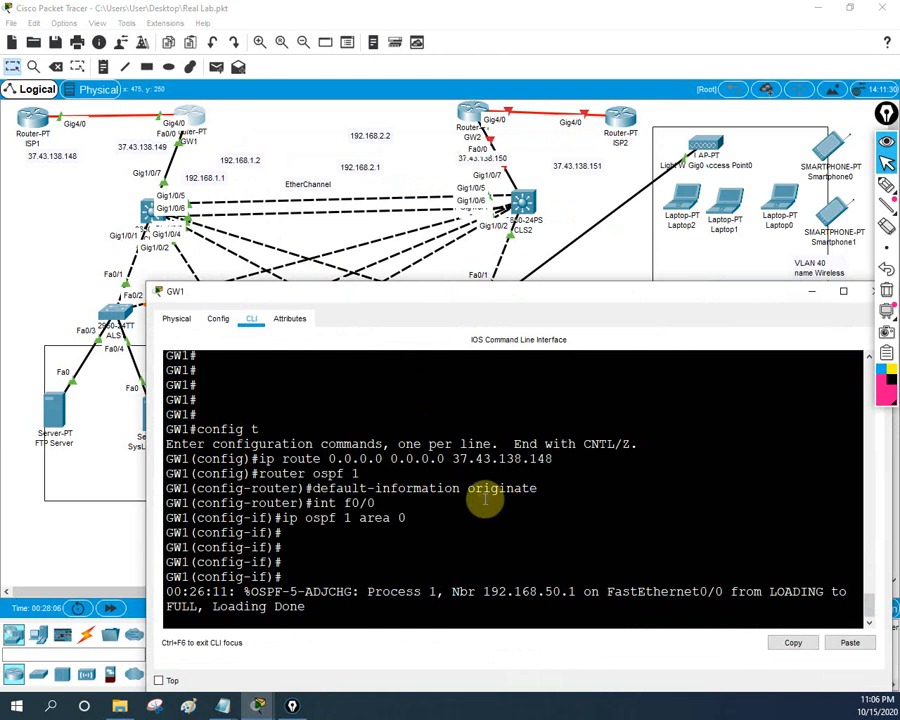
pyautogui.press('Return')
pyautogui.press('Return')
pyautogui.press('Return')
pyautogui.write('exit')
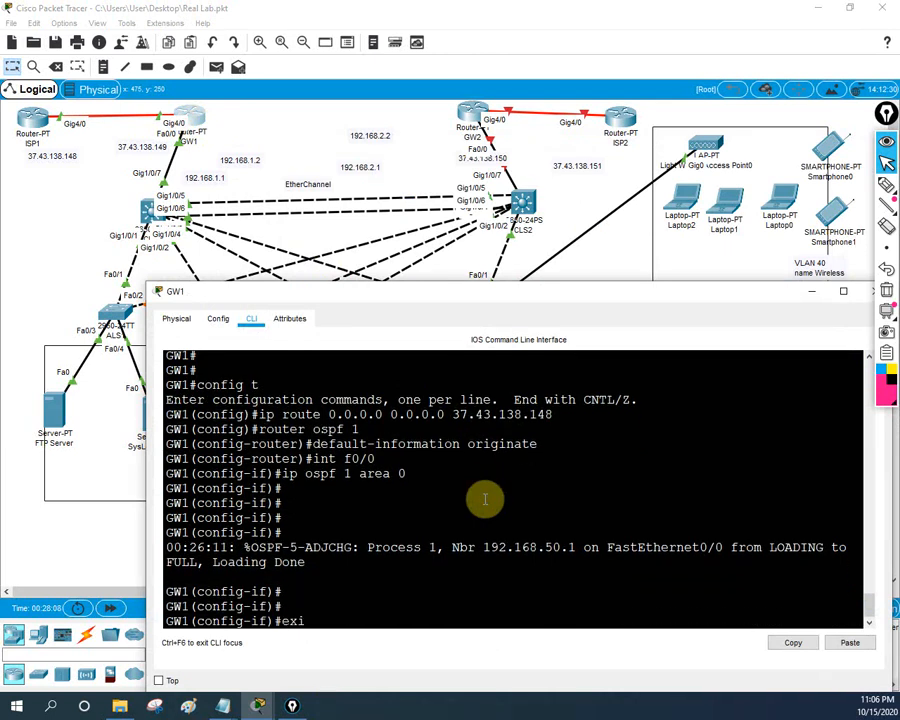
pyautogui.press('Return')
pyautogui.press('Return')
pyautogui.write('exit')
pyautogui.press('Return')
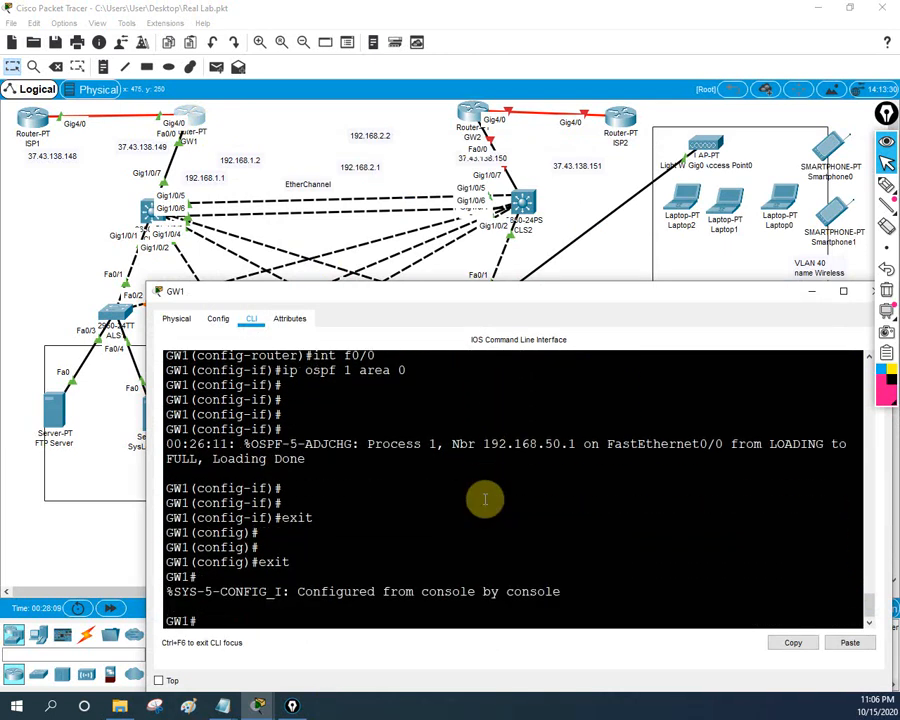
# Display GW1's routing protocols with sh ip protocols and highlight the protocol name and both gateway sources.
pyautogui.press('Return')
pyautogui.press('Return')
pyautogui.write('sh ip pro')
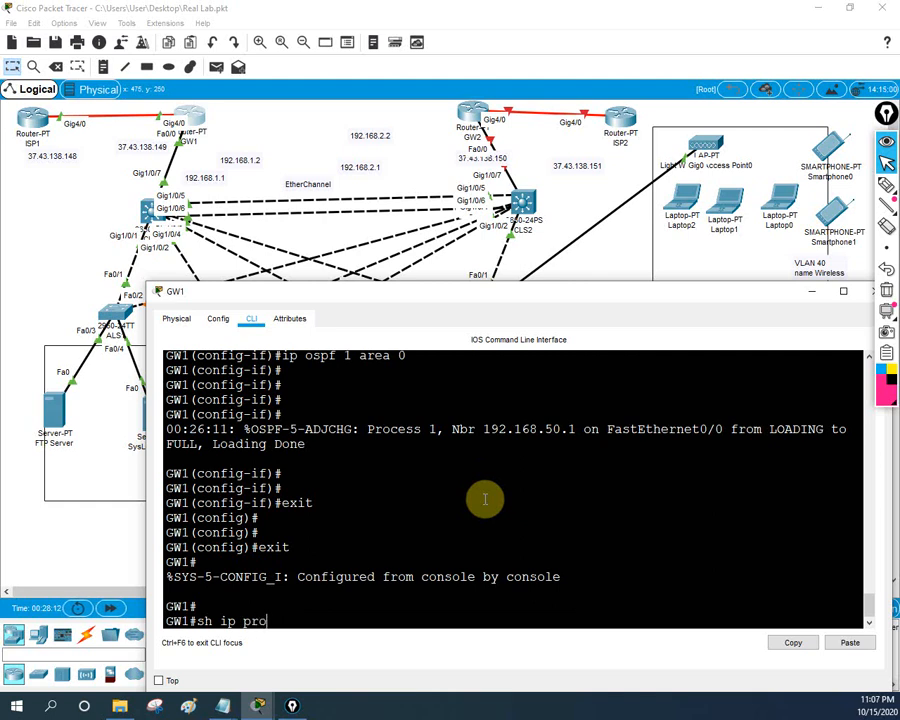
pyautogui.press('Tab')
pyautogui.press('Return')
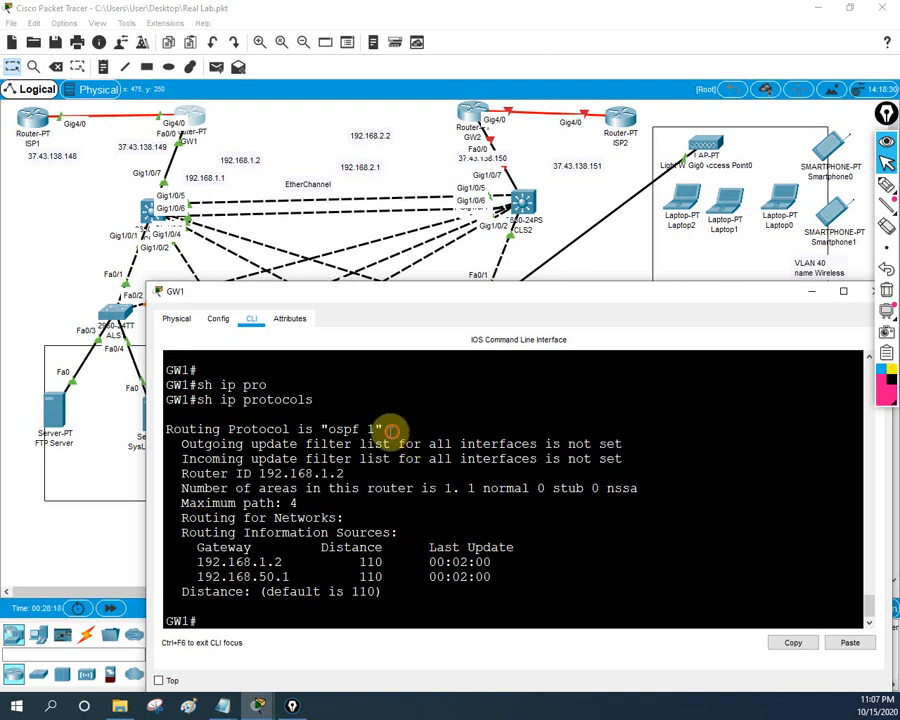
pyautogui.moveTo(384, 429); pyautogui.dragTo(316, 429)
pyautogui.moveTo(197, 562); pyautogui.dragTo(284, 563)
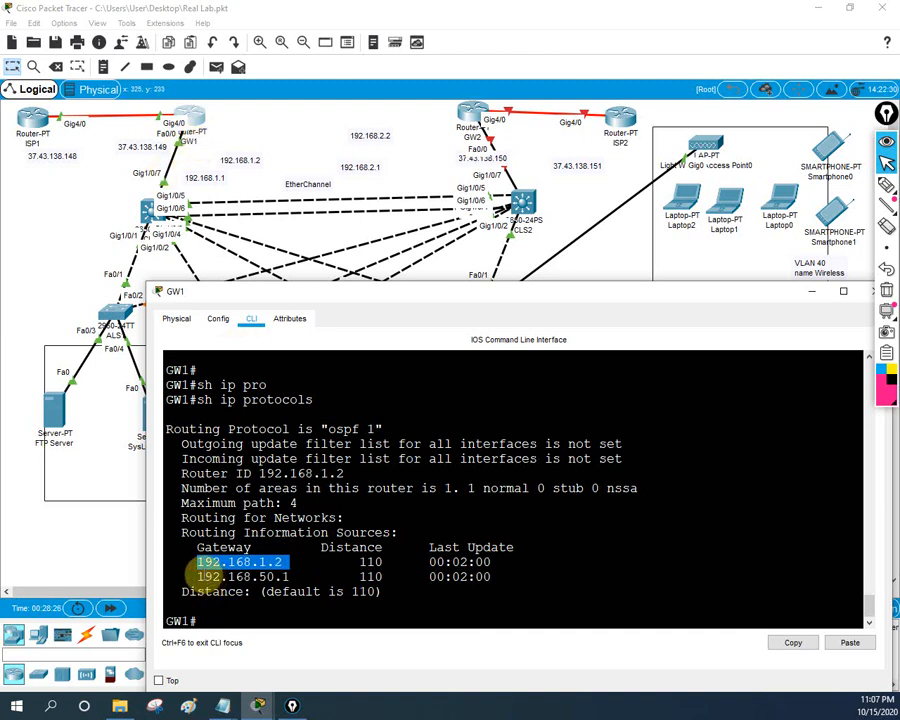
pyautogui.click(193, 572)
pyautogui.moveTo(193, 572); pyautogui.dragTo(294, 573)
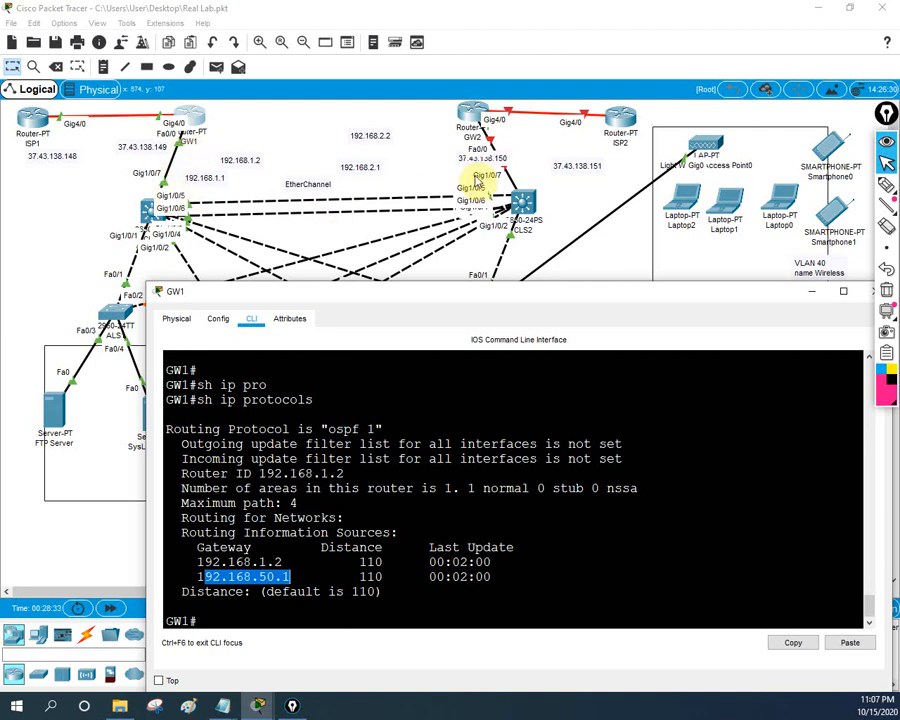
pyautogui.click(418, 535)
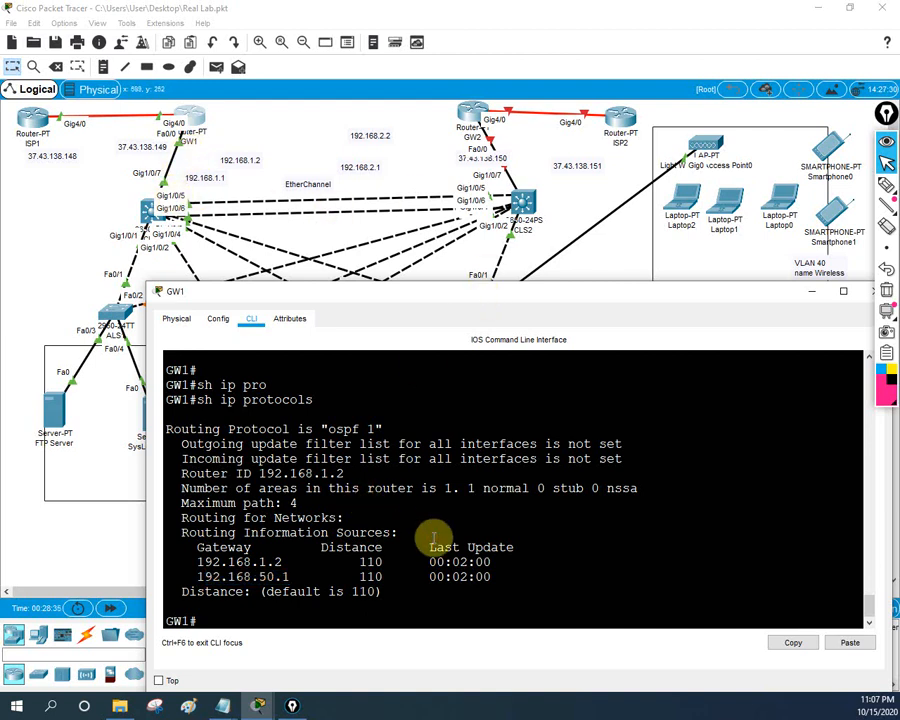
# Display GW1's routing table with sh ip ro and highlight the OSPF-learned routes.
pyautogui.write('sh ip ro')
pyautogui.press('Return')
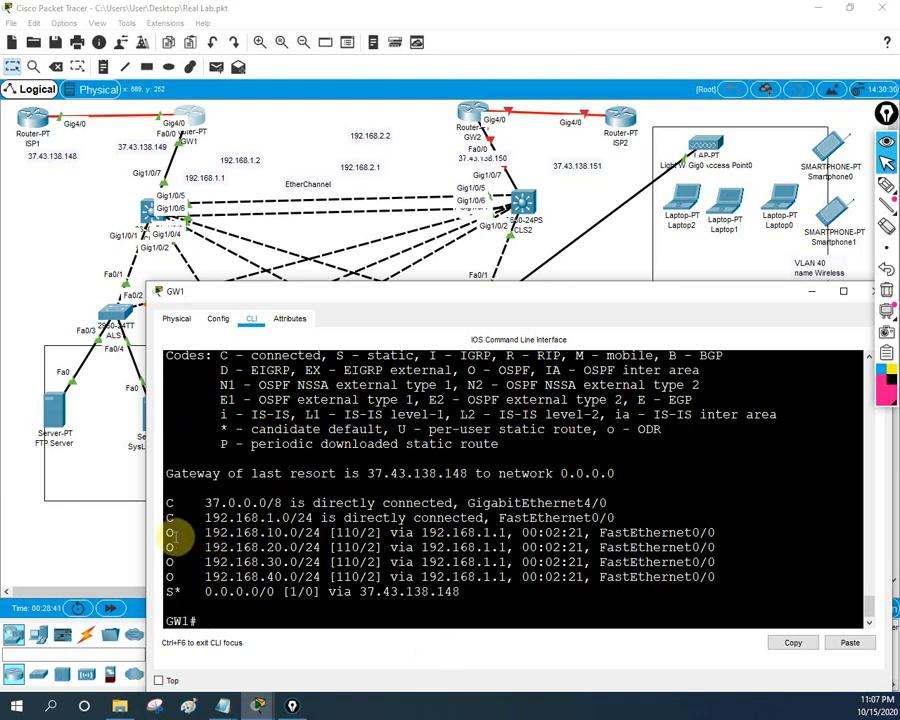
pyautogui.moveTo(165, 532); pyautogui.dragTo(705, 577)
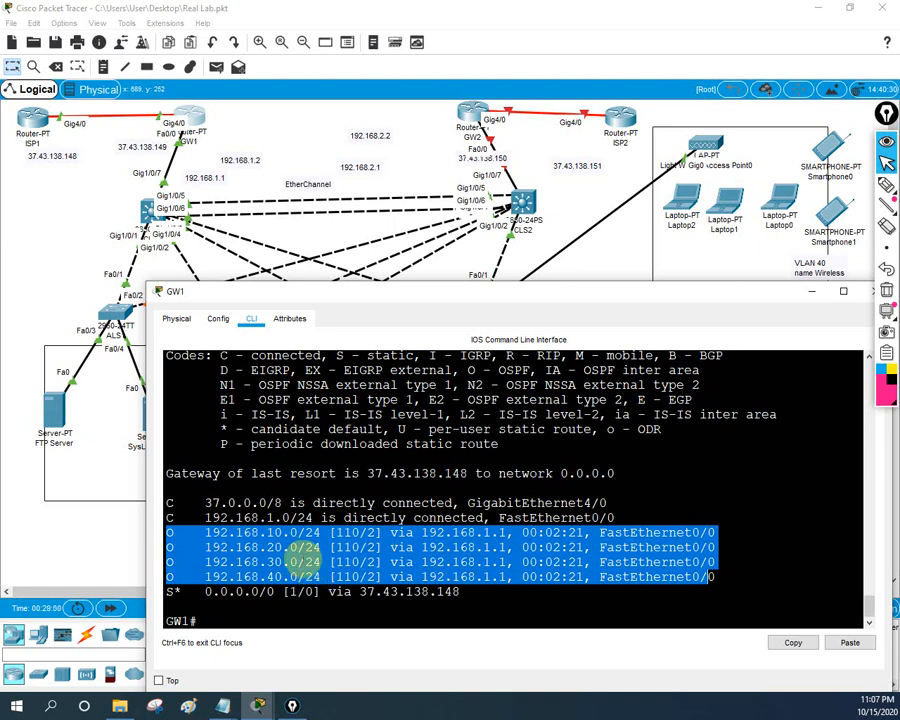
# Switch to the Notepad configuration file and copy the OSPF lines from router ospf 1 through the int vlan 50 block.
pyautogui.click(223, 706)
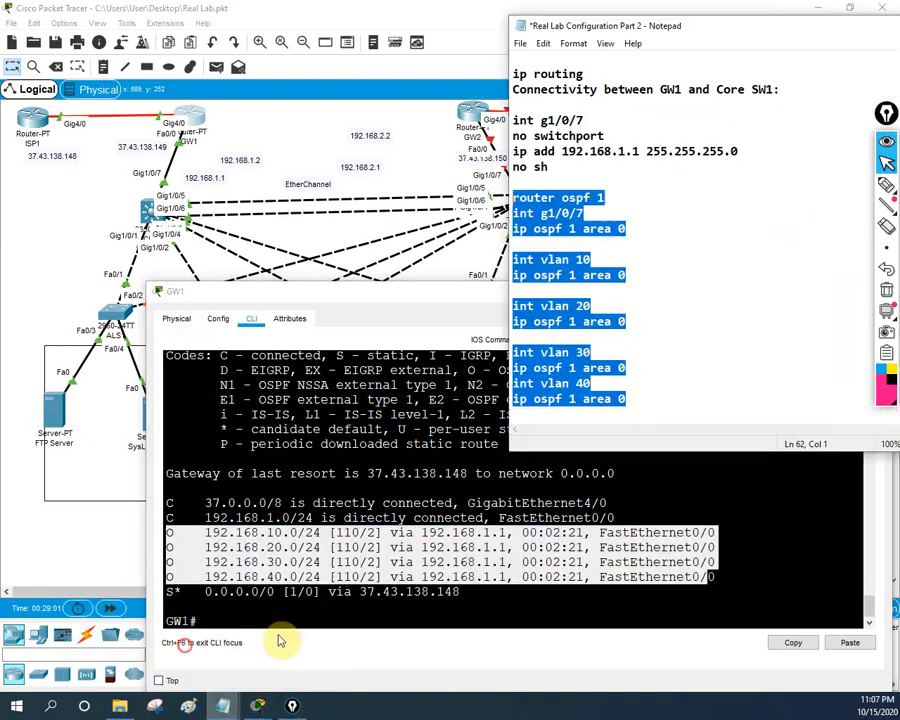
pyautogui.scroll(-3, 626, 368)
pyautogui.scroll(2, 628, 373)
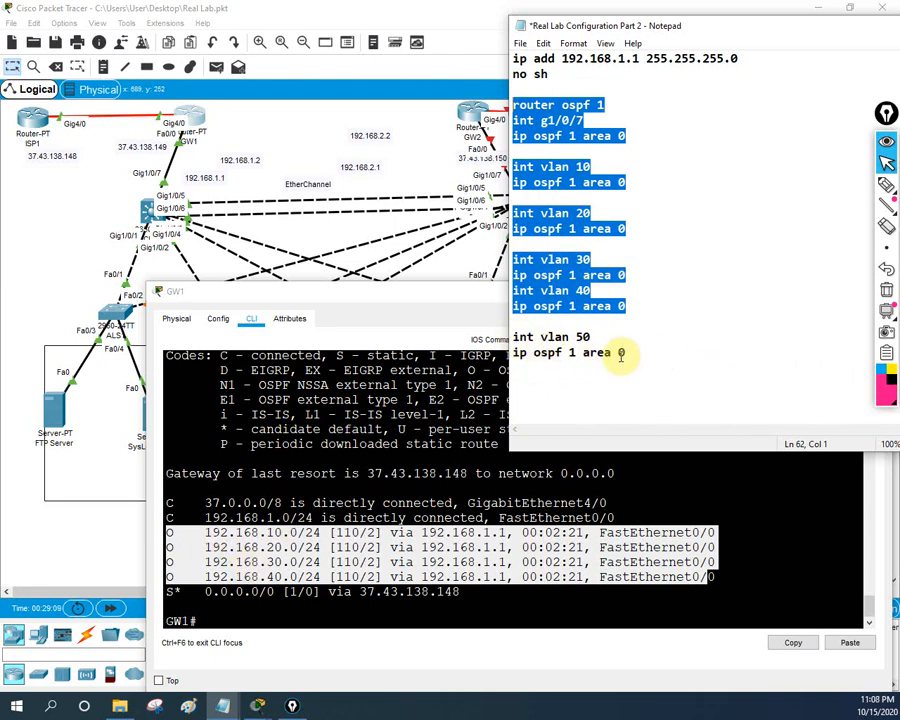
pyautogui.moveTo(624, 352)
pyautogui.mouseDown()
pyautogui.moveTo(508, 138)
pyautogui.moveTo(506, 106)
pyautogui.moveTo(632, 353)
pyautogui.mouseUp()
pyautogui.rightClick(522, 136)
pyautogui.click(514, 121)
pyautogui.rightClick(580, 272)
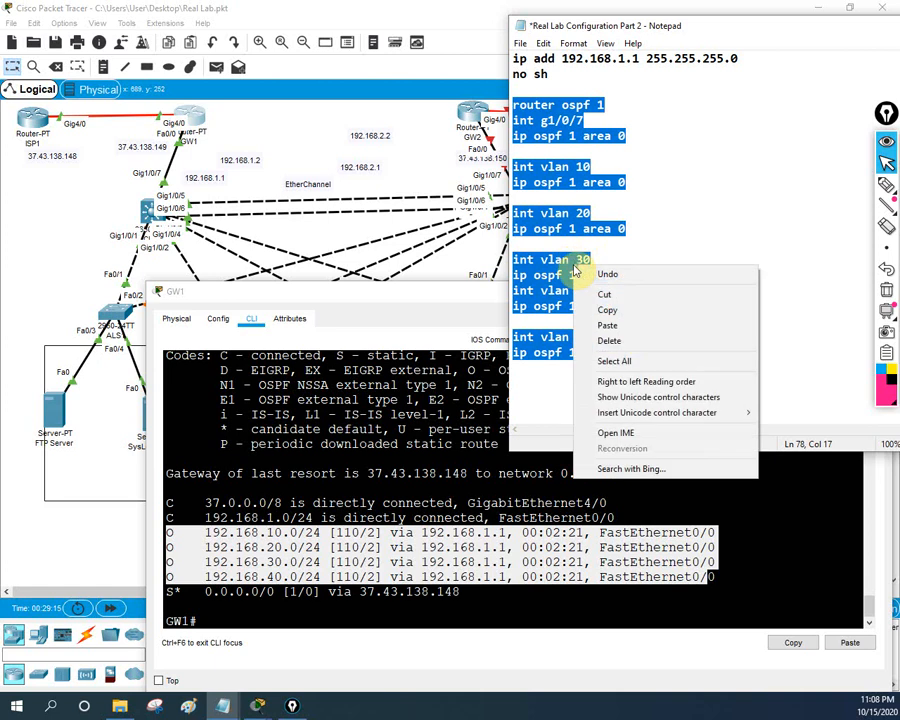
pyautogui.click(610, 308)
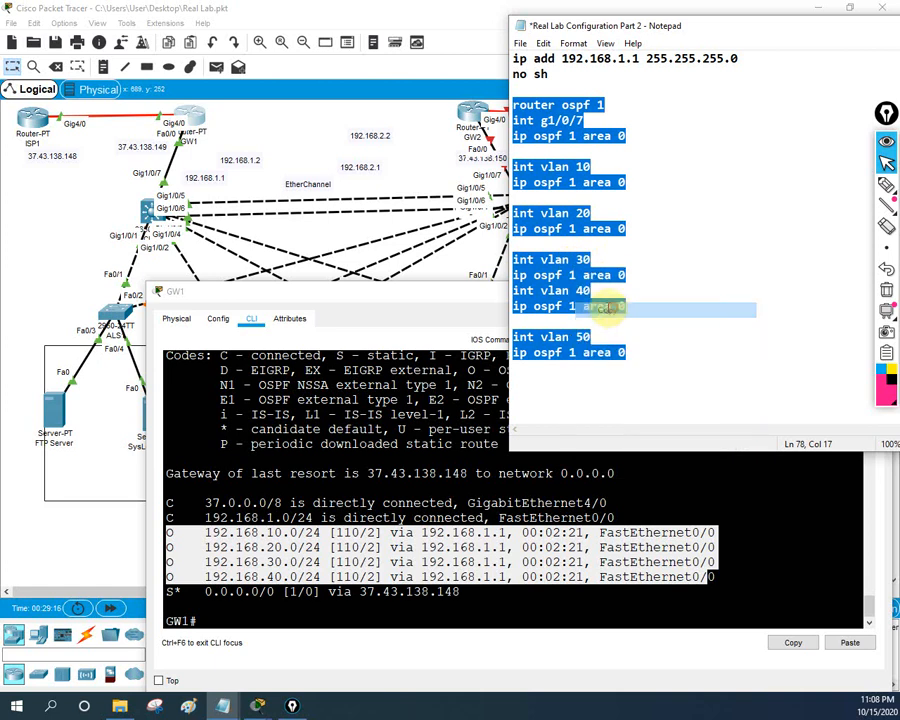
# Return to core switch CLS1's command line in Packet Tracer and enter global configuration mode with config t.
pyautogui.click(152, 210)
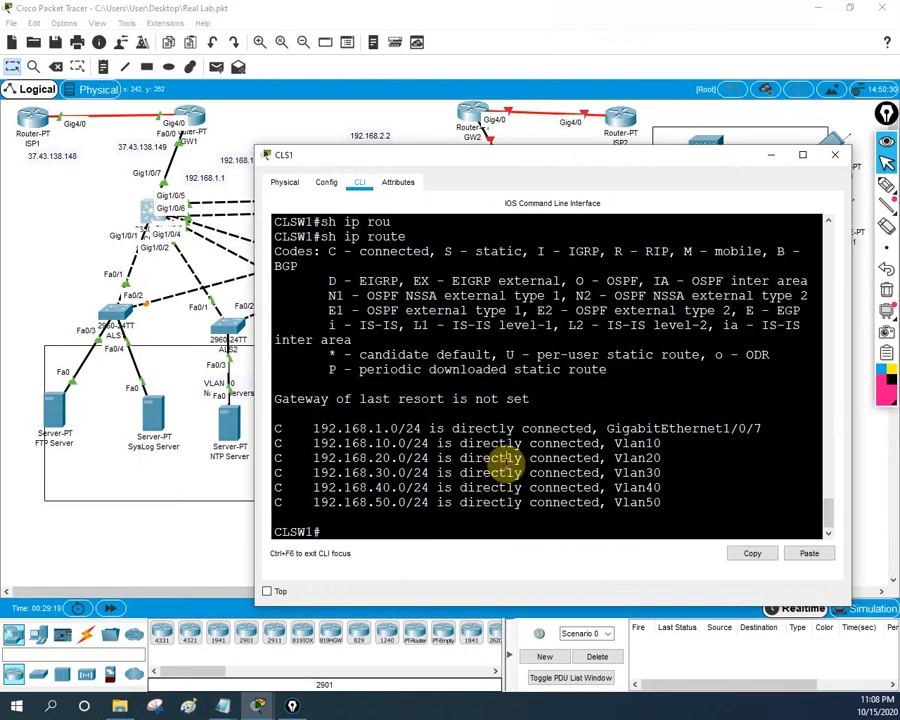
pyautogui.write('config t')
pyautogui.press('Return')
pyautogui.press('Return')
pyautogui.press('Return')
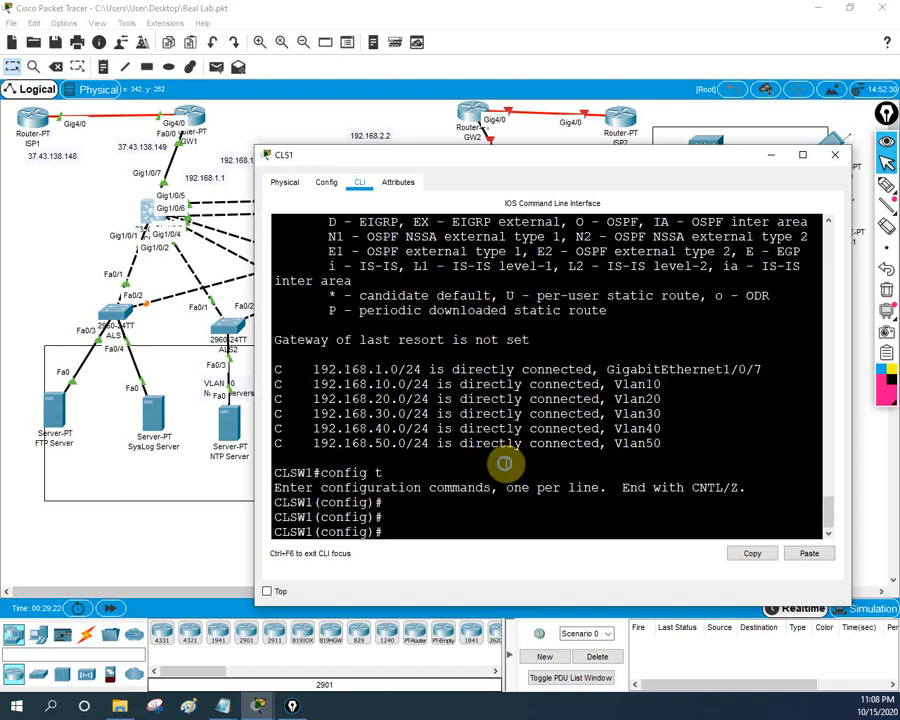
# Paste the copied OSPF lines for g1/0/7 and VLANs 10 to 50 into CLSW1's configuration and return to privileged mode.
pyautogui.rightClick(518, 470)
pyautogui.click(538, 494)
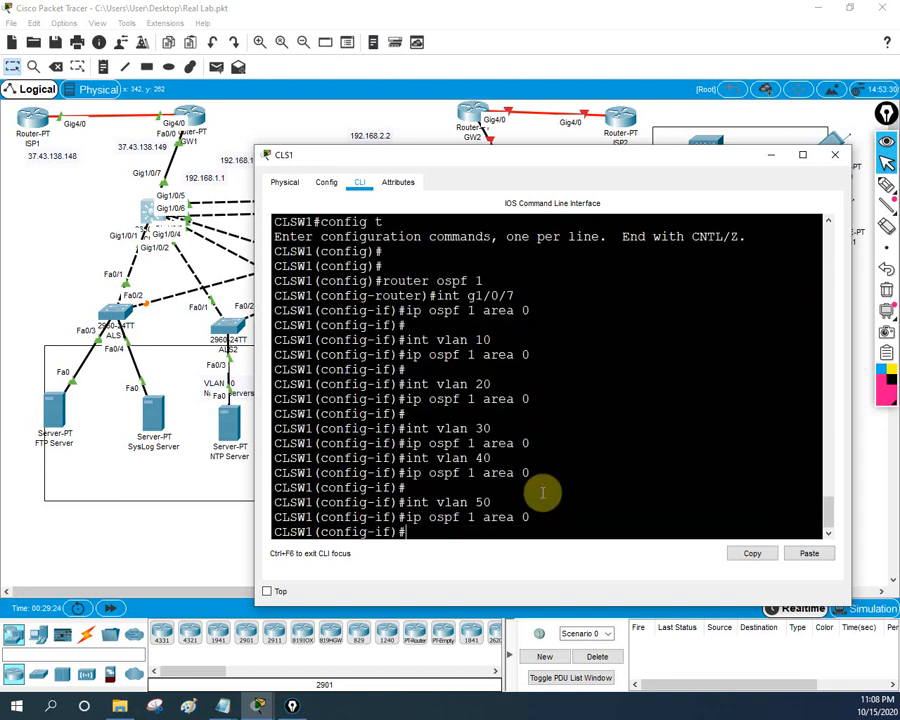
pyautogui.hotkey('ctrl', 'z')
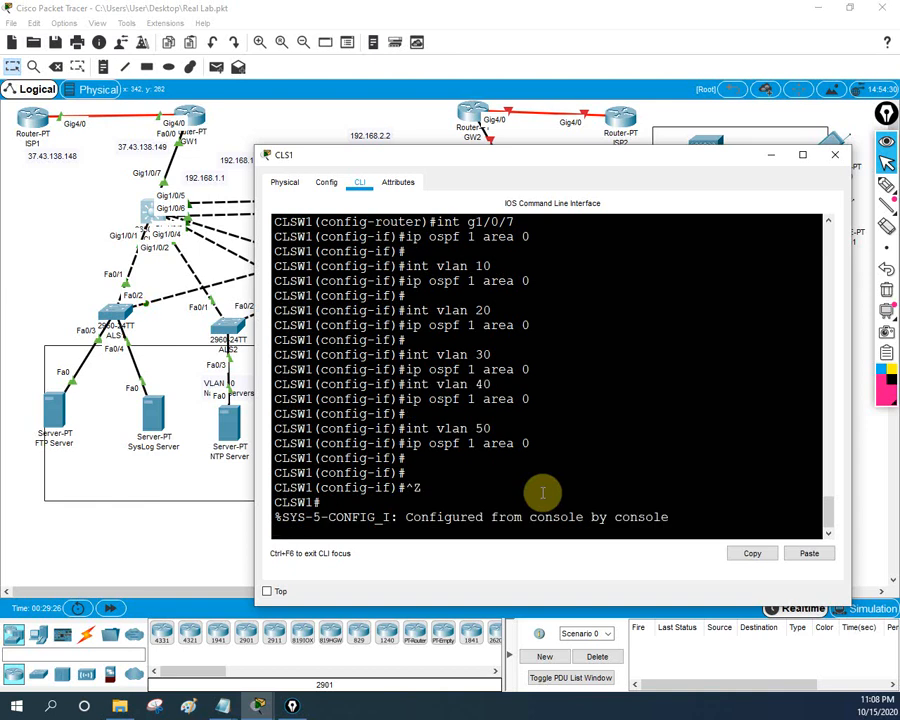
# Save CLSW1's running configuration with wr.
pyautogui.press('Return')
pyautogui.press('Return')
pyautogui.write('wr')
pyautogui.press('Return')
pyautogui.press('Return')
pyautogui.press('Return')
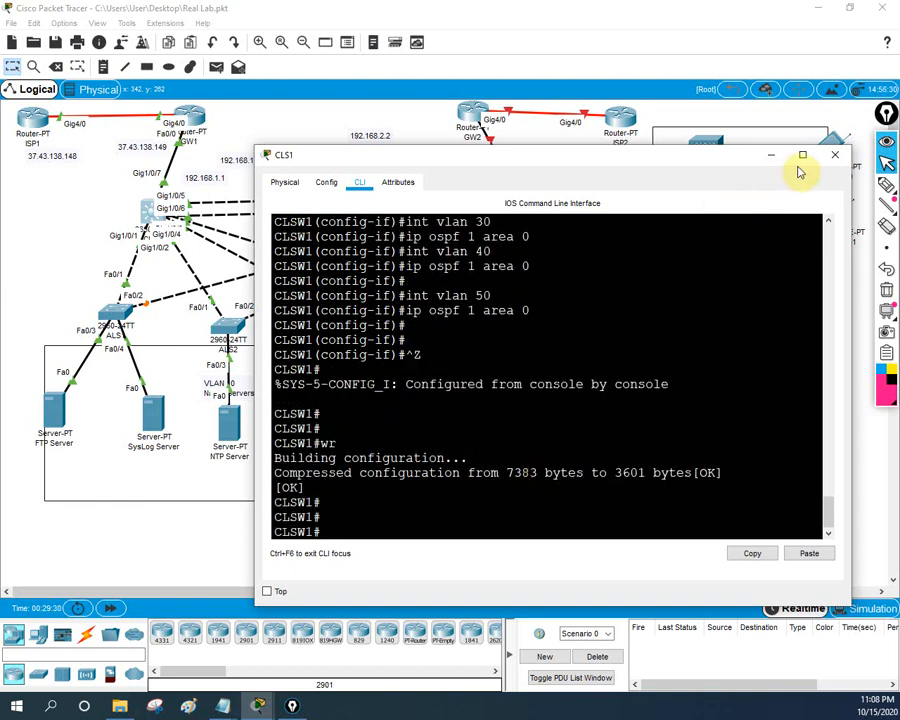
# Display CLSW1's routing table with sh ip route and its routing protocols with sh ip protocols.
pyautogui.write('sh ip rou')
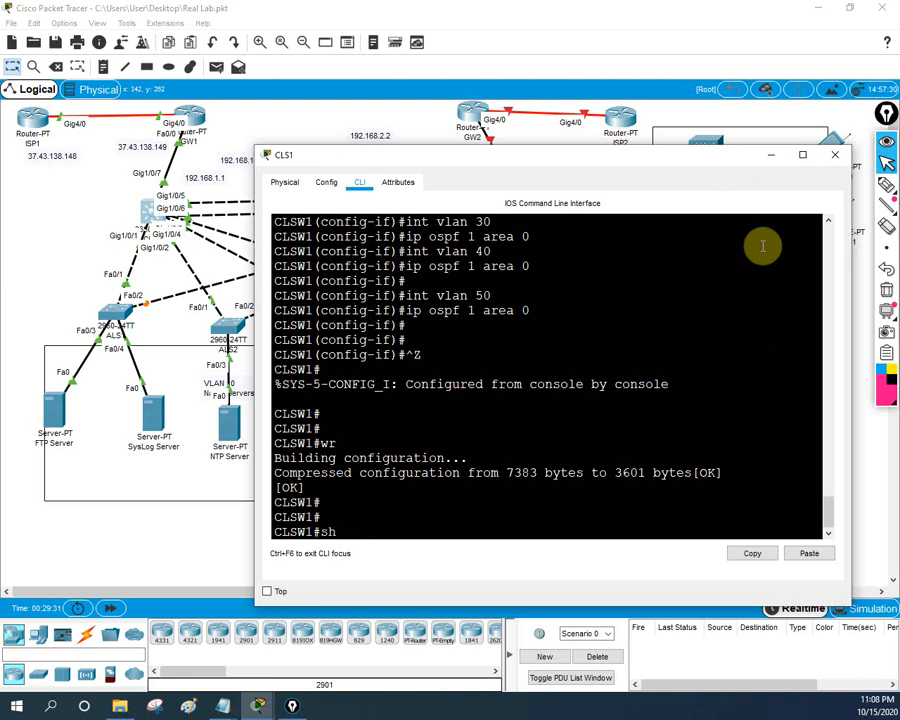
pyautogui.press('Tab')
pyautogui.press('Return')
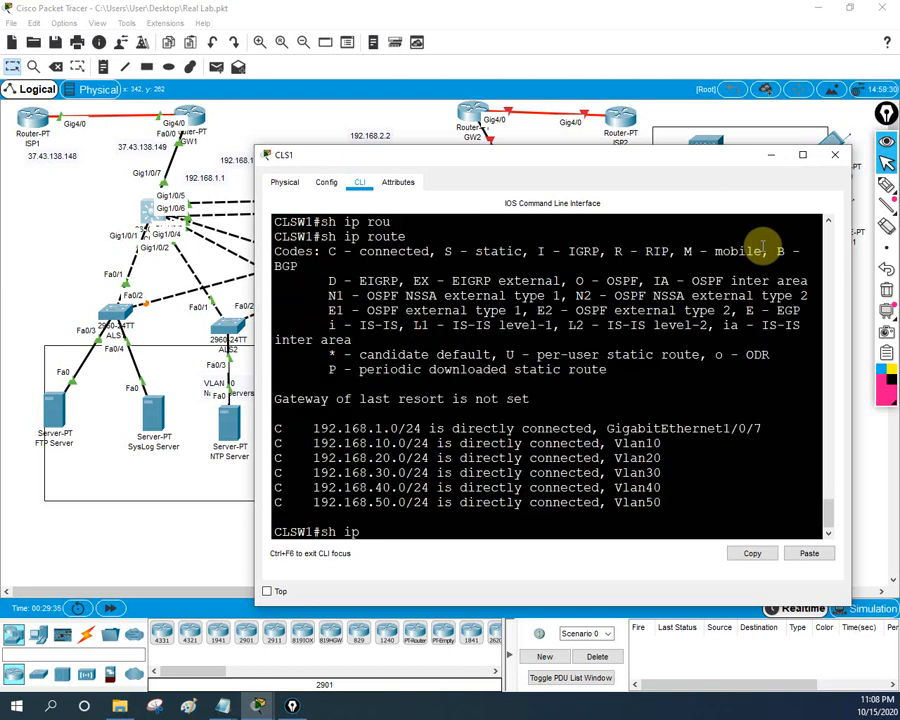
pyautogui.write('sh ip pro')
pyautogui.press('Tab')
pyautogui.press('Return')
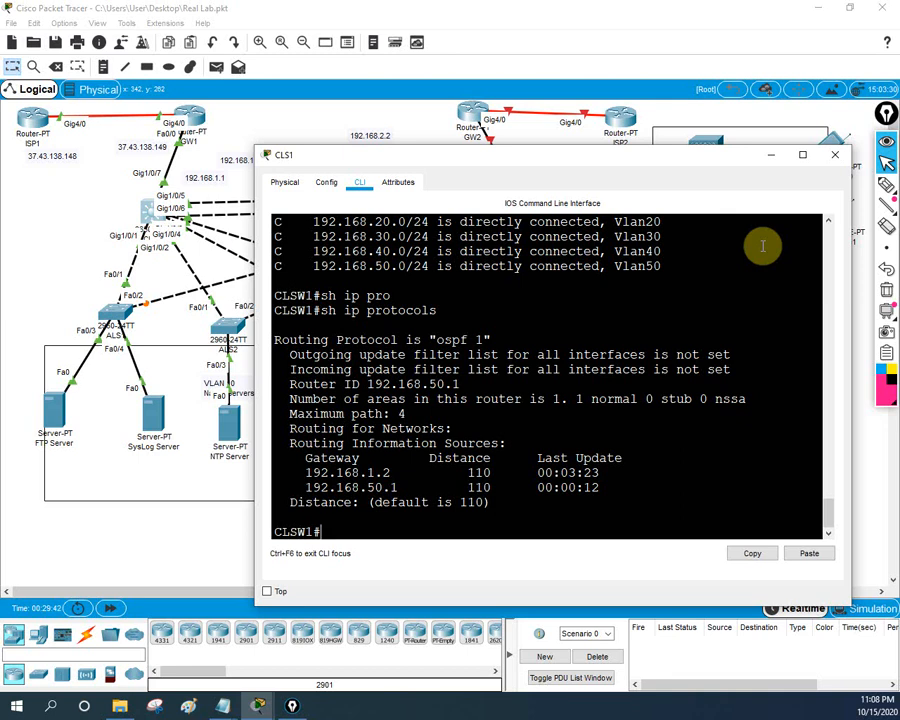
# Switch to the Notepad configuration file and review the step list and the GW1, ISP1, CLSW1, VLAN and SVI sections.
pyautogui.click(771, 154)
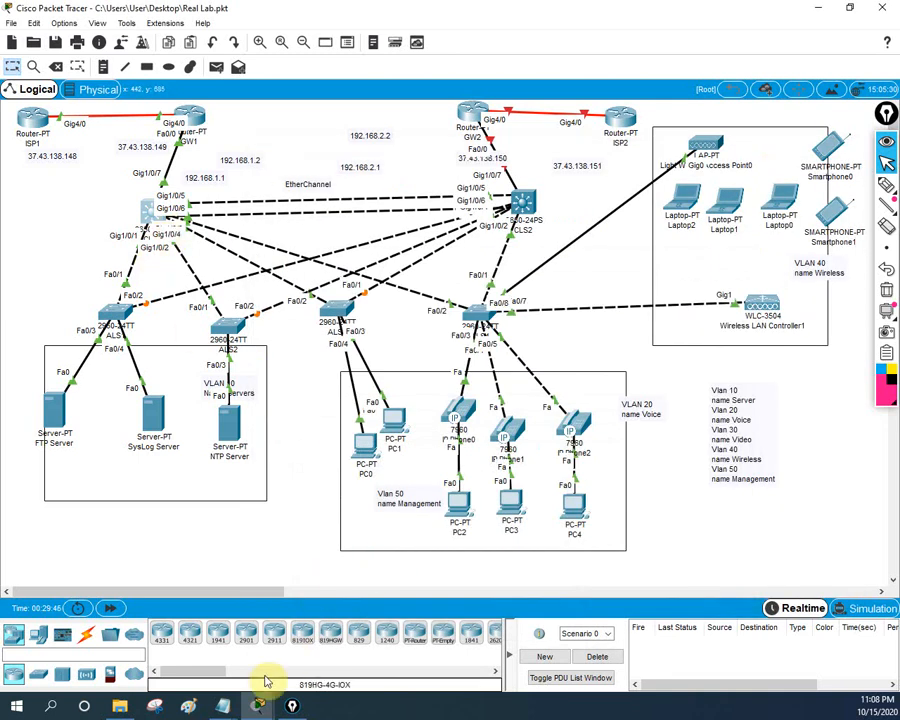
pyautogui.moveTo(224, 704)
pyautogui.click(147, 610)
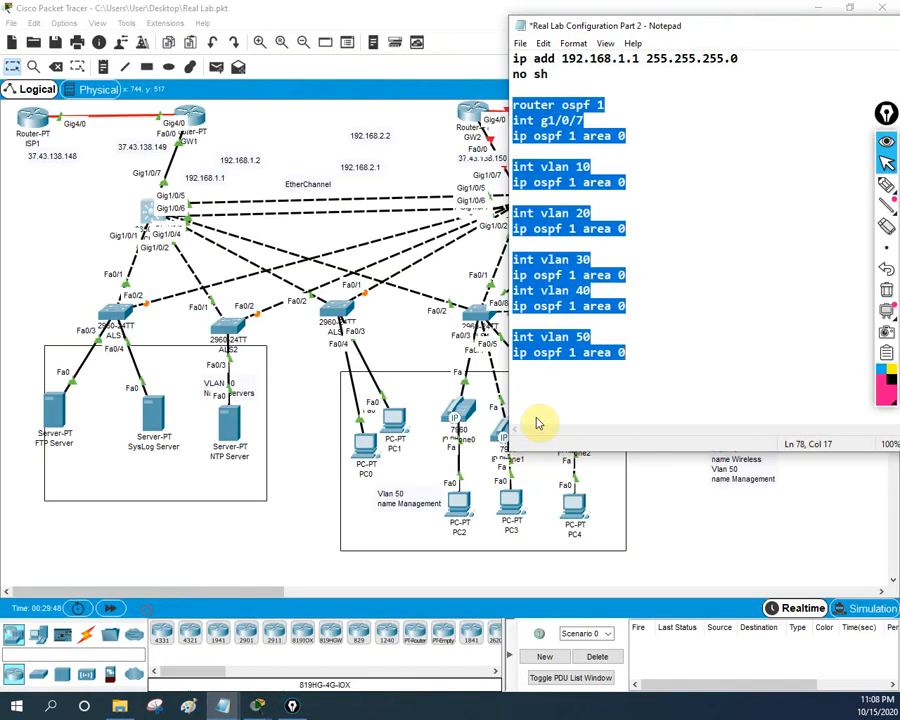
pyautogui.scroll(5, 600, 300)
pyautogui.scroll(8, 610, 310)
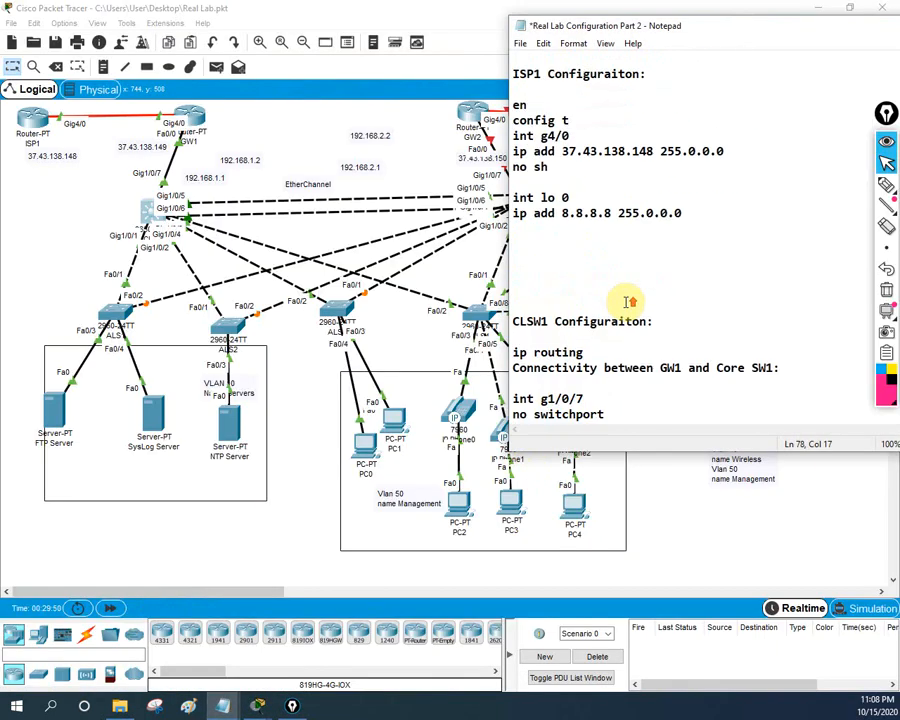
pyautogui.scroll(6, 627, 303)
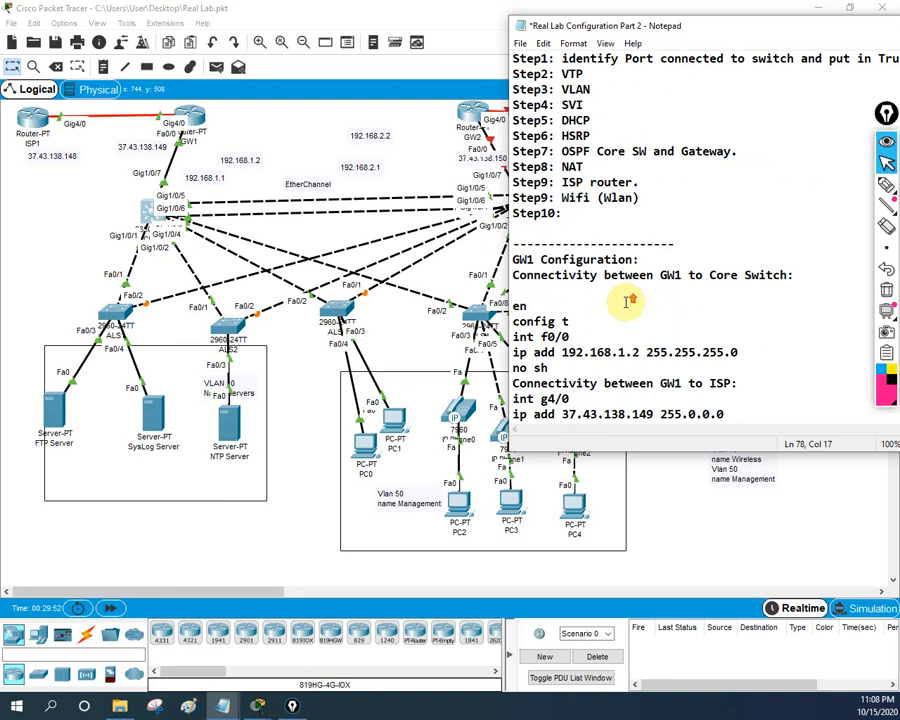
pyautogui.scroll(-3, 627, 303)
pyautogui.scroll(-2, 628, 302)
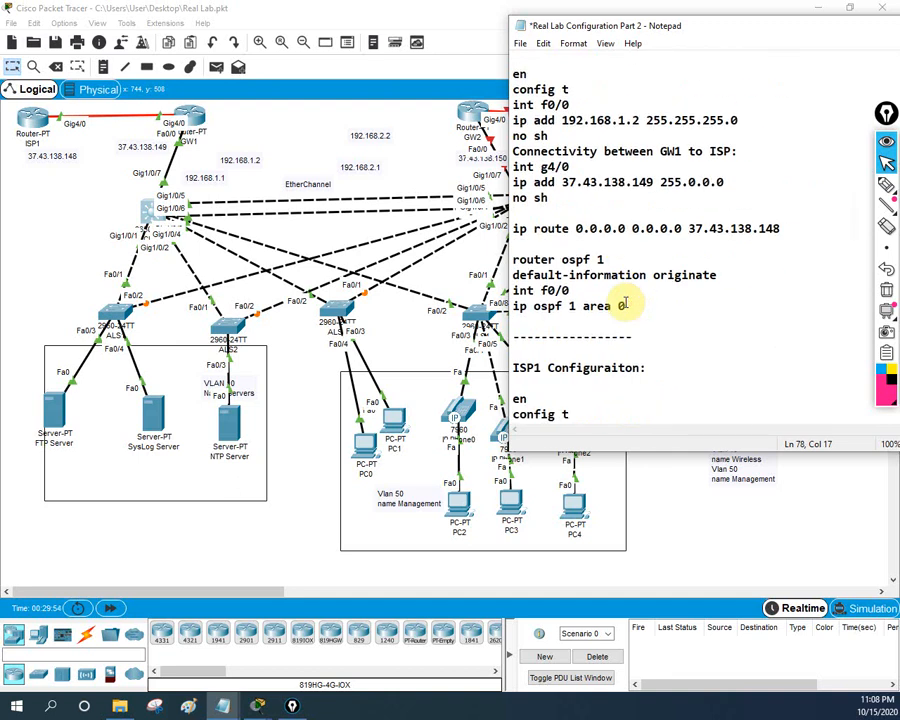
pyautogui.scroll(-12, 625, 302)
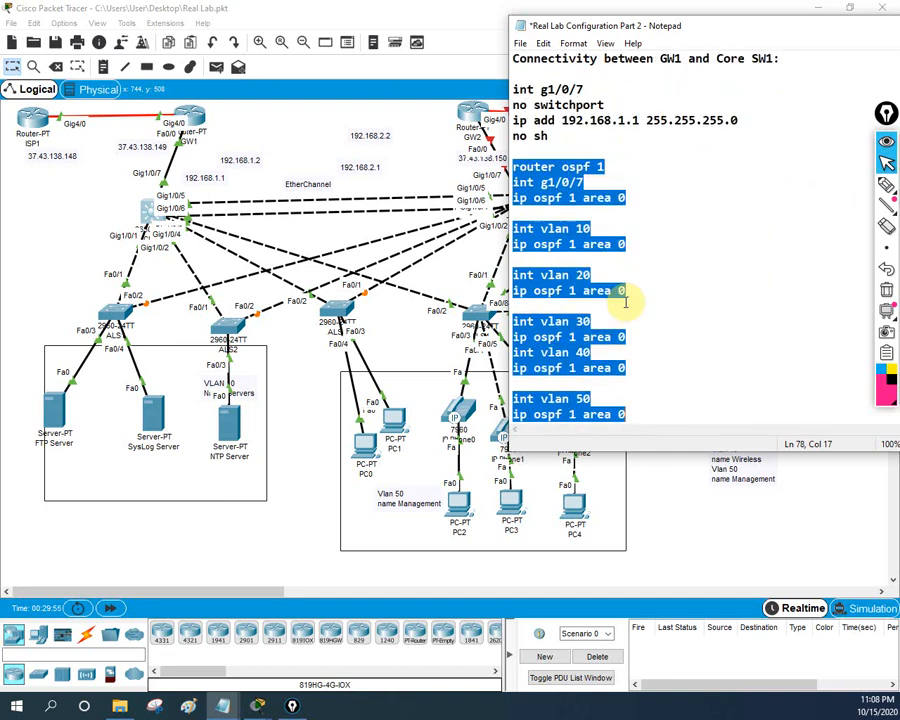
pyautogui.scroll(-14, 626, 302)
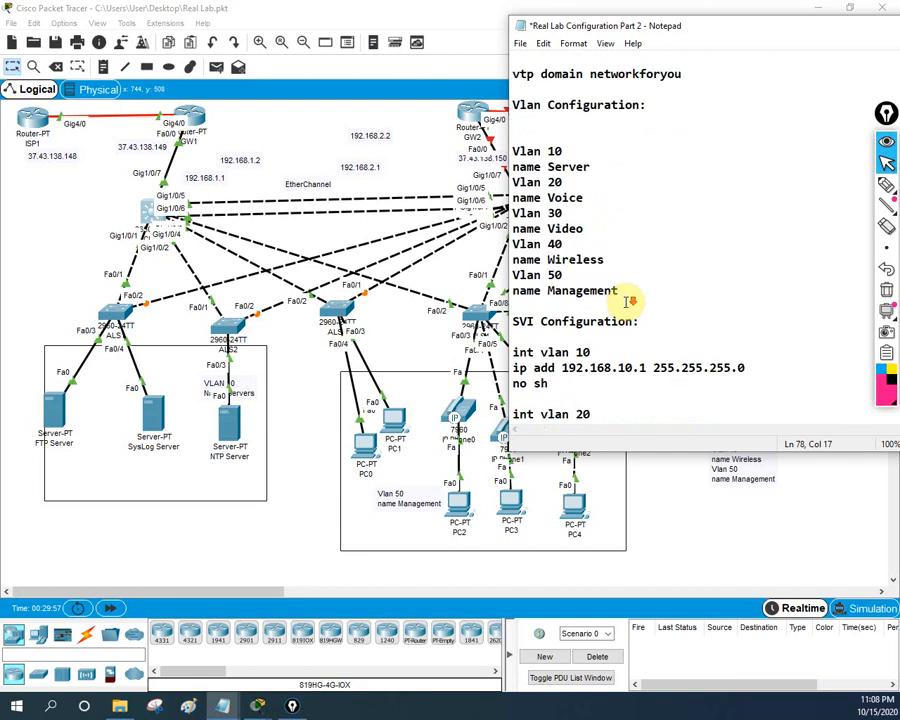
pyautogui.scroll(-5, 626, 302)
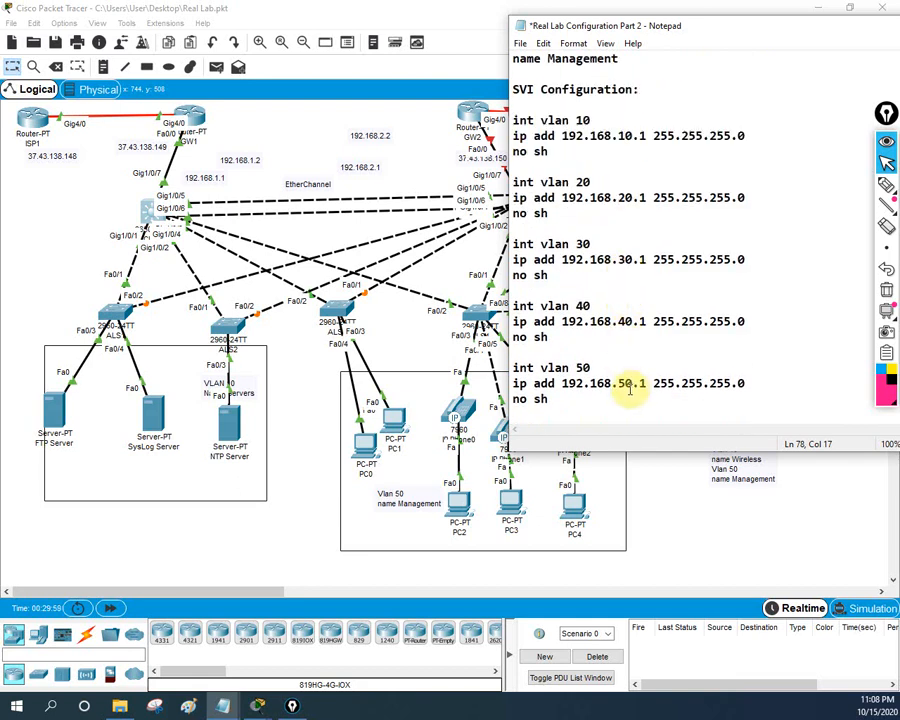
pyautogui.scroll(-2, 645, 384)
pyautogui.scroll(1, 644, 378)
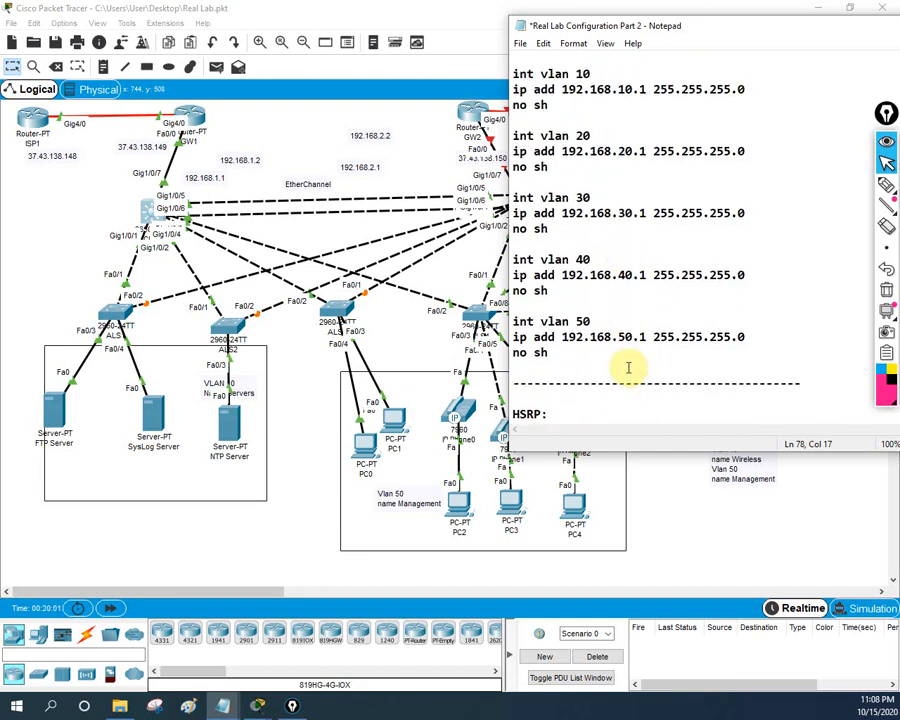
# Return to GW1's command line in Packet Tracer, display the routing table with sh ip route and highlight the 192.168.50.0/24 OSPF route.
pyautogui.click(182, 122)
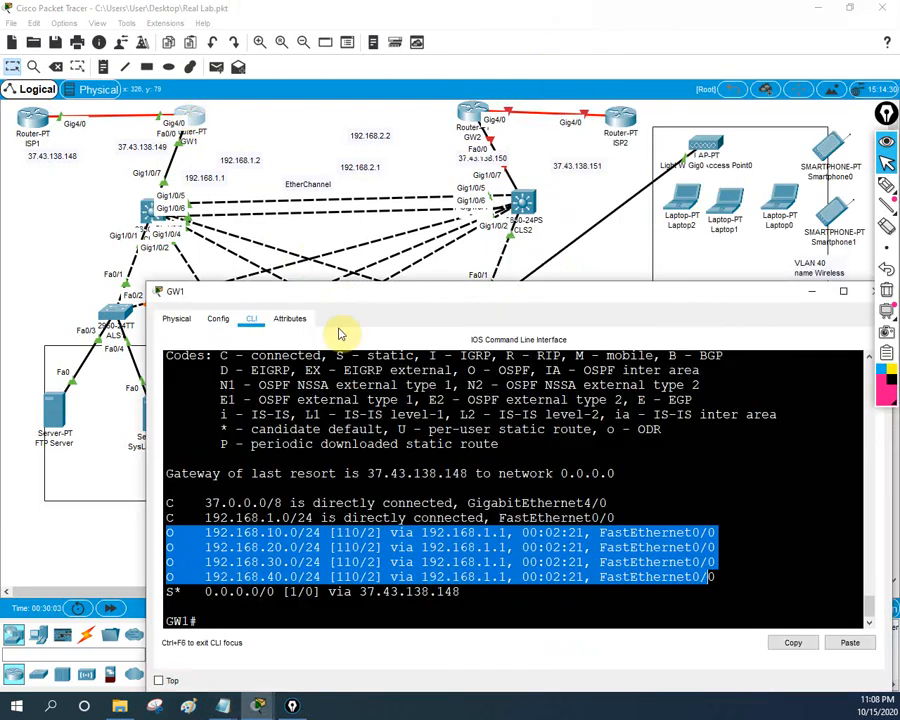
pyautogui.click(630, 480)
pyautogui.write('sh ip route')
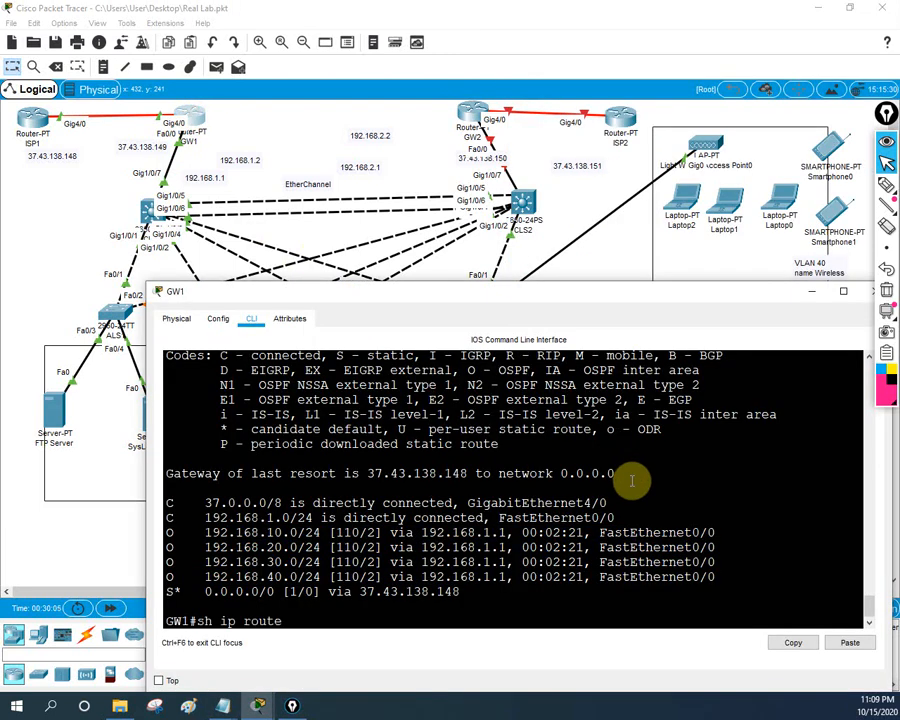
pyautogui.press('Return')
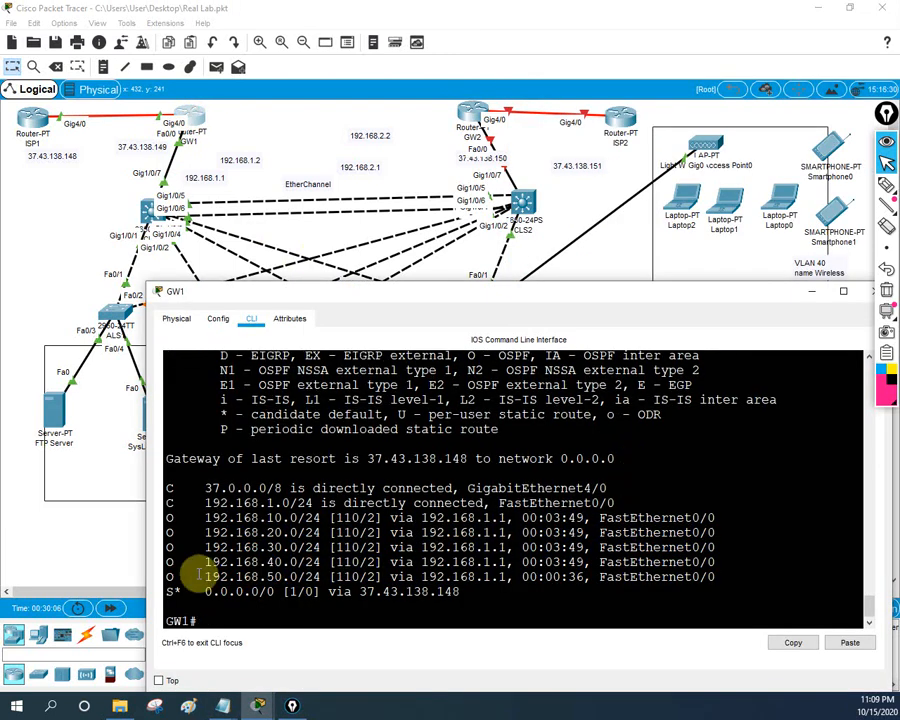
pyautogui.moveTo(170, 578); pyautogui.dragTo(300, 562)
pyautogui.click(342, 591)
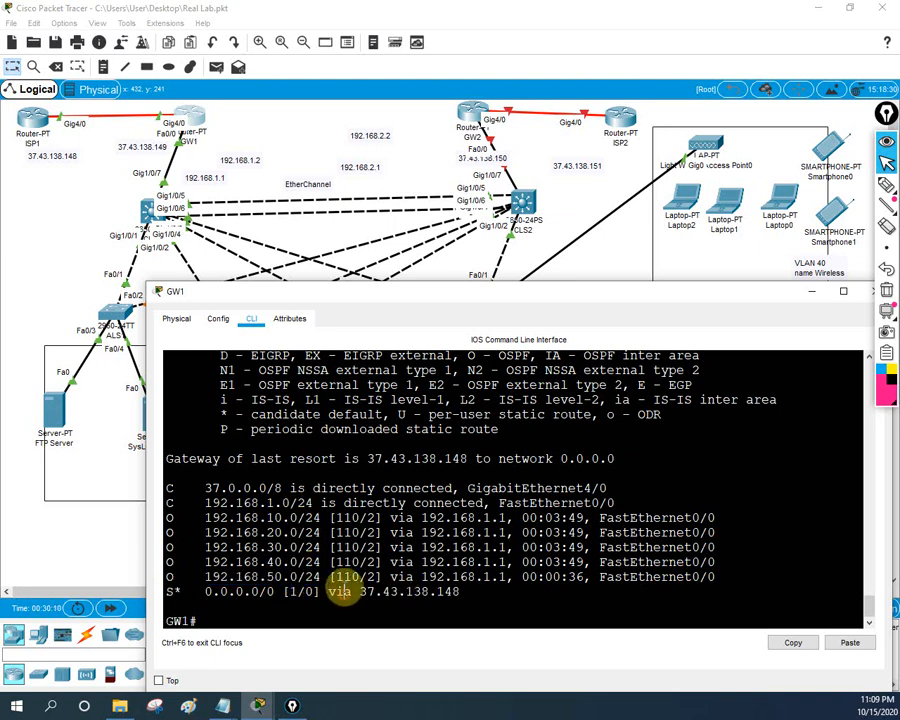
# Display GW1's routing protocols again with sh ip protocols.
pyautogui.write('sh ip pro')
pyautogui.press('Tab')
pyautogui.press('Return')
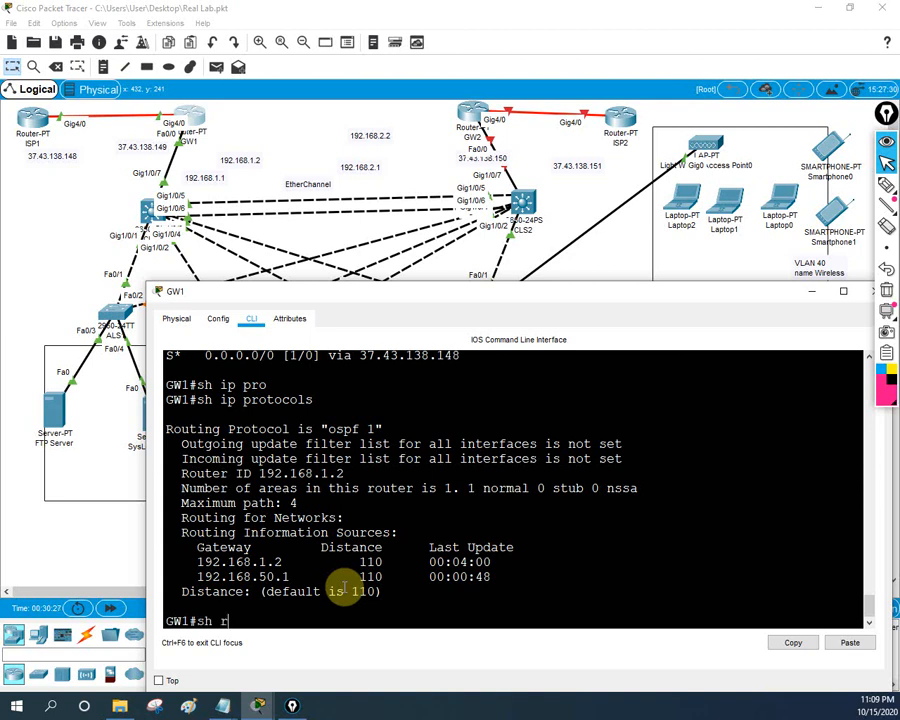
# Display GW1's full running configuration with sh run and examine the interface addresses, OSPF process and default route.
pyautogui.write('un')
pyautogui.press('Return')
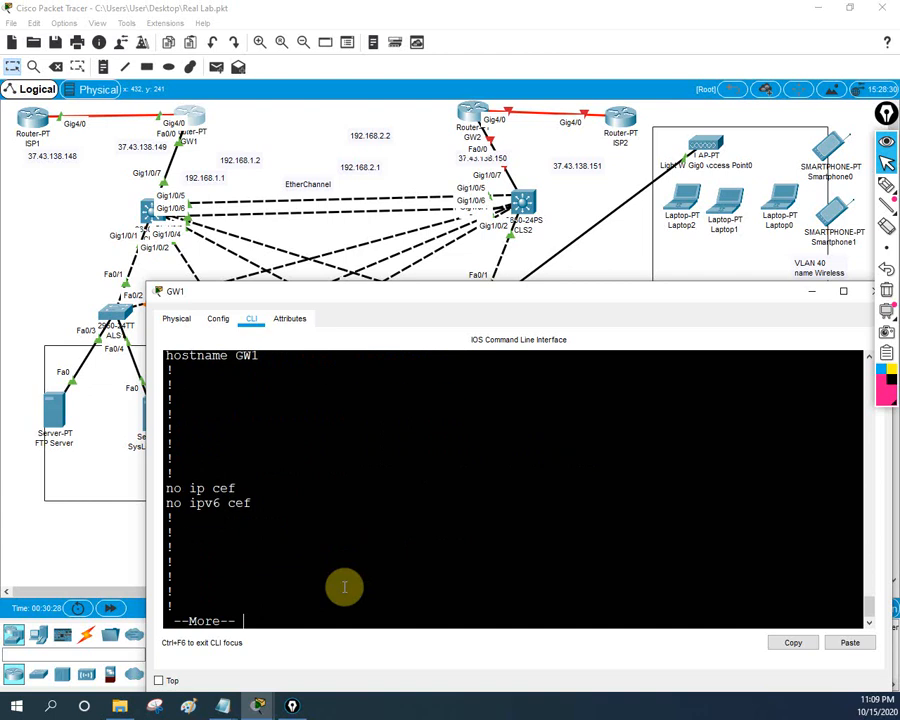
pyautogui.press('space')
pyautogui.press('Return')
pyautogui.press('Return')
pyautogui.press('Return')
pyautogui.press('Return')
pyautogui.press('Return')
pyautogui.press('Return')
pyautogui.press('Return')
pyautogui.press('Return')
pyautogui.press('Return')
pyautogui.press('Return')
pyautogui.press('Return')
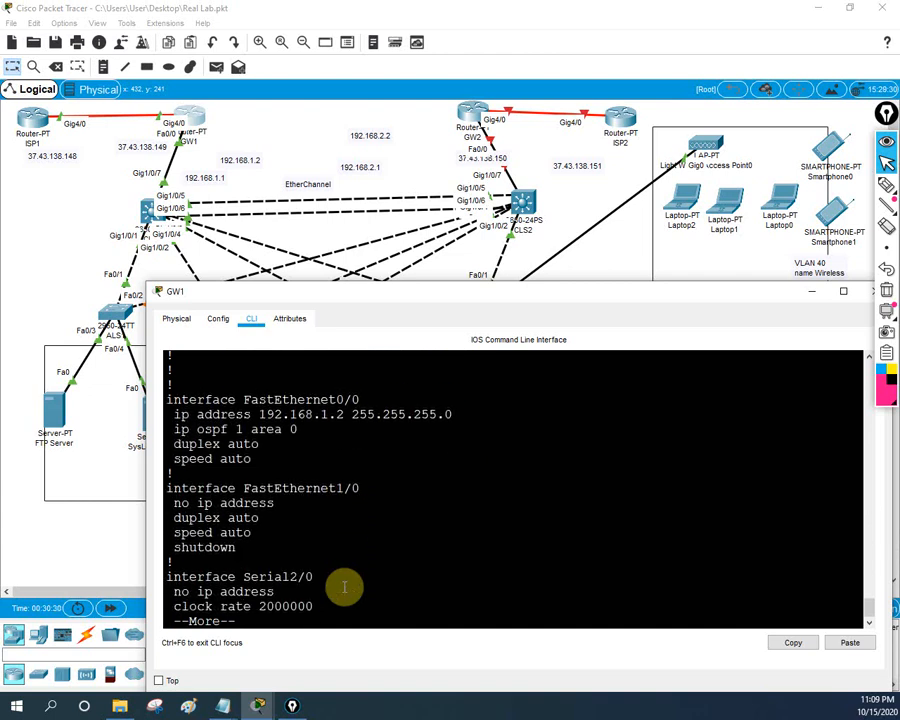
pyautogui.press('Return')
pyautogui.press('Return')
pyautogui.press('Return')
pyautogui.press('Return')
pyautogui.press('Return')
pyautogui.press('Return')
pyautogui.press('Return')
pyautogui.press('Return')
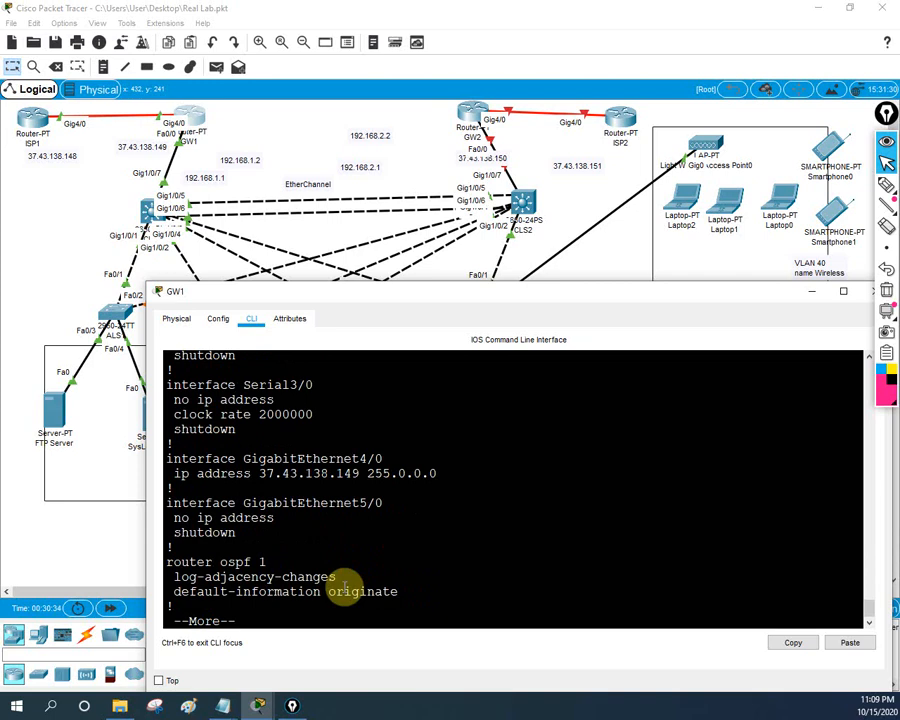
pyautogui.press('Return')
pyautogui.press('Return')
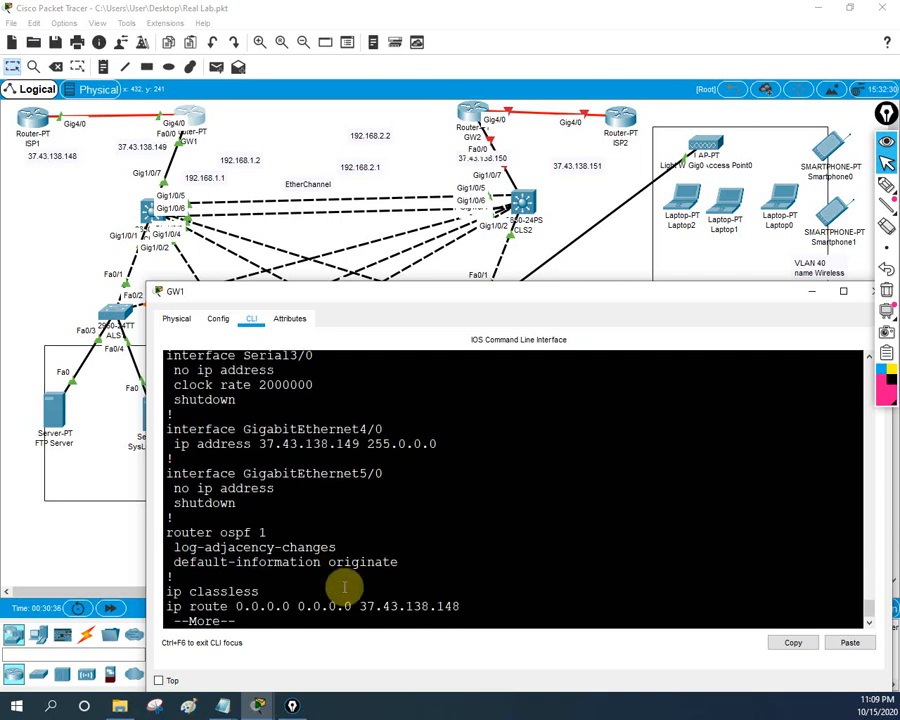
pyautogui.press('Return')
pyautogui.press('Return')
pyautogui.press('Return')
pyautogui.press('Return')
pyautogui.press('Return')
pyautogui.press('Return')
pyautogui.press('Return')
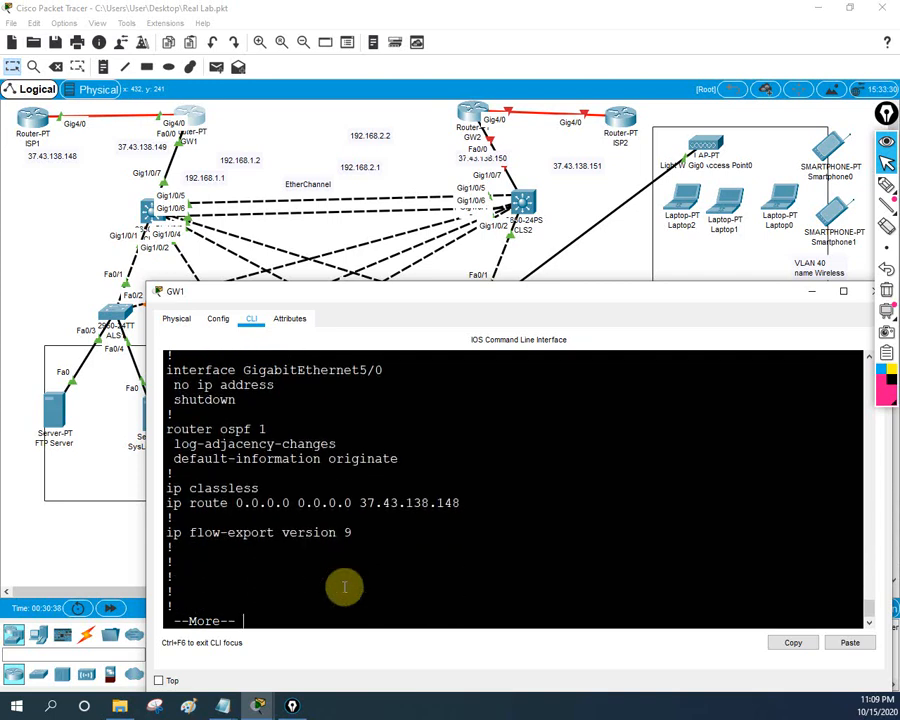
pyautogui.press('Return')
pyautogui.press('Return')
pyautogui.press('Return')
pyautogui.press('Return')
pyautogui.press('Return')
pyautogui.press('Return')
pyautogui.press('Return')
pyautogui.press('Return')
pyautogui.press('Return')
pyautogui.press('Return')
pyautogui.press('Return')
pyautogui.press('Return')
pyautogui.press('Return')
pyautogui.press('Return')
pyautogui.press('Return')
pyautogui.press('Return')
pyautogui.press('Return')
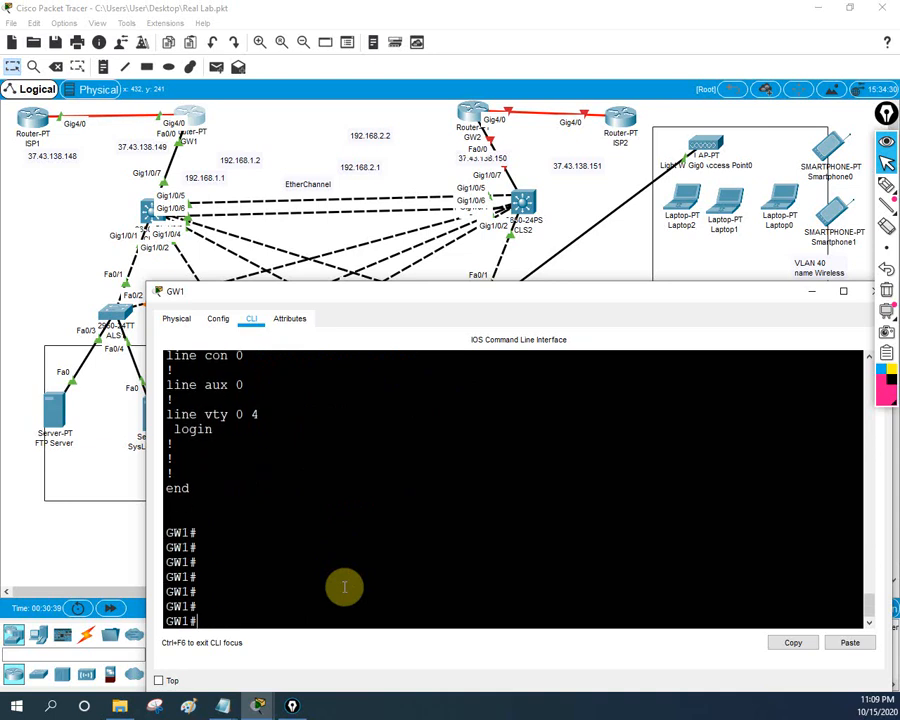
pyautogui.press('Return')
# Display GW1's routing table once more with sh ip route.
pyautogui.write('s')
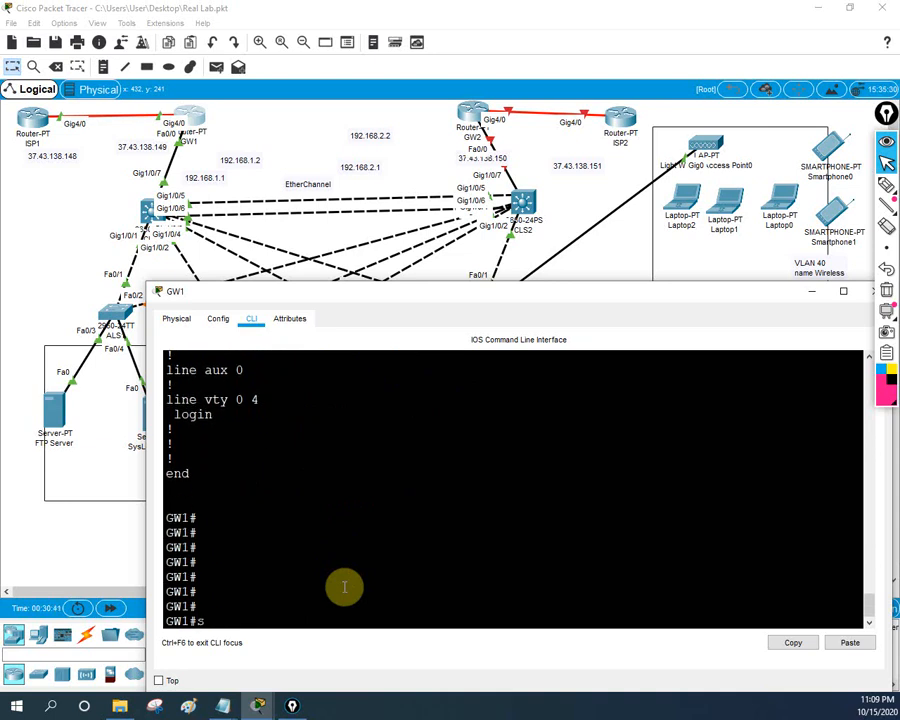
pyautogui.write('h ip ro')
pyautogui.press('Tab')
pyautogui.press('Return')
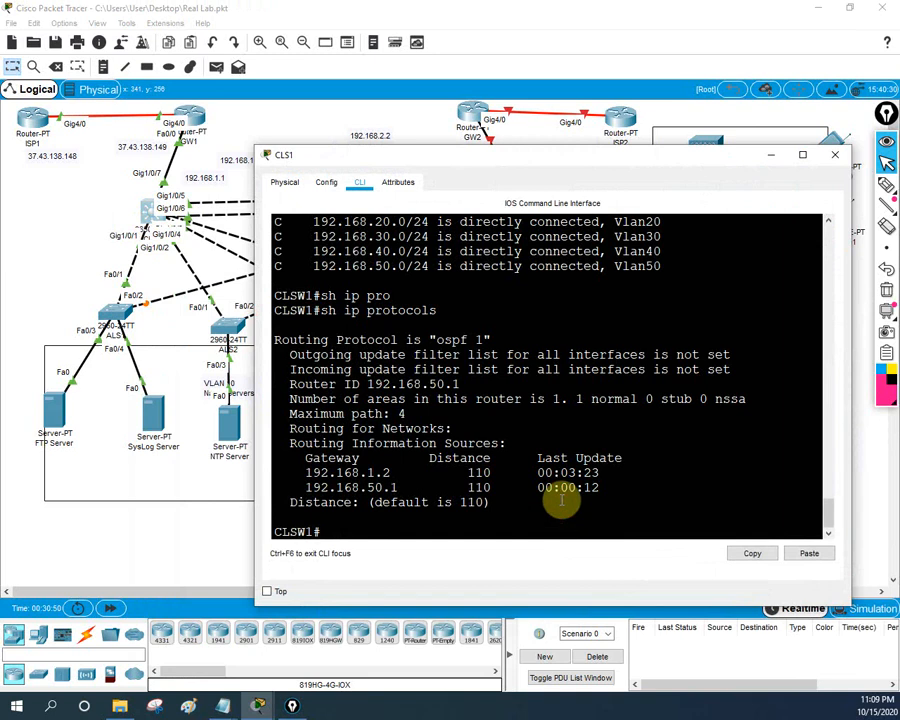
# Rerun sh ip protocols and sh ip route on core switch CLSW1.
pyautogui.press('Up')
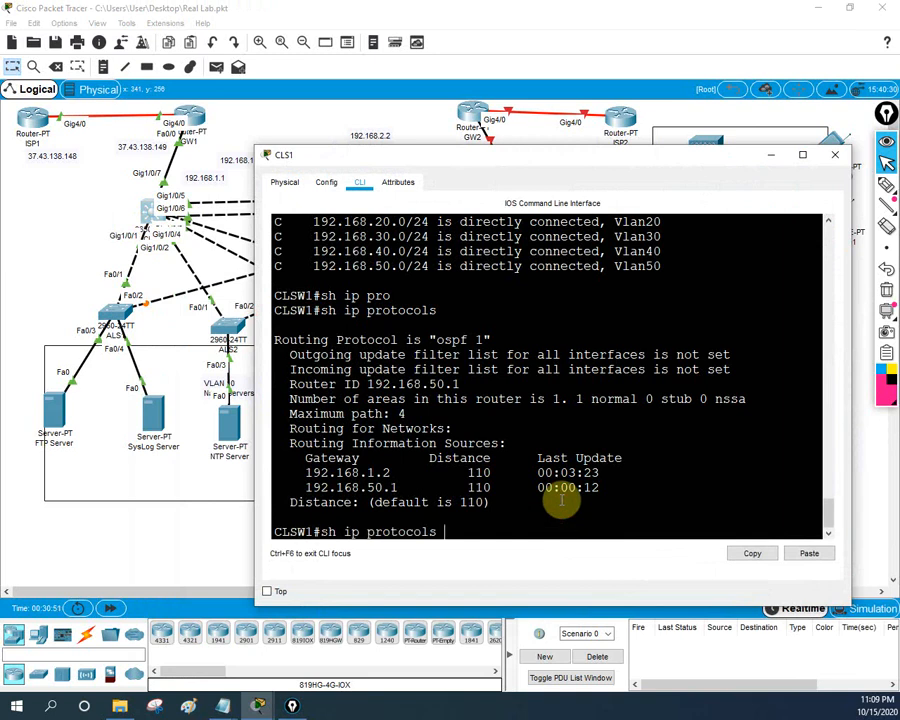
pyautogui.press('Return')
pyautogui.press('Up')
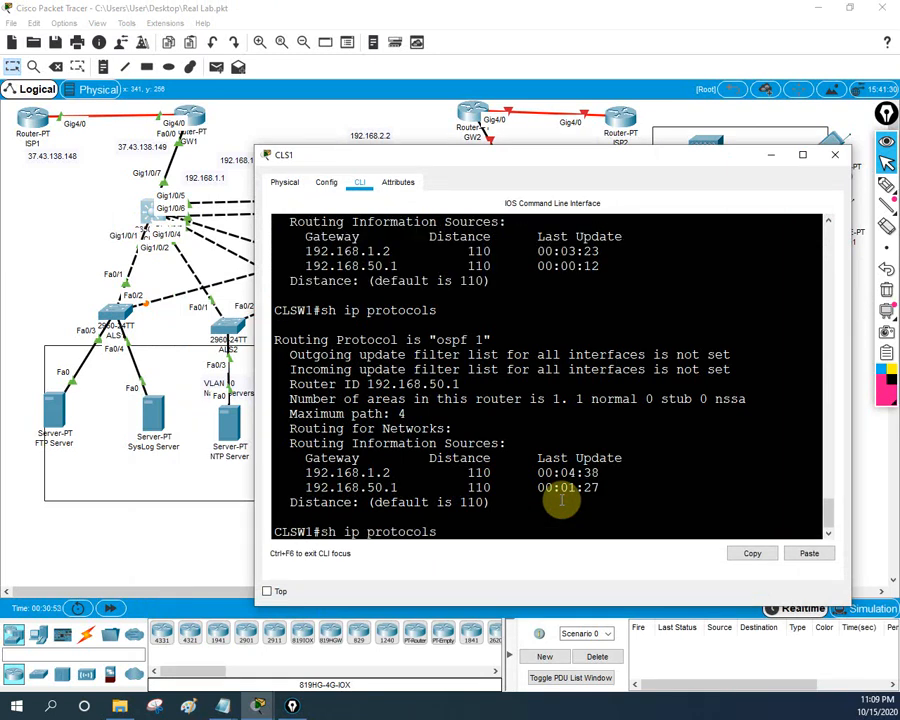
pyautogui.press('Up')
pyautogui.press('Return')
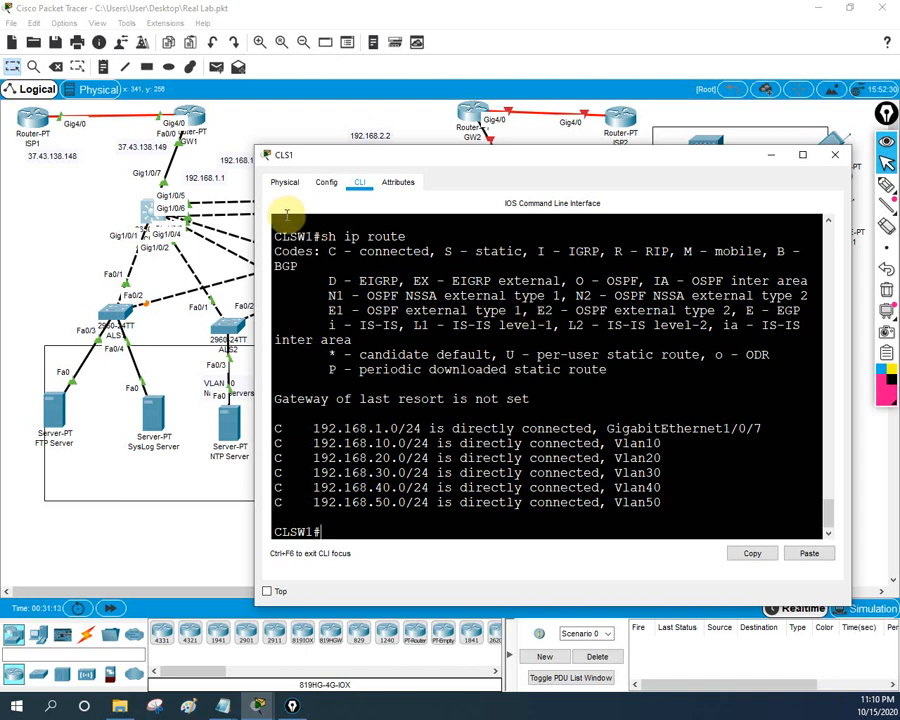
# Shift the CLS1 window to reveal GW1's address label and ping 192.168.1.2 from CLSW1.
pyautogui.moveTo(282, 156); pyautogui.dragTo(322, 154)
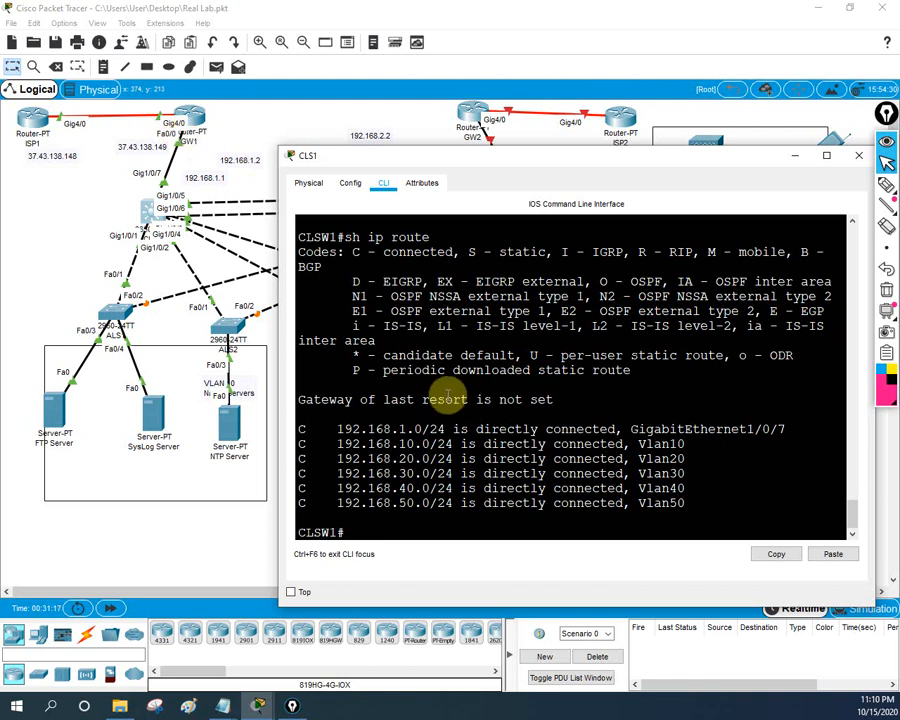
pyautogui.scroll(-1, 446, 394)
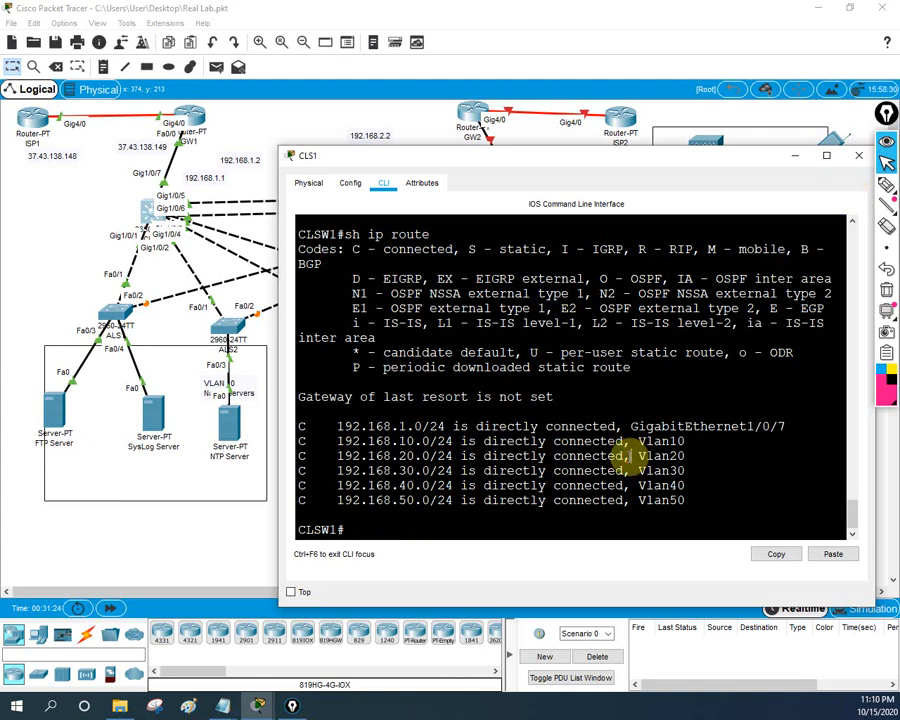
pyautogui.write('ing 192.168.')
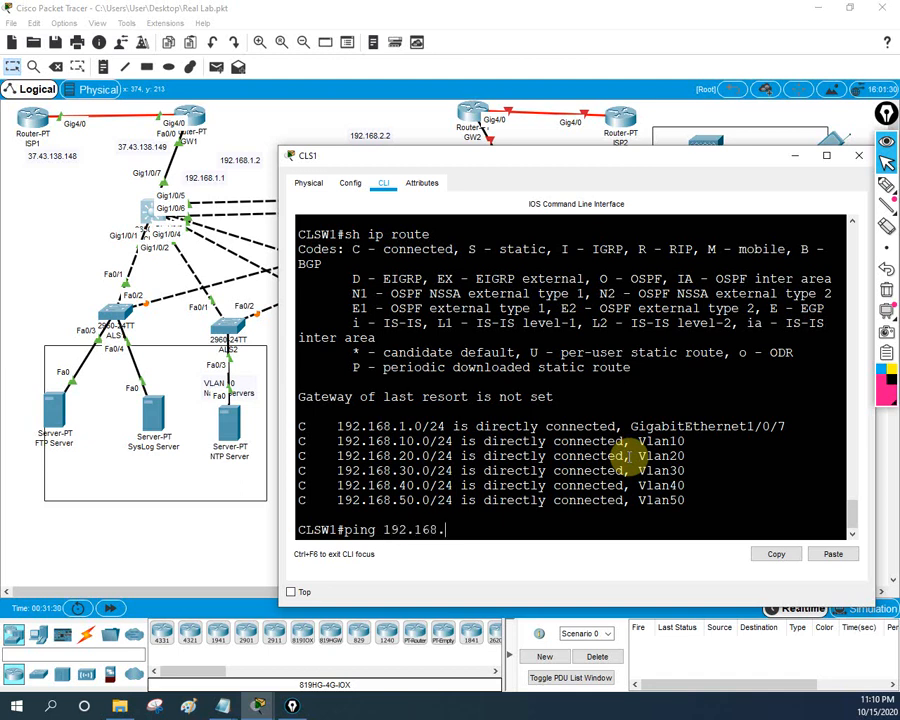
pyautogui.write('1.')
pyautogui.write('2')
pyautogui.press('Return')
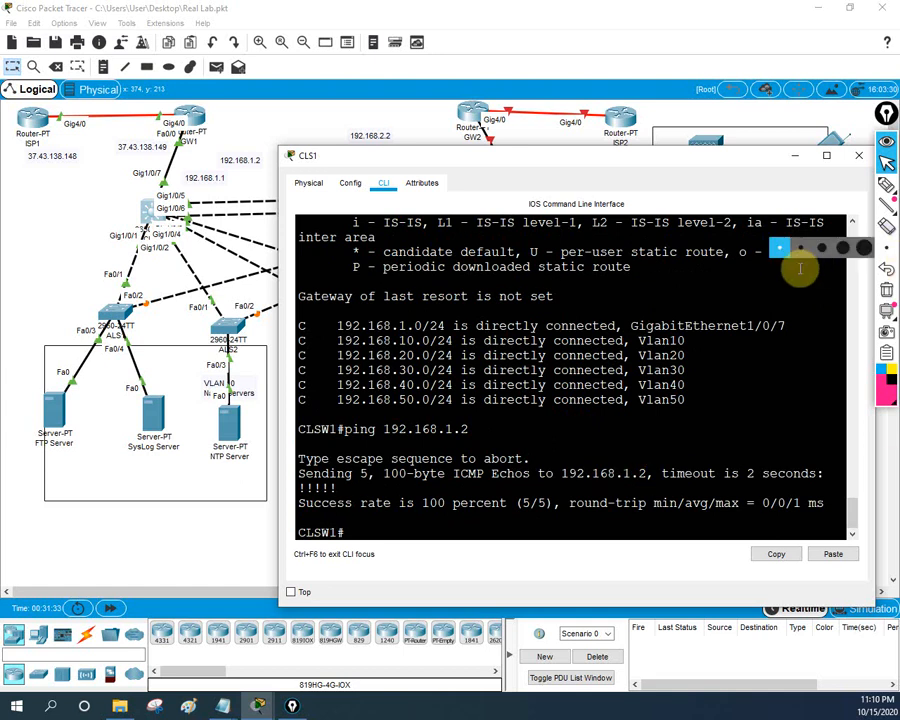
# Close the CLS1 window and check the IP configuration of PC0 in the VLAN 50 Management area.
pyautogui.click(858, 155)
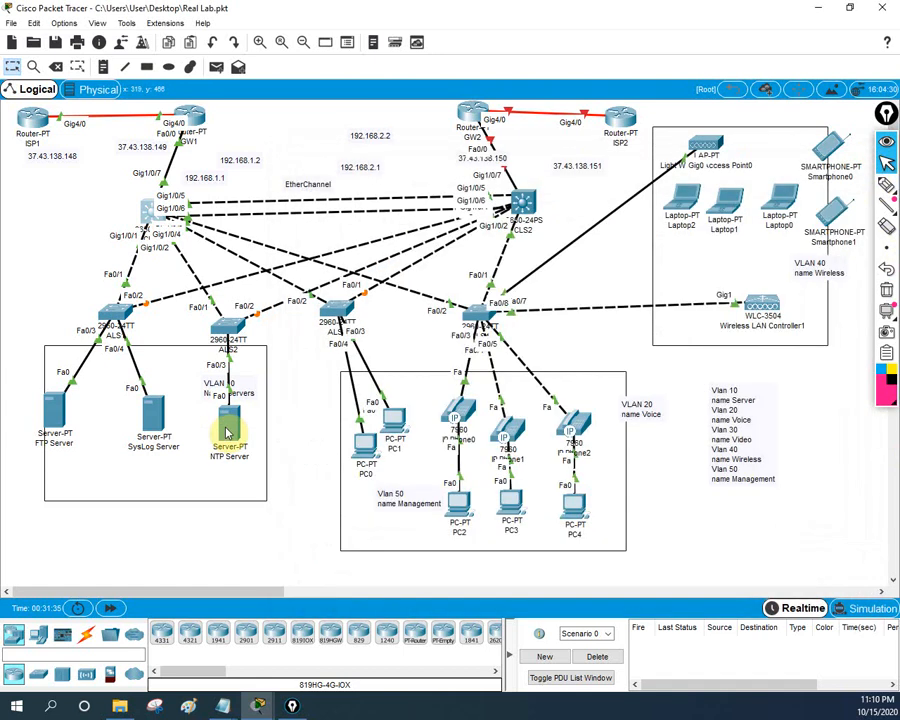
pyautogui.click(368, 450)
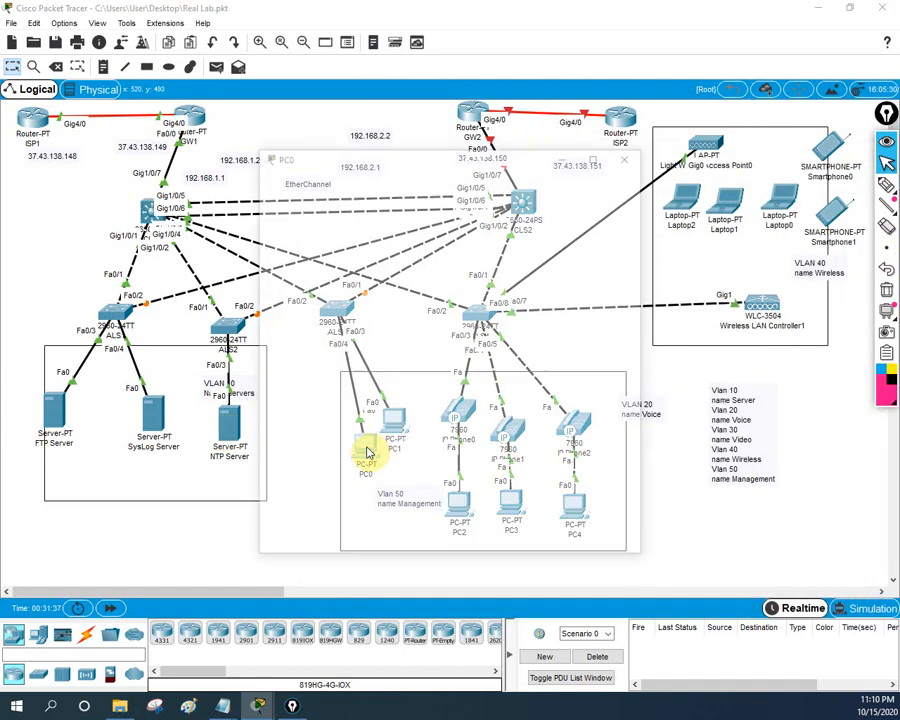
pyautogui.click(367, 182)
pyautogui.click(312, 235)
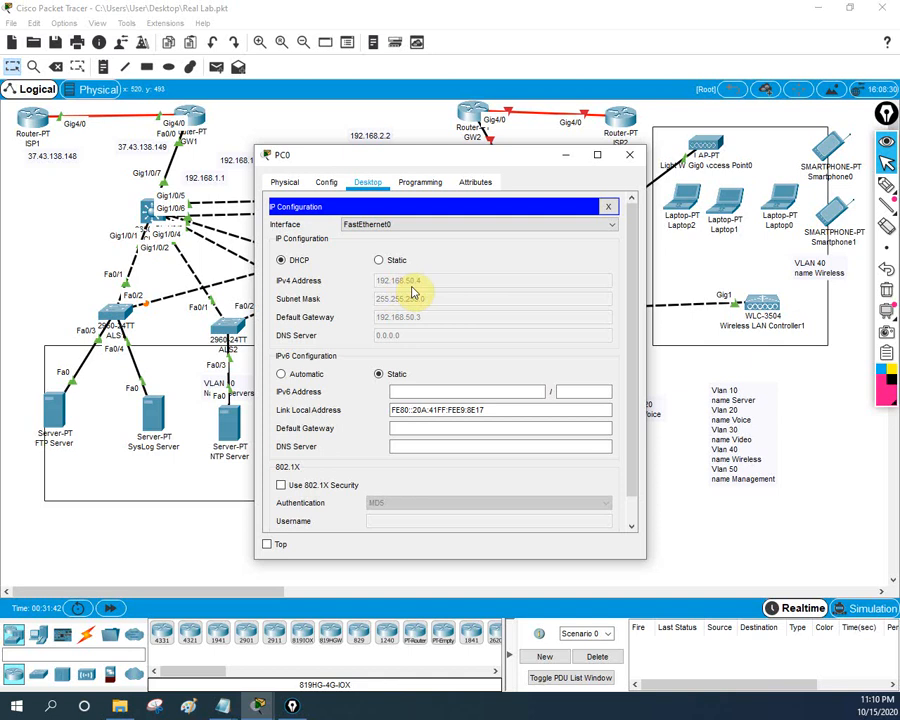
pyautogui.click(607, 206)
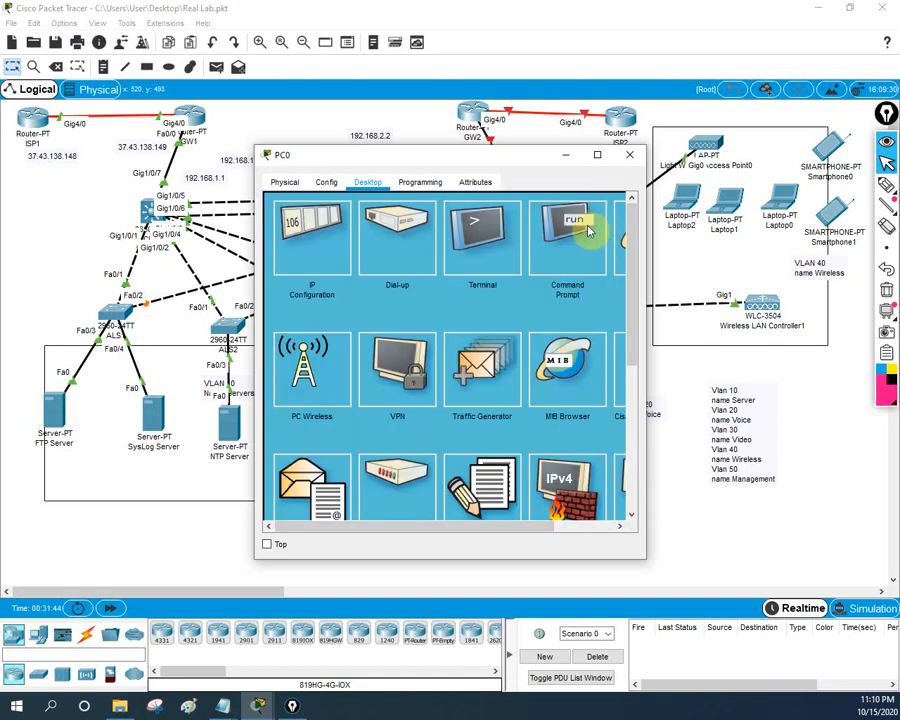
# Ping 192.168.1.1 from PC0's command prompt.
pyautogui.click(590, 231)
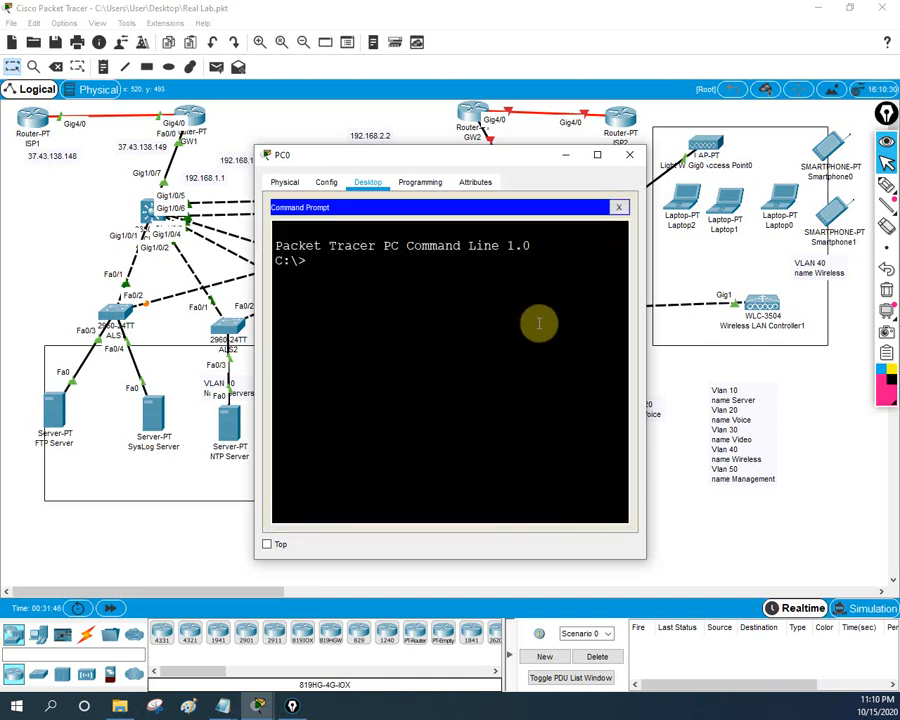
pyautogui.write('ping ')
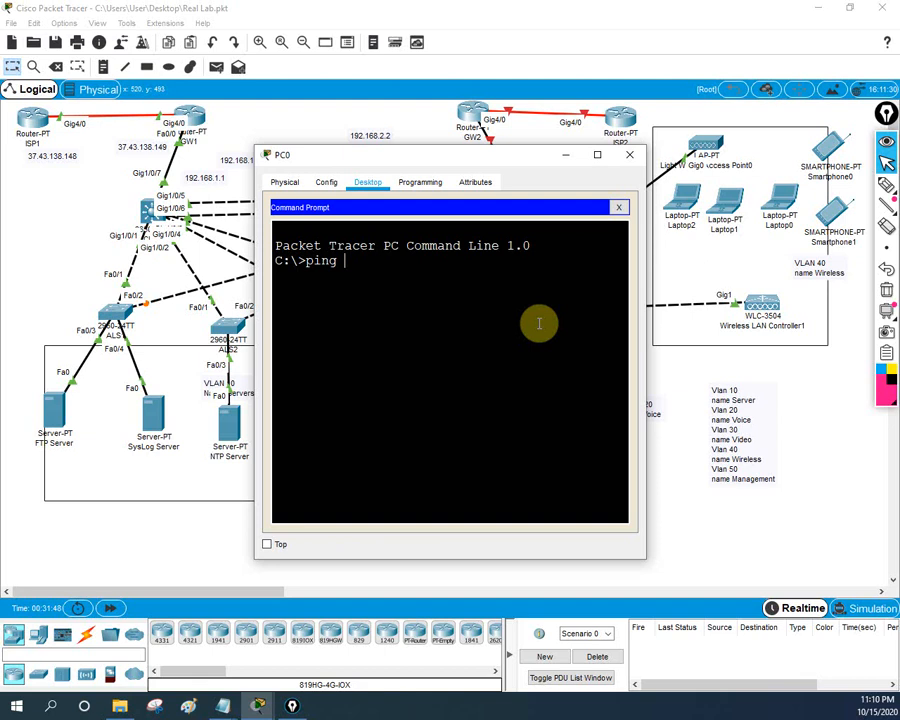
pyautogui.write('1')
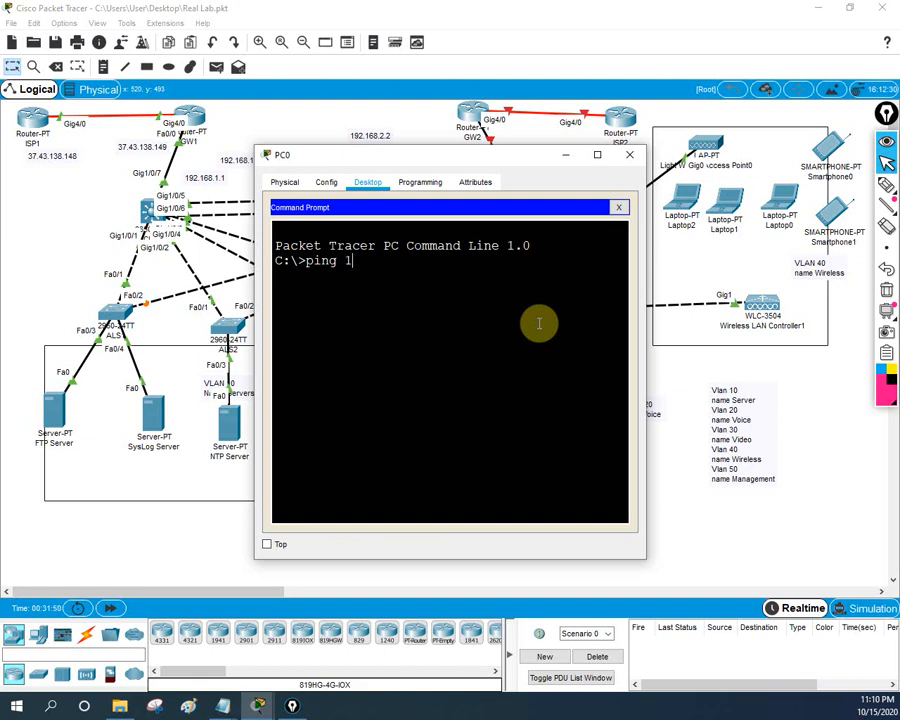
pyautogui.write('92.168.1.1')
pyautogui.press('Return')
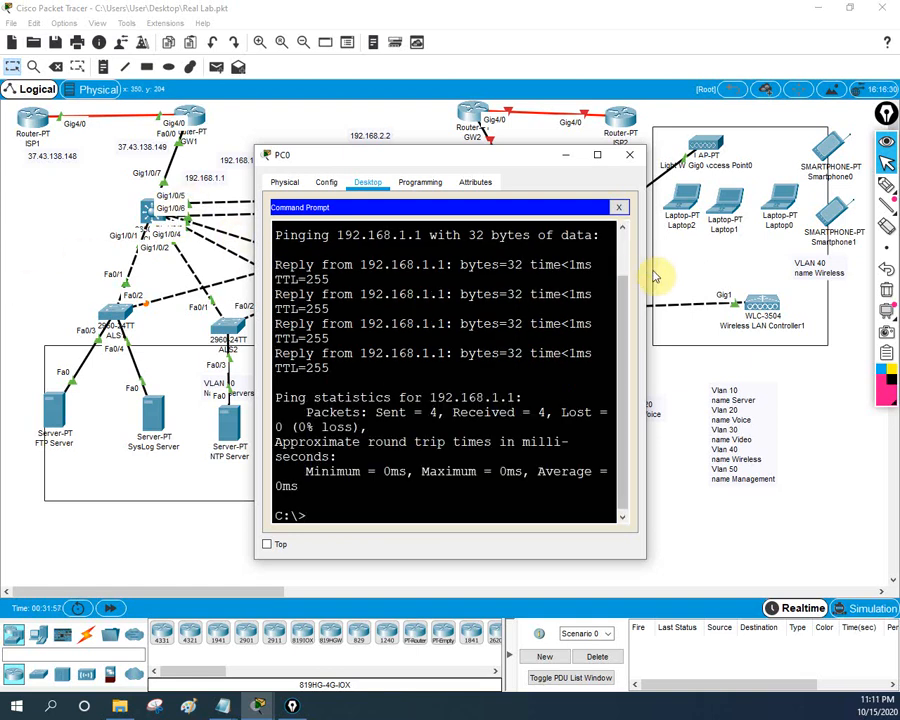
# Widen the PC0 window, ping GW1's address 192.168.1.2 from its command prompt, and minimize the window.
pyautogui.moveTo(649, 268); pyautogui.dragTo(862, 308)
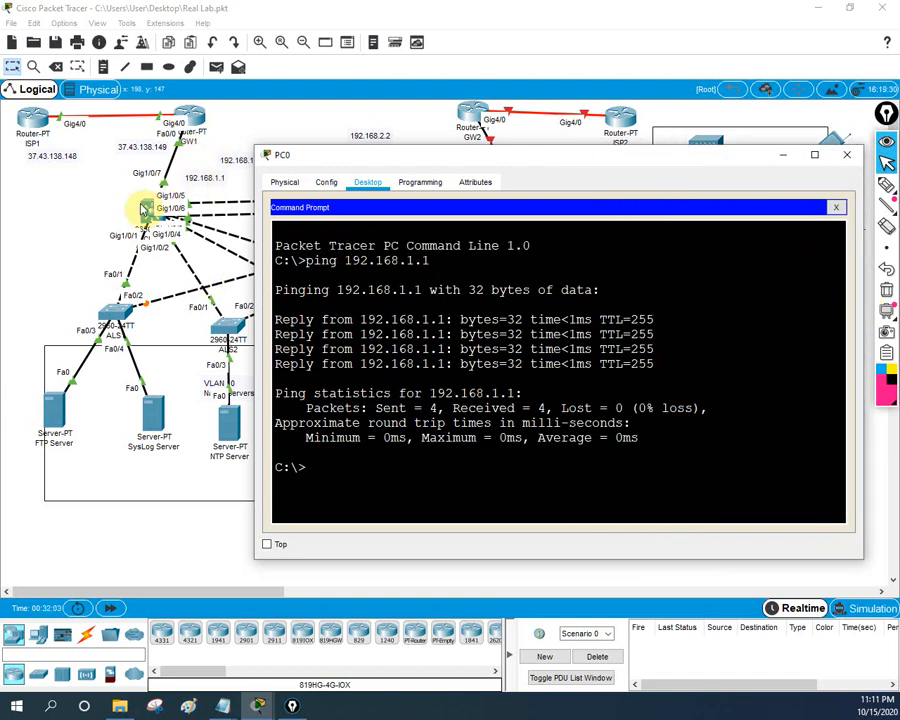
pyautogui.click(483, 479)
pyautogui.press('Up')
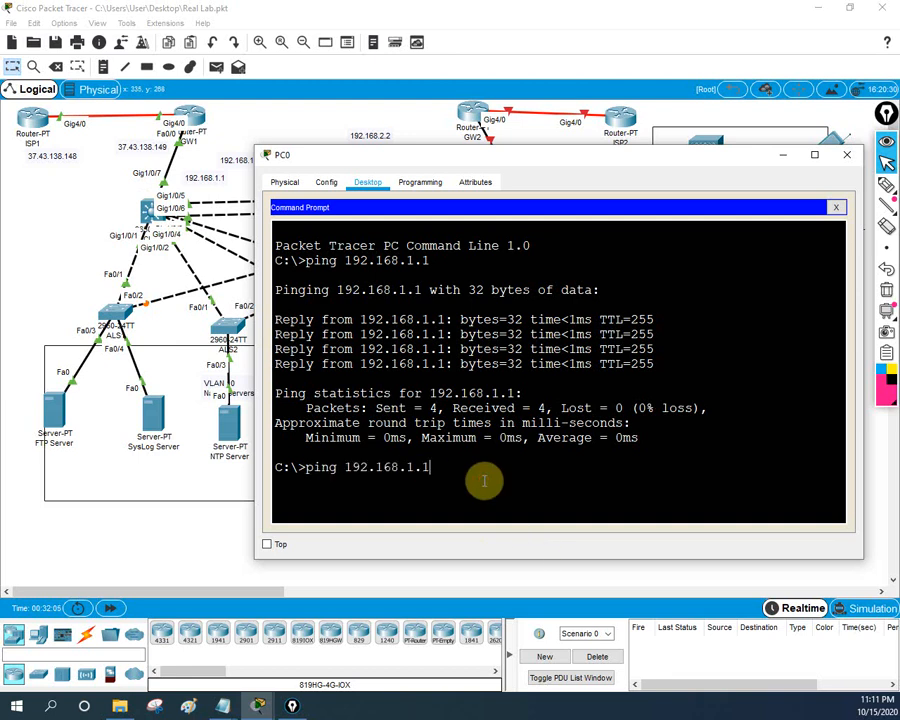
pyautogui.press('BackSpace')
pyautogui.write('2')
pyautogui.press('Return')
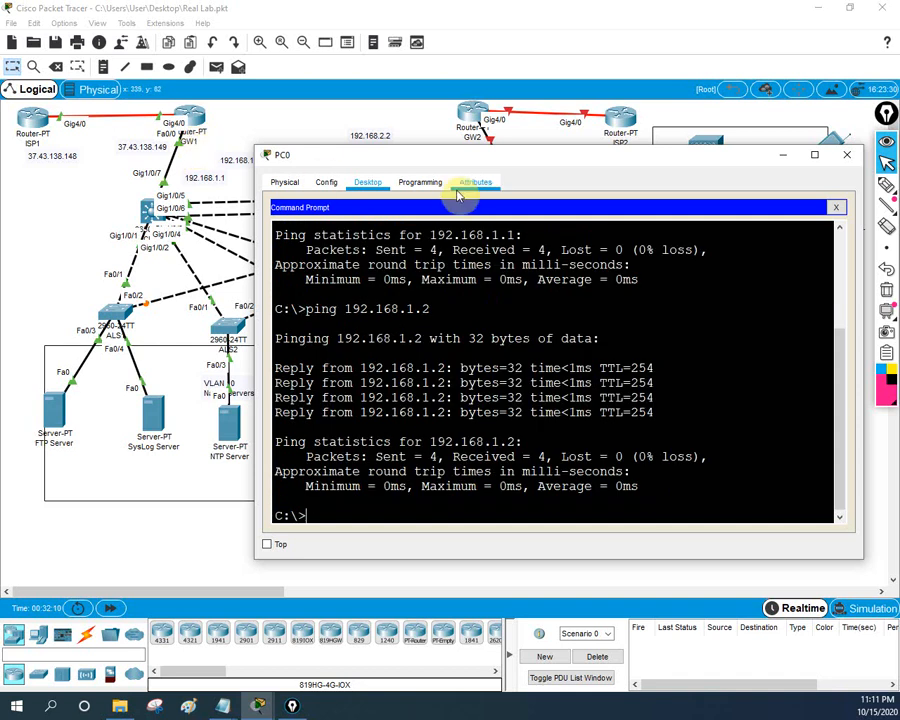
pyautogui.click(779, 160)
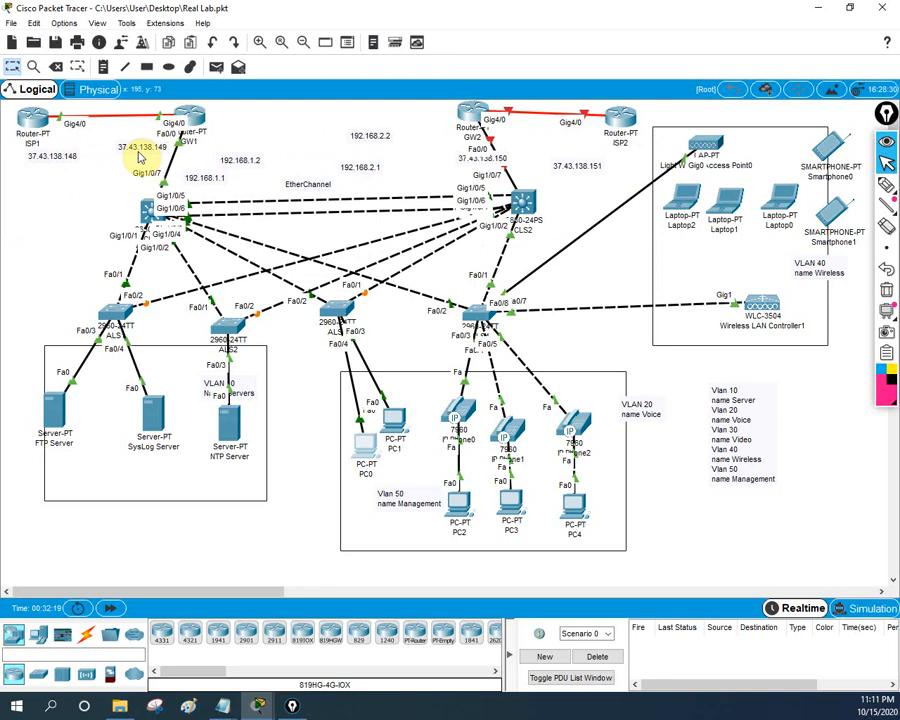
# Switch to the Real Lab Configuration Part 2 notes in Notepad and insert a blank line after GW1's OSPF commands.
pyautogui.moveTo(222, 706)
pyautogui.click(150, 632)
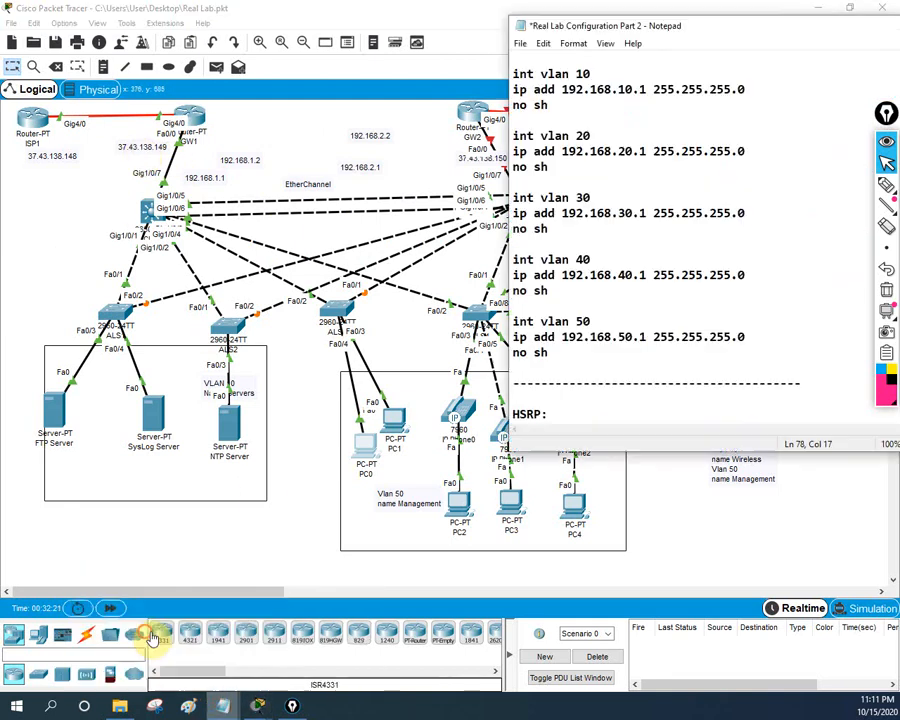
pyautogui.scroll(6, 626, 330)
pyautogui.scroll(14, 630, 321)
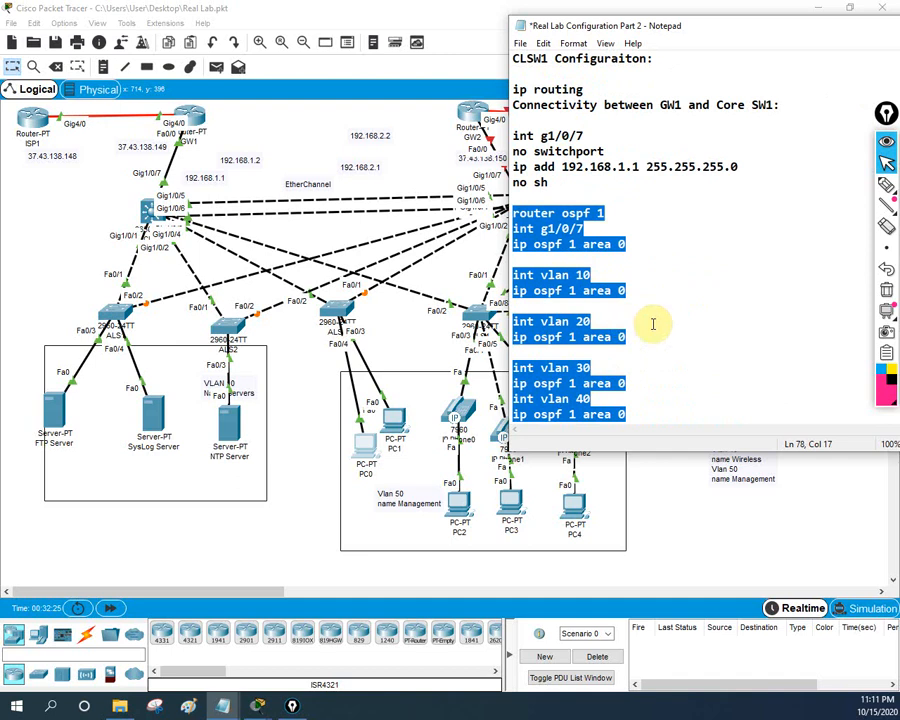
pyautogui.scroll(6, 650, 323)
pyautogui.scroll(11, 660, 322)
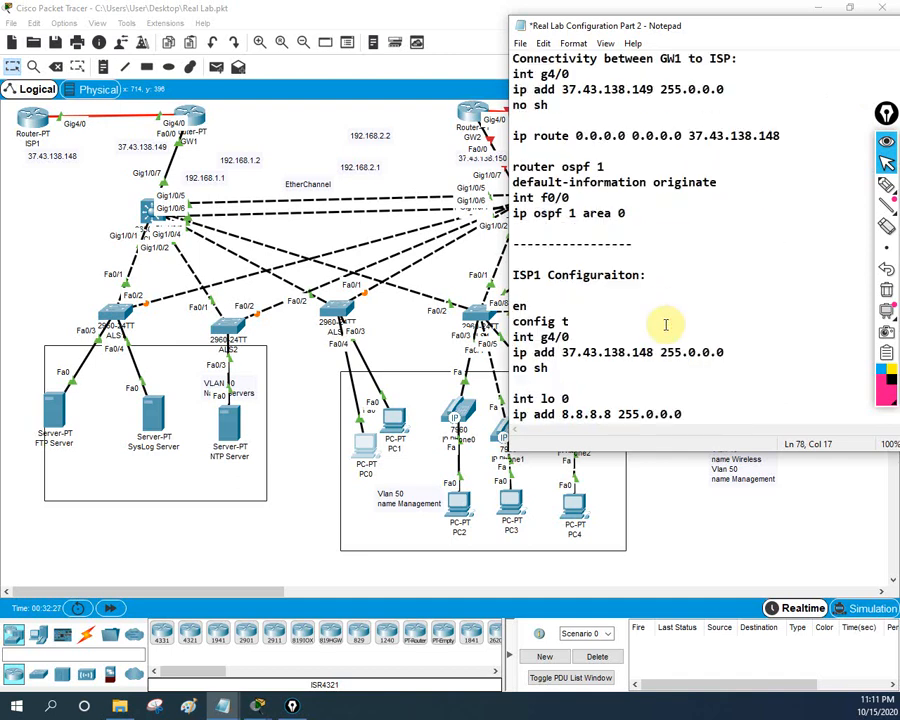
pyautogui.scroll(-1, 612, 360)
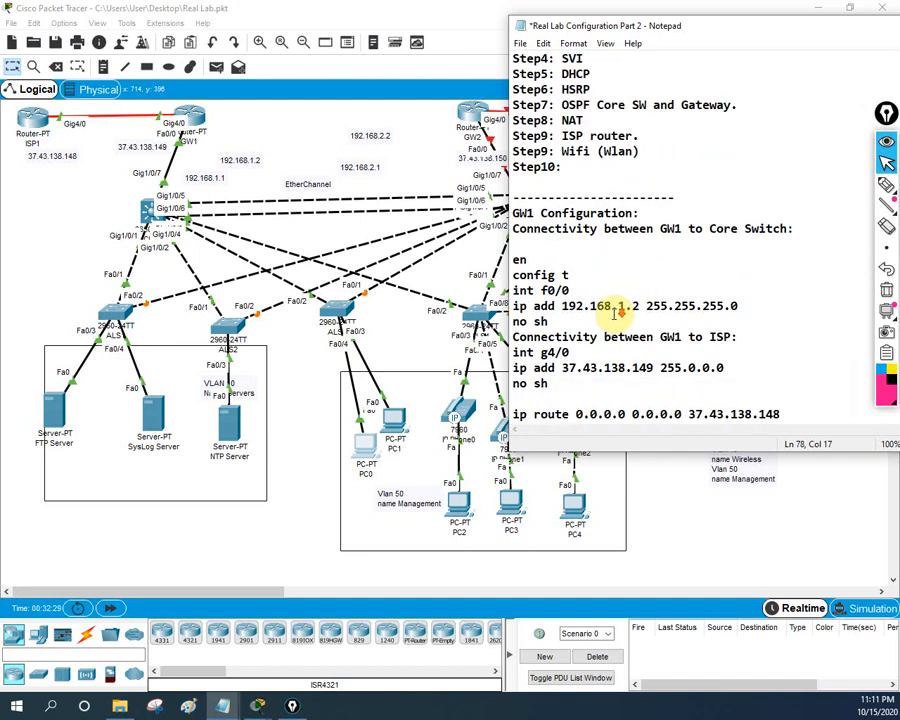
pyautogui.scroll(-3, 594, 305)
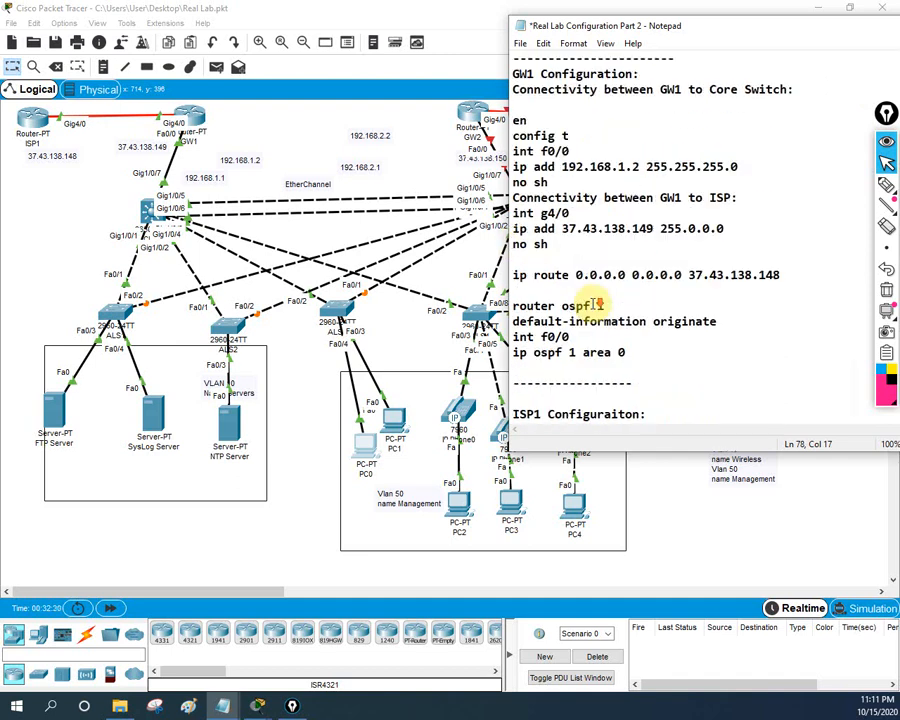
pyautogui.click(527, 370)
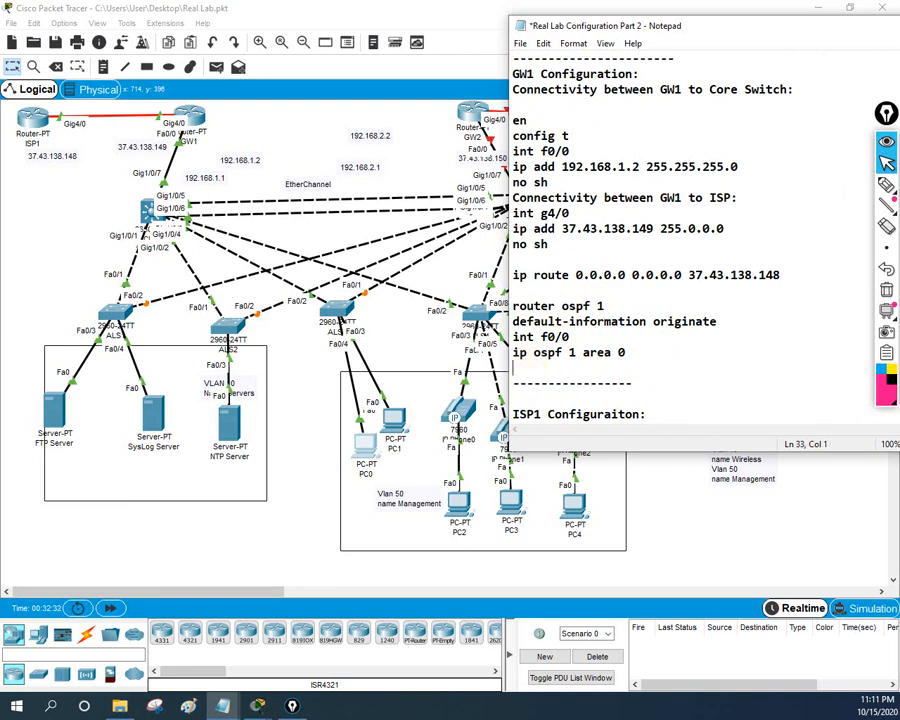
pyautogui.press('Return')
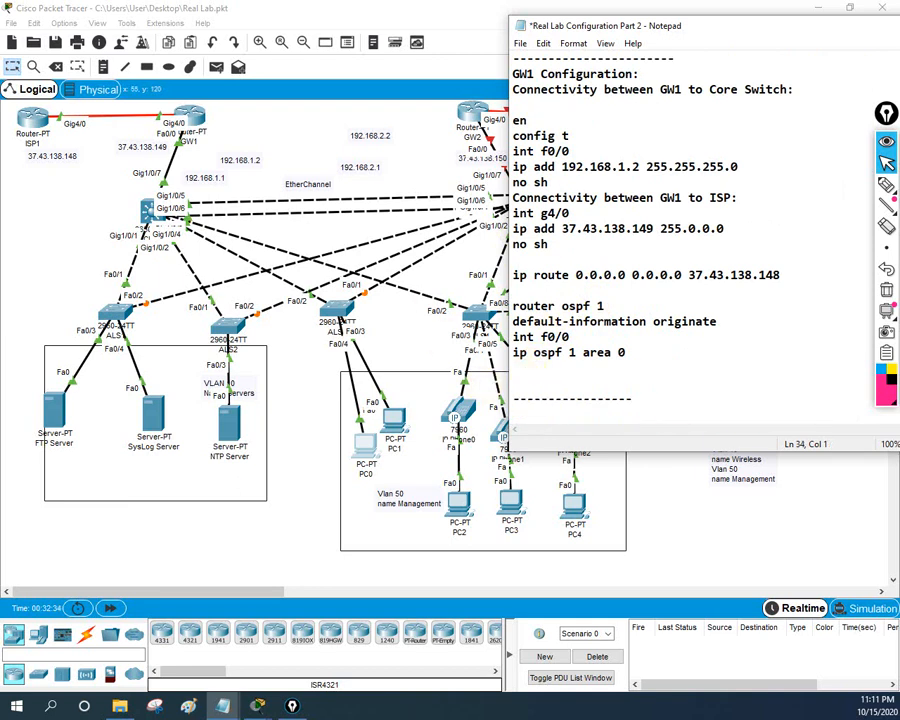
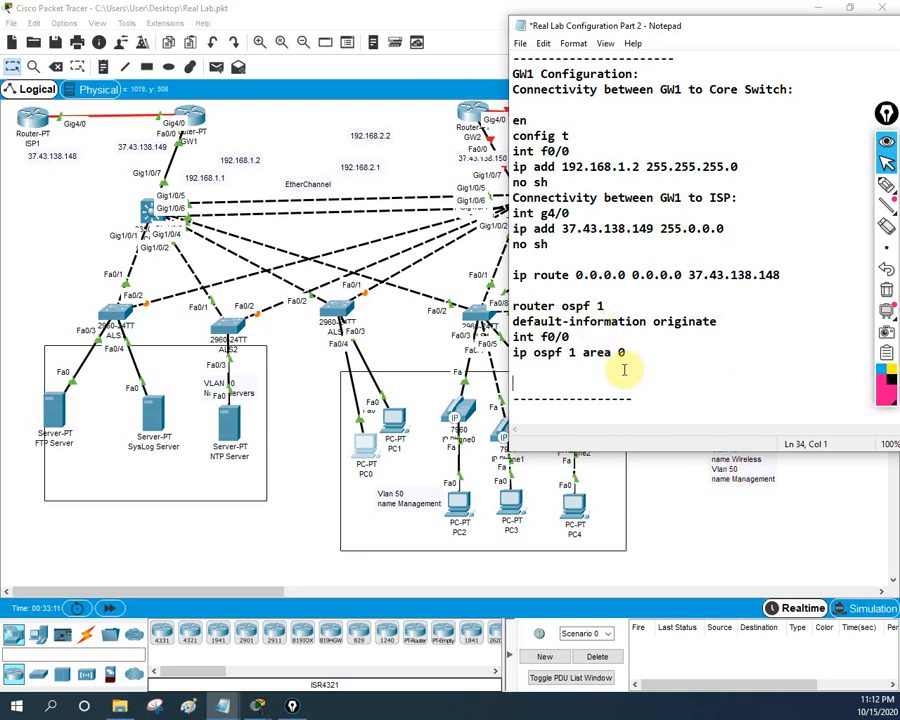
# Write an access-list 1 command beneath the OSPF lines in the GW1 configuration notes.
pyautogui.write('access')
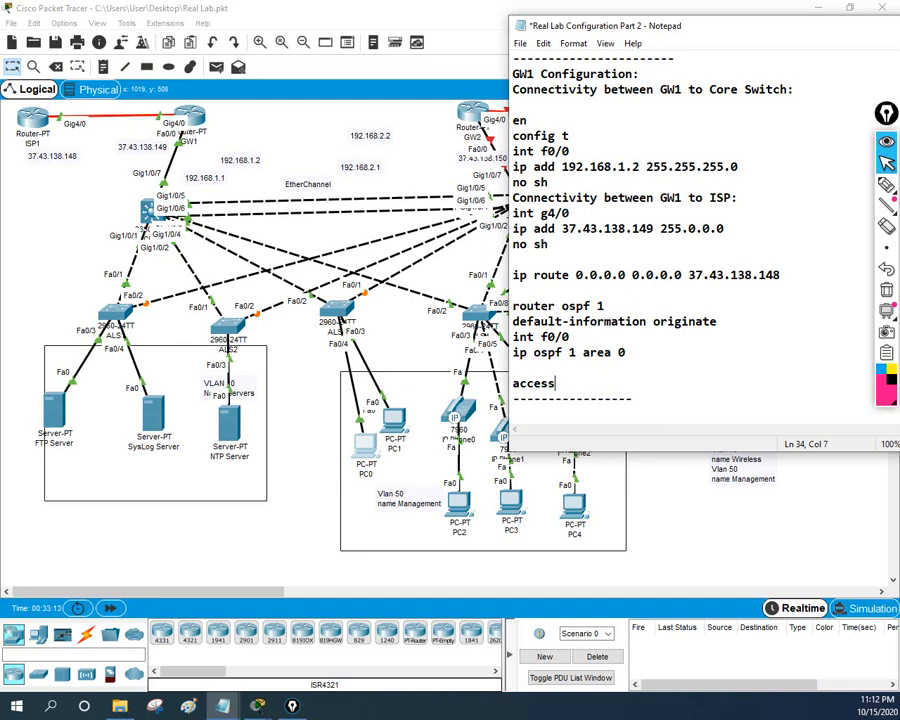
pyautogui.write('-list 1')
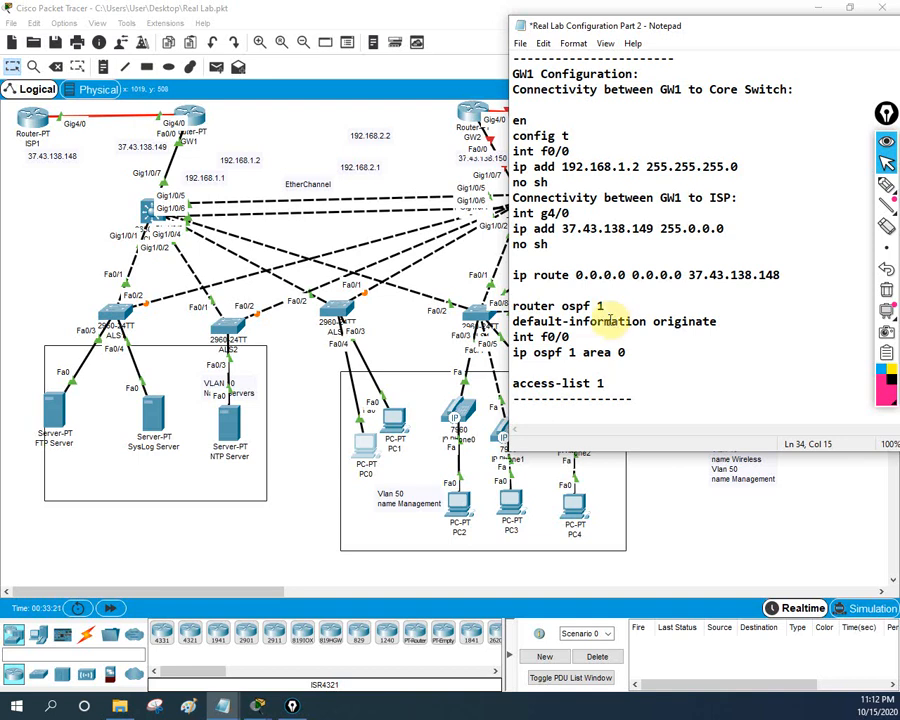
pyautogui.moveTo(512, 383); pyautogui.dragTo(593, 384)
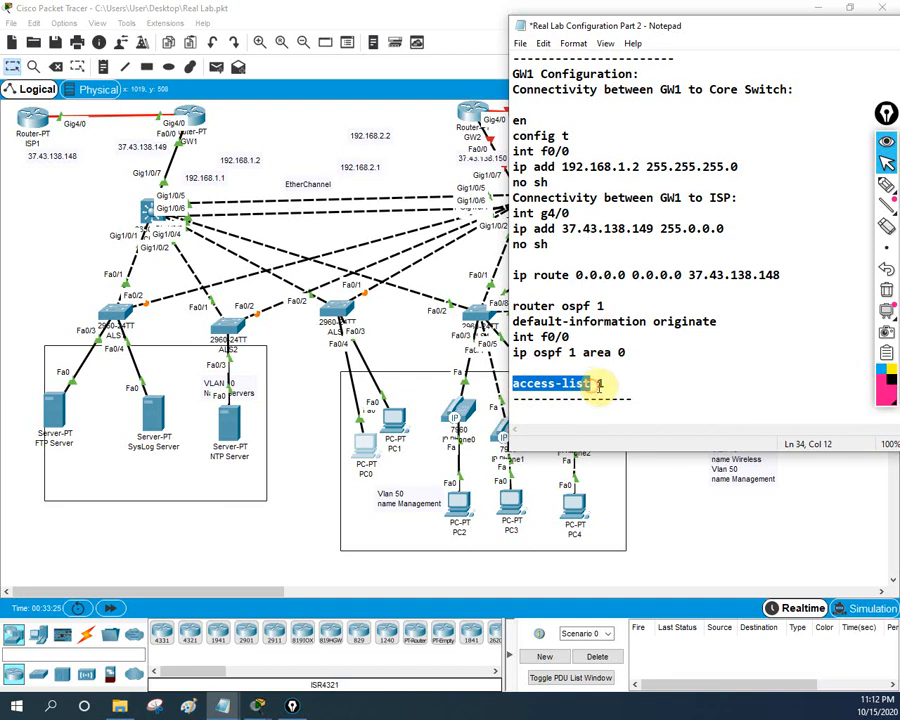
pyautogui.click(599, 384)
pyautogui.click(603, 384)
pyautogui.click(615, 383)
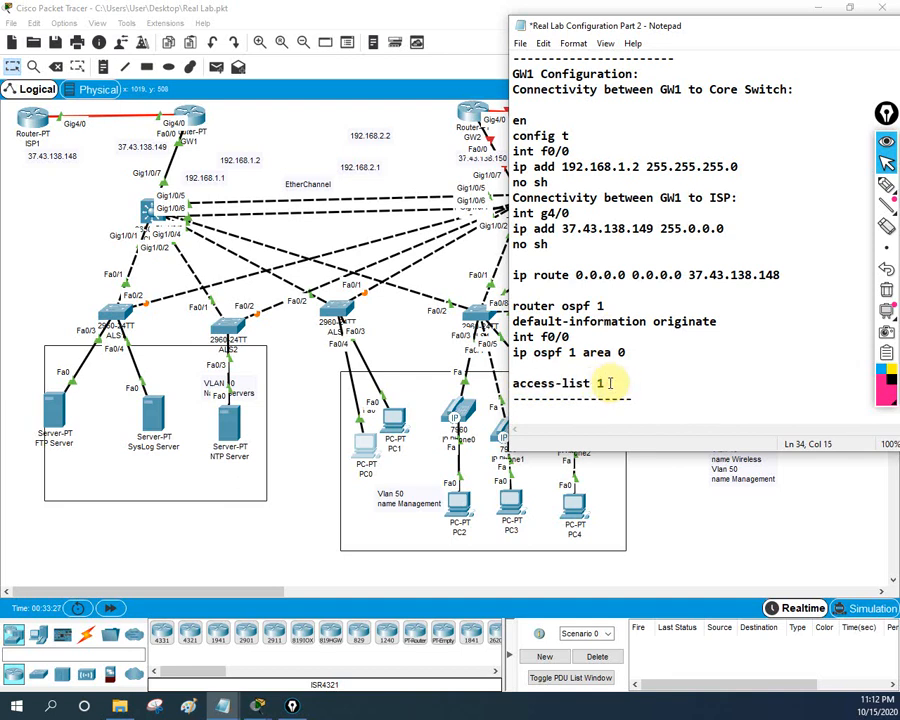
pyautogui.write('p')
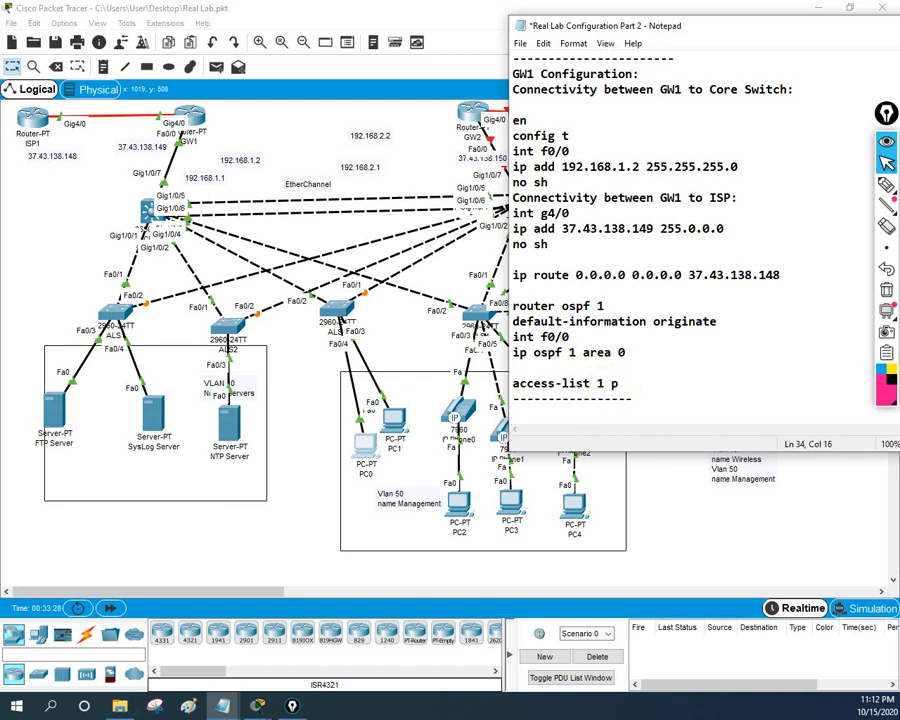
# Complete the access-list 1 line in the GW1 configuration notes as "permit 192.168.10.0 0.0.0.255".
pyautogui.write('ermit 192.168.')
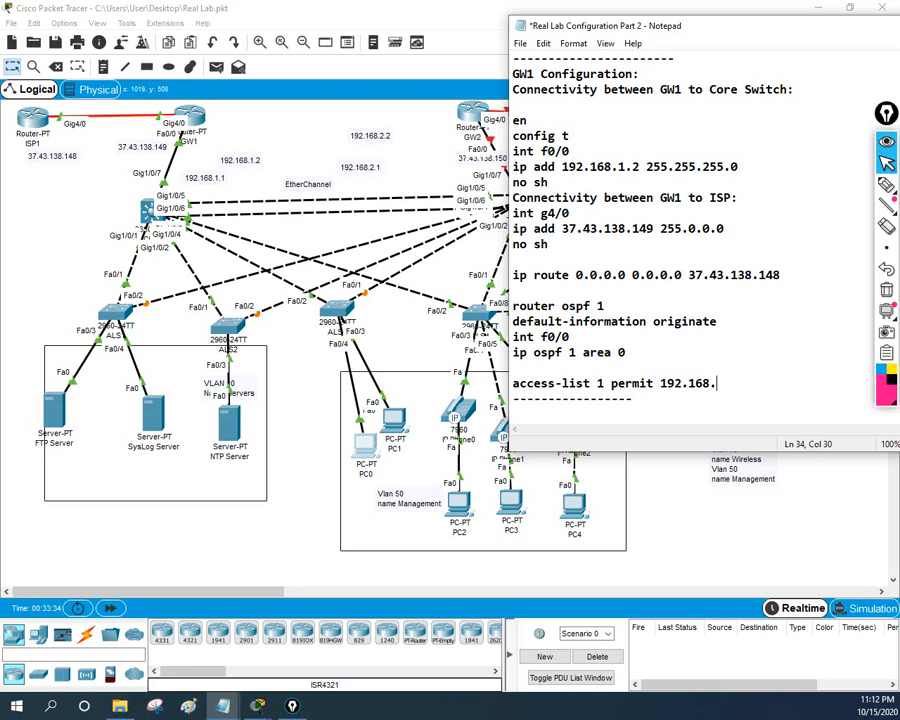
pyautogui.write('10.0 0.0.0.2')
pyautogui.write('55')
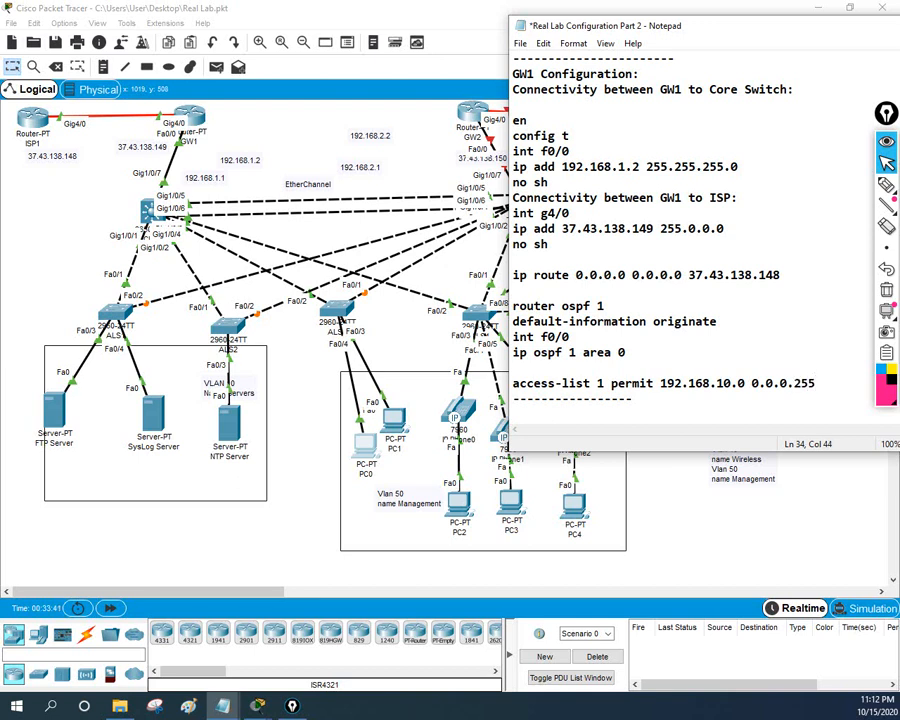
# Copy the access-list 1 permit line and paste four duplicates of it directly below.
pyautogui.moveTo(817, 383); pyautogui.dragTo(513, 385)
pyautogui.hotkey('ctrl', 'c')
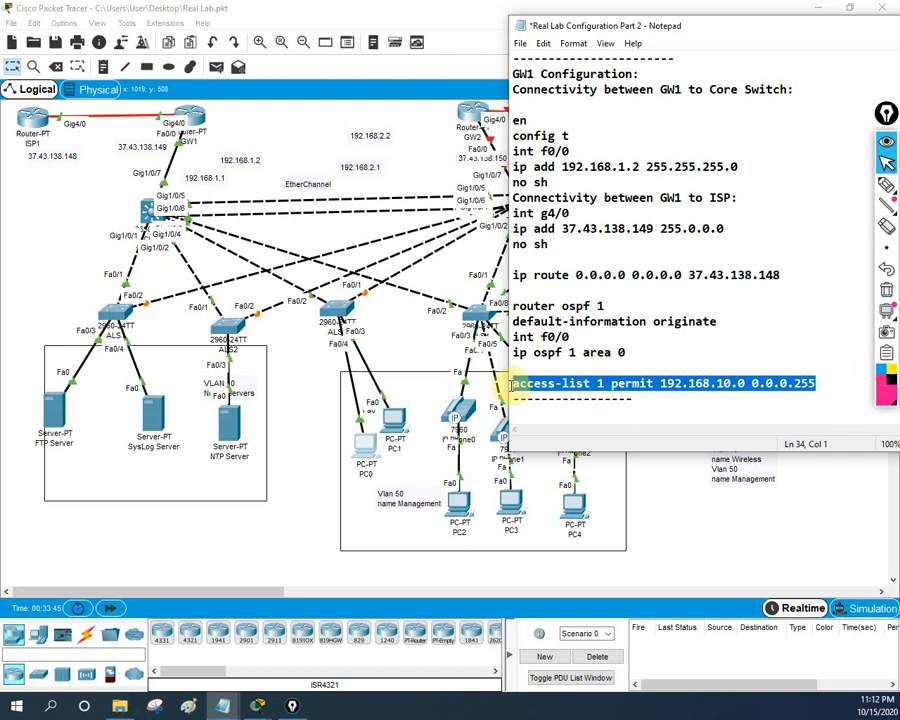
pyautogui.click(825, 384)
pyautogui.press('Return')
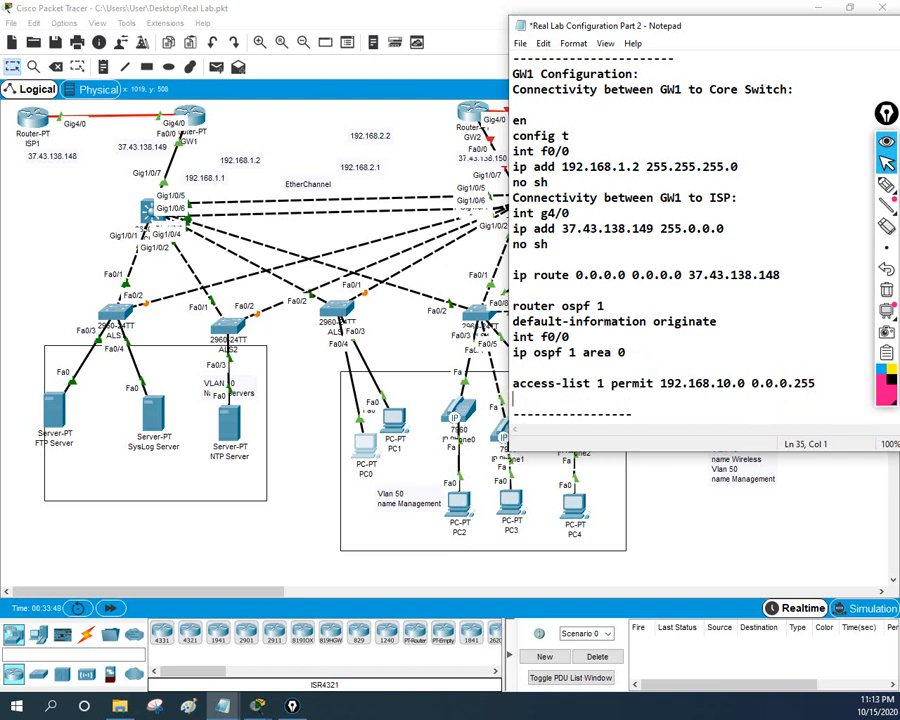
pyautogui.hotkey('ctrl', 'v')
pyautogui.press('Return')
pyautogui.hotkey('ctrl', 'v')
pyautogui.press('Return')
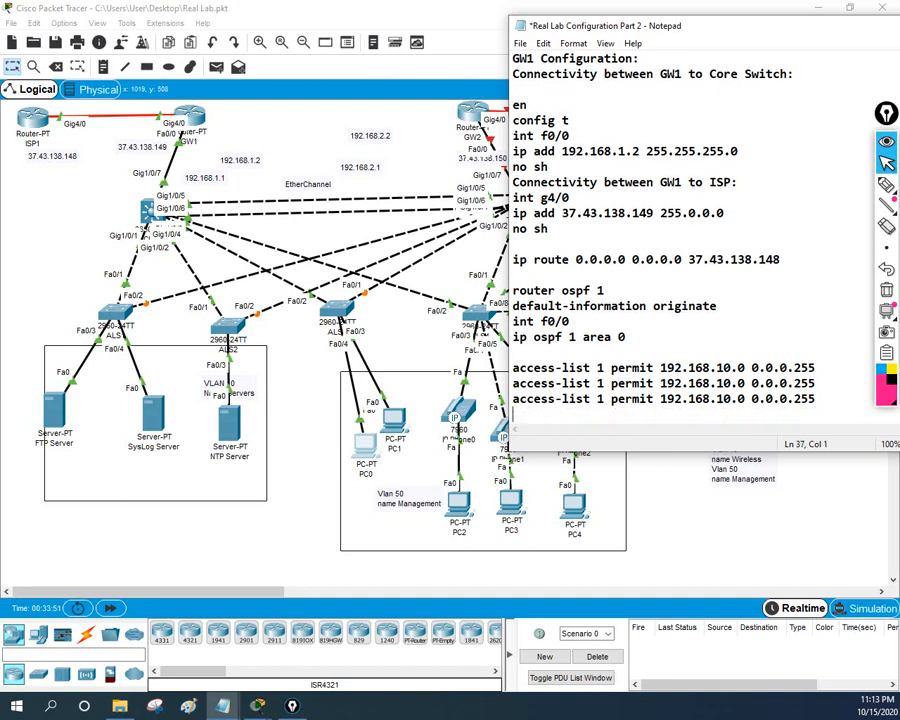
pyautogui.hotkey('ctrl', 'v')
pyautogui.press('Return')
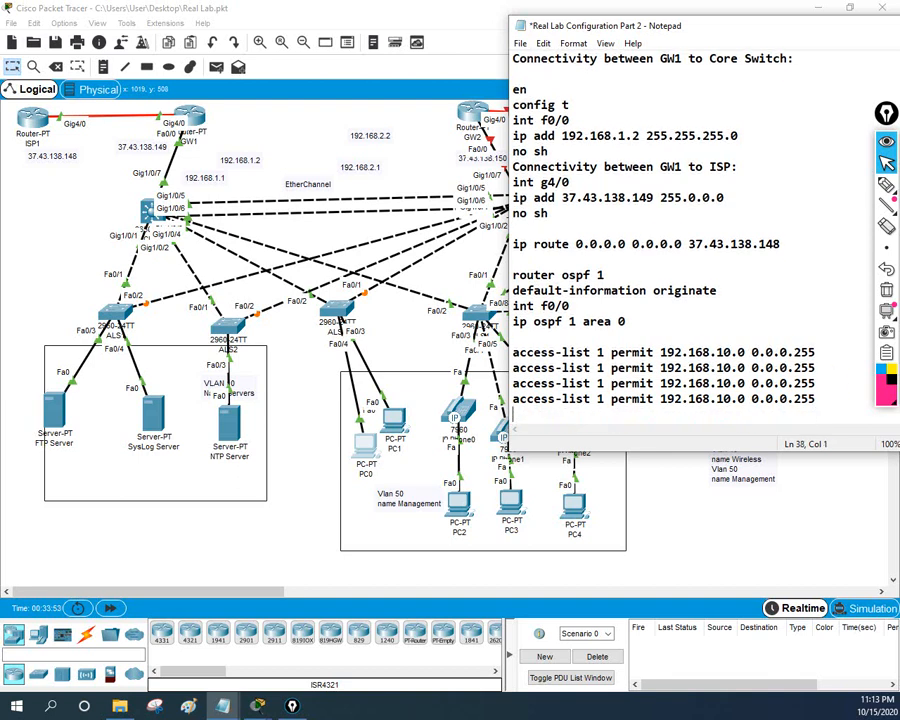
pyautogui.hotkey('ctrl', 'v')
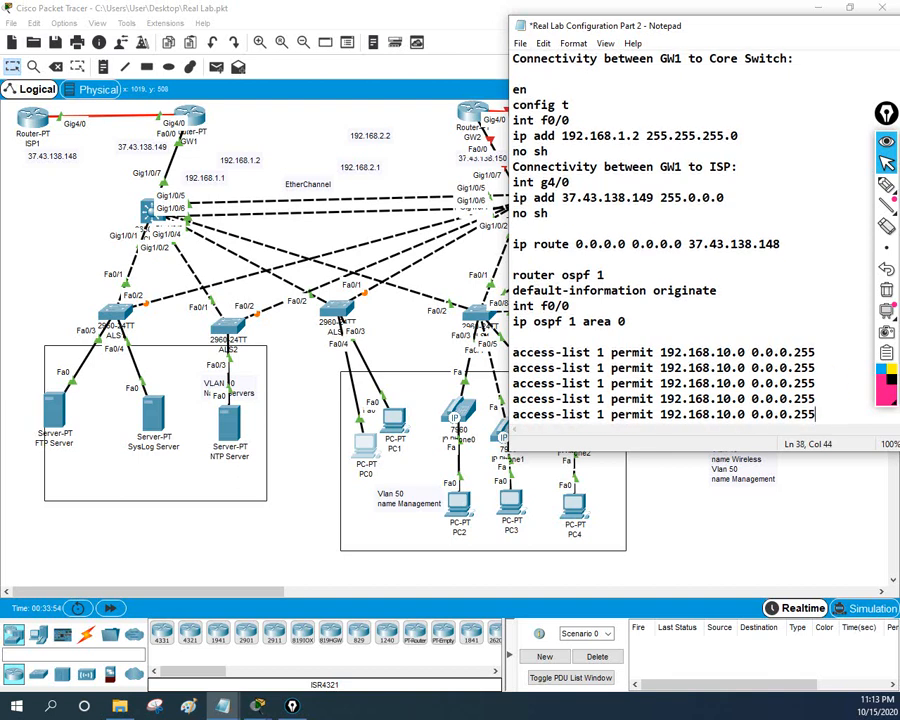
# Change the networks in the four duplicated access-list lines to 192.168.20.0, 192.168.30.0, 192.168.40.0 and 192.168.50.0.
pyautogui.click(722, 367)
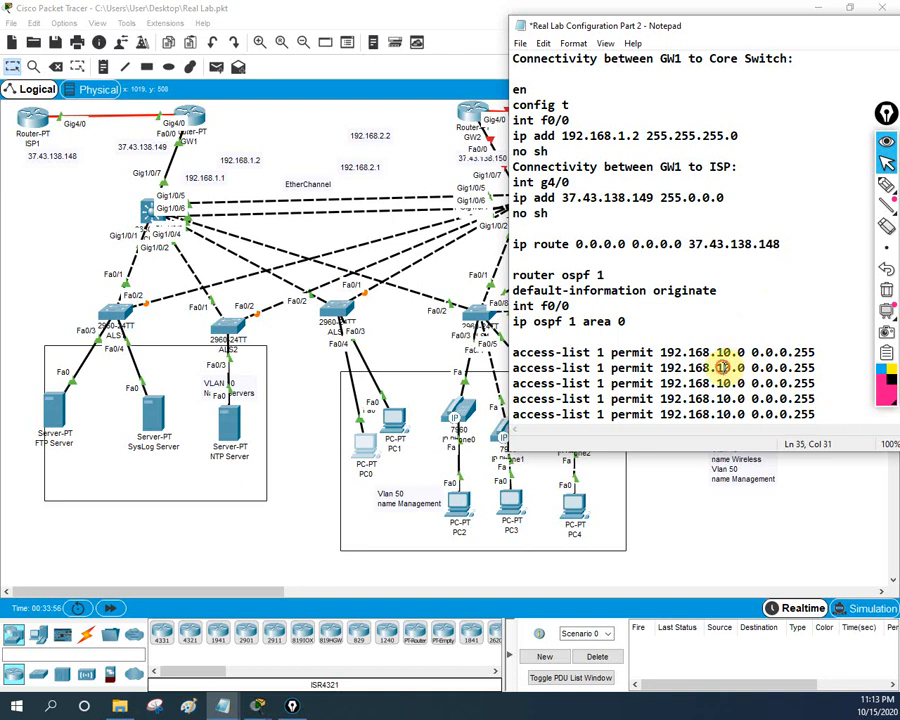
pyautogui.click(717, 367)
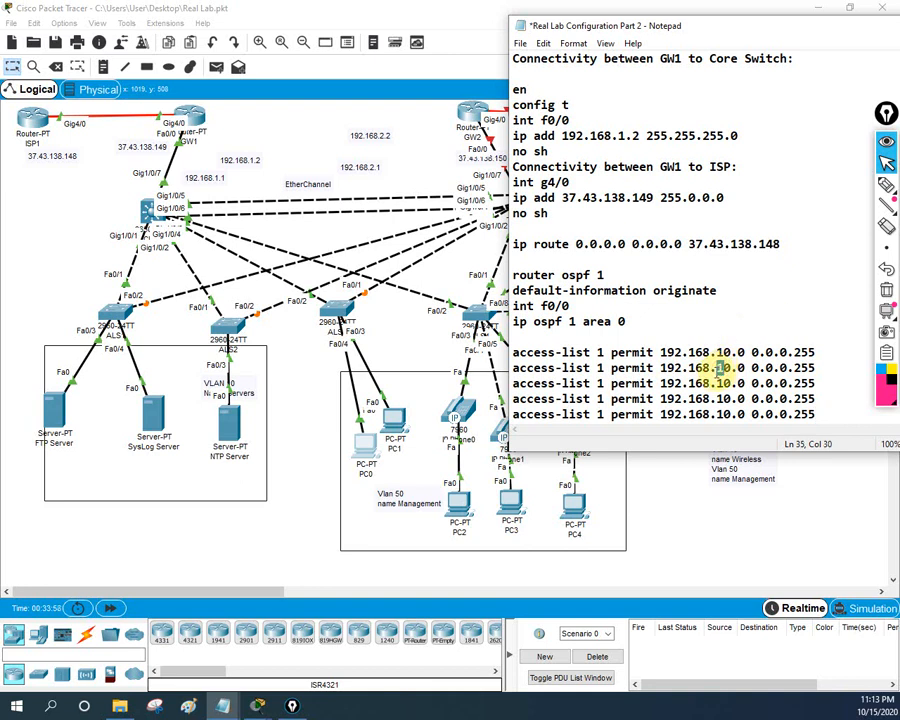
pyautogui.press('Delete')
pyautogui.write('2')
pyautogui.click(722, 383)
pyautogui.click(717, 383)
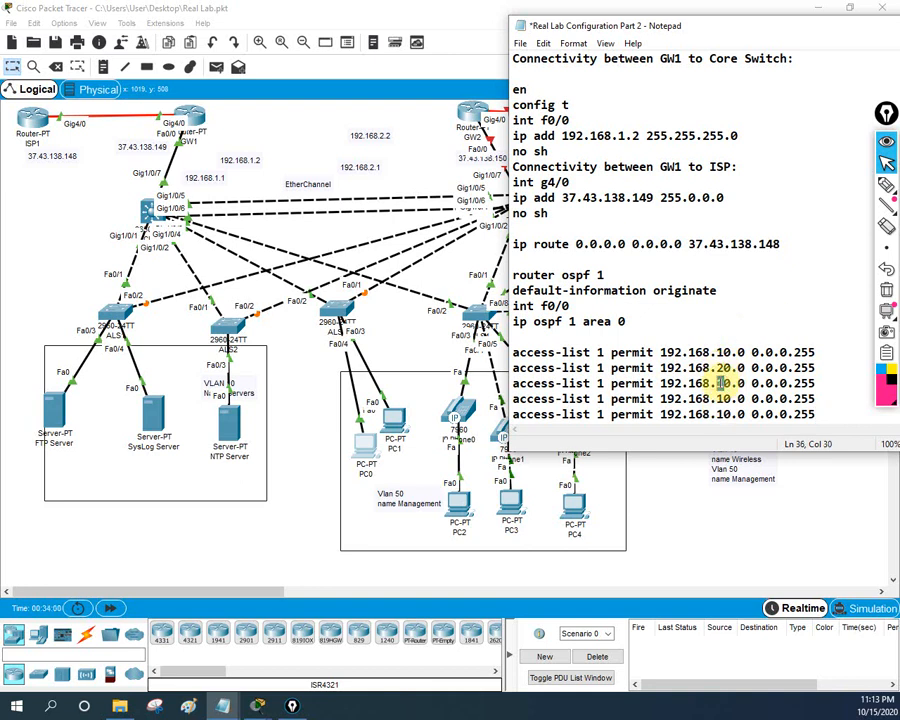
pyautogui.write('3')
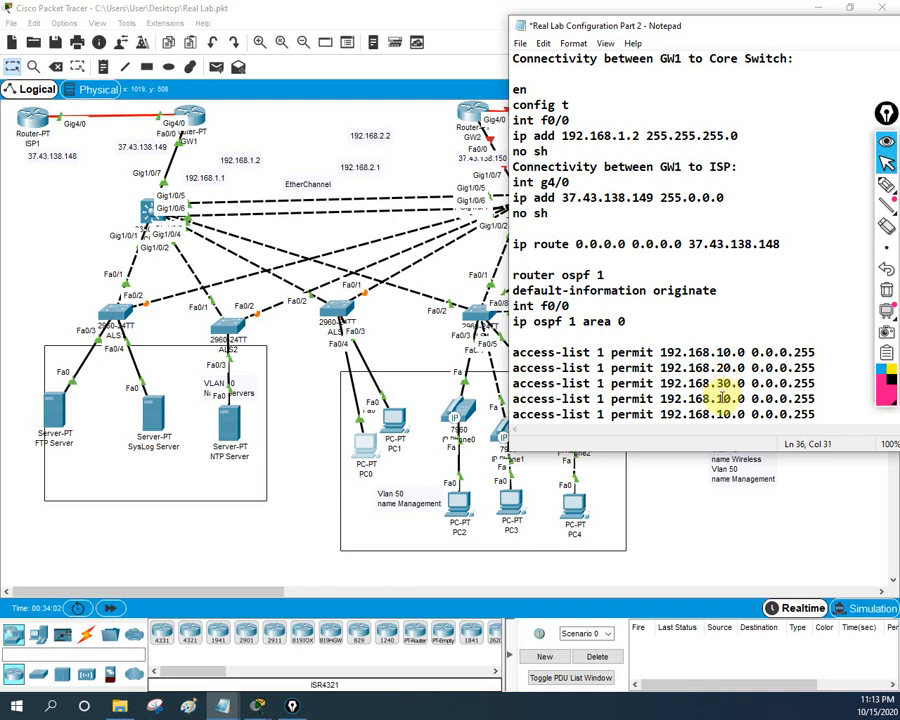
pyautogui.moveTo(723, 398); pyautogui.dragTo(716, 398)
pyautogui.write('4')
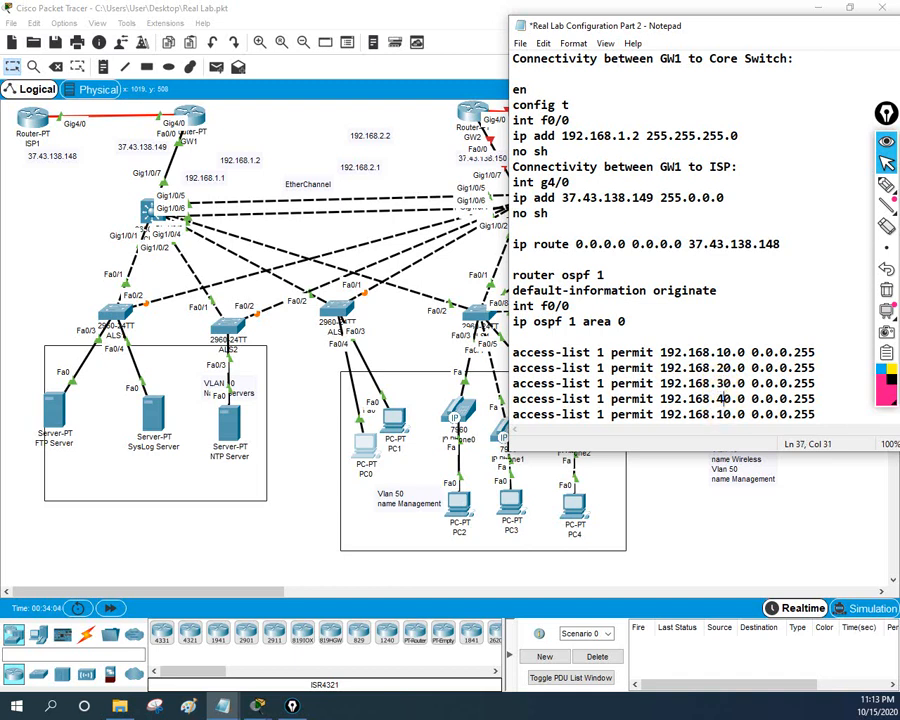
pyautogui.moveTo(724, 414); pyautogui.dragTo(719, 414)
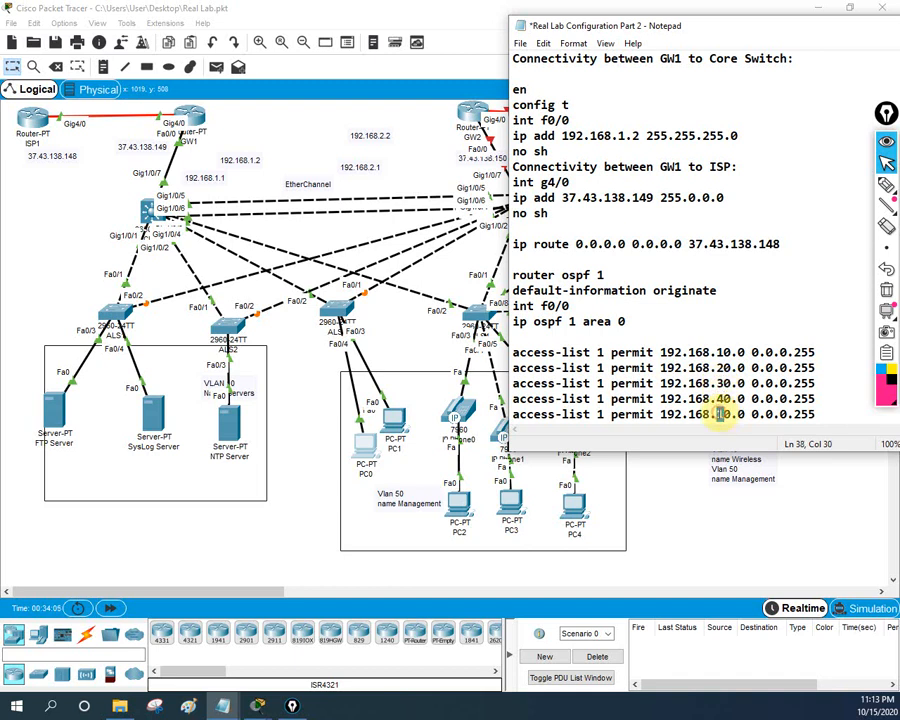
pyautogui.write('5')
# Add the line "ip nat inside source list 1 interface g4/0 overload" below the access-list entries.
pyautogui.scroll(-2, 752, 342)
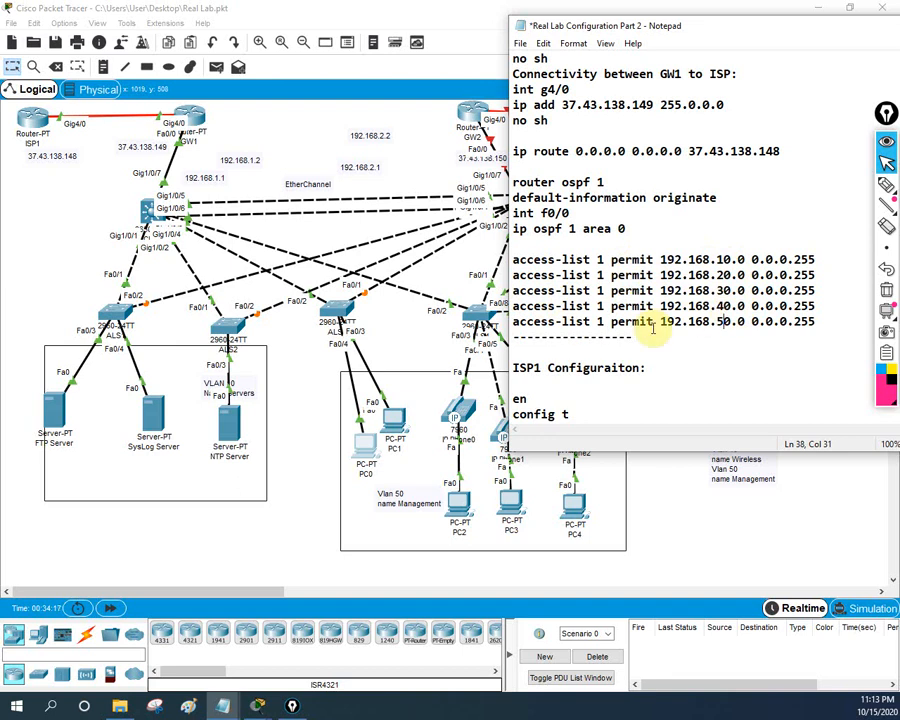
pyautogui.click(827, 322)
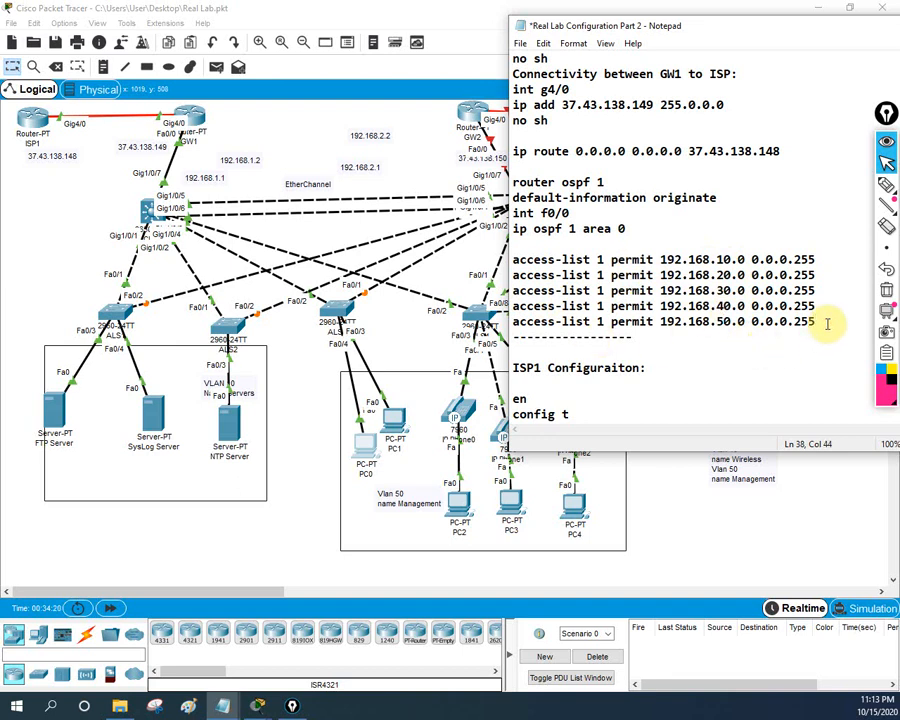
pyautogui.press('Return')
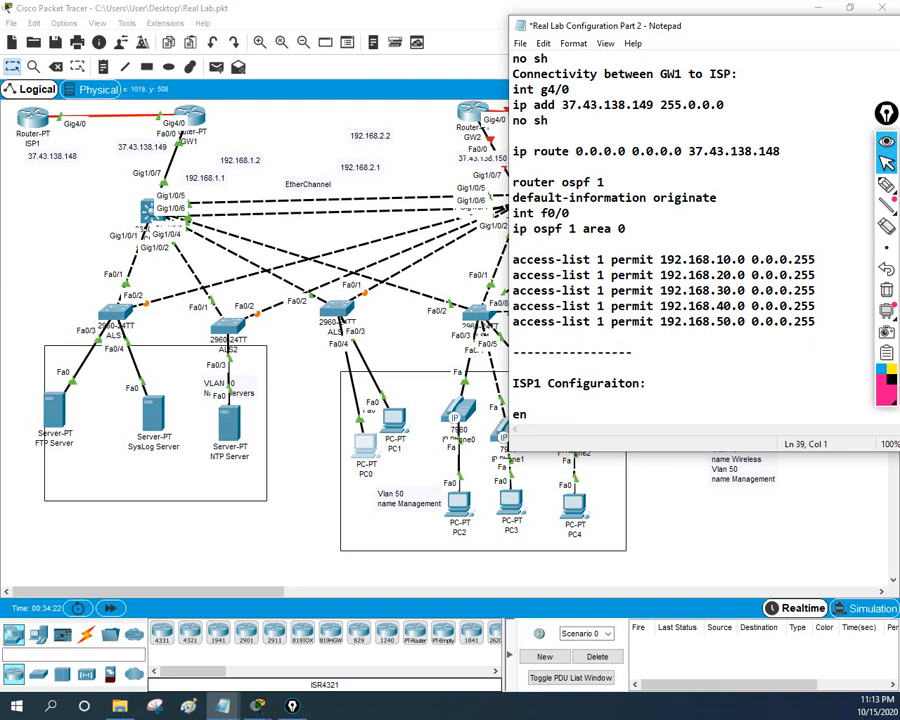
pyautogui.write('ip nat insdi')
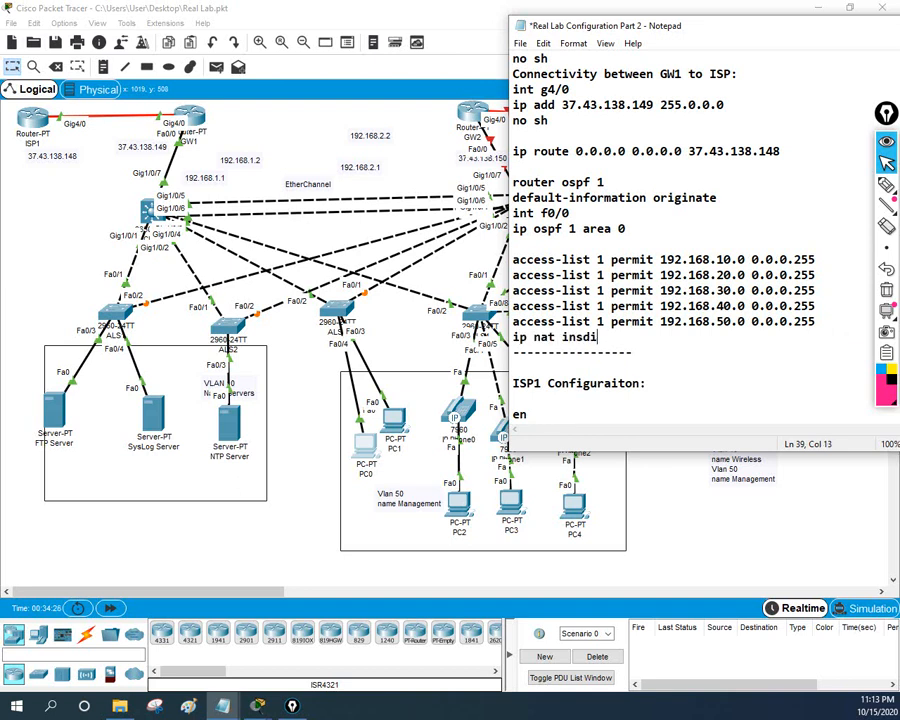
pyautogui.write('e sour')
pyautogui.press('BackSpace')
pyautogui.press('BackSpace')
pyautogui.press('BackSpace')
pyautogui.press('BackSpace')
pyautogui.press('BackSpace')
pyautogui.press('BackSpace')
pyautogui.press('BackSpace')
pyautogui.press('BackSpace')
pyautogui.write('ide source list ')
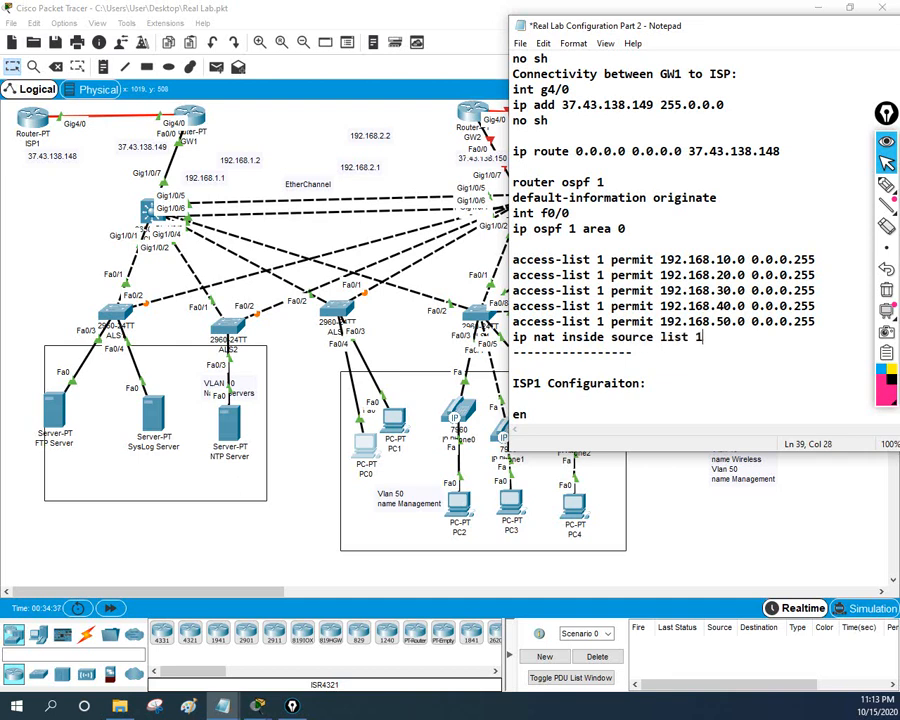
pyautogui.write('1 interface')
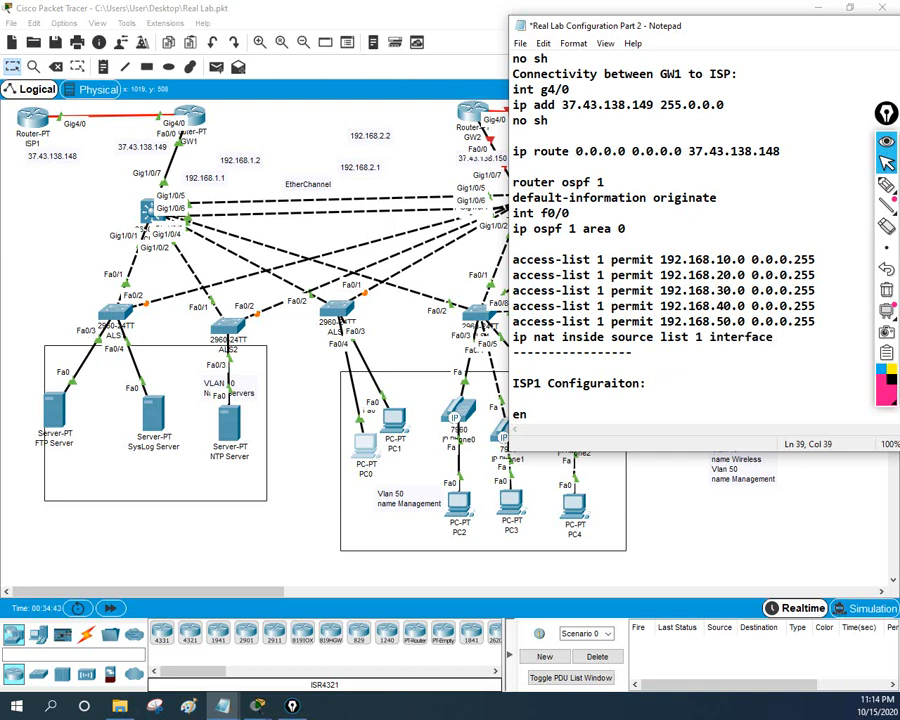
pyautogui.write(' g')
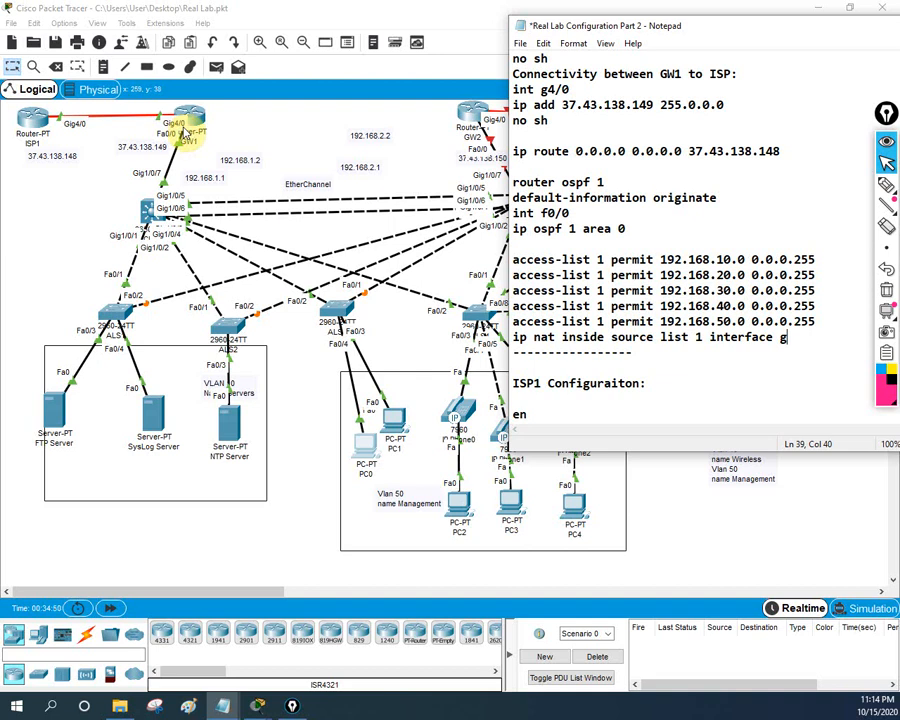
pyautogui.write('4/0 overload')
pyautogui.press('Return')
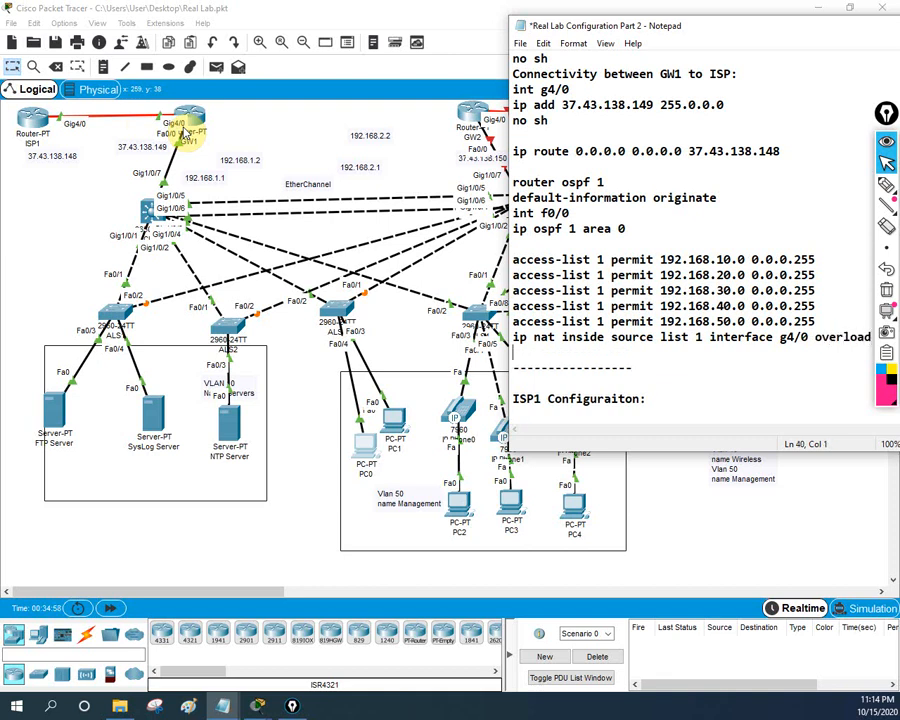
# Add the lines "int g4/0" and "ip nat outside" below the NAT overload command.
pyautogui.moveTo(739, 29); pyautogui.dragTo(701, 34)
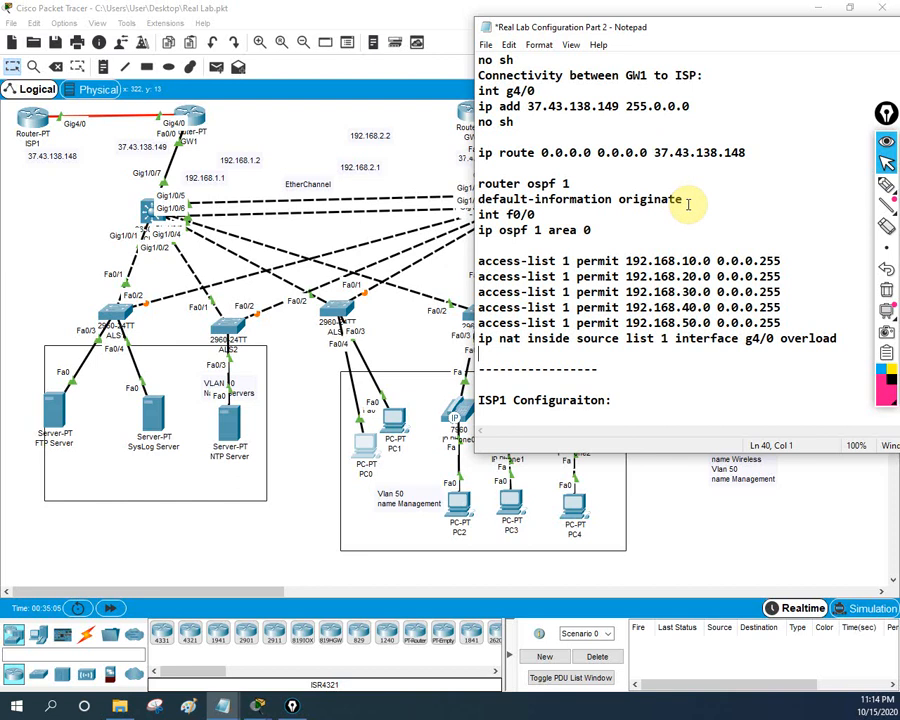
pyautogui.write('int ')
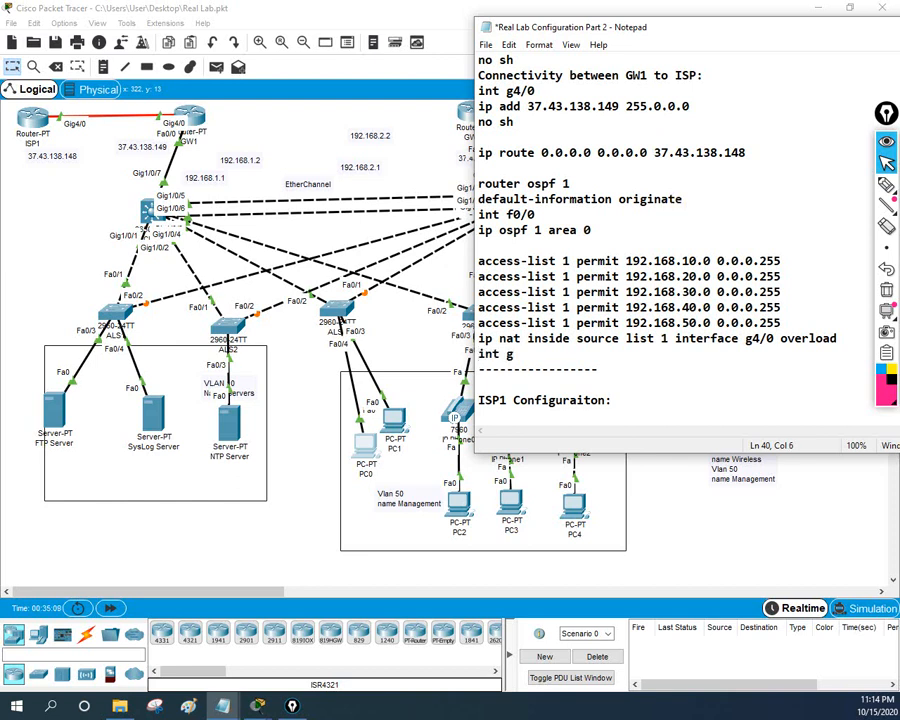
pyautogui.write('g4/0')
pyautogui.press('Return')
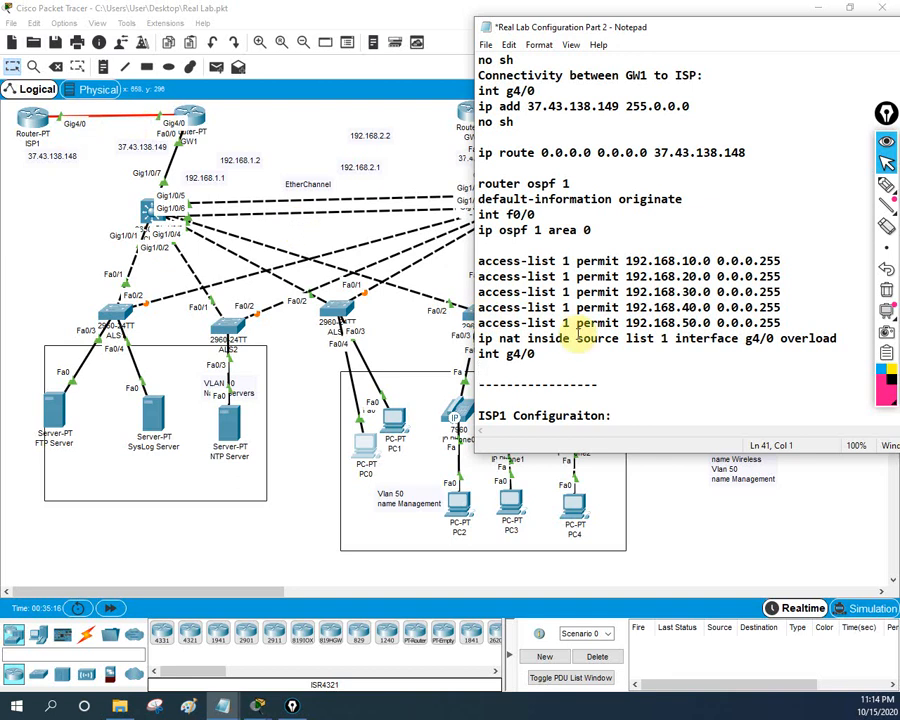
pyautogui.write('ip nat out')
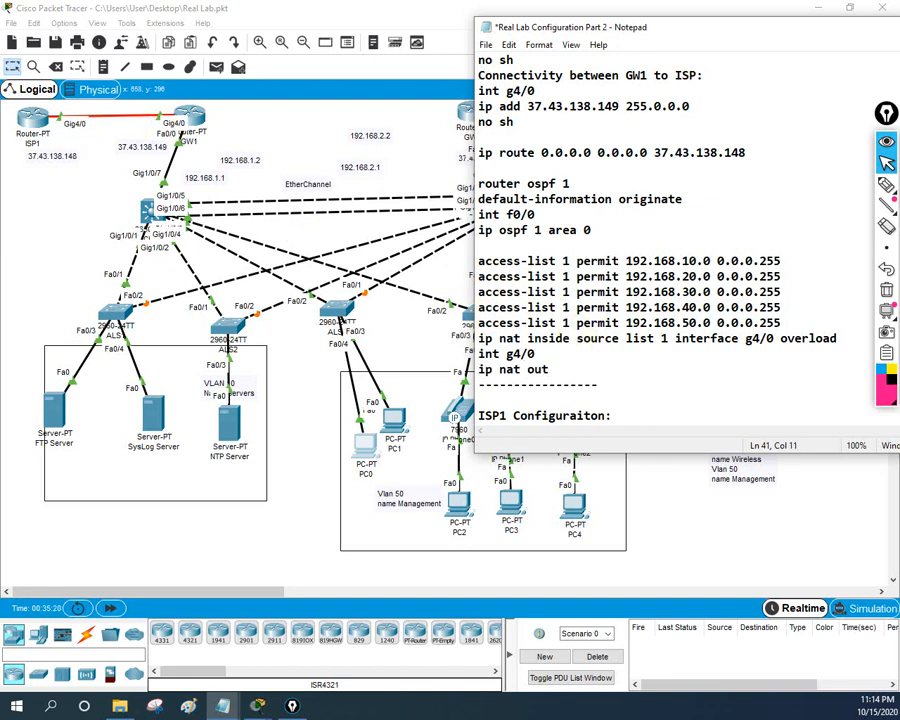
pyautogui.write('si')
pyautogui.write('ide')
pyautogui.press('Return')
# Add the lines "int f0/0" and "ip nat inside" to finish the GW1 NAT section.
pyautogui.write('int')
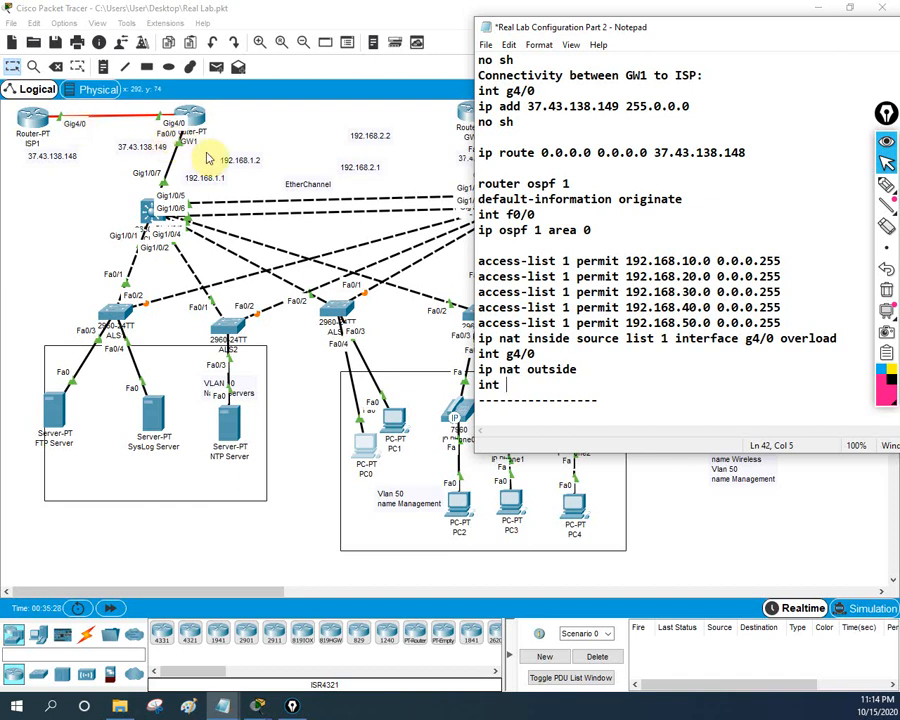
pyautogui.write(' f0/0')
pyautogui.press('Return')
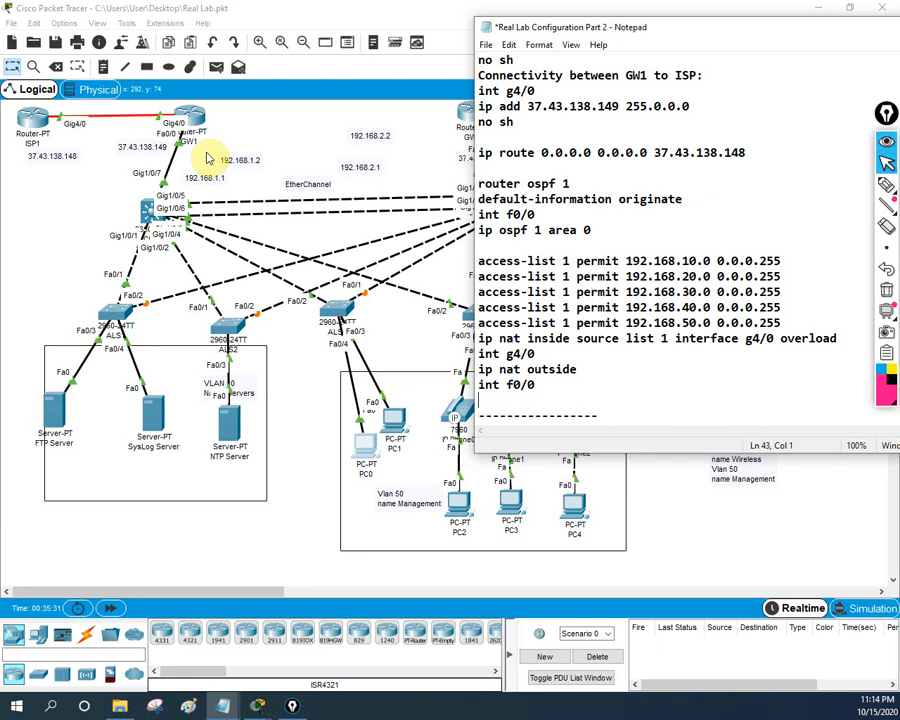
pyautogui.write('ip nat inside')
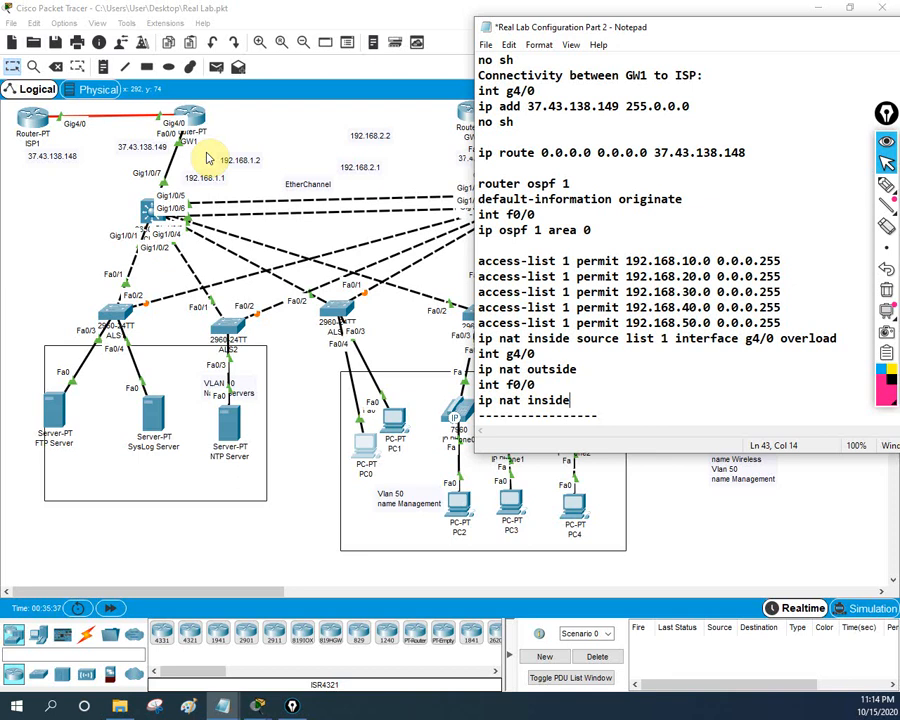
# Switch to Packet Tracer and ping 8.8.8.8 from PC0's command prompt.
pyautogui.click(364, 440)
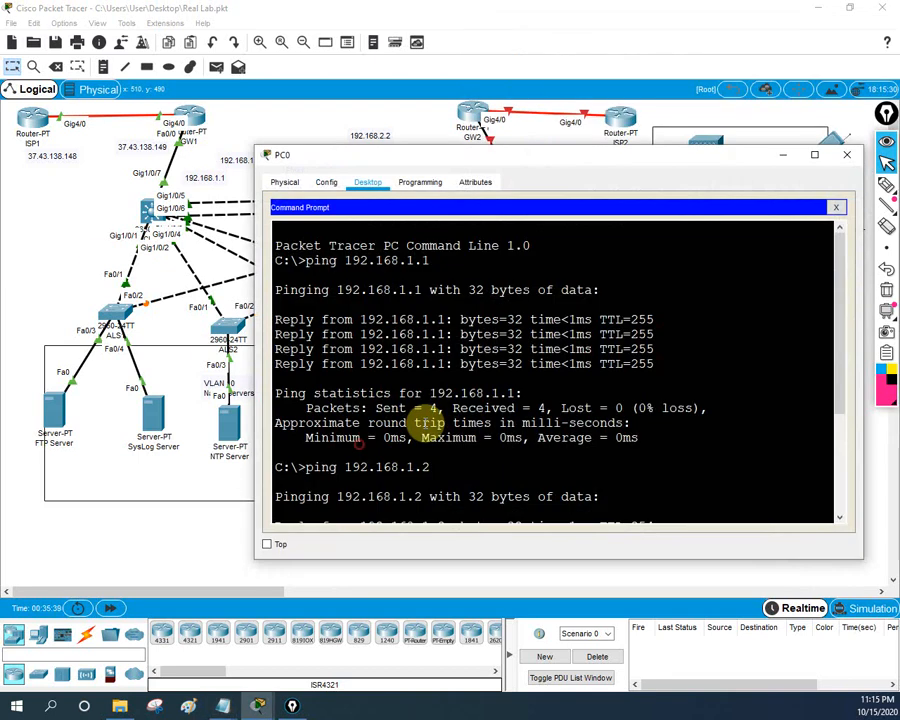
pyautogui.press('Return')
pyautogui.press('Return')
pyautogui.press('Return')
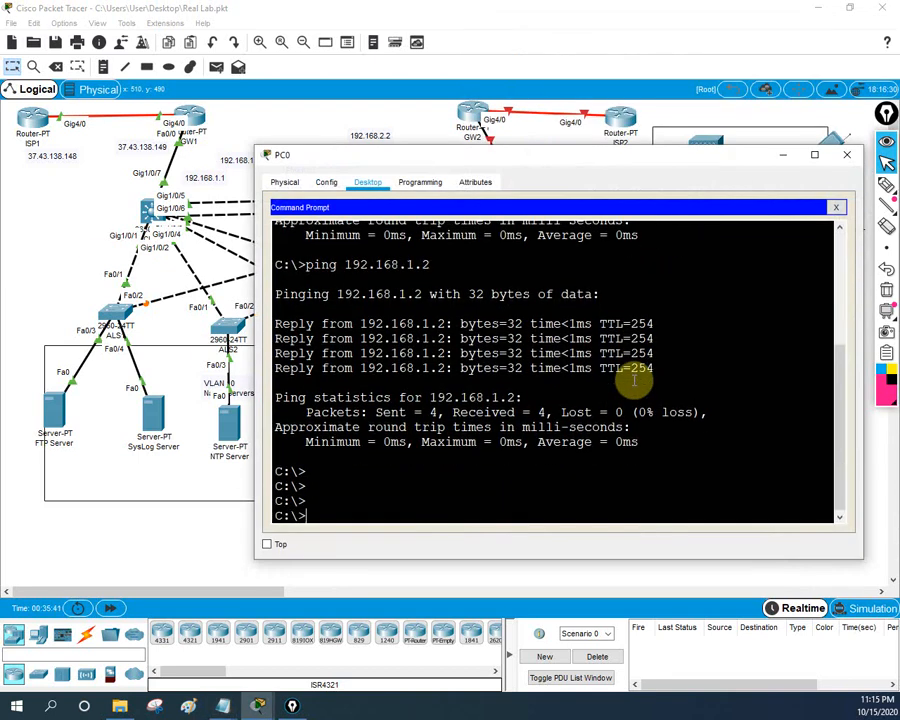
pyautogui.write('ping 8.8.8.8')
pyautogui.press('Return')
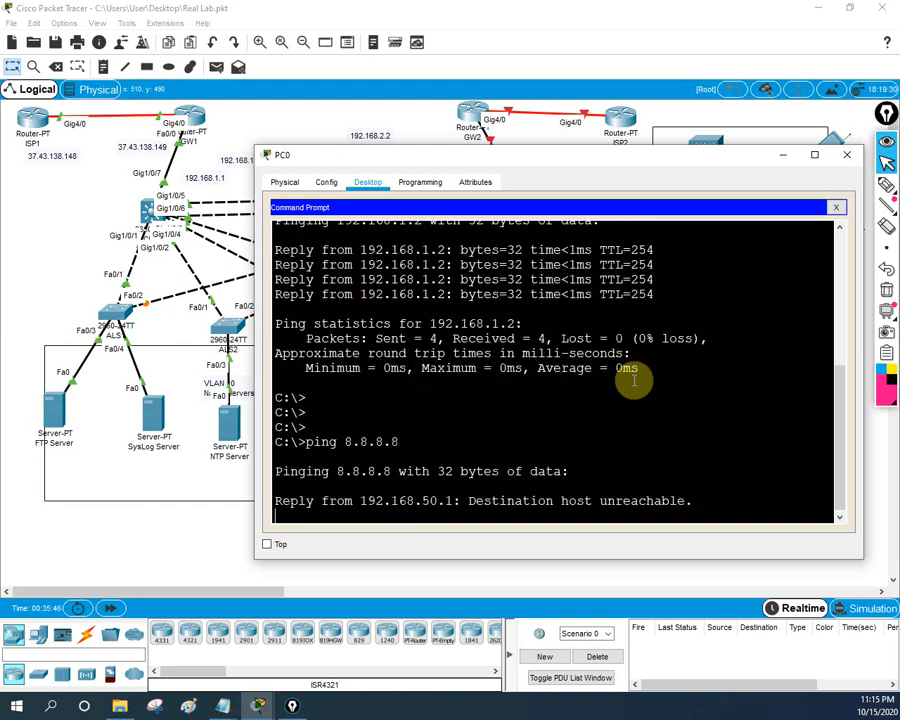
pyautogui.moveTo(464, 484); pyautogui.dragTo(566, 466)
# Enter privileged mode on router ISP1 and list its interfaces with "sh ip int br".
pyautogui.click(42, 122)
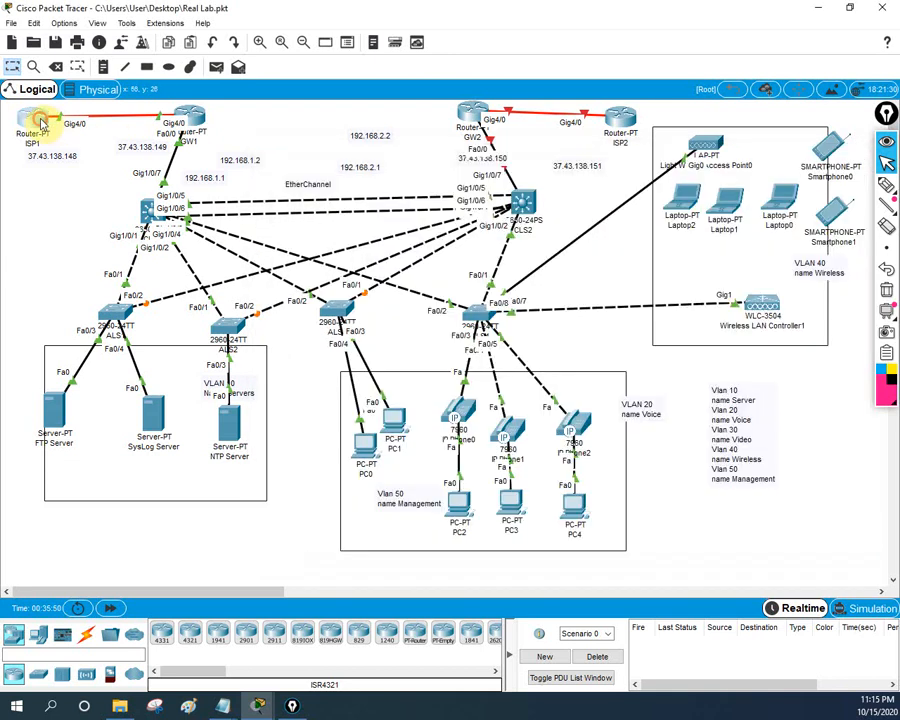
pyautogui.press('Return')
pyautogui.press('Return')
pyautogui.press('Return')
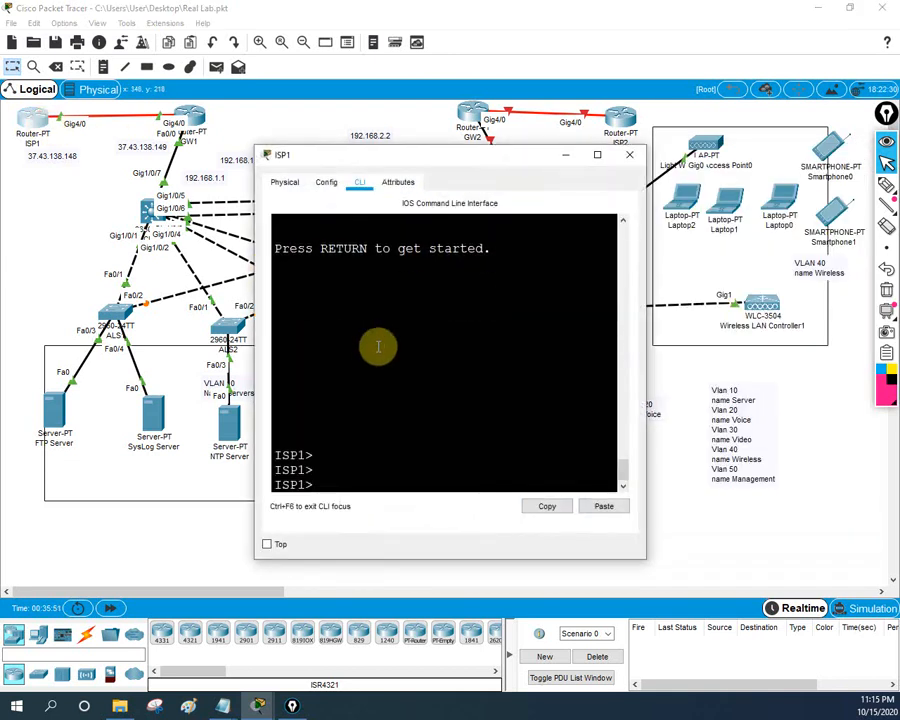
pyautogui.write('sh')
pyautogui.press('BackSpace')
pyautogui.press('BackSpace')
pyautogui.write('en')
pyautogui.press('Return')
pyautogui.write('sh ip ')
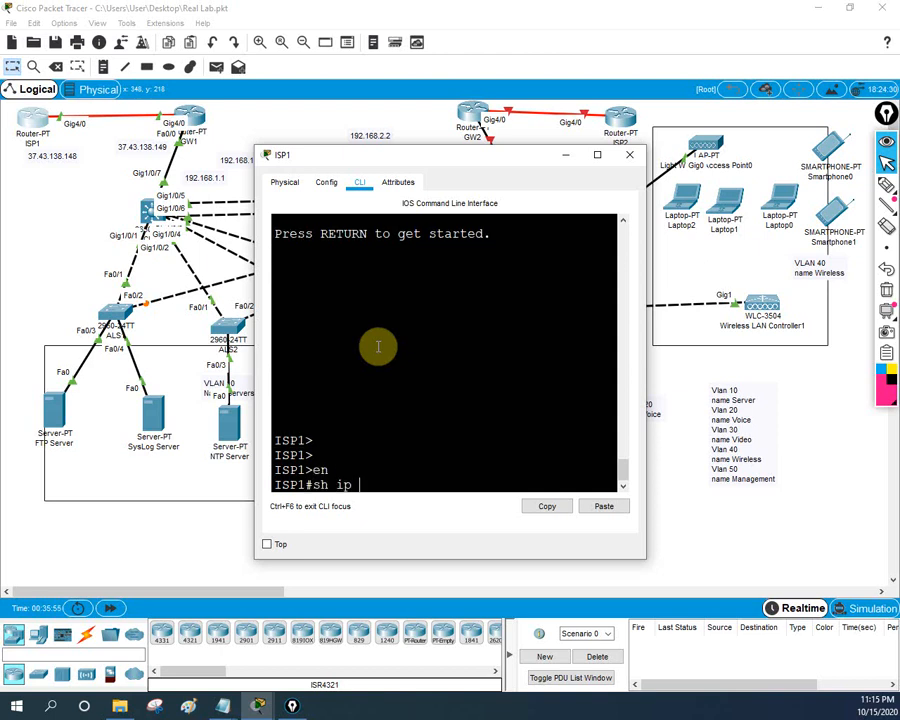
pyautogui.write('int br')
pyautogui.press('Return')
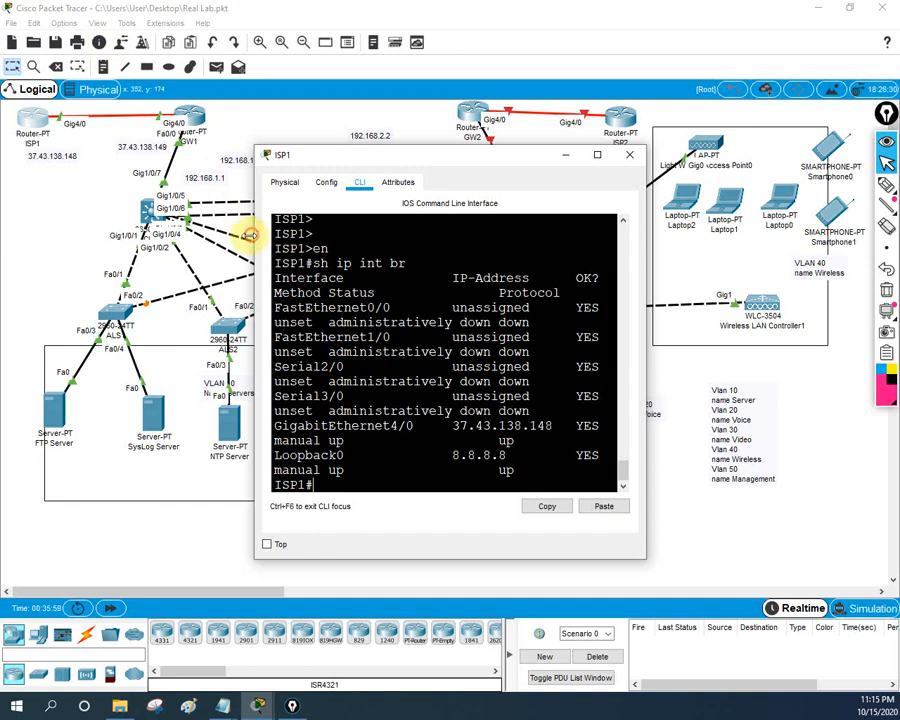
# Widen the ISP1 console, highlight the Loopback0 address in the interface list, and close the router window.
pyautogui.moveTo(255, 236); pyautogui.dragTo(62, 243)
pyautogui.moveTo(255, 450)
pyautogui.mouseDown()
pyautogui.moveTo(312, 447)
pyautogui.moveTo(270, 455)
pyautogui.mouseUp()
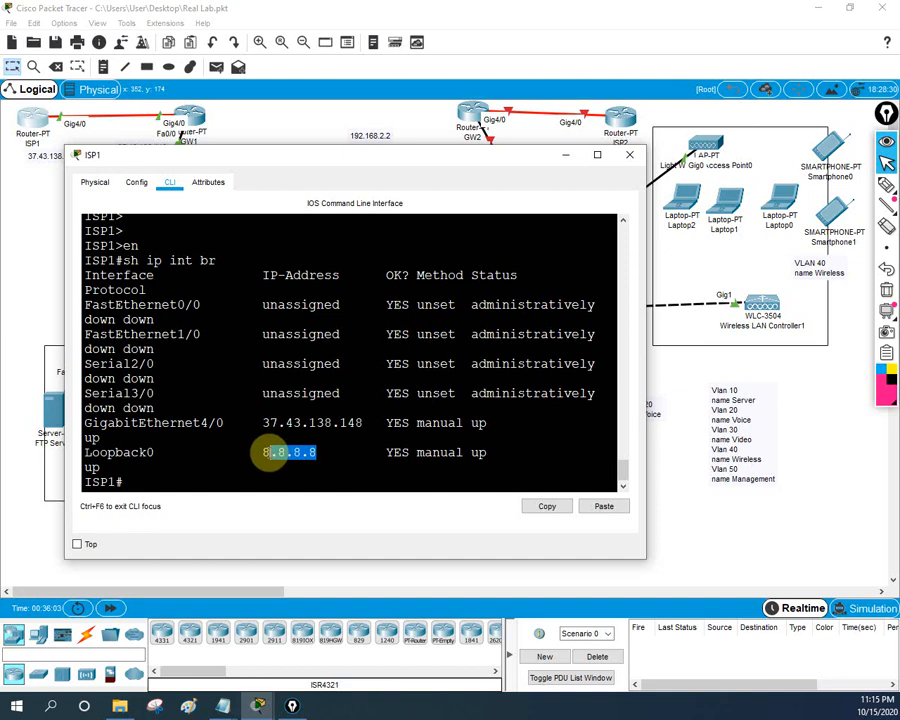
pyautogui.click(629, 155)
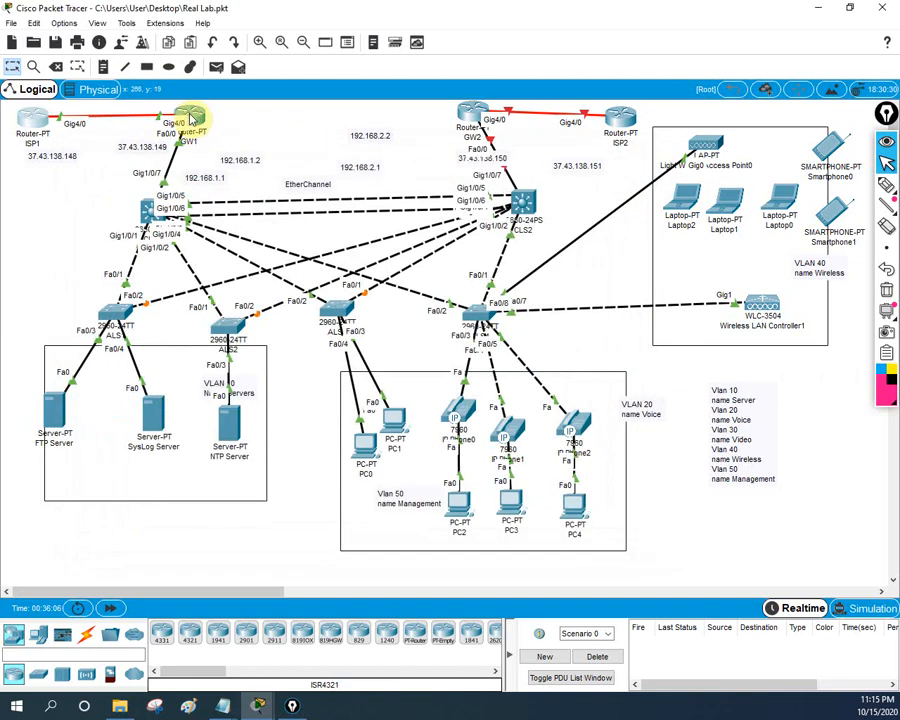
# Open router GW1's console and enter global configuration mode with "config t".
pyautogui.click(190, 118)
pyautogui.scroll(-1, 450, 526)
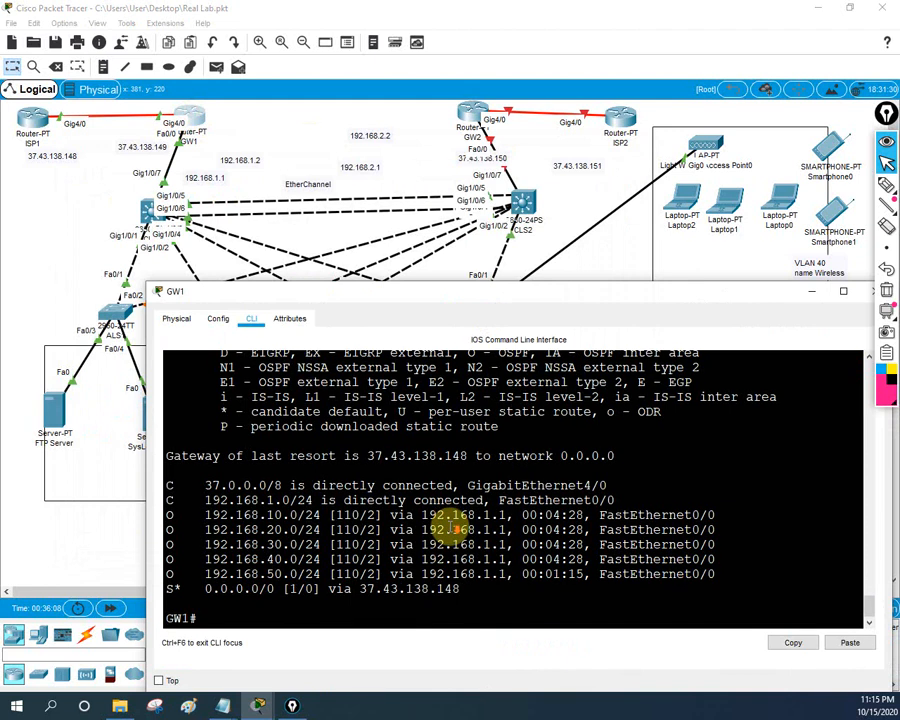
pyautogui.write('config t')
pyautogui.press('Return')
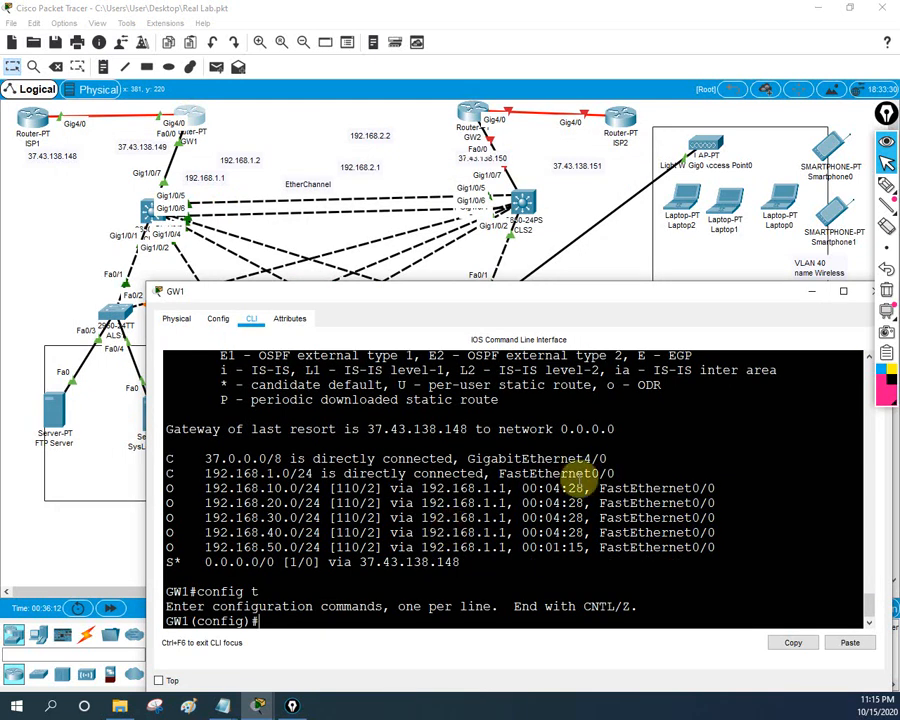
# Switch to the Notepad configuration file and copy the NAT block from "access-list 1 permit 192.168.10.0 0.0.0.255" through "ip nat inside".
pyautogui.moveTo(222, 706)
pyautogui.click(129, 647)
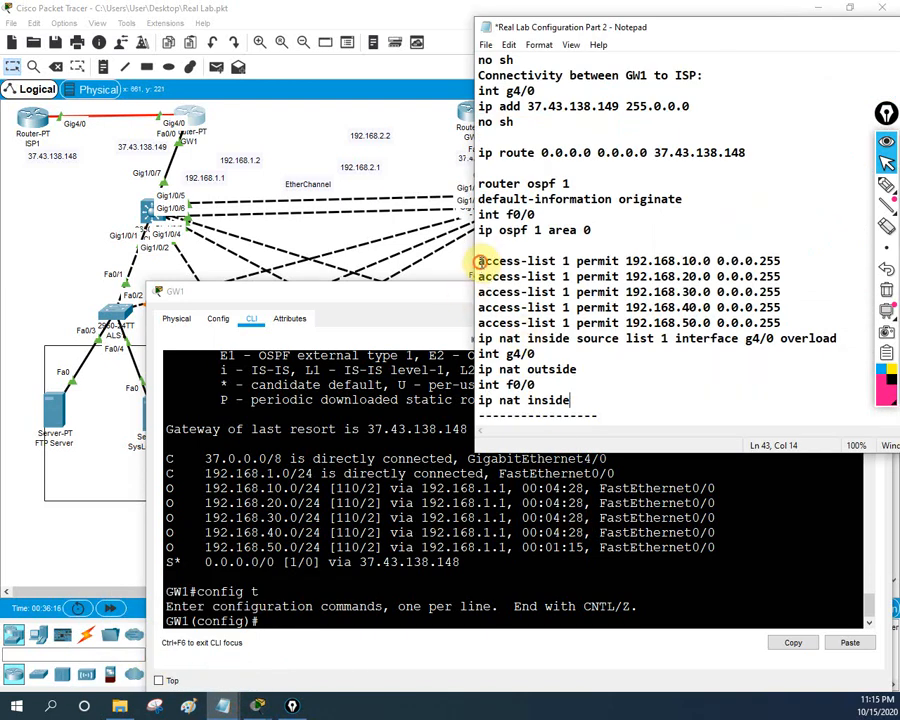
pyautogui.moveTo(479, 261); pyautogui.dragTo(586, 397)
pyautogui.rightClick(554, 303)
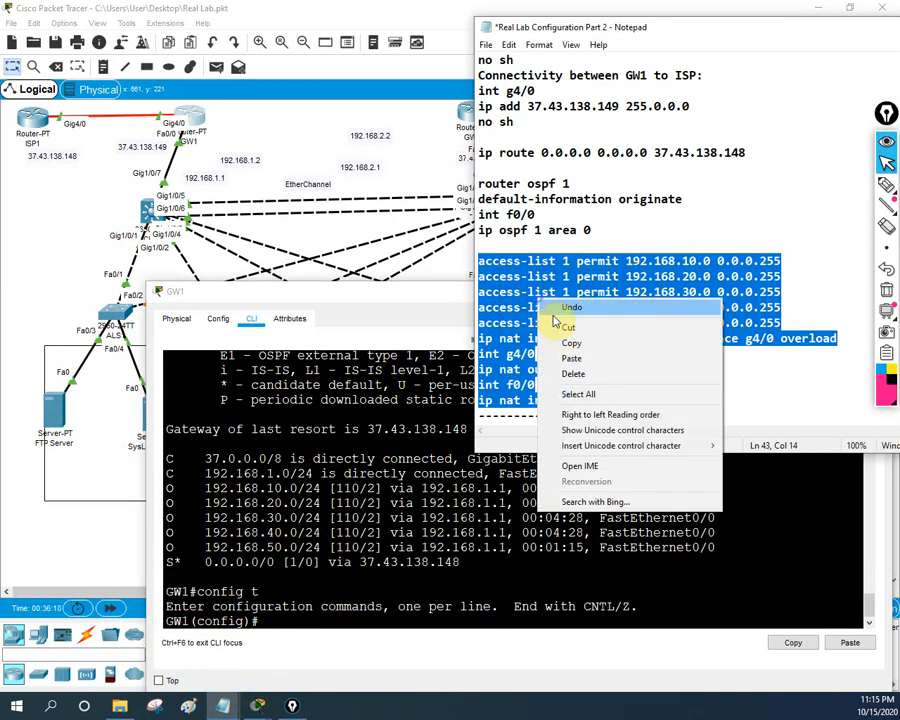
pyautogui.click(571, 343)
# Paste the copied access-list and NAT overload commands into GW1's console in Packet Tracer and execute them.
pyautogui.click(382, 556)
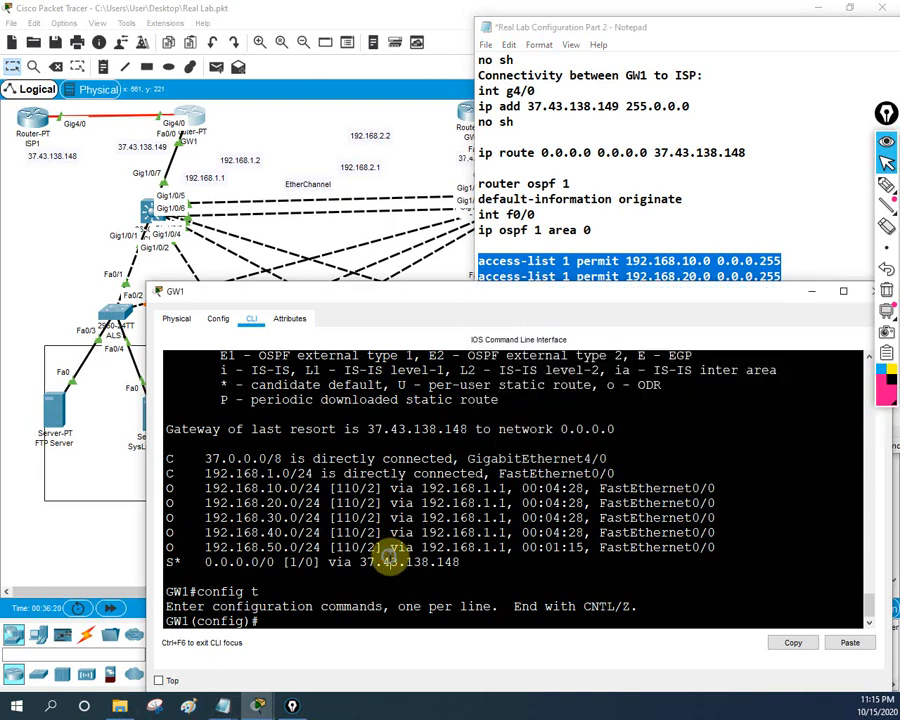
pyautogui.rightClick(390, 560)
pyautogui.click(412, 580)
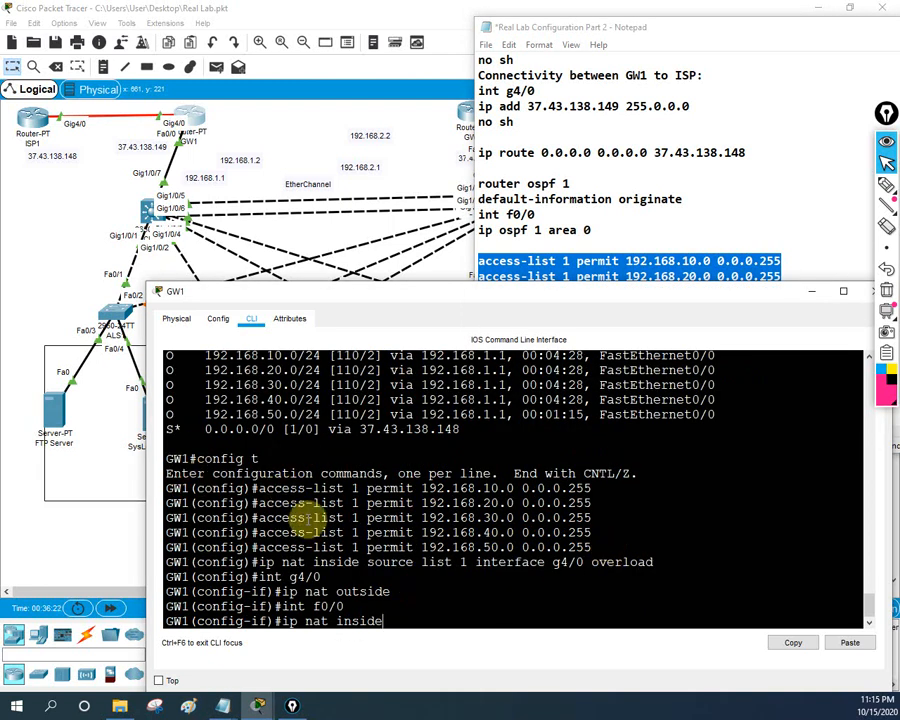
pyautogui.press('Return')
pyautogui.press('Return')
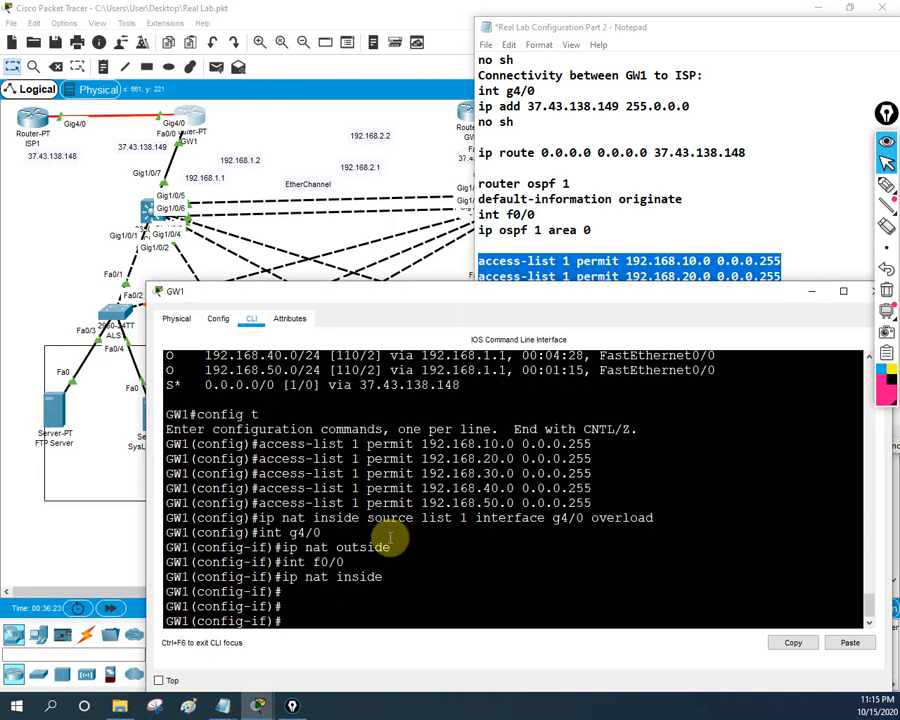
# Leave configuration mode on GW1 and save the configuration with "wr".
pyautogui.hotkey('ctrl', 'z')
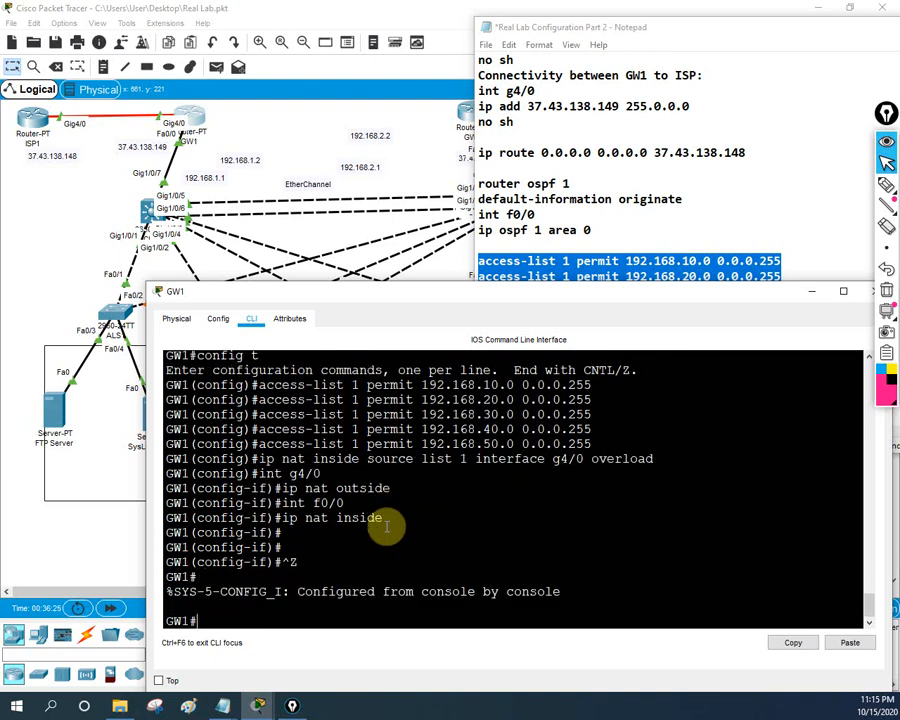
pyautogui.write('wr')
pyautogui.press('Return')
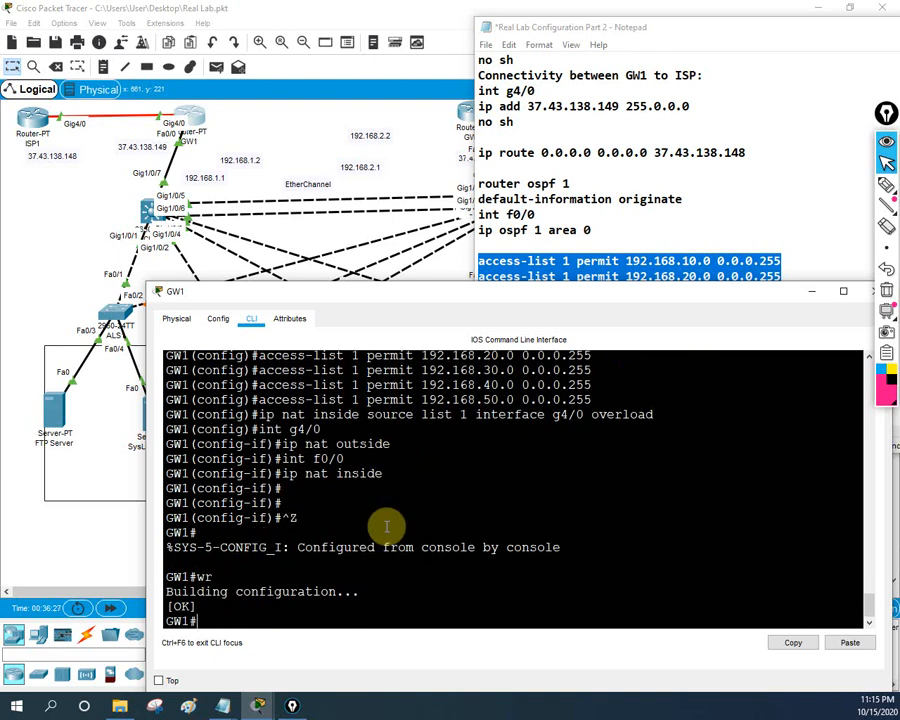
# Minimize the GW1 window and ping 8.8.8.8 from PC0's command prompt.
pyautogui.click(806, 292)
pyautogui.click(366, 450)
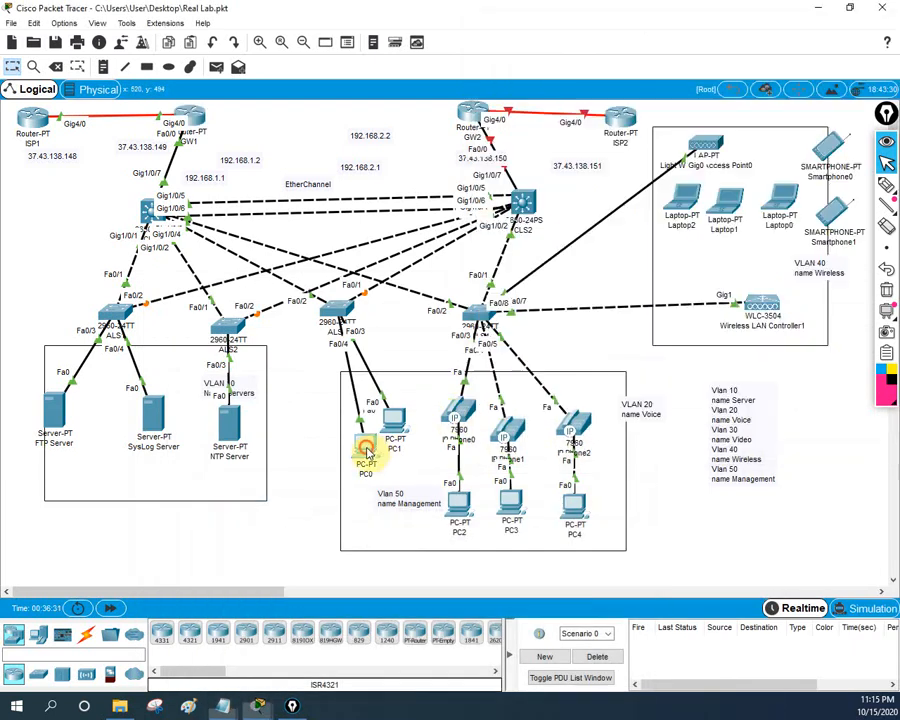
pyautogui.click(459, 500)
pyautogui.press('Up')
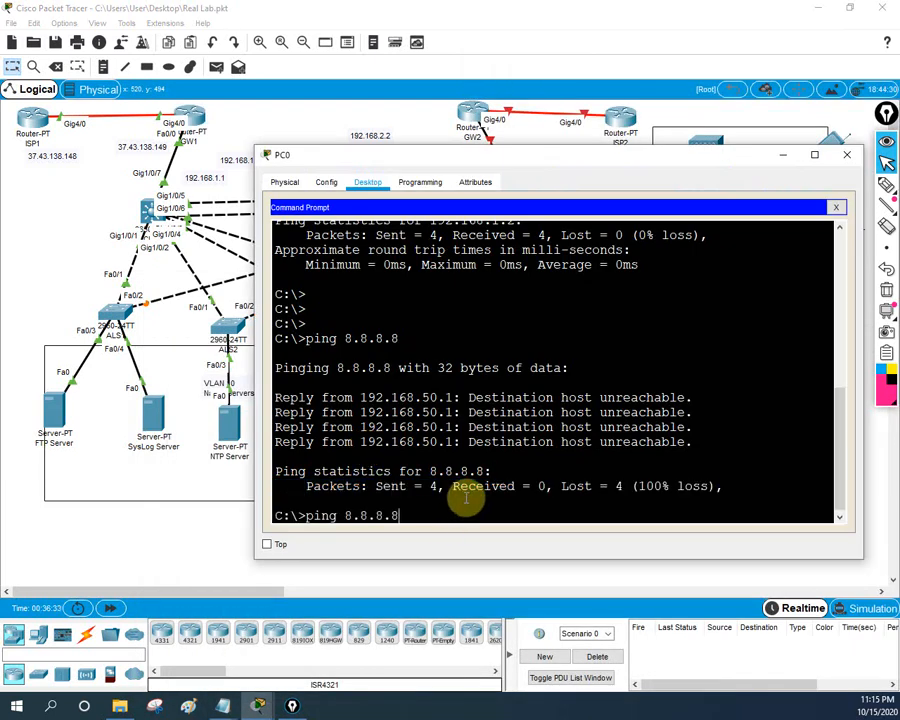
pyautogui.press('Return')
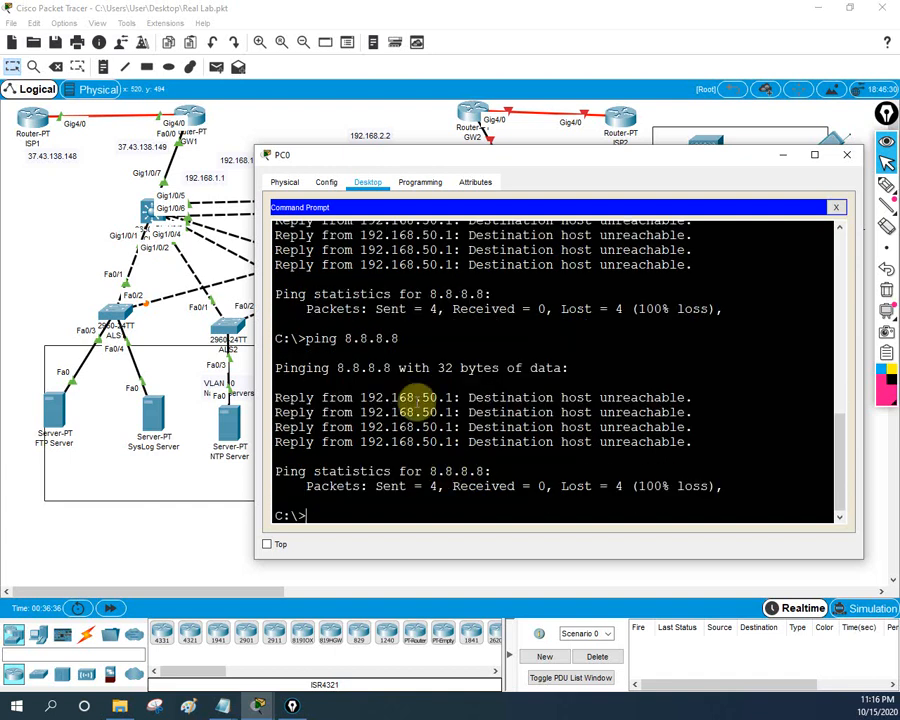
# Repeat the ping to 8.8.8.8 from PC0 three more times.
pyautogui.press('Up')
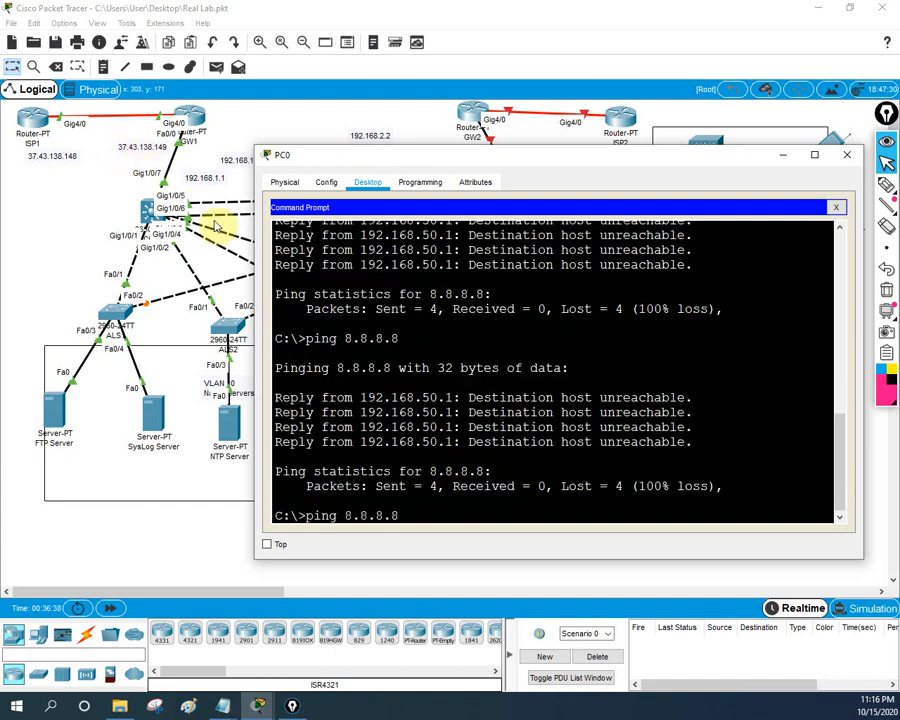
pyautogui.press('Return')
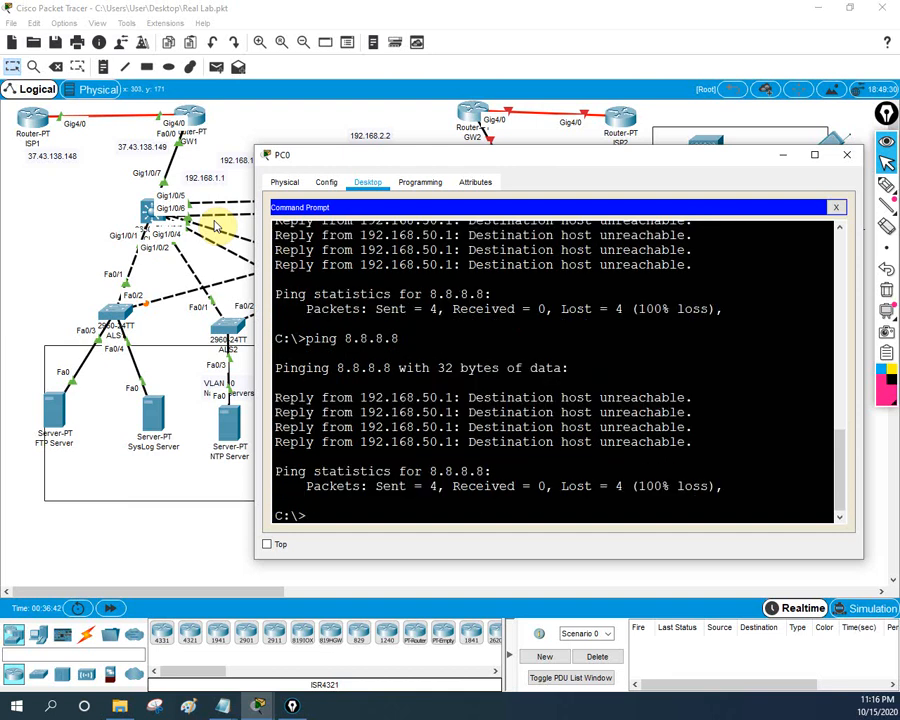
pyautogui.press('Up')
pyautogui.press('Return')
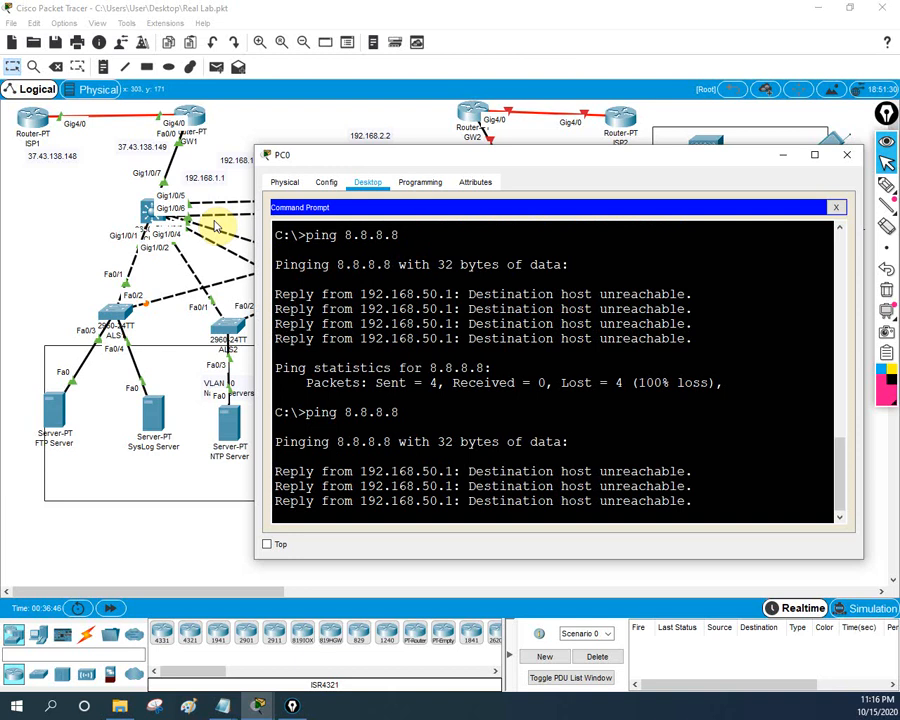
pyautogui.press('Up')
pyautogui.press('Return')
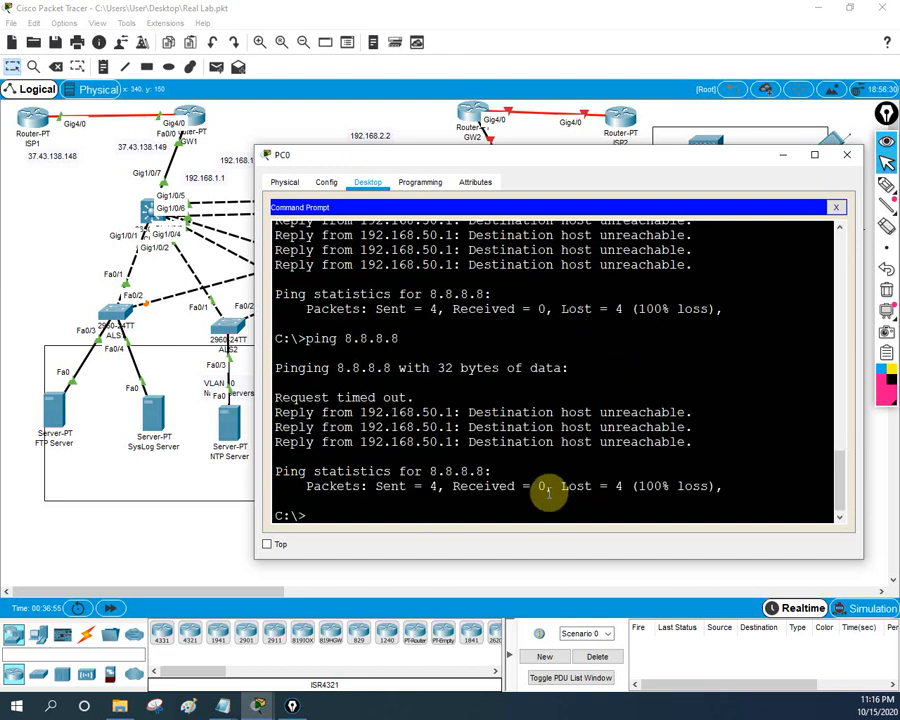
# Reopen GW1's console, review the entered access-list and NAT commands, and minimize the window.
pyautogui.click(180, 118)
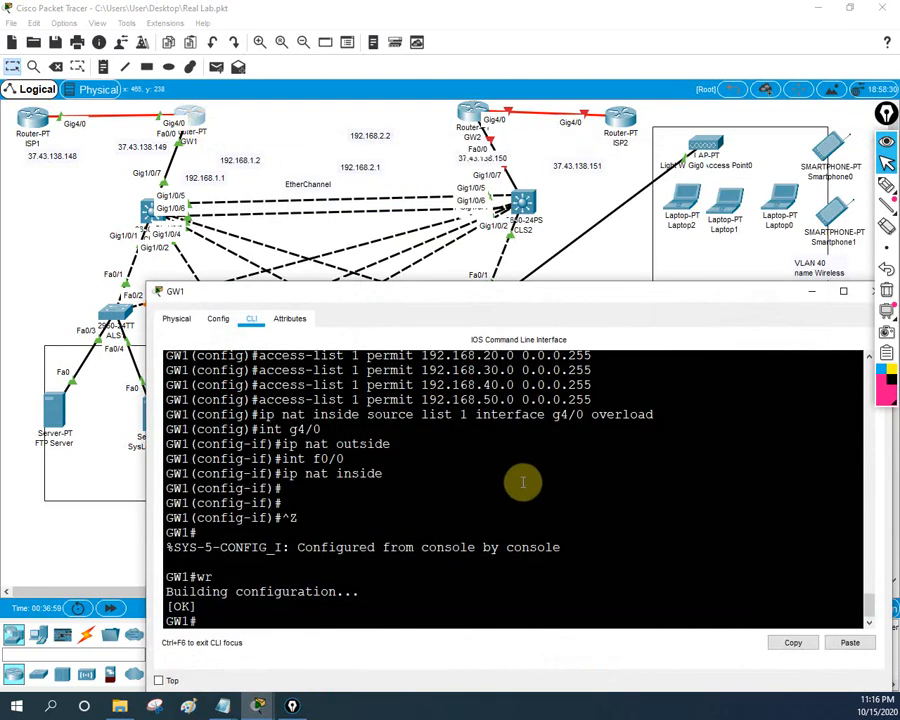
pyautogui.scroll(2, 527, 487)
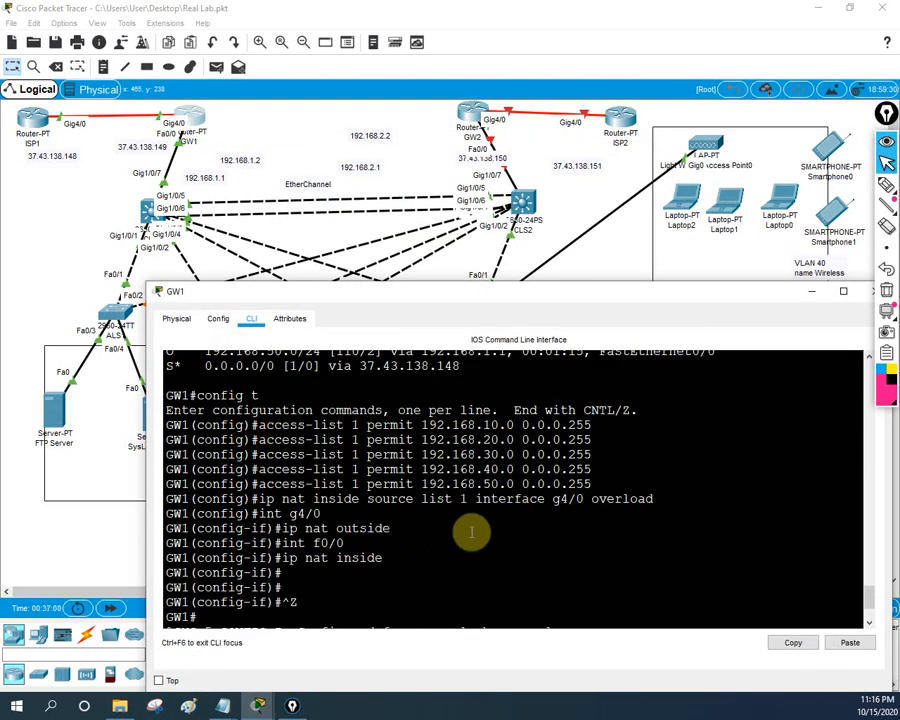
pyautogui.scroll(-2, 466, 530)
pyautogui.scroll(1, 423, 483)
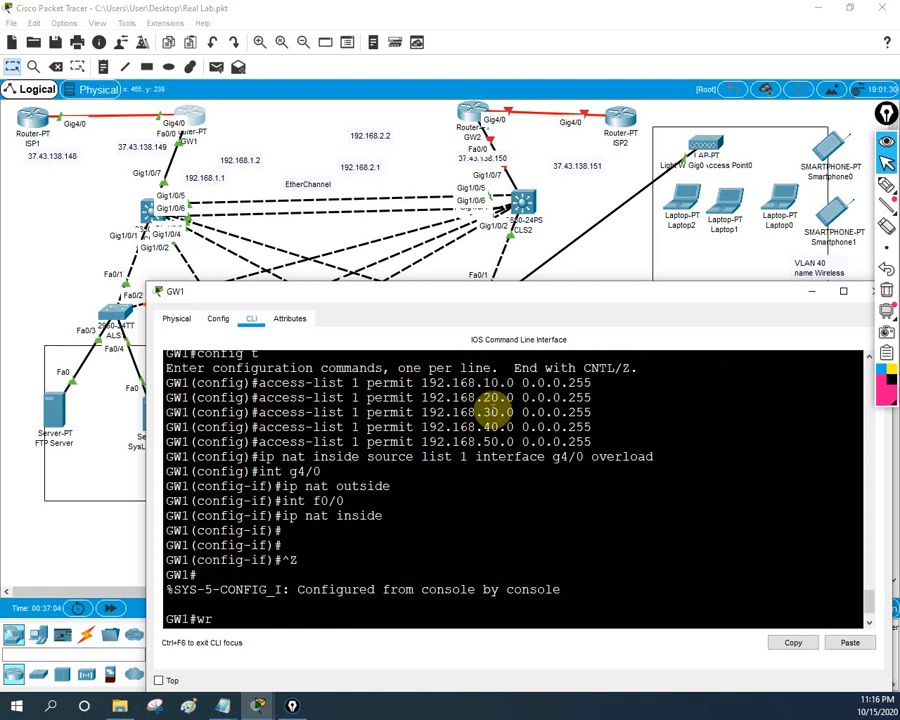
pyautogui.click(810, 292)
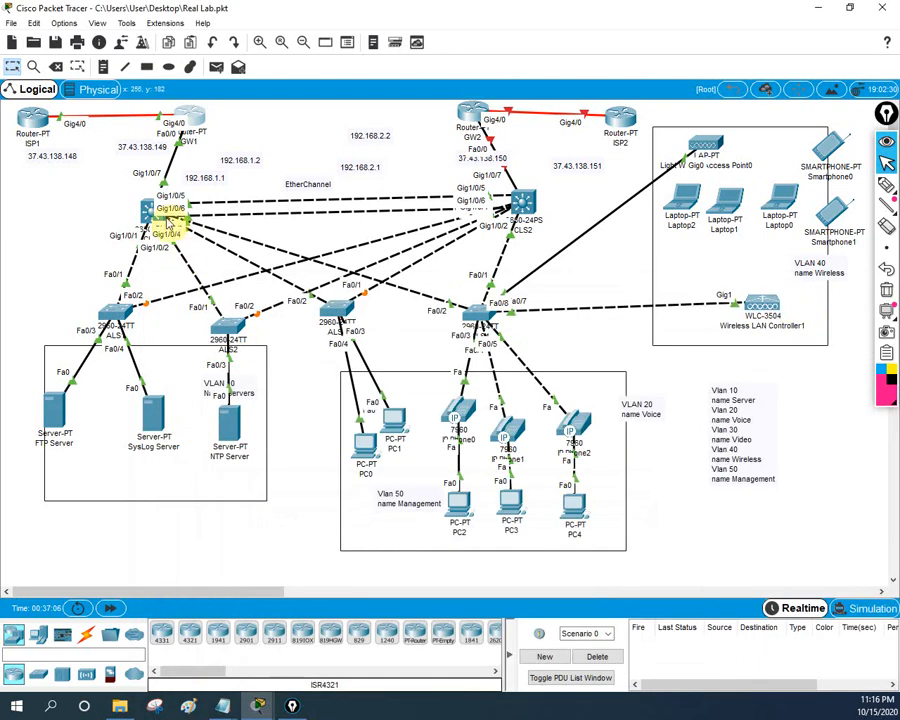
# Open switch CLS1's console and display its routing table with "sh ip route".
pyautogui.click(148, 213)
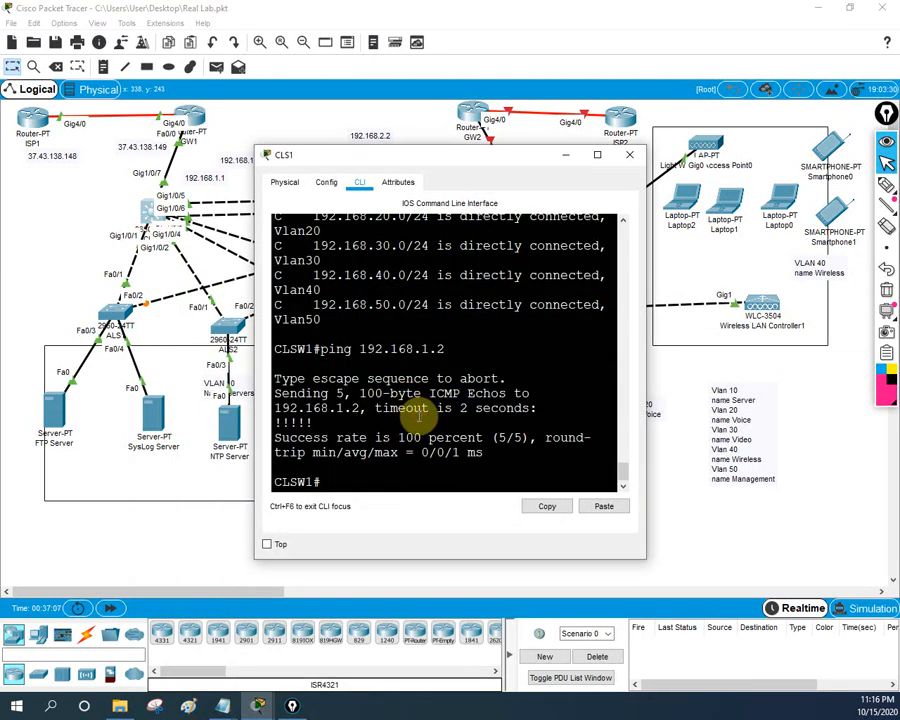
pyautogui.press('Return')
pyautogui.press('Return')
pyautogui.press('Return')
pyautogui.press('Return')
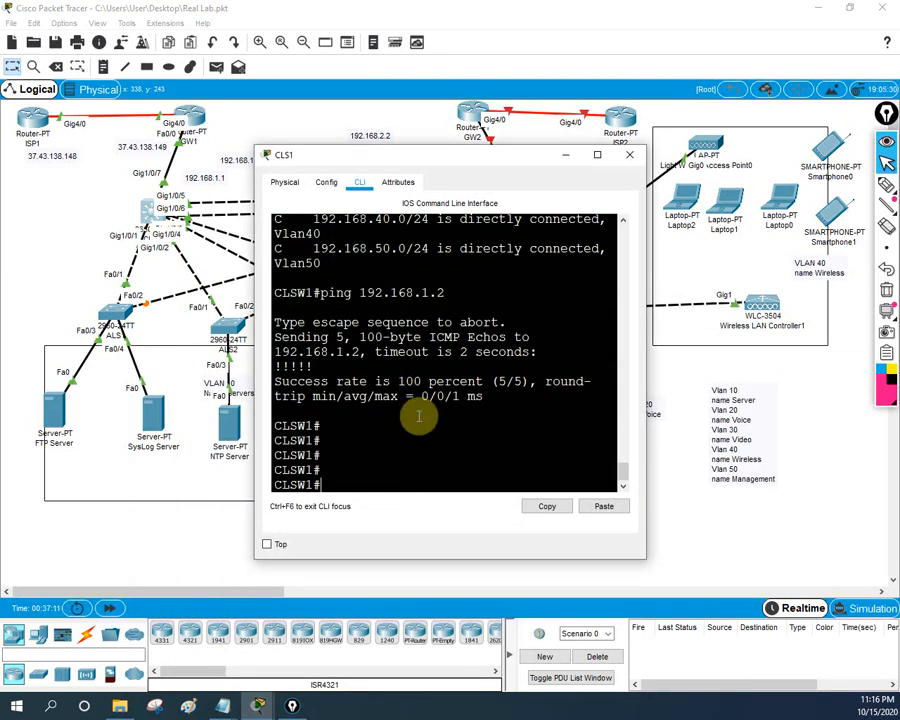
pyautogui.write('sh ip rou')
pyautogui.press('Tab')
pyautogui.press('Return')
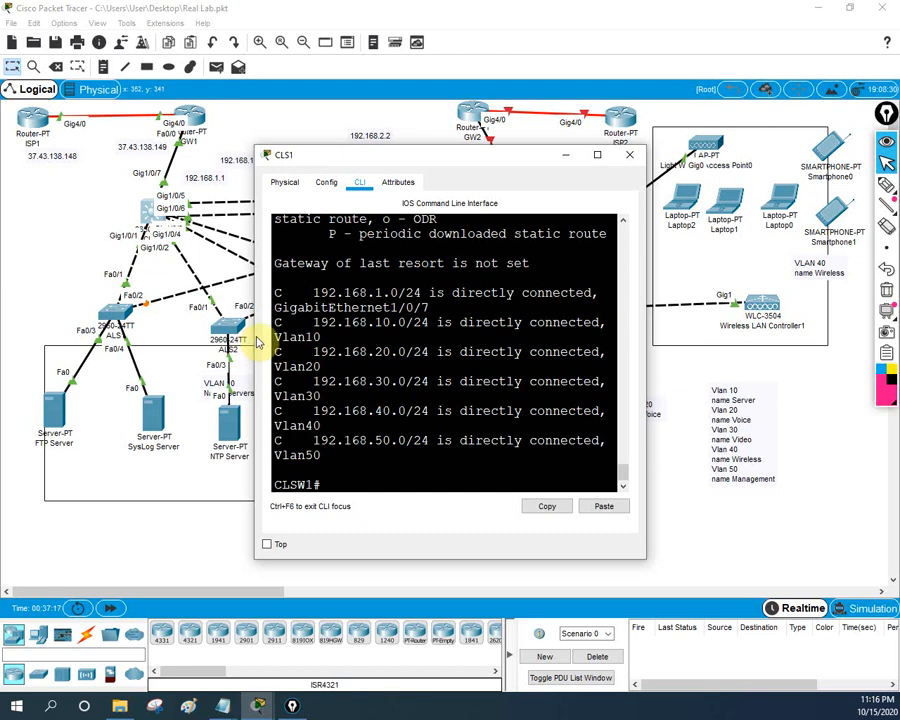
# Widen the CLS1 window on both sides and examine the routing table for a default route.
pyautogui.moveTo(254, 328); pyautogui.dragTo(111, 345)
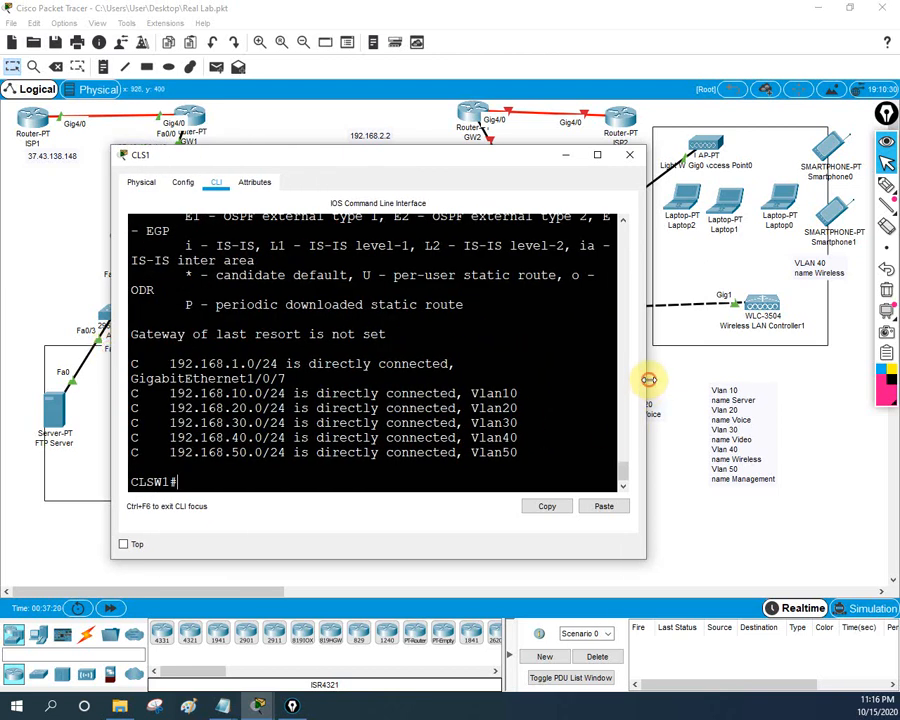
pyautogui.moveTo(645, 384); pyautogui.dragTo(894, 390)
pyautogui.scroll(2, 631, 427)
pyautogui.scroll(-2, 631, 425)
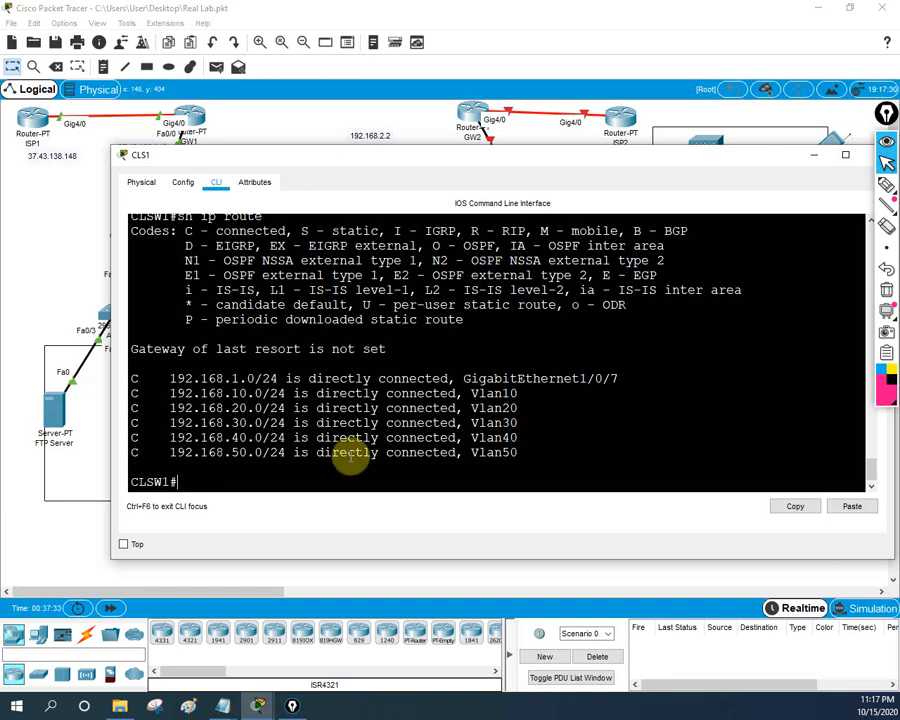
pyautogui.scroll(2, 346, 444)
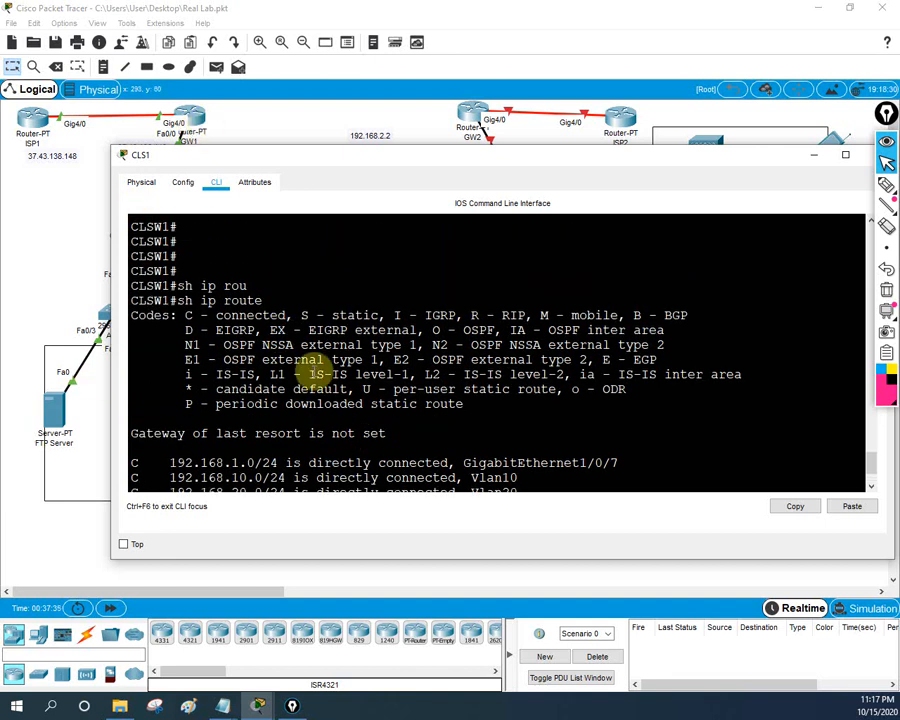
pyautogui.scroll(-2, 315, 370)
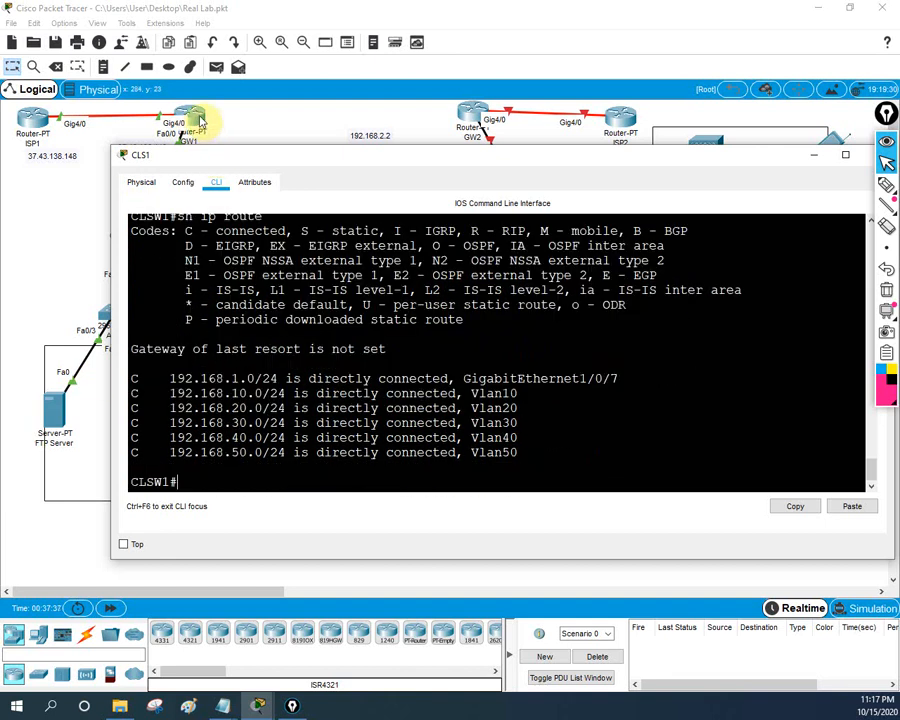
# Return to GW1's console, enter global configuration mode, and open OSPF process 1 with "router ospf 1".
pyautogui.click(200, 118)
pyautogui.write('wr')
pyautogui.press('Return')
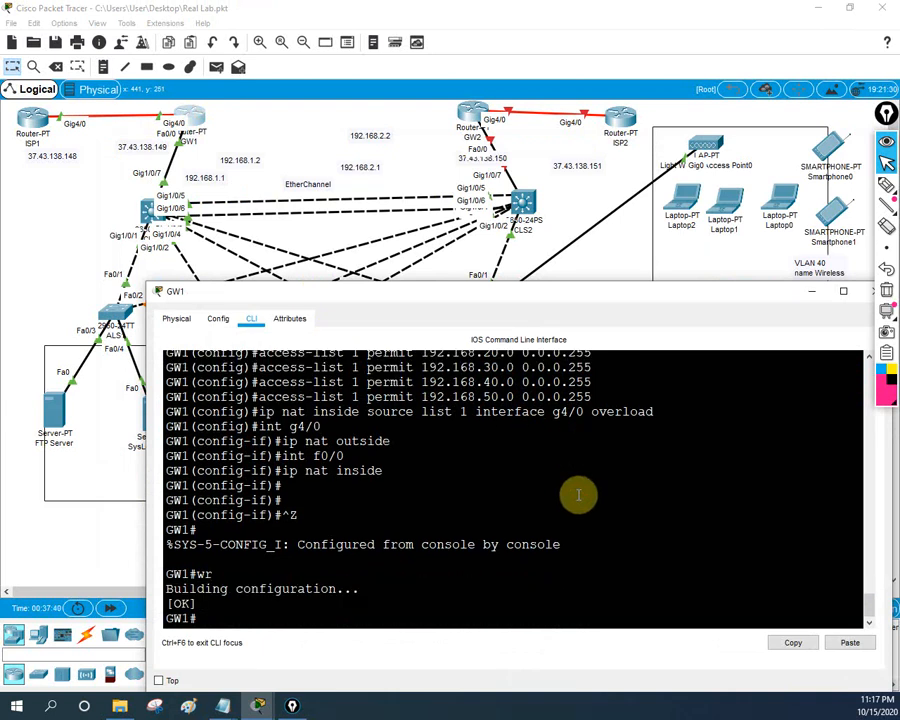
pyautogui.write('config t')
pyautogui.press('Return')
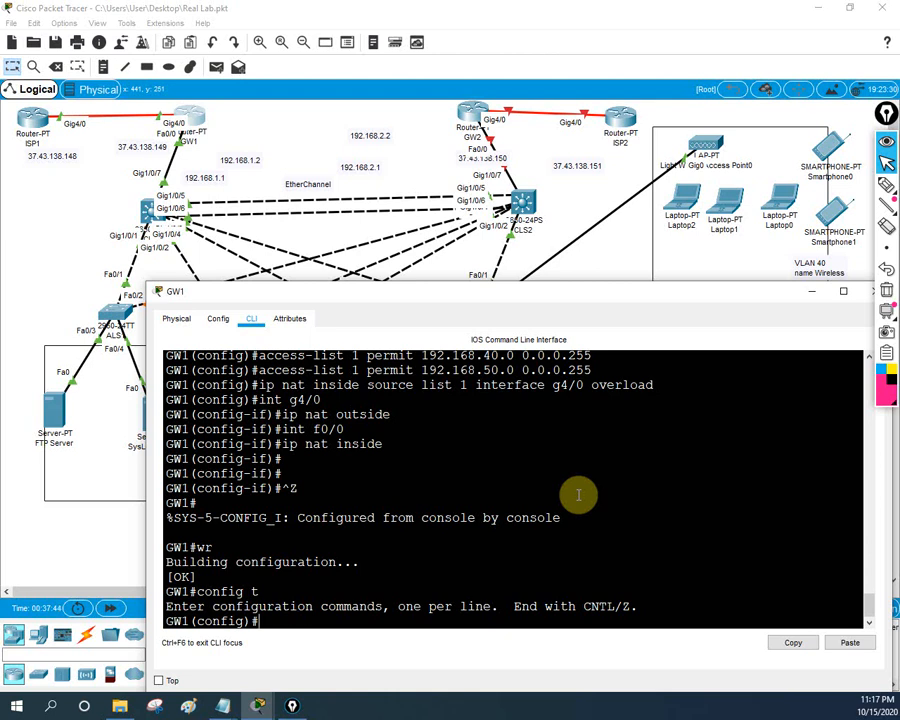
pyautogui.write('router os')
pyautogui.press('Tab')
pyautogui.write('1')
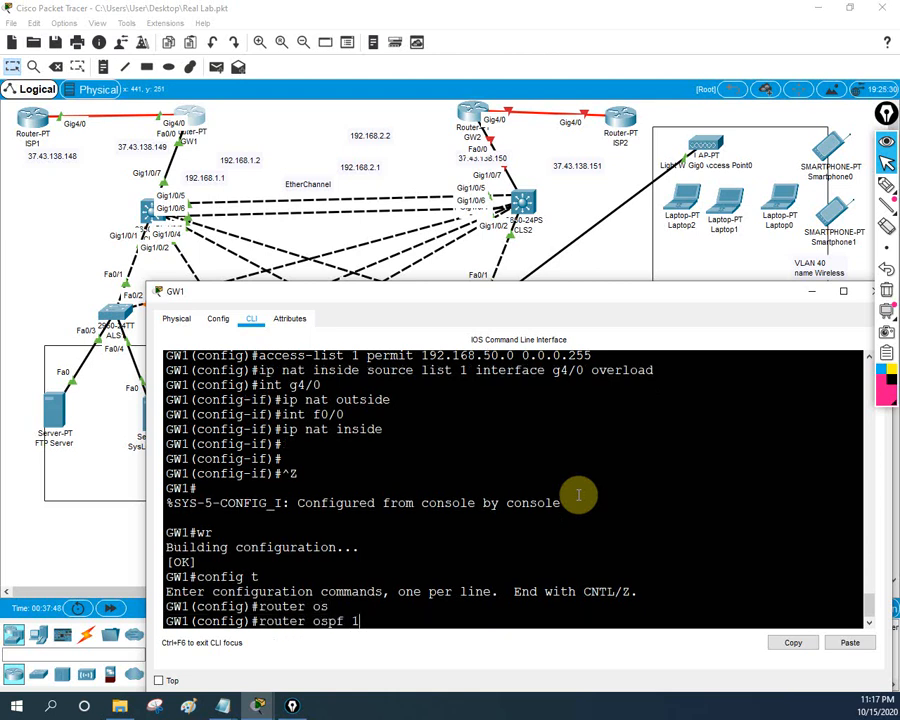
pyautogui.press('Return')
# Advertise the default route through OSPF on GW1 with "default-information originate".
pyautogui.write('de')
pyautogui.press('Tab')
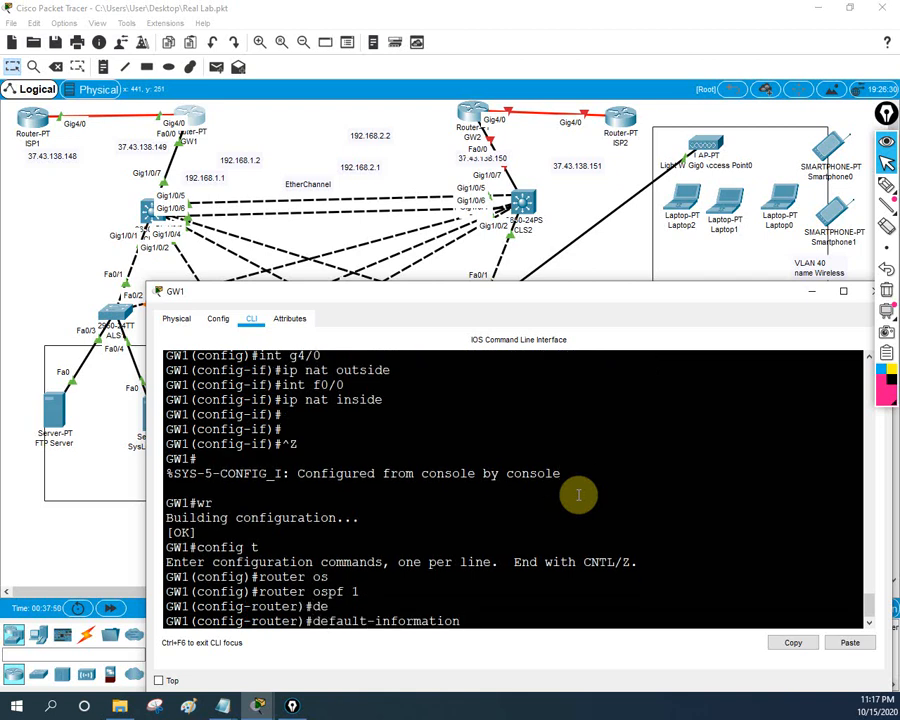
pyautogui.write('or')
pyautogui.press('Tab')
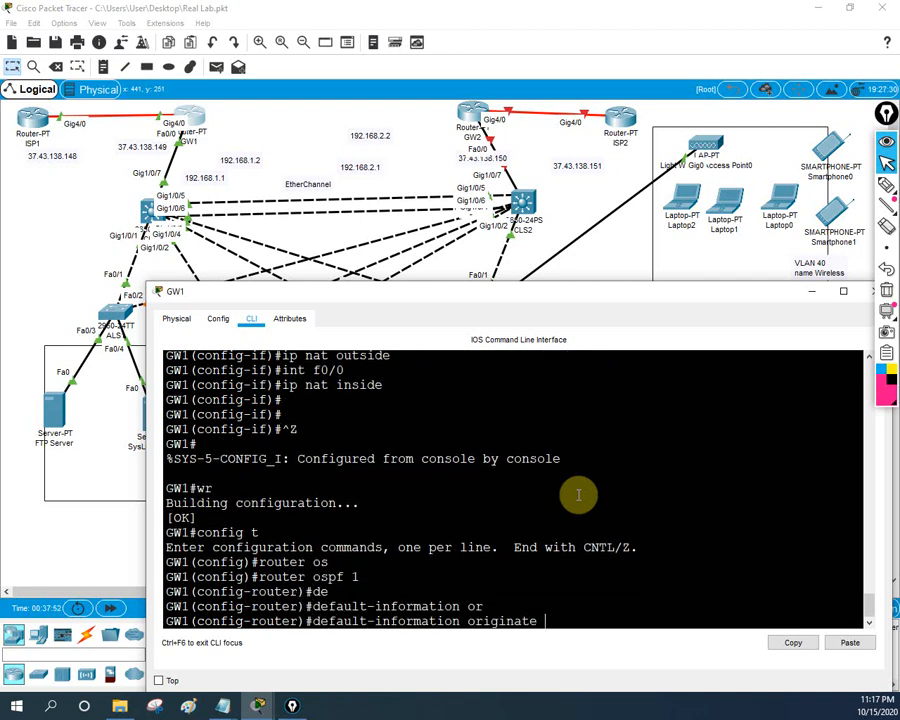
pyautogui.press('Return')
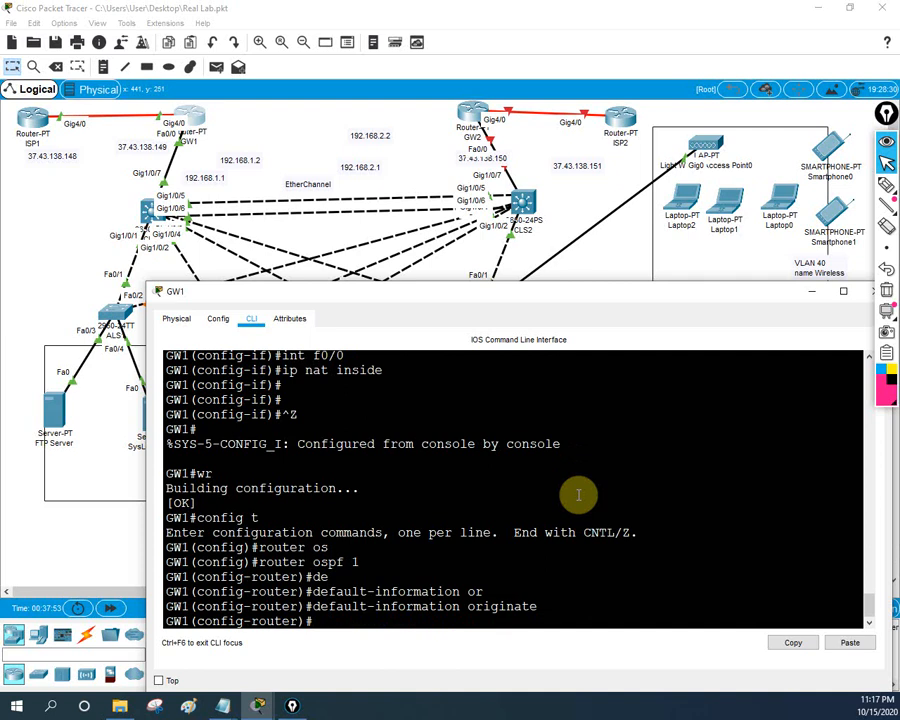
# Enable OSPF process 1 in area 0 on GW1's interface f0/0 with "ip ospf 1 area 0".
pyautogui.write('int f0/0')
pyautogui.press('Return')
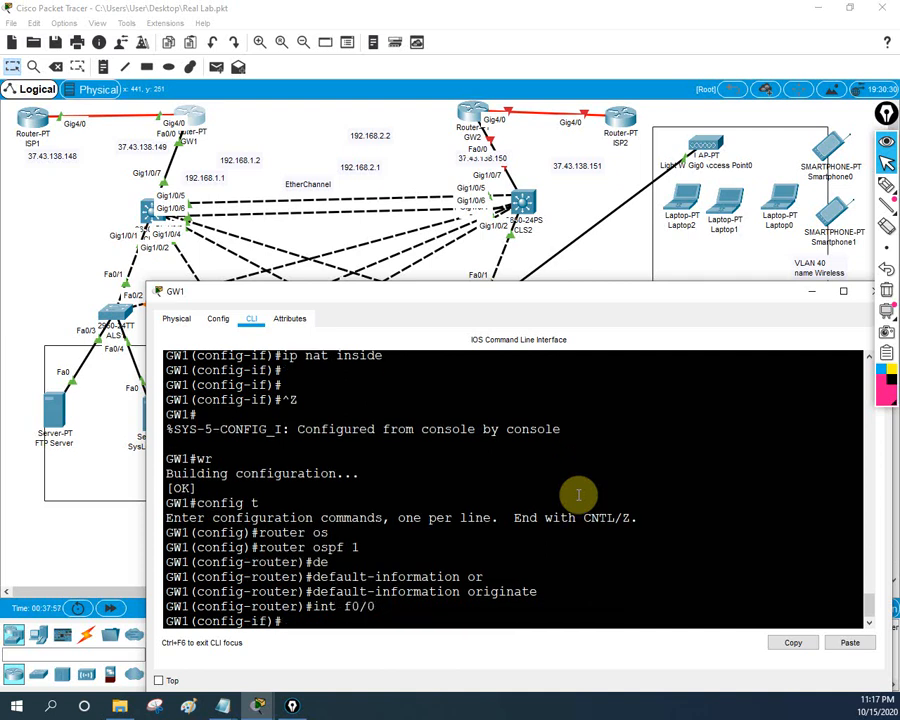
pyautogui.write('ip os')
pyautogui.press('Tab')
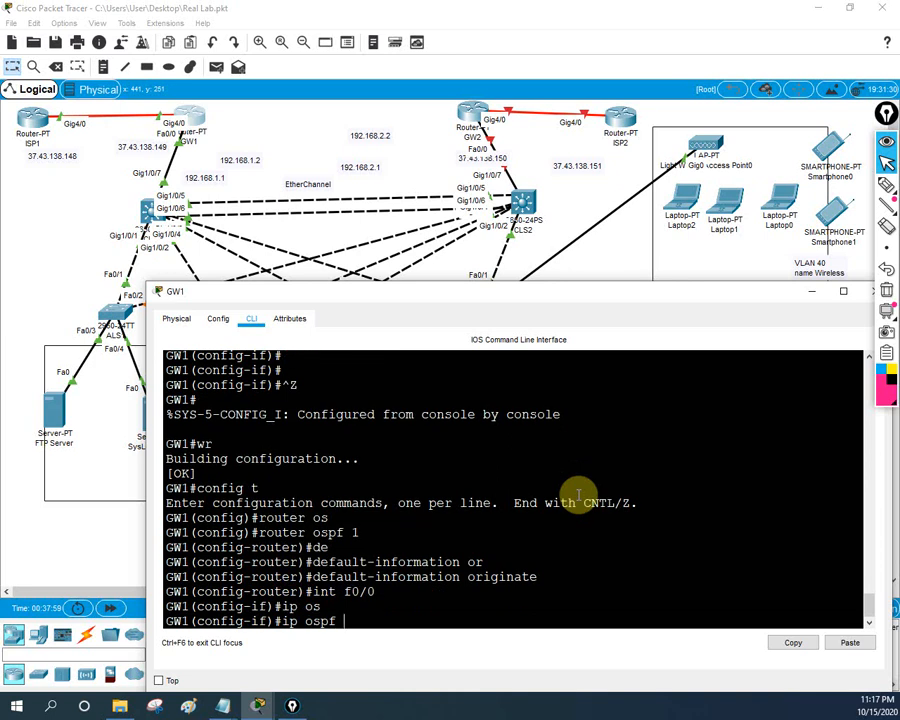
pyautogui.write('1 area 0')
pyautogui.press('Return')
# Exit to GW1's privileged mode and save the running configuration with "wr".
pyautogui.write('e')
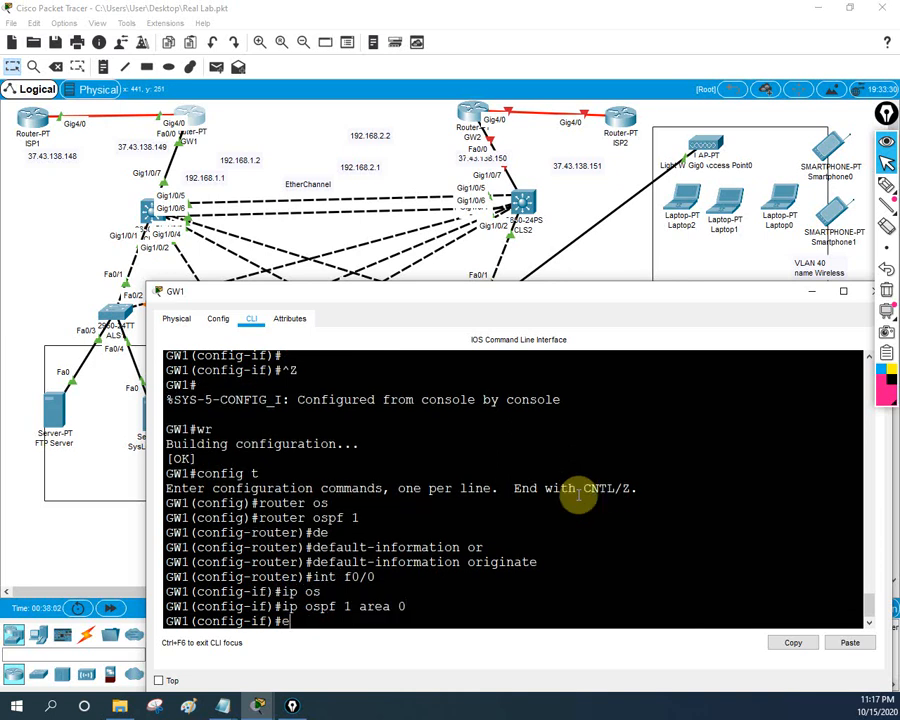
pyautogui.write('xit')
pyautogui.press('Return')
pyautogui.write('exit')
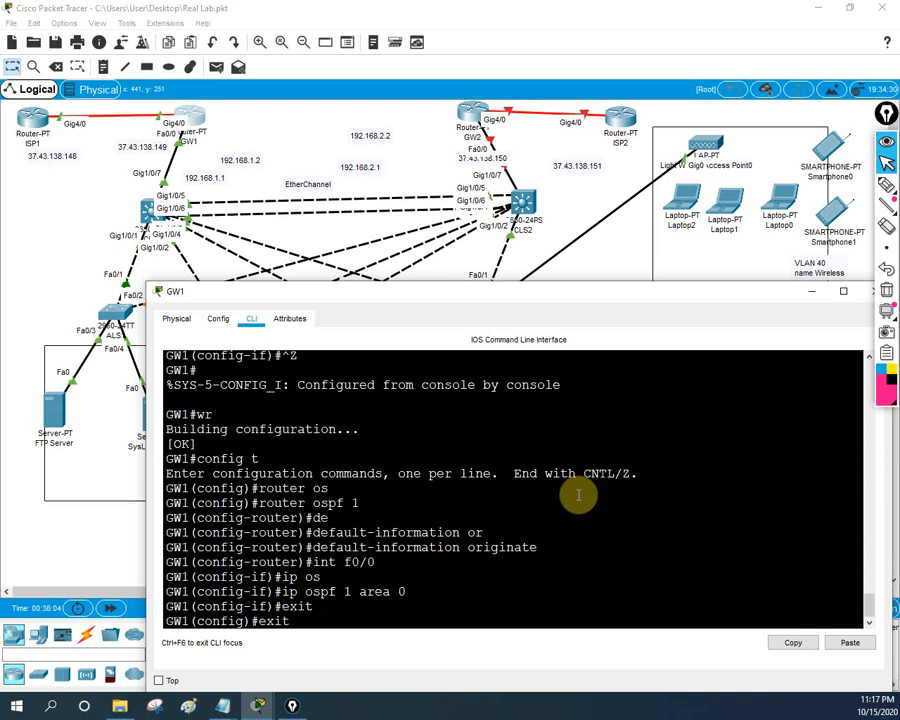
pyautogui.press('Return')
pyautogui.press('Return')
pyautogui.write('wr')
pyautogui.press('Return')
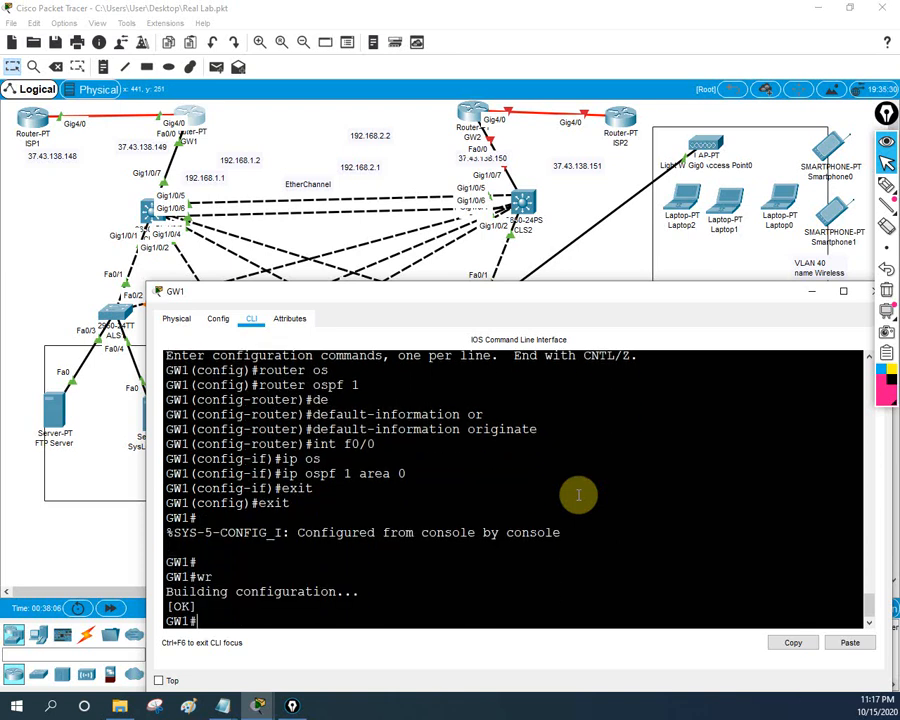
pyautogui.press('Return')
pyautogui.press('Return')
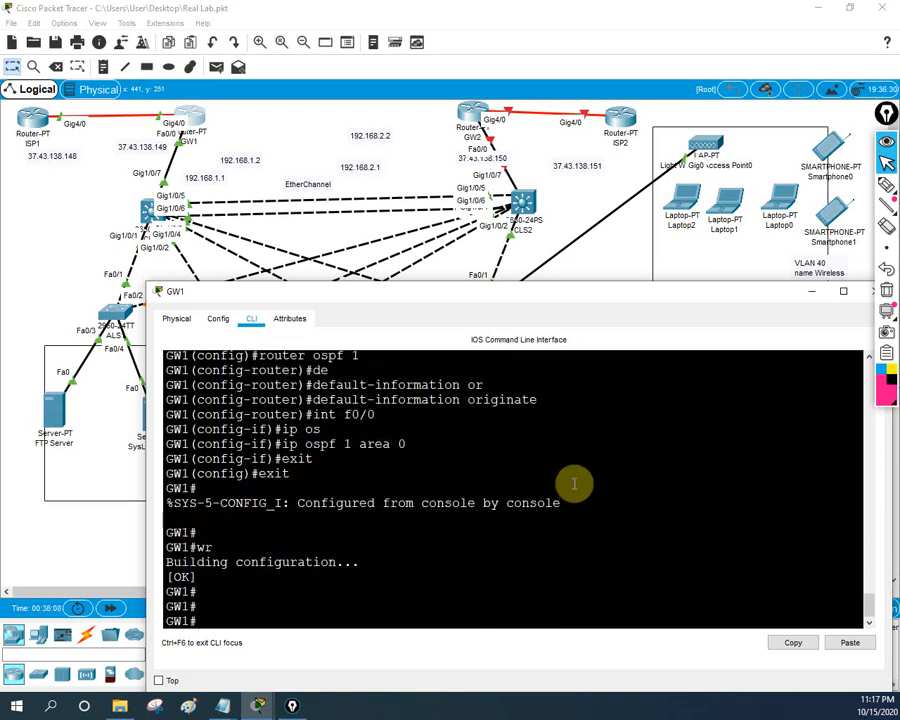
# Display GW1's routing table with "sh ip route" and examine its static default route entry.
pyautogui.write('sh ip rou')
pyautogui.press('Tab')
pyautogui.press('Return')
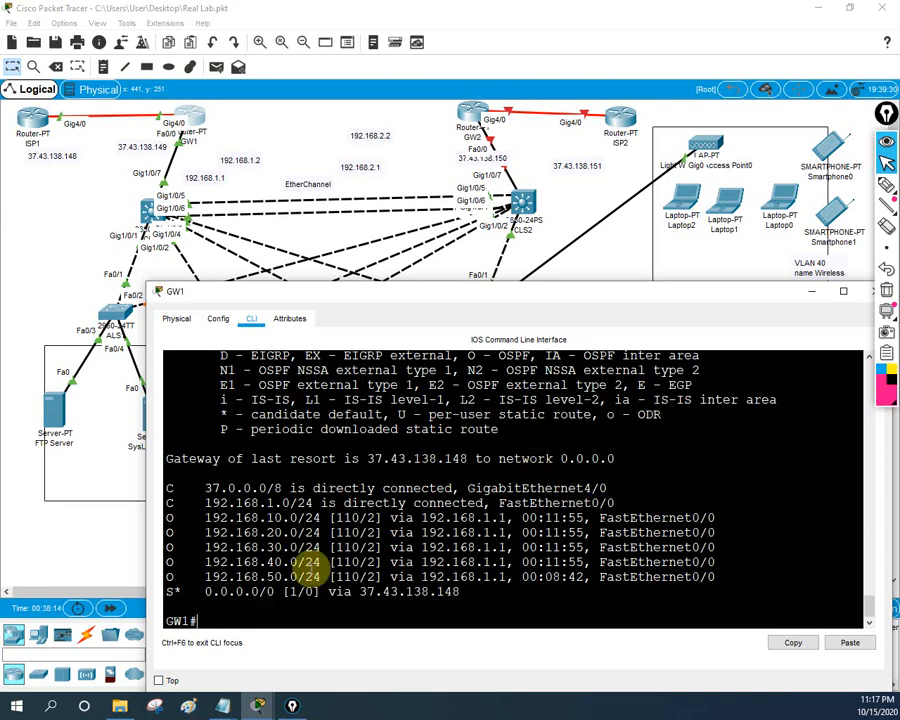
pyautogui.moveTo(206, 592); pyautogui.dragTo(460, 590)
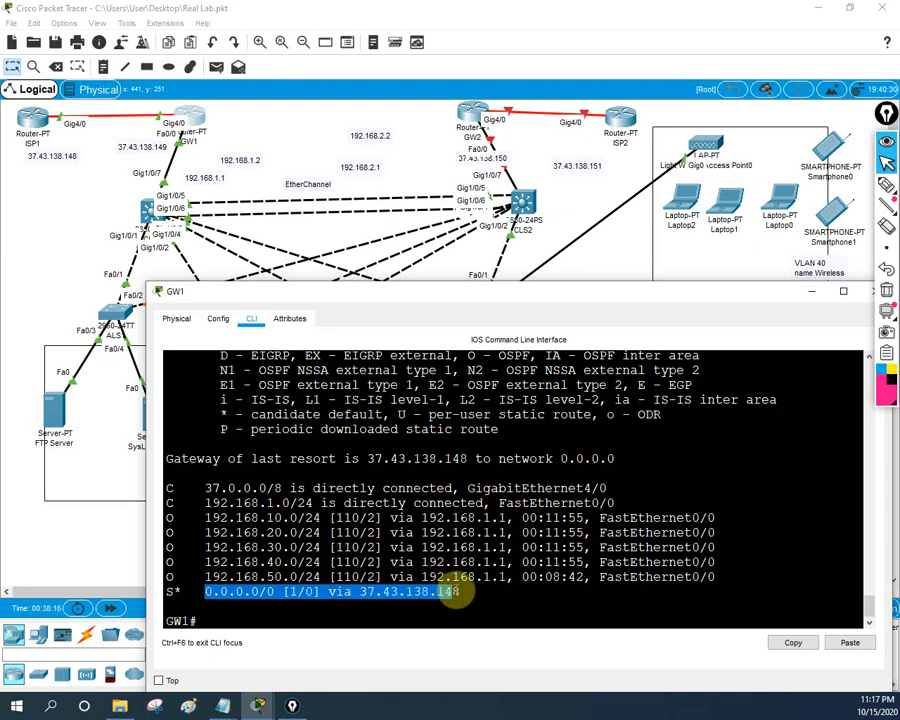
pyautogui.moveTo(172, 592); pyautogui.dragTo(430, 592)
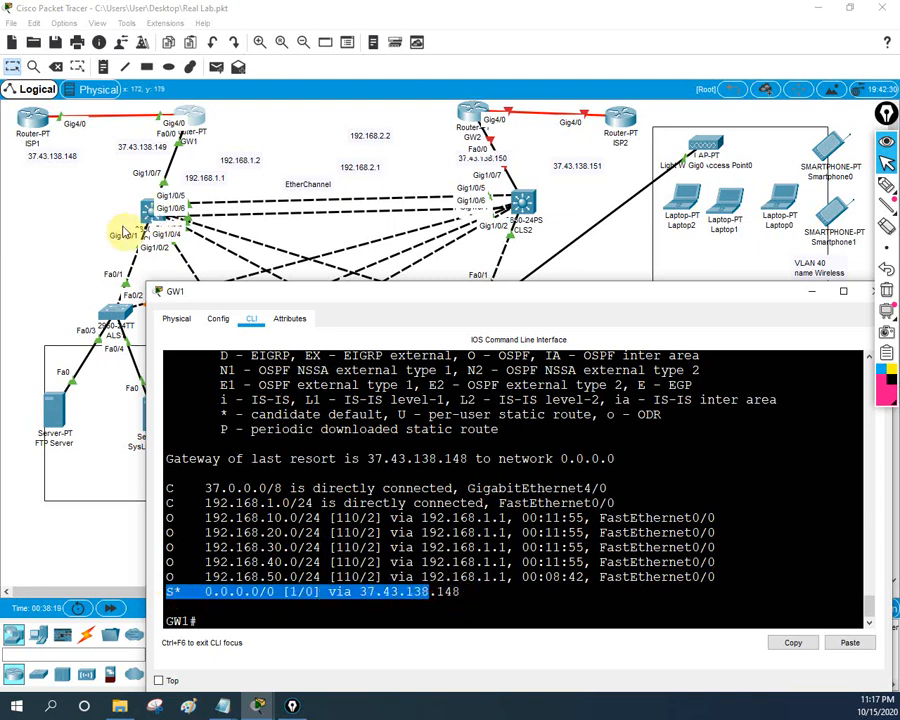
# Open switch CLS1's console and display its routing table again with "sh ip route".
pyautogui.doubleClick(148, 210)
pyautogui.press('Up')
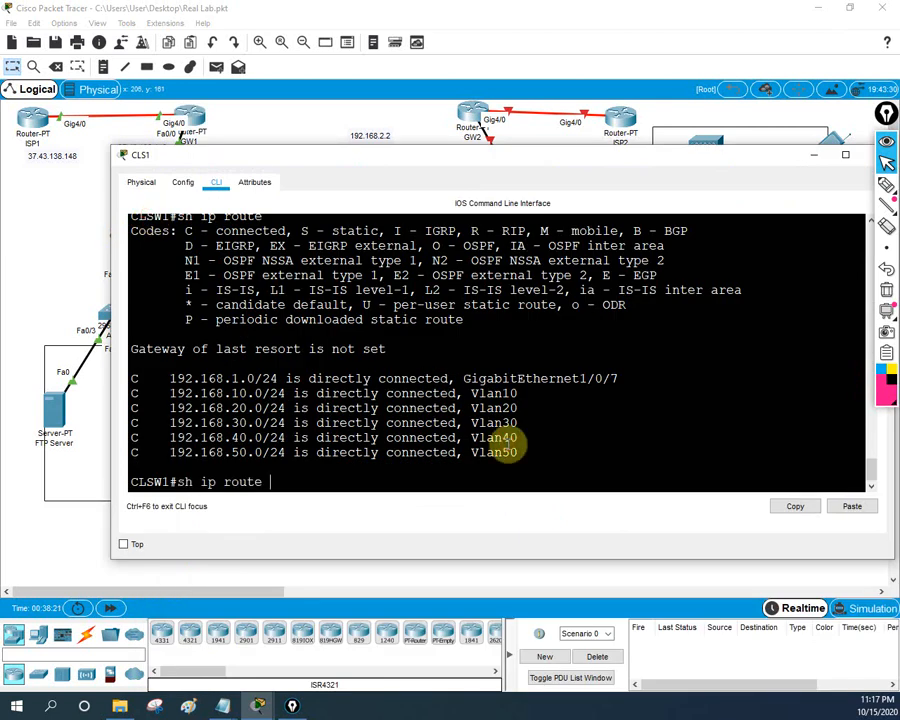
pyautogui.press('Return')
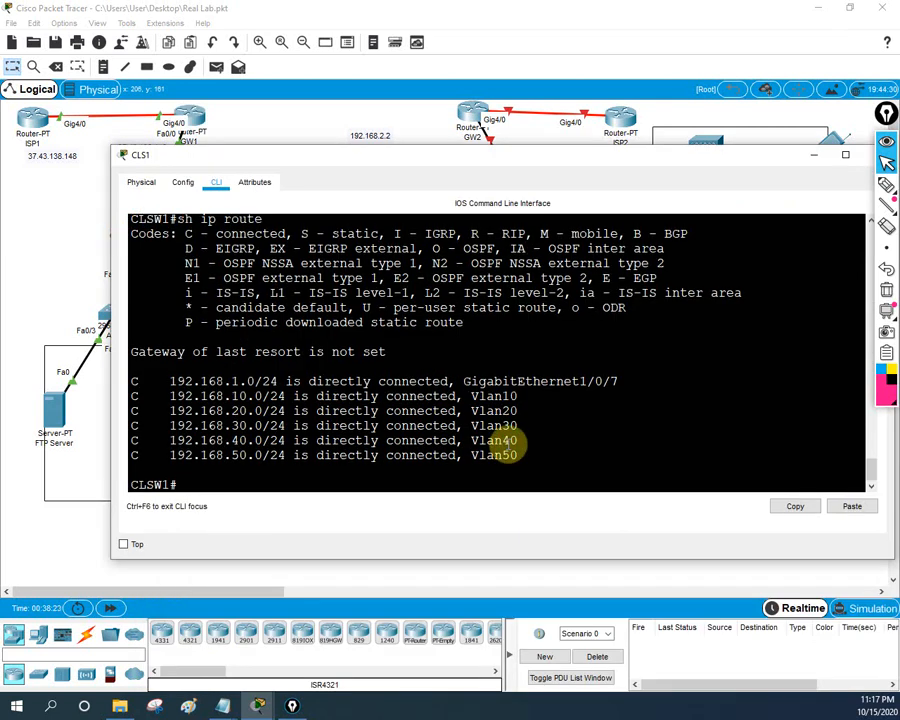
pyautogui.press('Up')
pyautogui.press('Down')
pyautogui.press('Up')
pyautogui.press('Down')
pyautogui.press('Up')
pyautogui.press('Down')
pyautogui.press('Up')
pyautogui.press('Down')
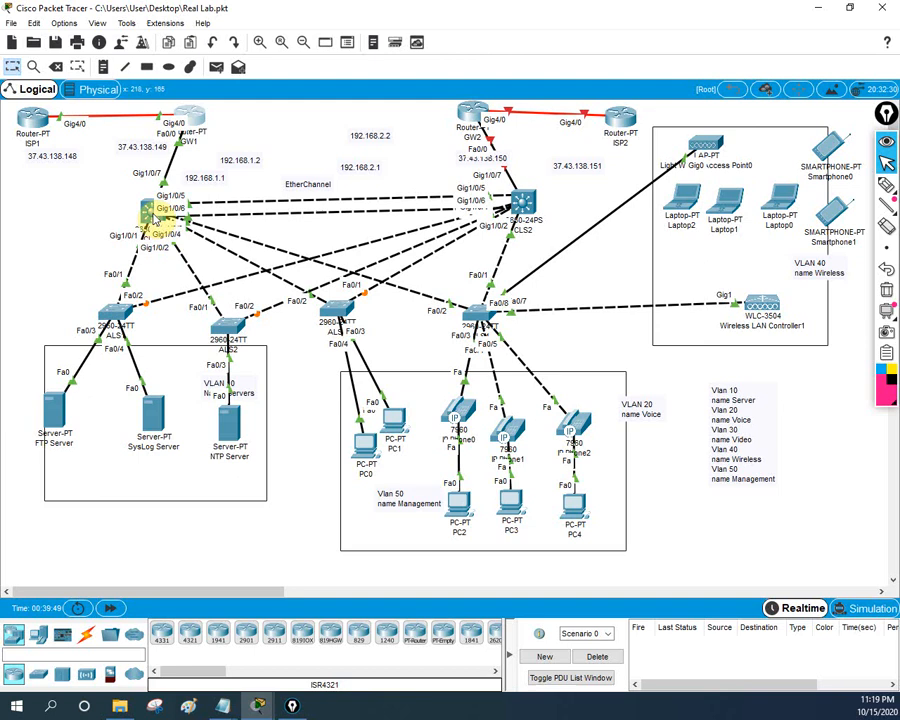
# Reopen CLS1's console and examine the gateways and distance in the "sh ip protocols" output.
pyautogui.click(153, 219)
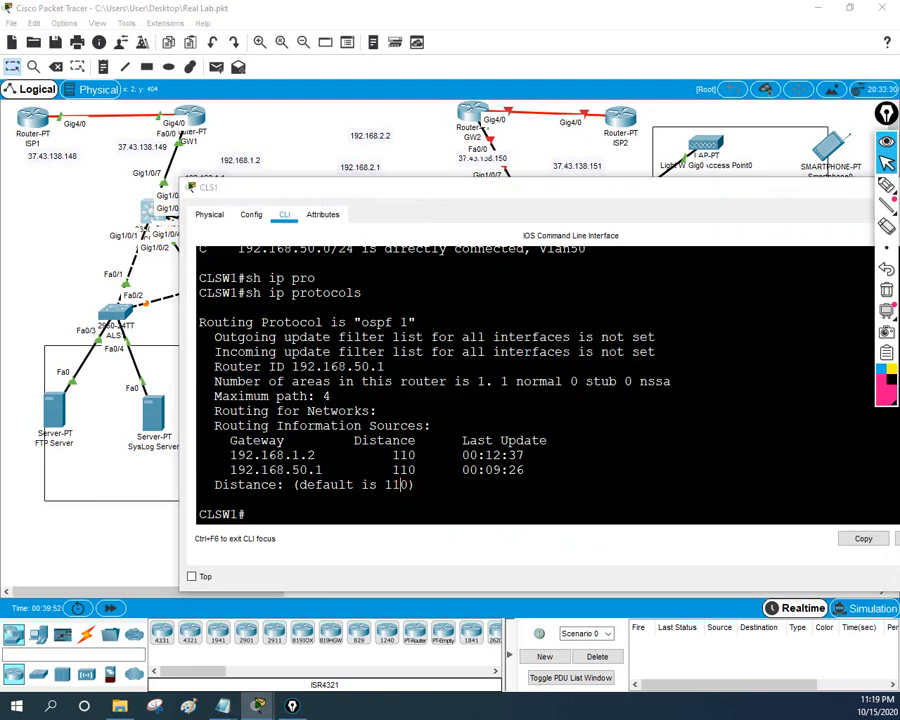
pyautogui.click(378, 484)
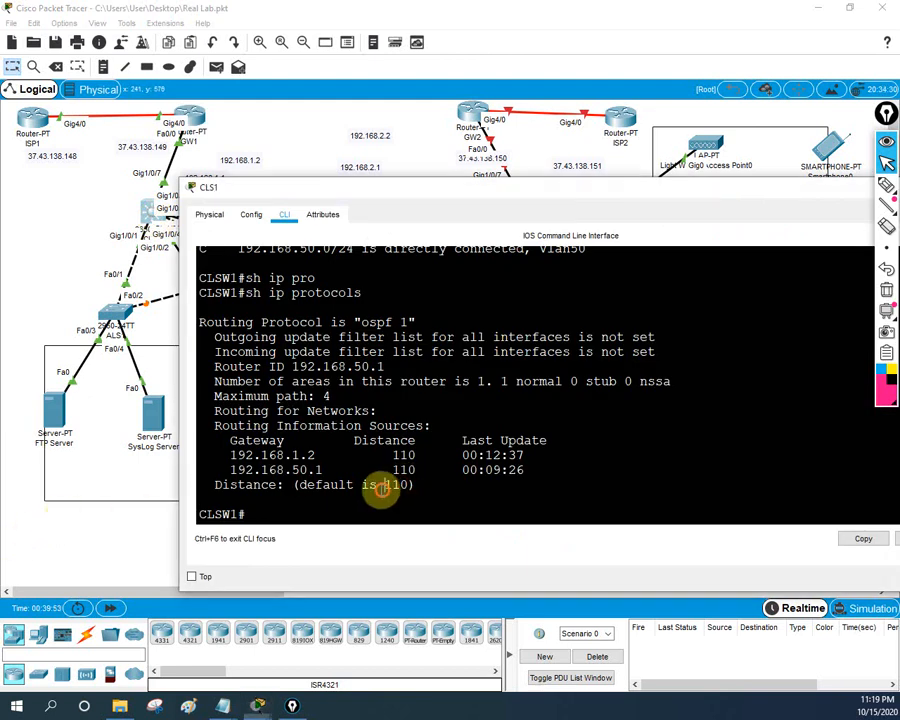
pyautogui.doubleClick(240, 457)
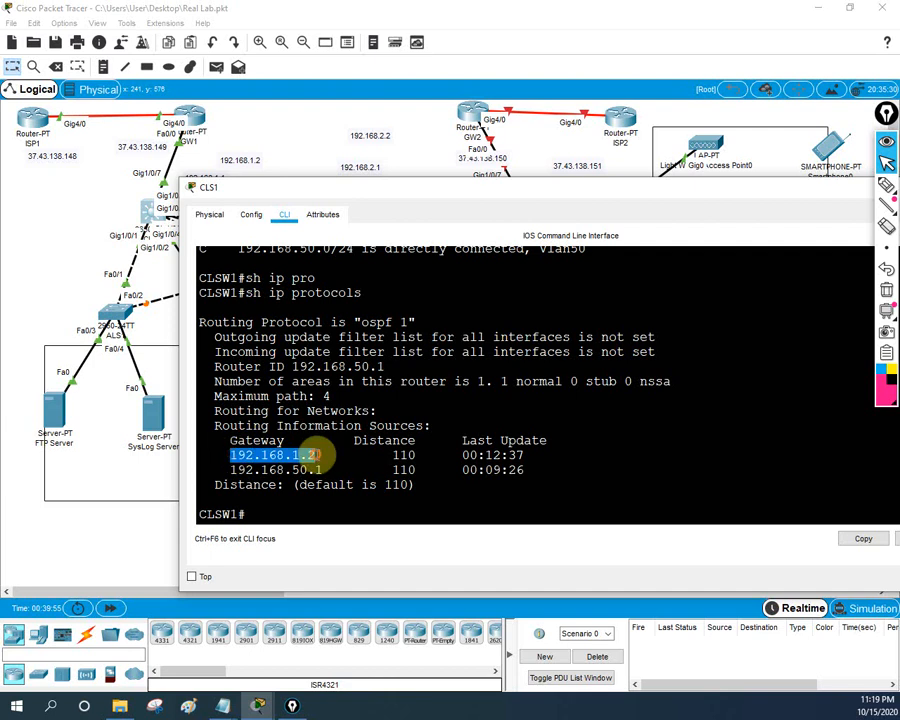
pyautogui.moveTo(221, 467); pyautogui.dragTo(345, 468)
pyautogui.click(320, 499)
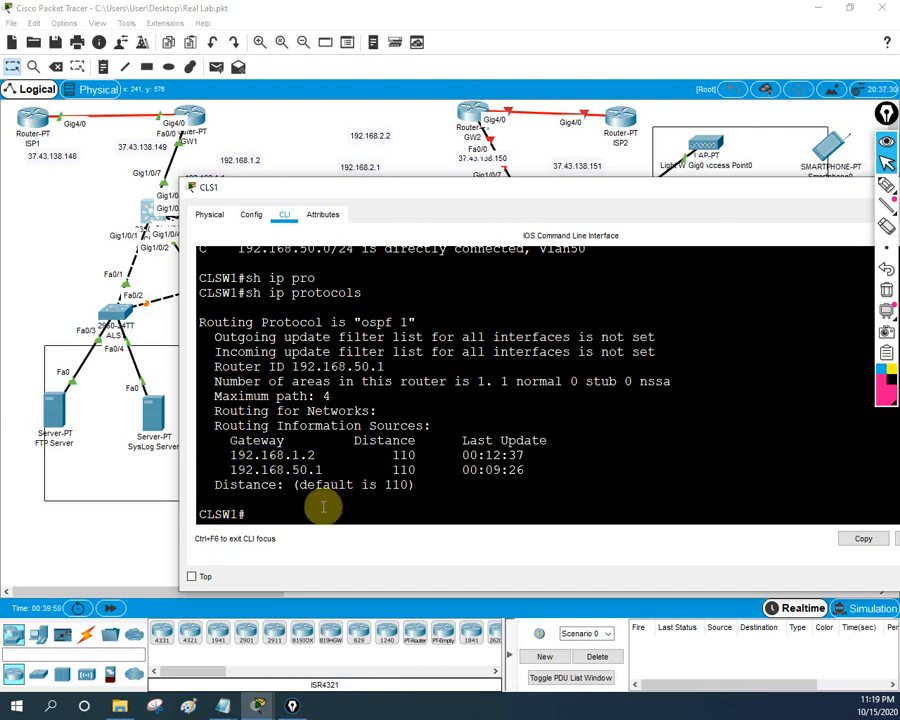
# Enter global configuration mode on CLS1 and open OSPF process 1 with "router ospf 1".
pyautogui.write('config t')
pyautogui.press('Return')
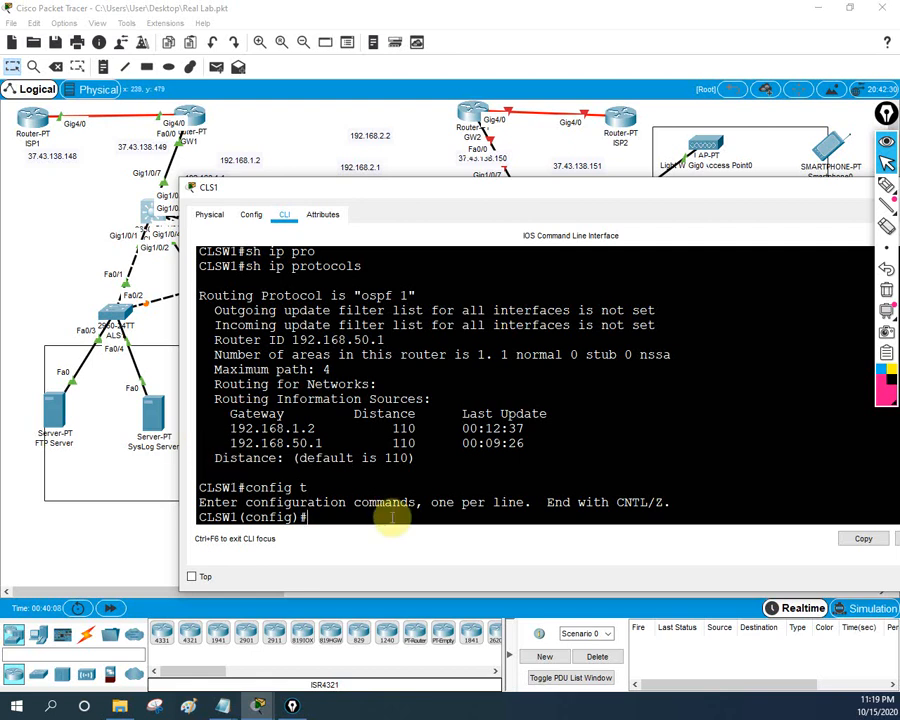
pyautogui.scroll(-1, 397, 508)
pyautogui.click(371, 485)
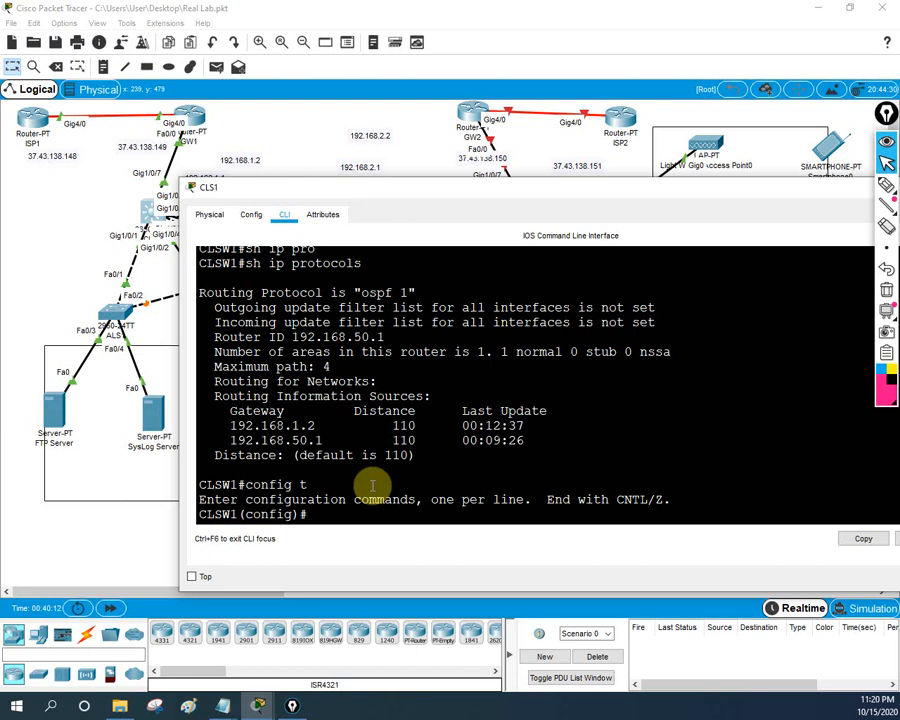
pyautogui.write('router')
pyautogui.press('Tab')
pyautogui.write('os')
pyautogui.press('Tab')
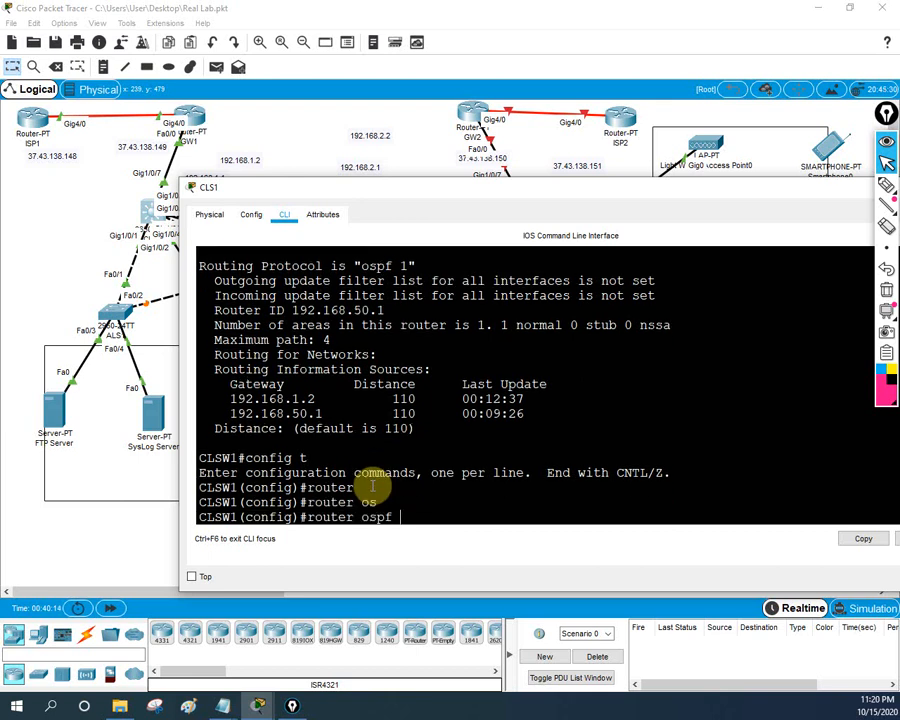
pyautogui.write('1')
pyautogui.press('Return')
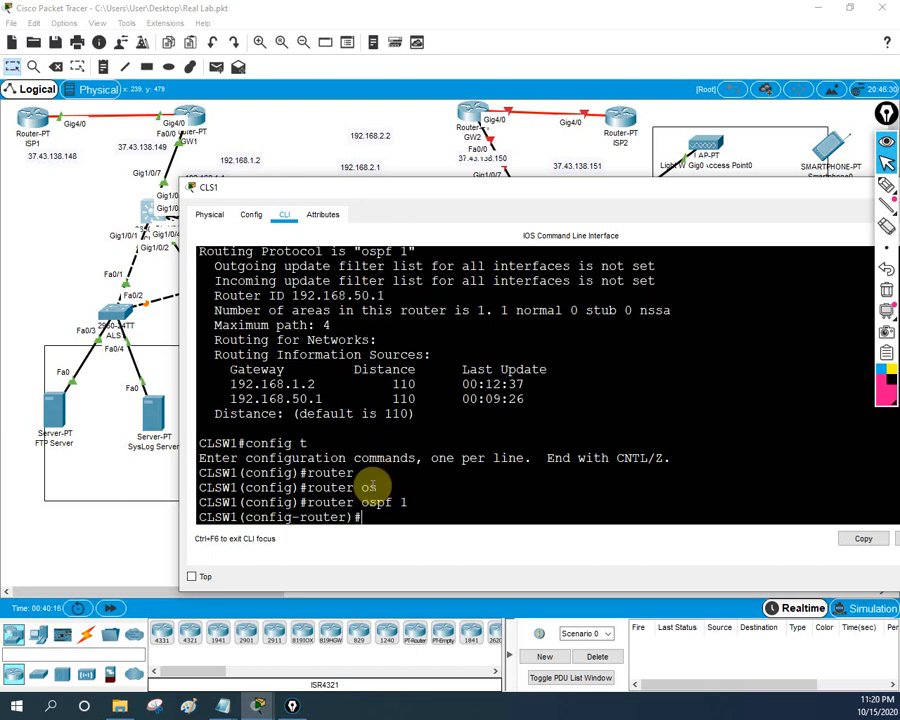
# Enable OSPF process 1 in area 0 on CLS1's interface g1/0/7 with "ip ospf 1 area 0".
pyautogui.write('int f1/0/7')
pyautogui.press('Return')
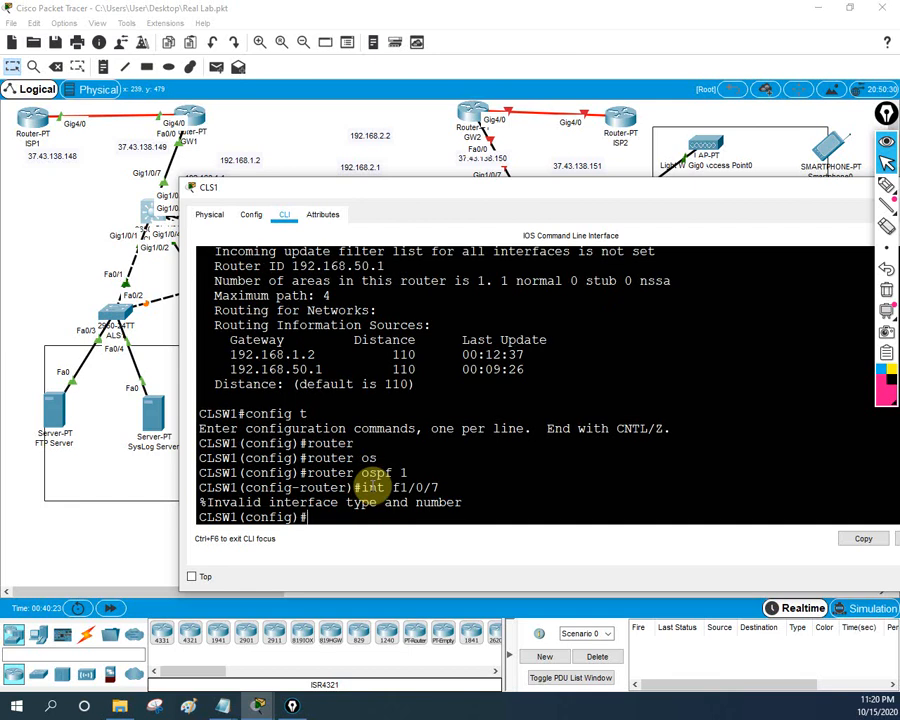
pyautogui.press('Up')
pyautogui.press('Left')
pyautogui.press('Left')
pyautogui.press('Left')
pyautogui.press('Left')
pyautogui.press('Left')
pyautogui.press('BackSpace')
pyautogui.write('g')
pyautogui.press('Return')
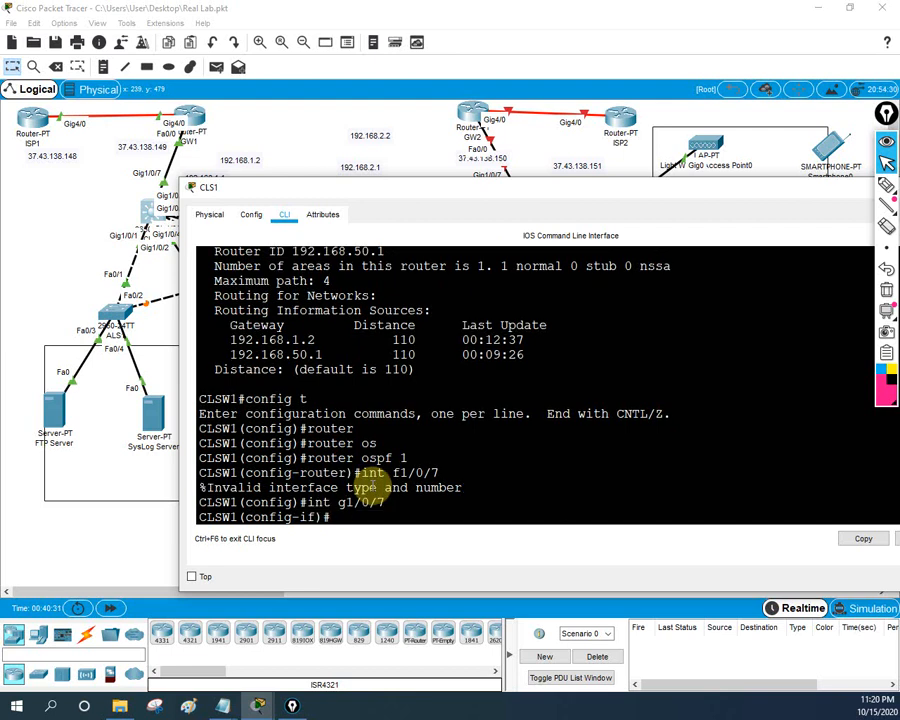
pyautogui.write('ip os')
pyautogui.press('Tab')
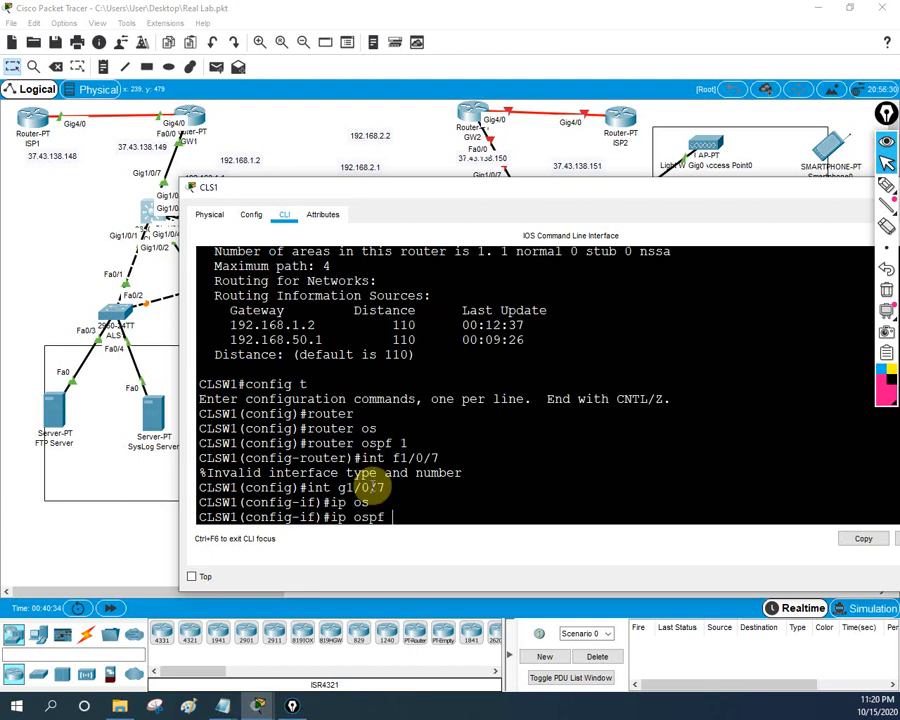
pyautogui.write('1 are')
pyautogui.press('Tab')
pyautogui.write('0')
pyautogui.press('Return')
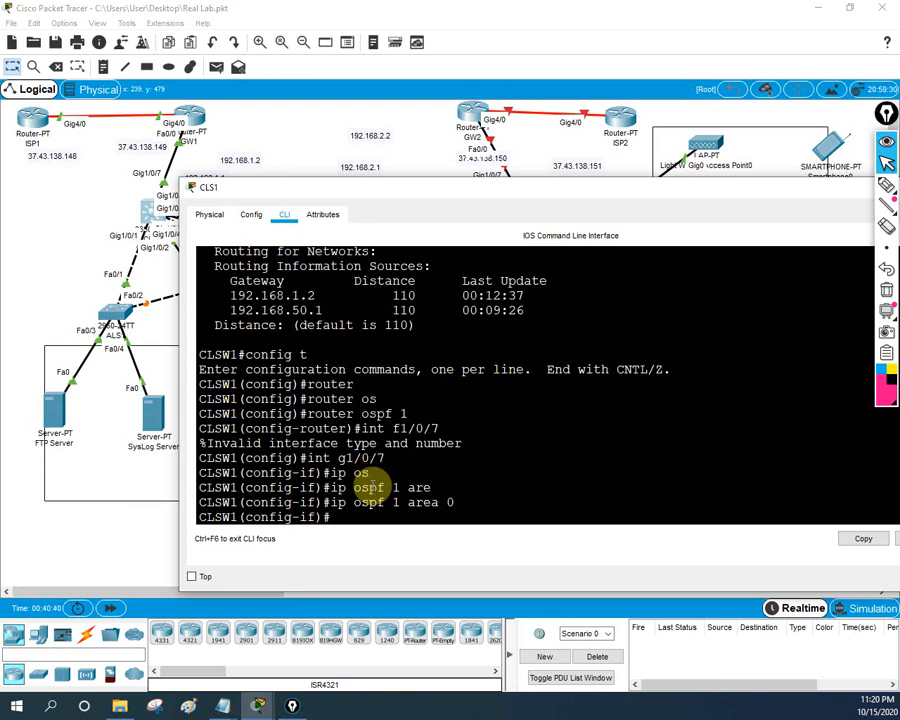
# Enable OSPF process 1 in area 0 on CLS1's VLAN 10 interface.
pyautogui.write('int vlan 10')
pyautogui.press('Return')
pyautogui.write('ip')
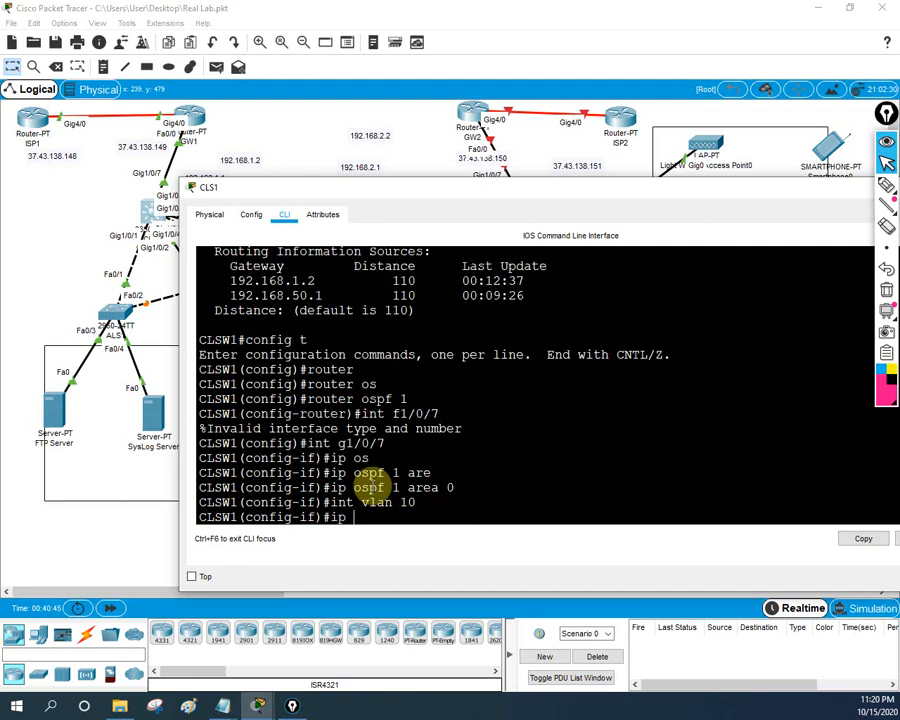
pyautogui.write(' os')
pyautogui.press('Tab')
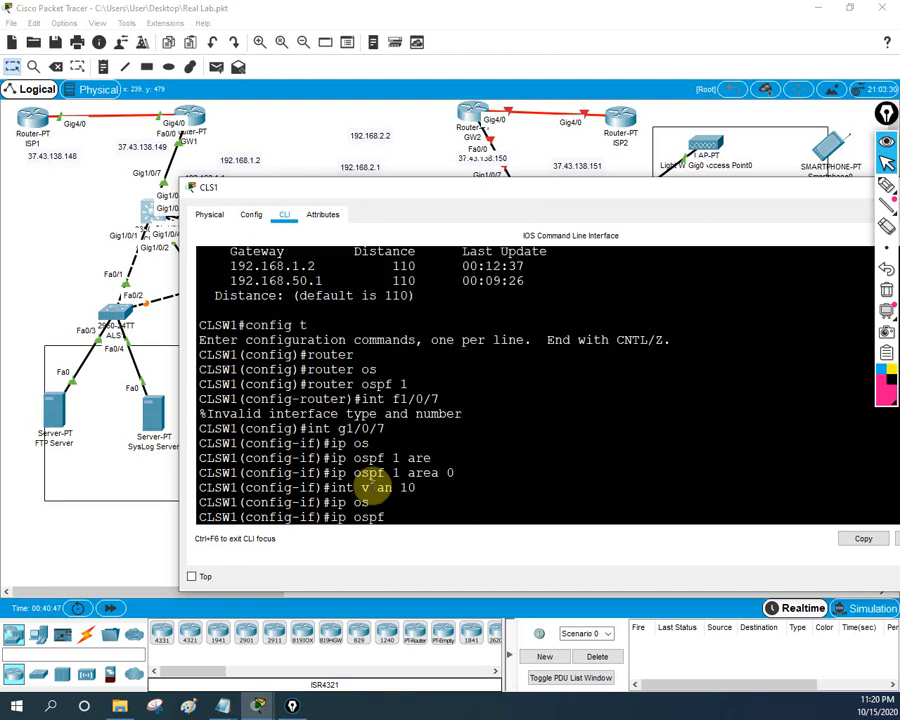
pyautogui.write('1 are')
pyautogui.press('Tab')
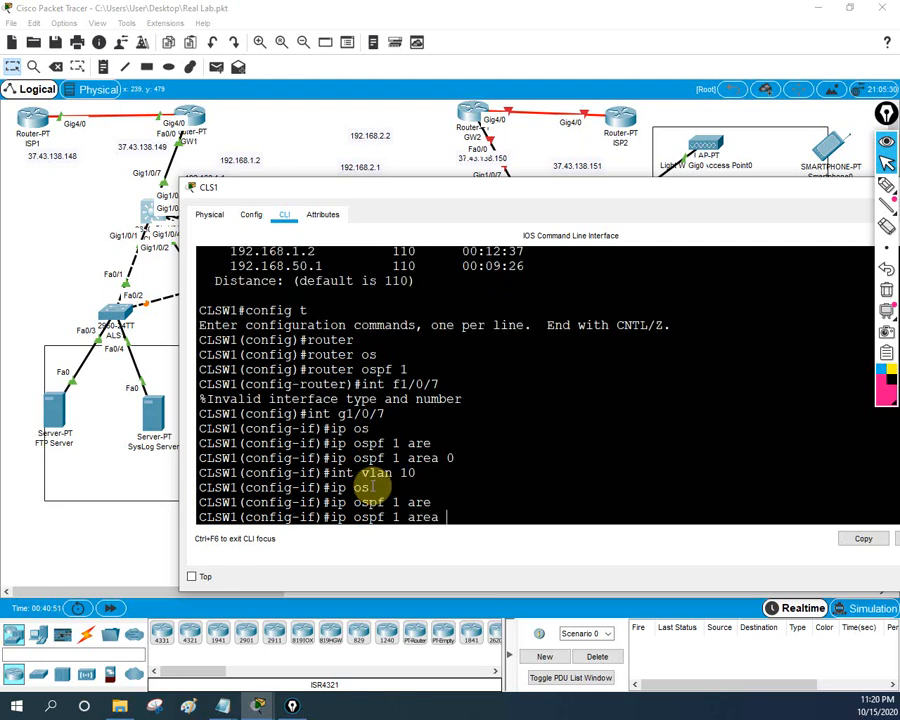
pyautogui.write('0')
pyautogui.press('Return')
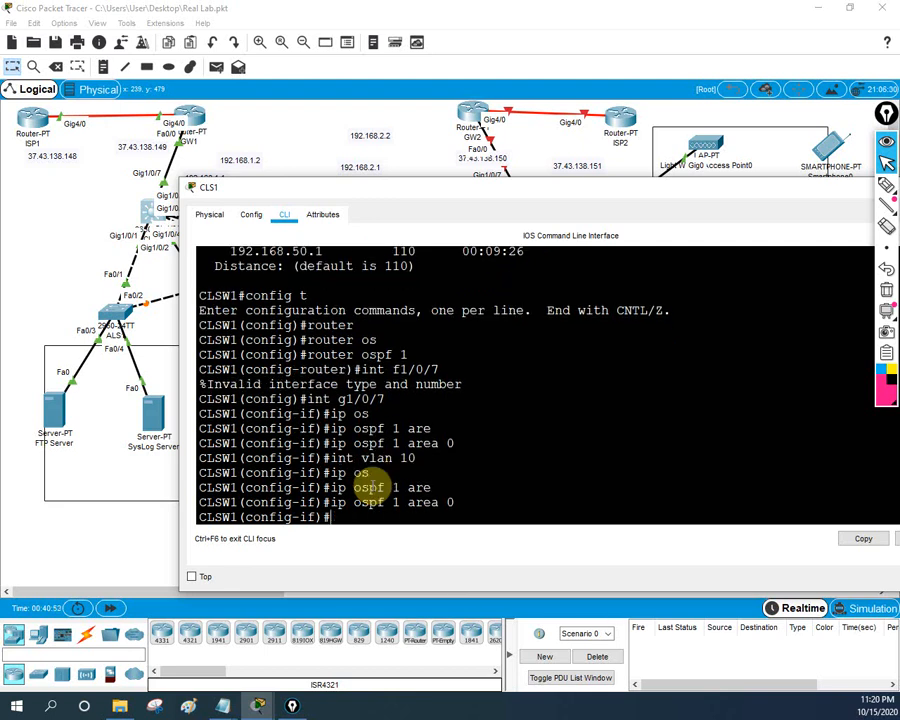
# Enable OSPF process 1 in area 0 on CLS1's VLAN 20 interface.
pyautogui.write('int vlan 20')
pyautogui.press('Return')
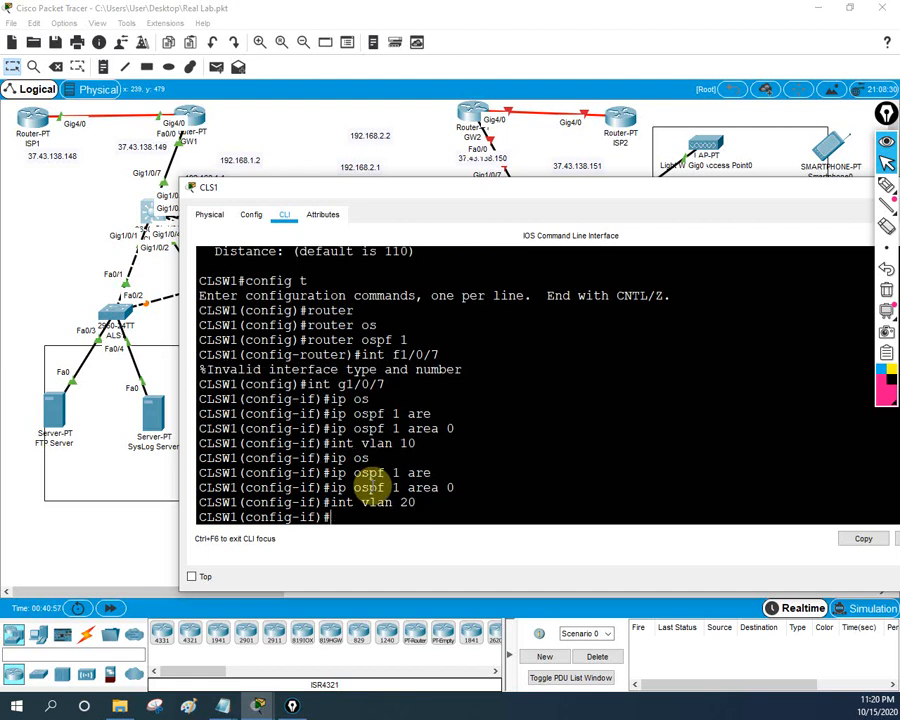
pyautogui.write('ip os')
pyautogui.press('Tab')
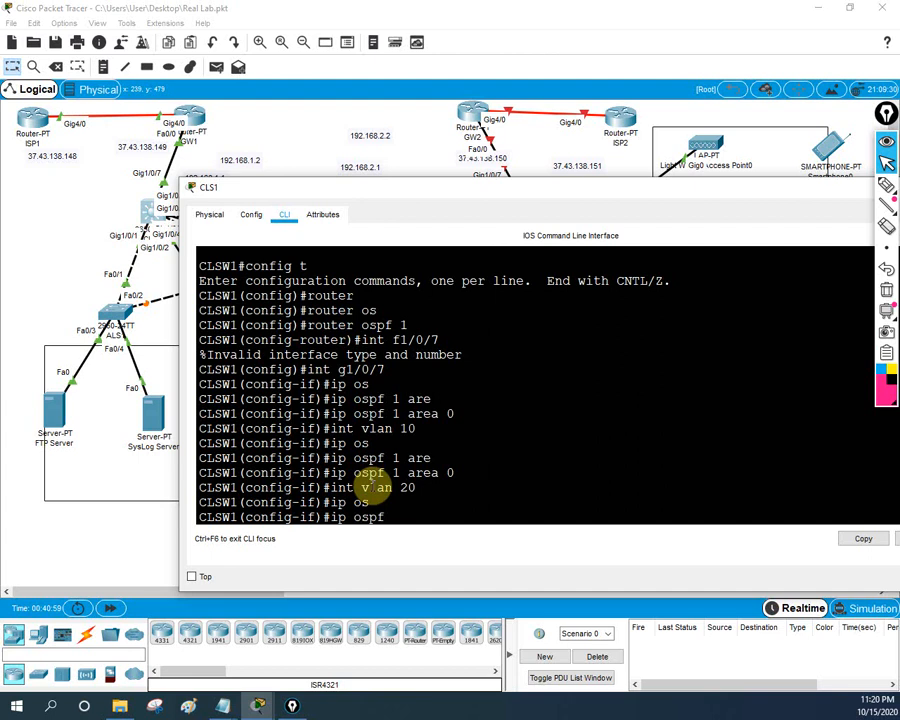
pyautogui.write('1 are 0')
pyautogui.press('Return')
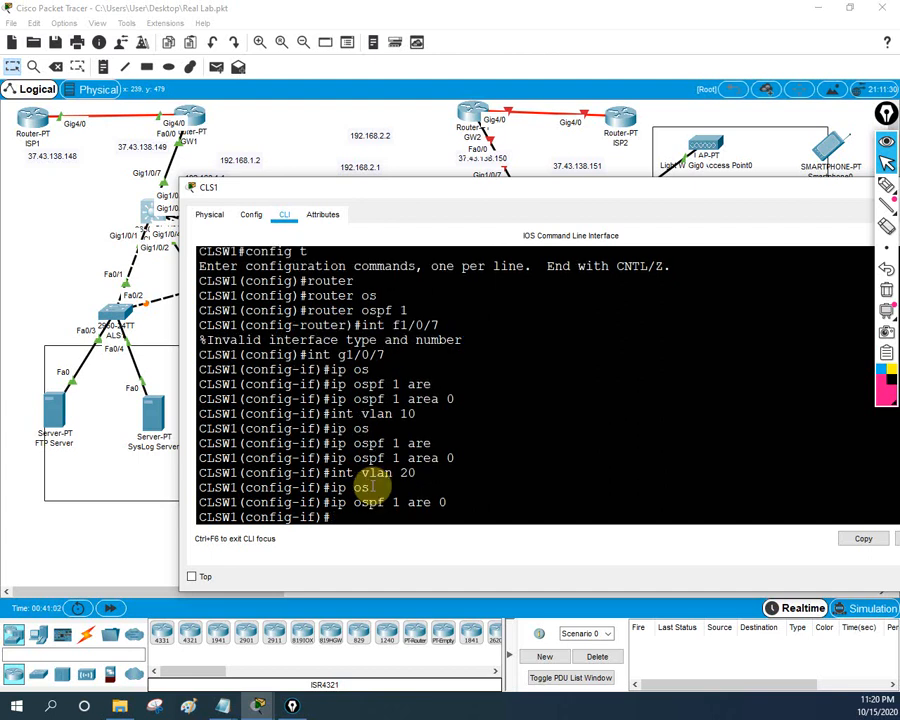
# Enable OSPF process 1 in area 0 on CLS1's VLAN 30 interface.
pyautogui.write('vla')
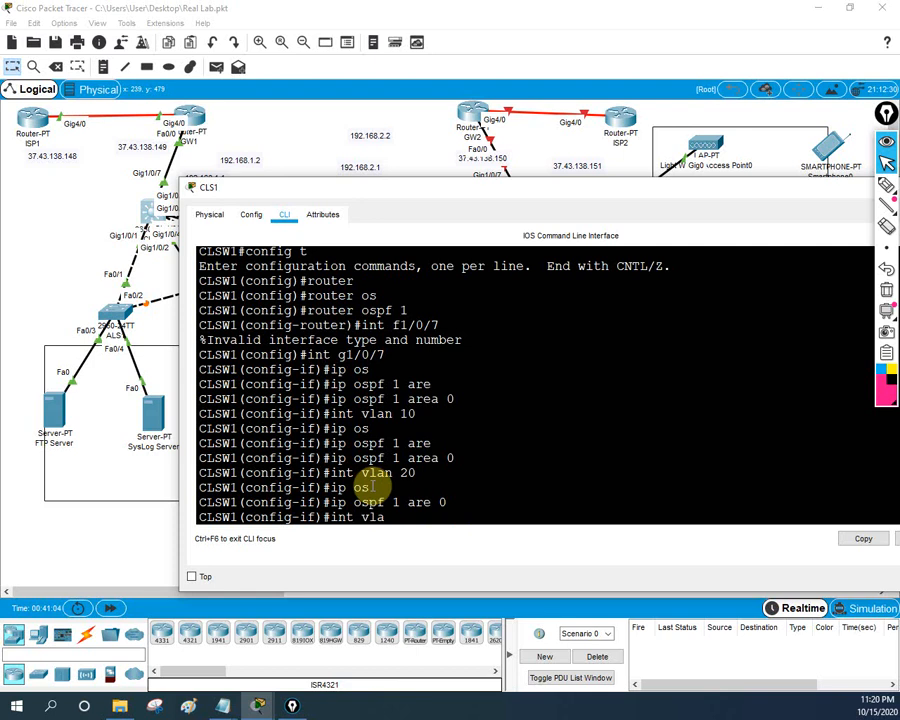
pyautogui.write('n 30')
pyautogui.press('Return')
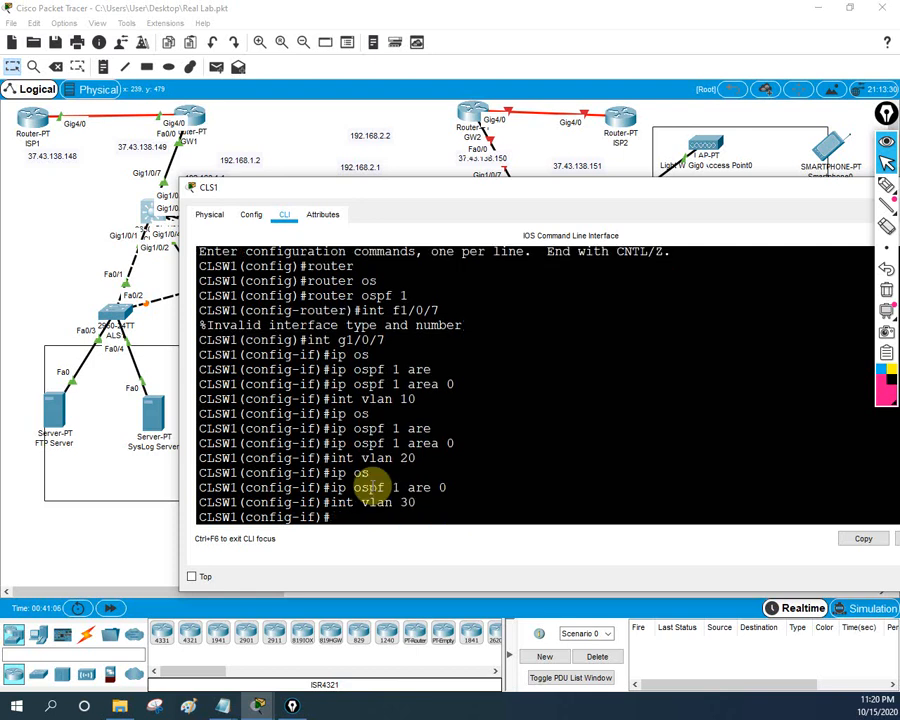
pyautogui.write('ip os')
pyautogui.press('Tab')
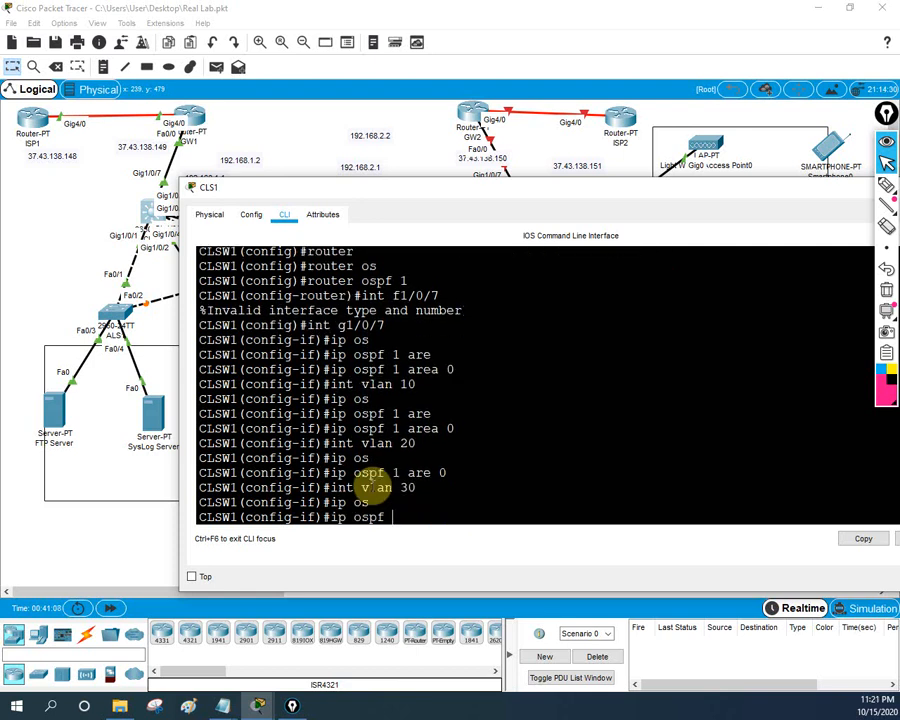
pyautogui.write('1 area 0')
pyautogui.press('Return')
# Enable OSPF process 1 in area 0 on CLS1's VLAN 40 interface.
pyautogui.write('ig-if)#i')
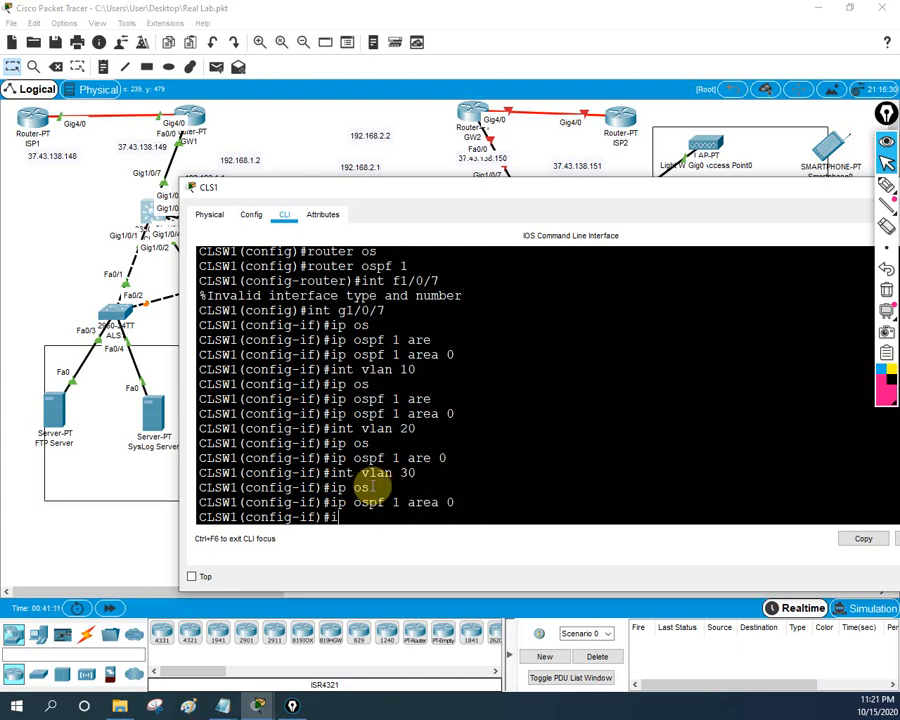
pyautogui.write('nt vlan 40')
pyautogui.press('Return')
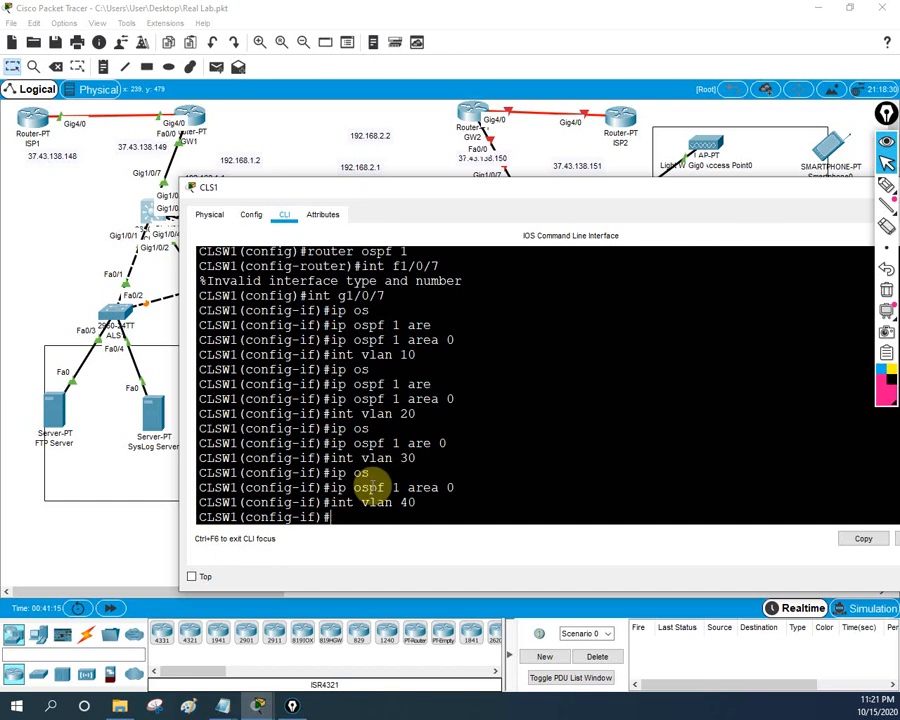
pyautogui.write('ip os')
pyautogui.press('Tab')
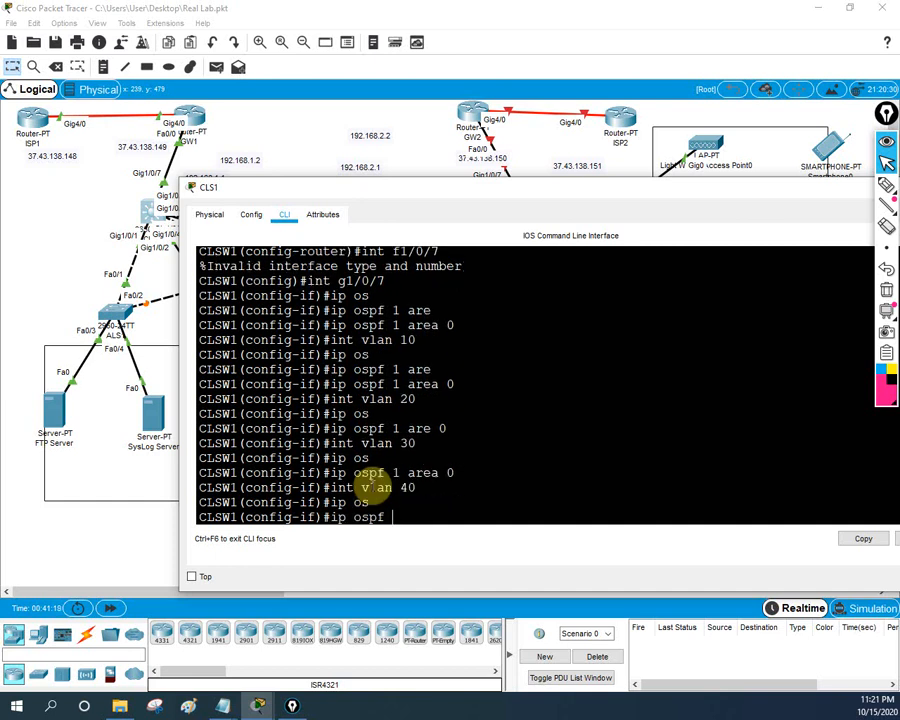
pyautogui.write('1 are 0')
pyautogui.press('Return')
# Enable OSPF process 1 in area 0 on CLS1's VLAN 50 interface and return to privileged EXEC mode.
pyautogui.write('int v')
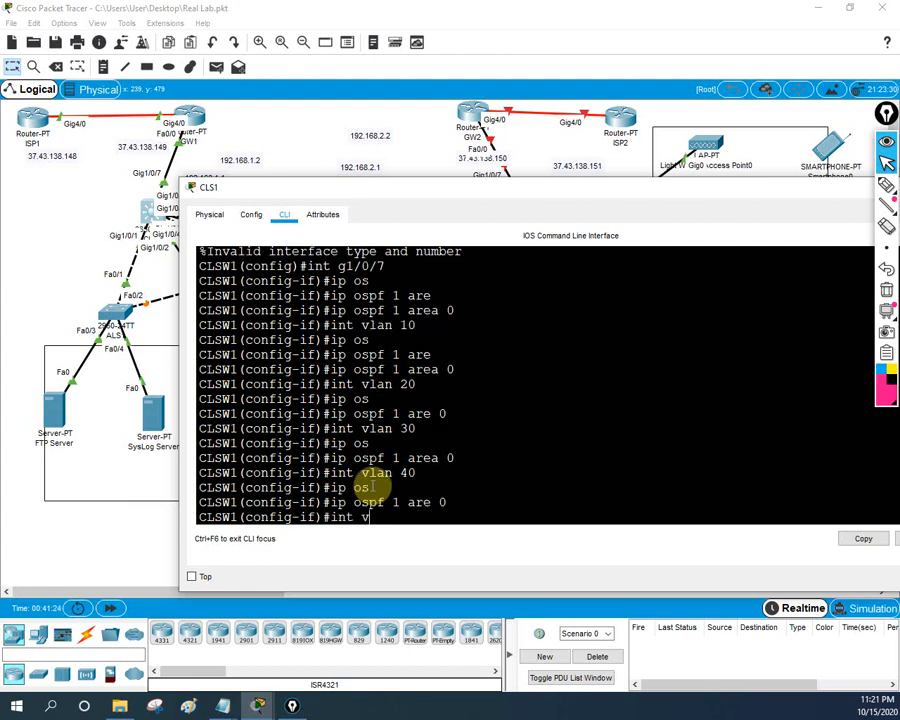
pyautogui.write('lan 50')
pyautogui.press('Return')
pyautogui.write('ip os')
pyautogui.press('Tab')
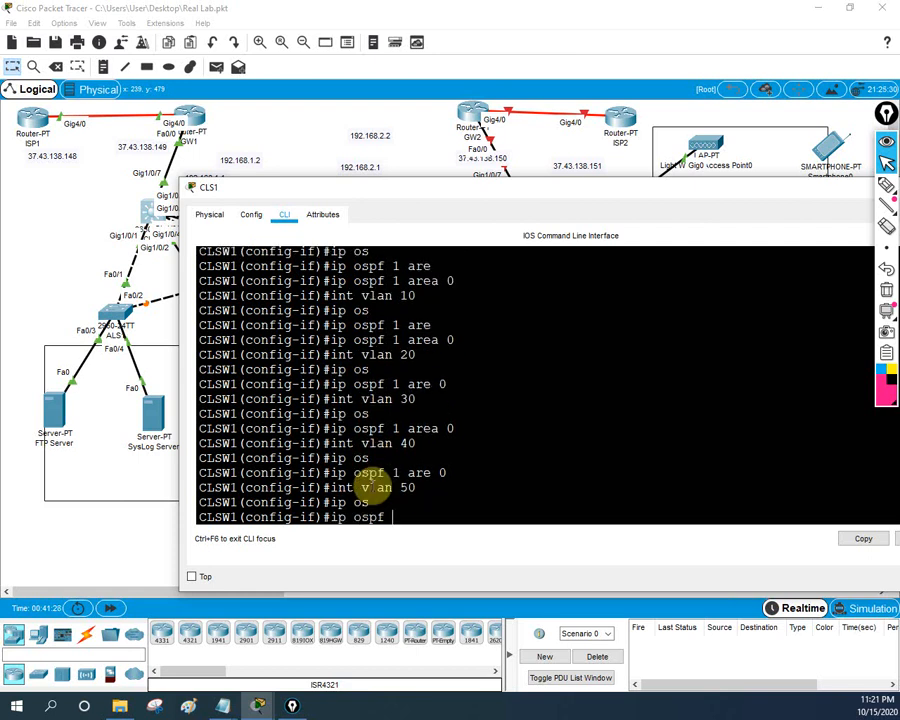
pyautogui.write('1 are')
pyautogui.press('Tab')
pyautogui.write('0')
pyautogui.press('Return')
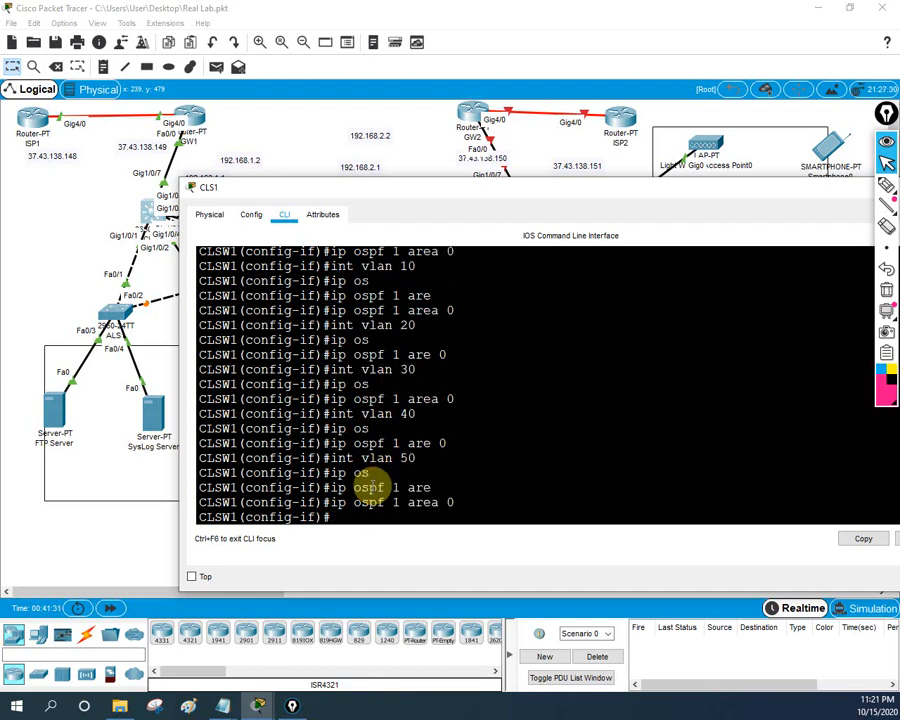
pyautogui.write('exit')
pyautogui.press('Return')
pyautogui.press('Return')
pyautogui.write('exit')
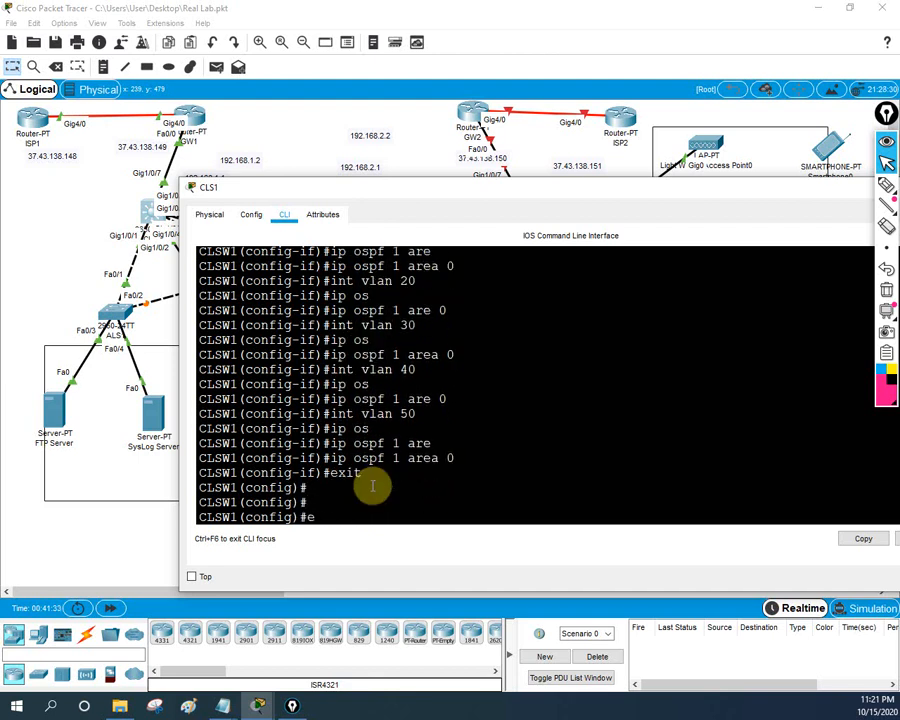
pyautogui.press('Return')
pyautogui.press('Return')
pyautogui.press('Return')
# Show CLS1's routing protocols with "sh ip protocols" and examine the listed OSPF gateways.
pyautogui.write('sh i')
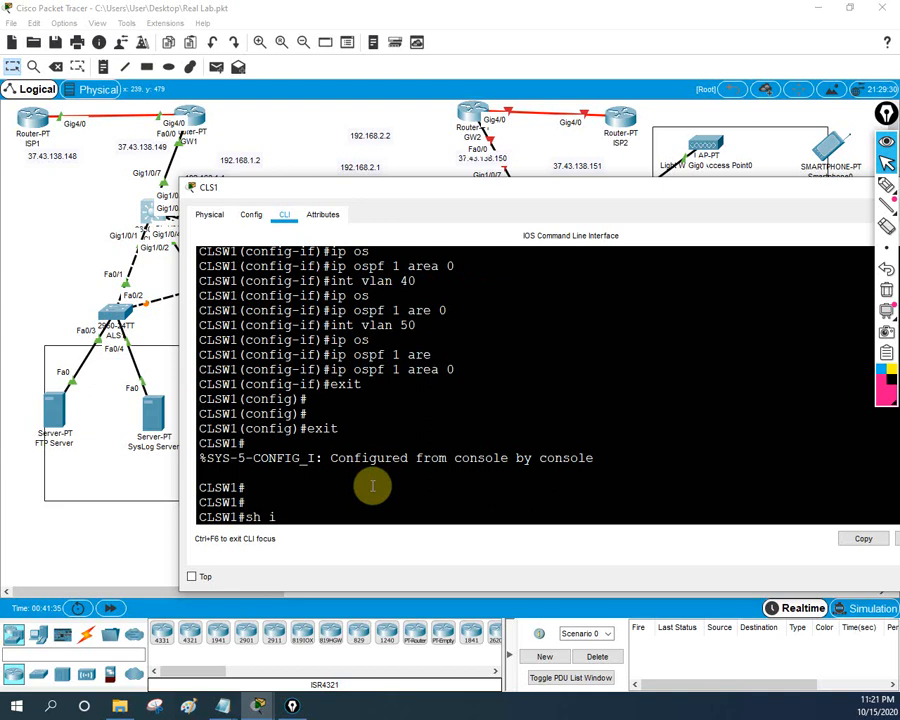
pyautogui.write('p pro')
pyautogui.press('Tab')
pyautogui.press('Return')
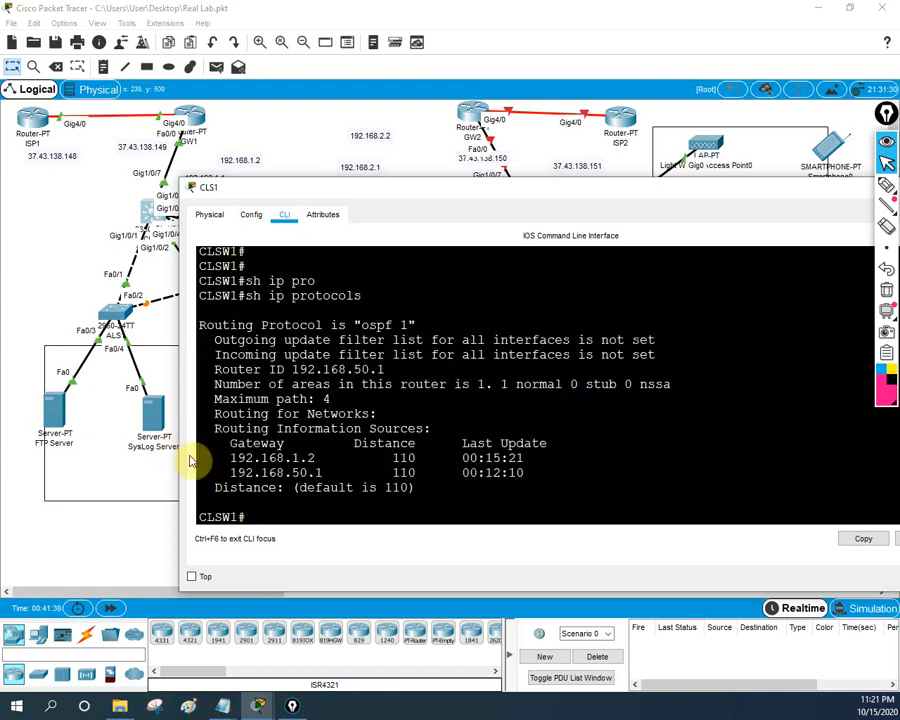
pyautogui.moveTo(230, 472)
pyautogui.mouseDown()
pyautogui.moveTo(327, 464)
pyautogui.moveTo(215, 458)
pyautogui.mouseUp()
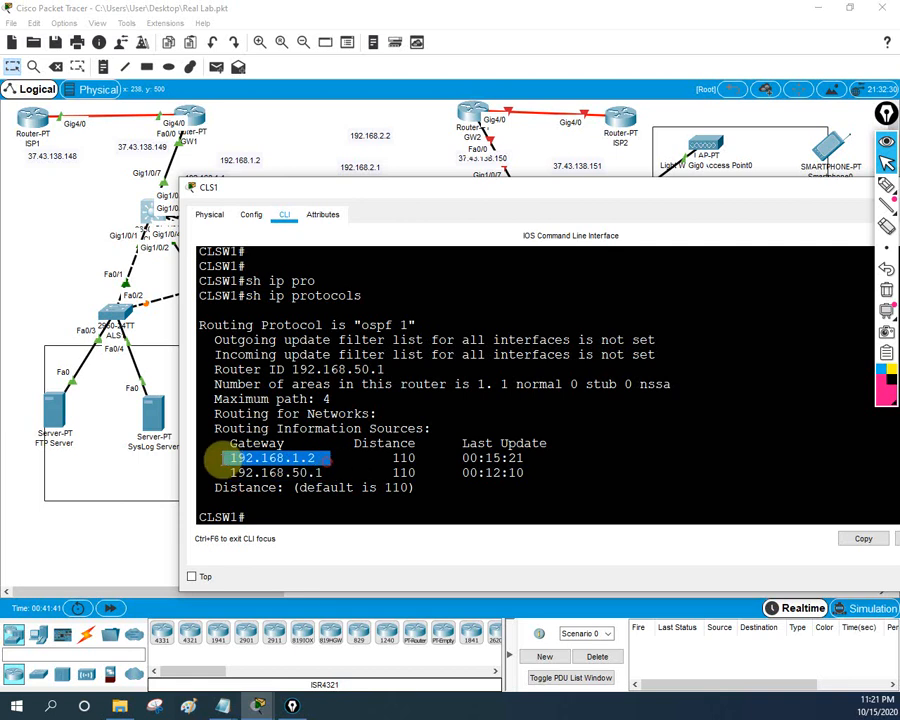
pyautogui.click(365, 474)
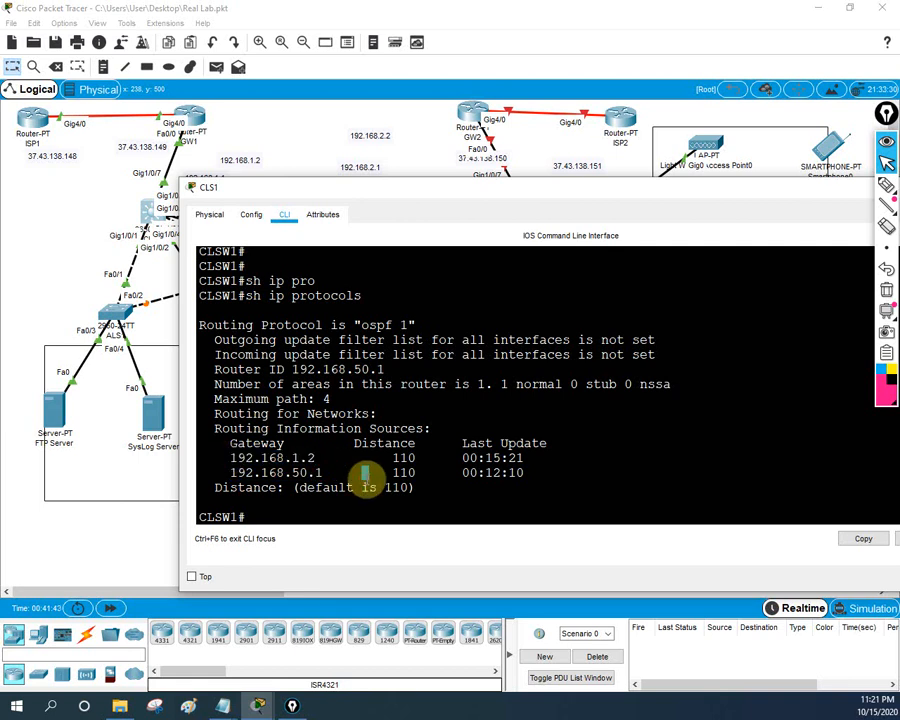
# Display CLS1's routing table with "sh ip route".
pyautogui.write('sh ip rou')
pyautogui.press('Tab')
pyautogui.press('Return')
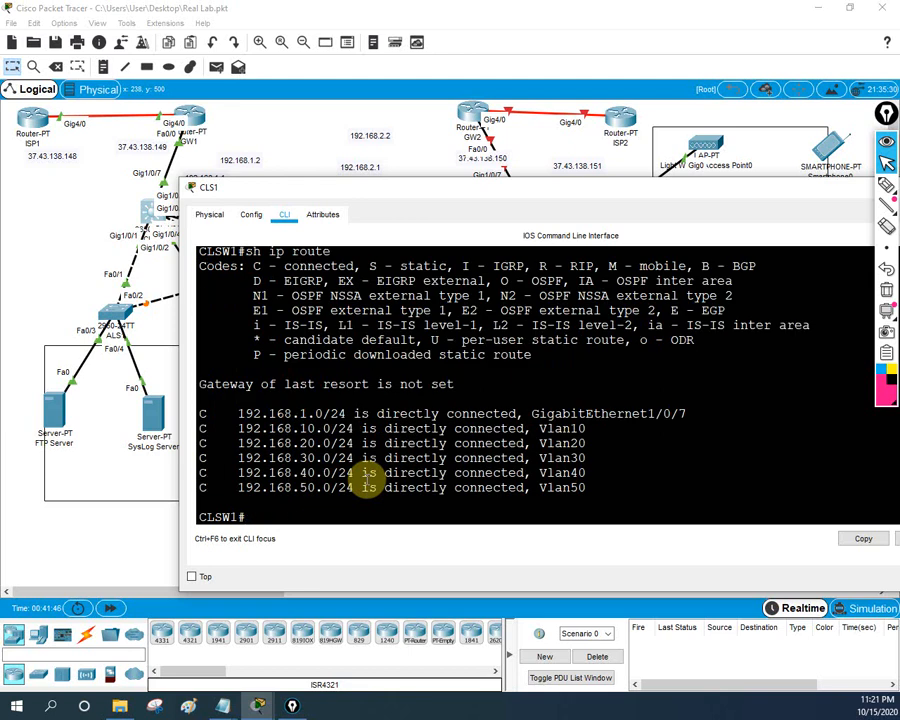
# List CLS1's interfaces with "sh ip int br" and check the addresses and status of GigabitEthernet1/0/7 and VLANs 10 to 50.
pyautogui.write('sh ip in')
pyautogui.press('BackSpace')
pyautogui.write('int b')
pyautogui.press('Return')
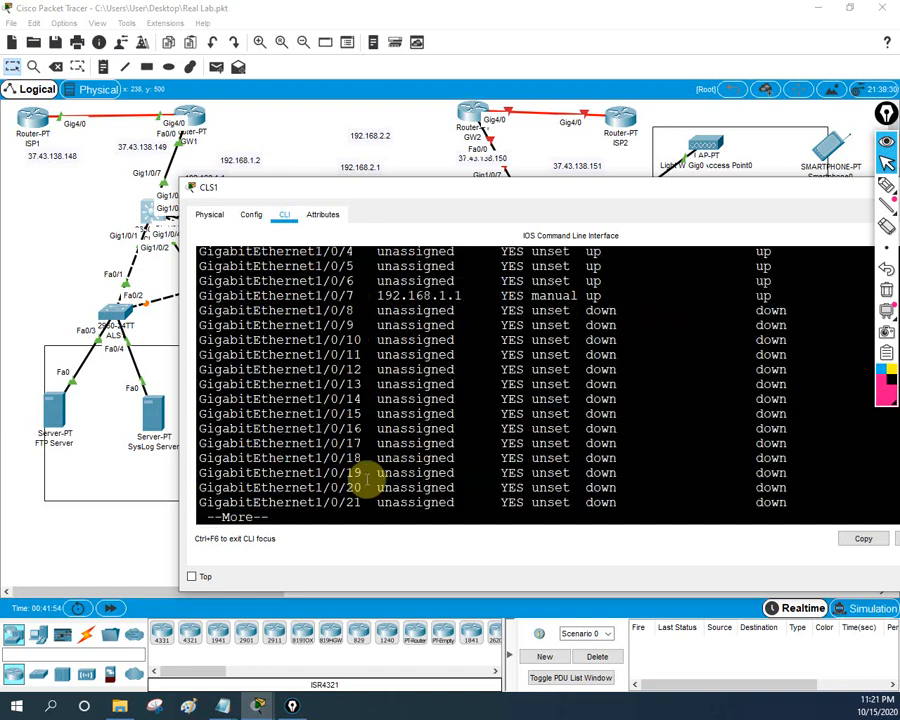
pyautogui.scroll(2, 352, 427)
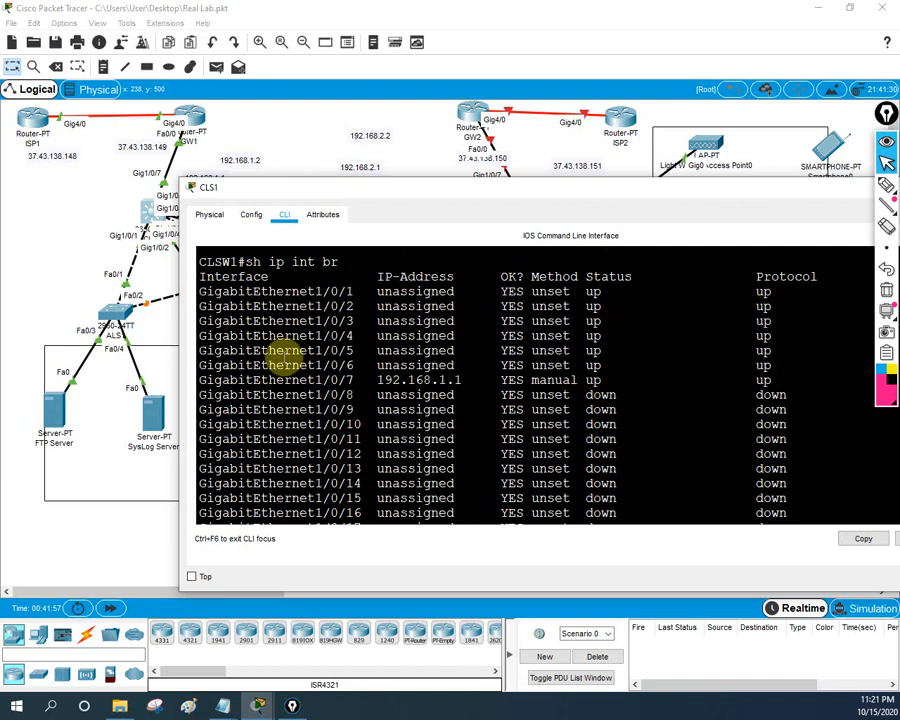
pyautogui.moveTo(597, 381); pyautogui.dragTo(203, 381)
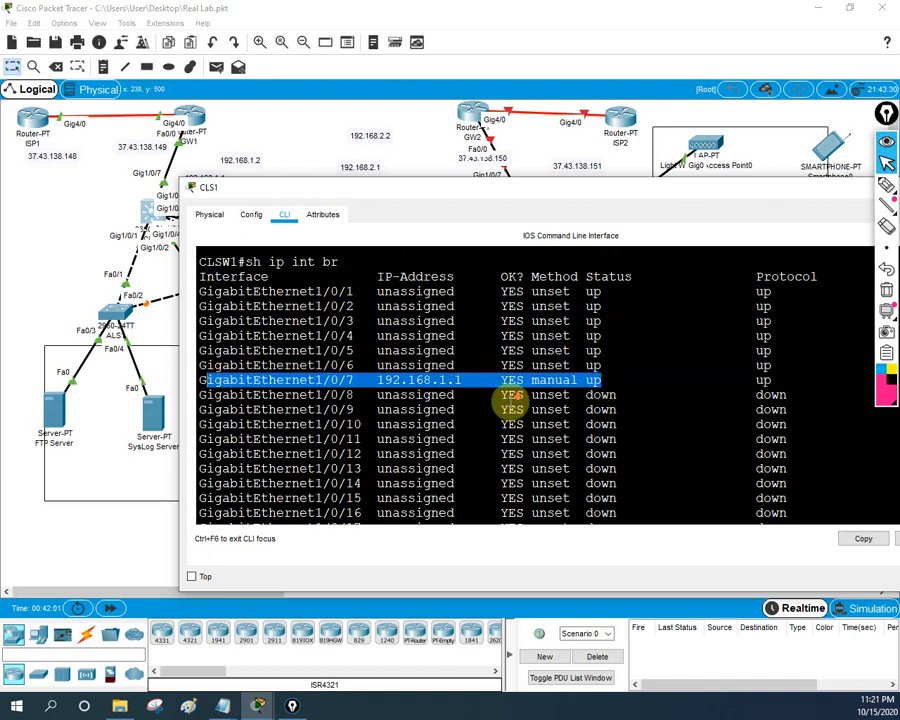
pyautogui.scroll(-2, 510, 398)
pyautogui.press('Return')
pyautogui.press('Return')
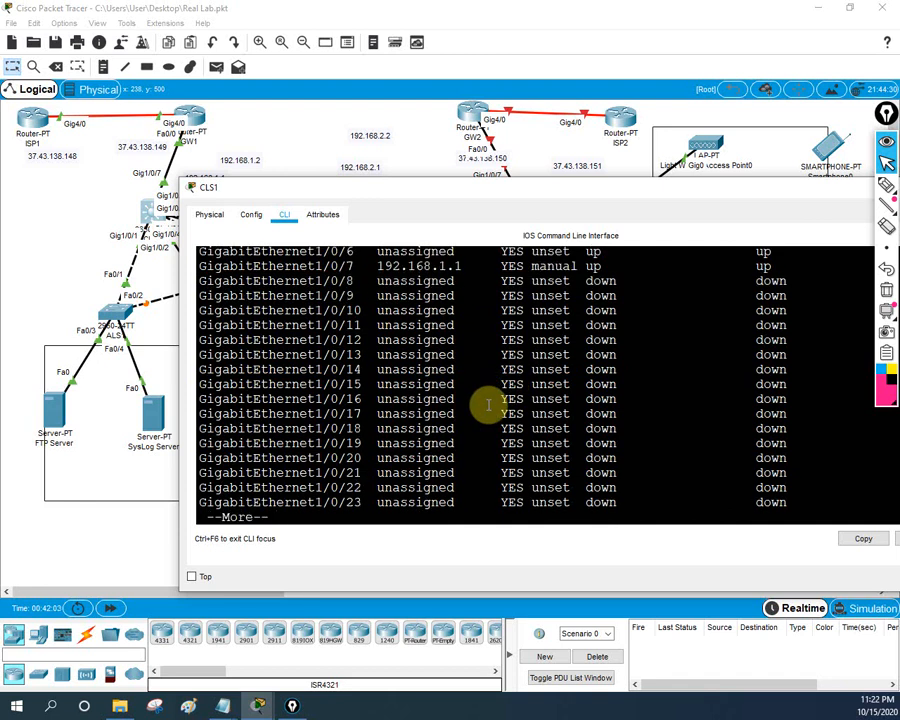
pyautogui.press('Return')
pyautogui.press('Return')
pyautogui.press('Return')
pyautogui.press('Return')
pyautogui.press('Return')
pyautogui.press('Return')
pyautogui.press('Return')
pyautogui.press('Return')
pyautogui.press('Return')
pyautogui.press('Return')
pyautogui.press('Return')
pyautogui.press('Return')
pyautogui.press('Return')
pyautogui.press('Return')
pyautogui.press('Return')
pyautogui.press('Return')
pyautogui.press('Return')
pyautogui.press('Return')
pyautogui.press('Return')
pyautogui.press('Return')
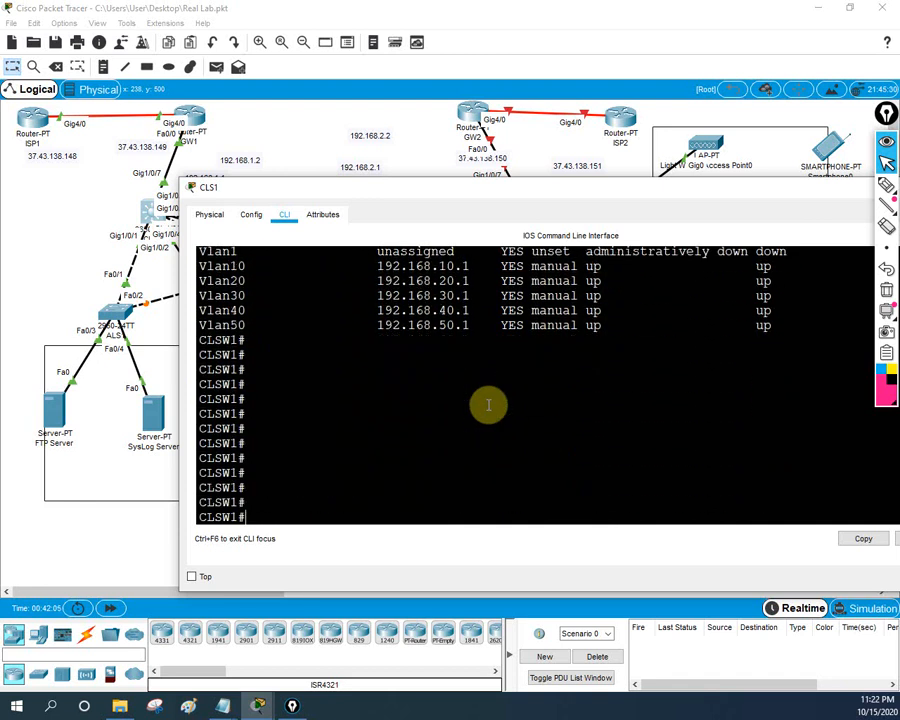
pyautogui.scroll(1, 488, 404)
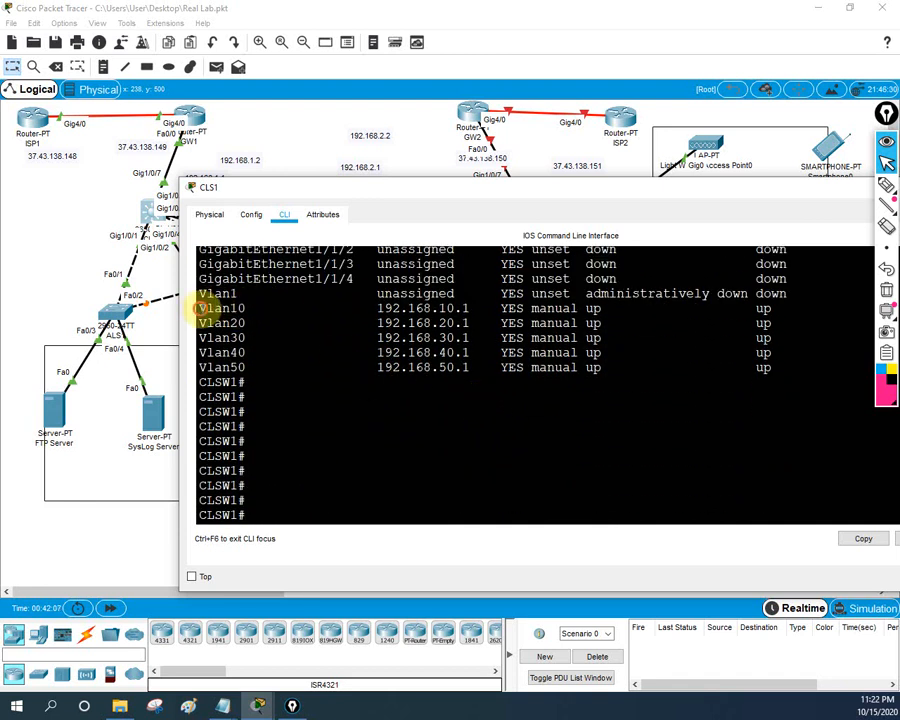
pyautogui.moveTo(200, 309); pyautogui.dragTo(714, 366)
pyautogui.click(657, 448)
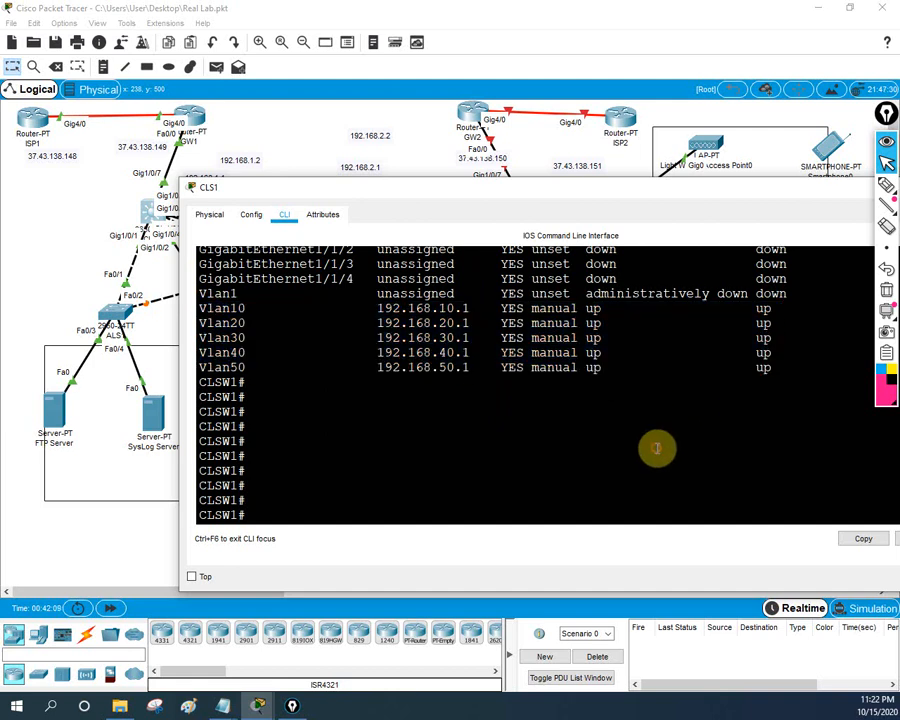
# Check CLS1's OSPF routing information again with "sh ip protocols".
pyautogui.write('sh i')
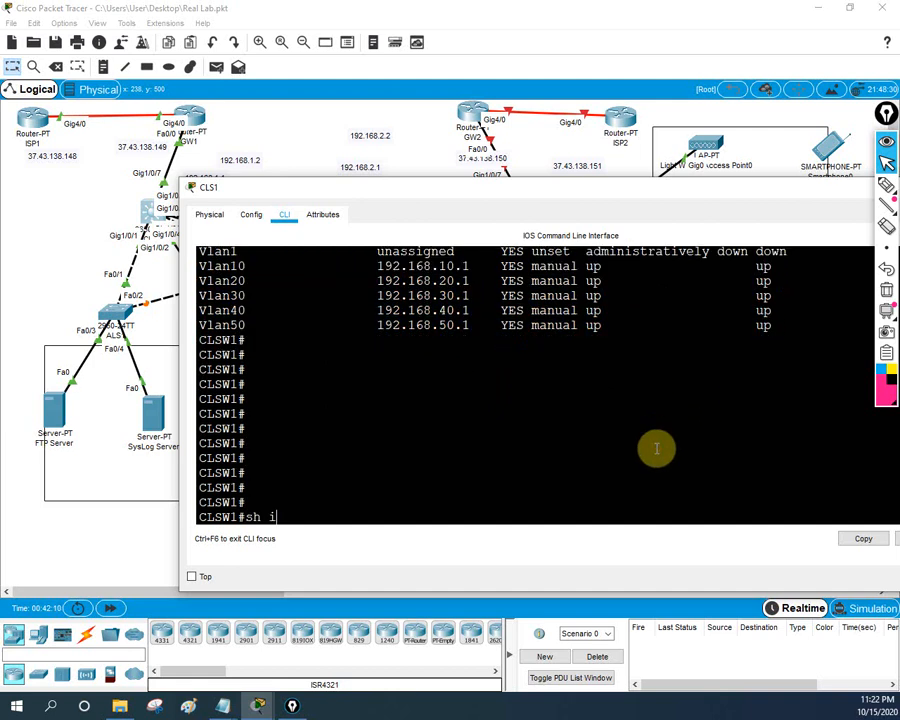
pyautogui.write('p oint br')
pyautogui.press('BackSpace')
pyautogui.press('BackSpace')
pyautogui.press('BackSpace')
pyautogui.press('BackSpace')
pyautogui.press('BackSpace')
pyautogui.write('r')
pyautogui.press('BackSpace')
pyautogui.write('pro')
pyautogui.press('Tab')
pyautogui.press('Return')
pyautogui.press('Return')
pyautogui.press('Return')
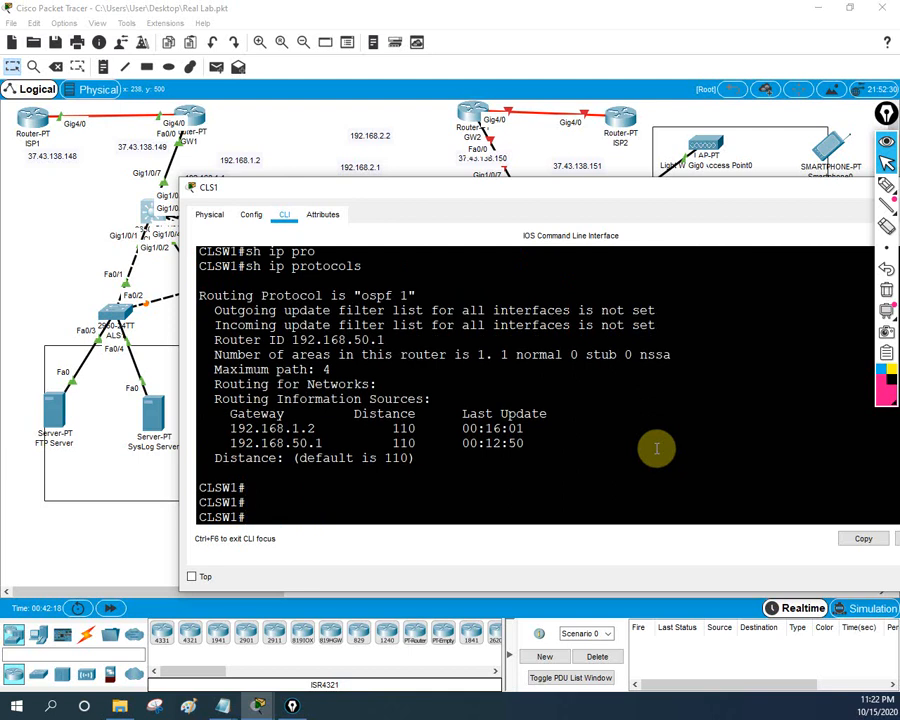
# Reapply "ip ospf 1 area 0" to CLS1's VLAN 10 interface and check the routing protocols from configuration mode.
pyautogui.write('router')
pyautogui.press('BackSpace')
pyautogui.press('BackSpace')
pyautogui.press('BackSpace')
pyautogui.press('BackSpace')
pyautogui.press('BackSpace')
pyautogui.press('BackSpace')
pyautogui.write('config t')
pyautogui.press('Return')
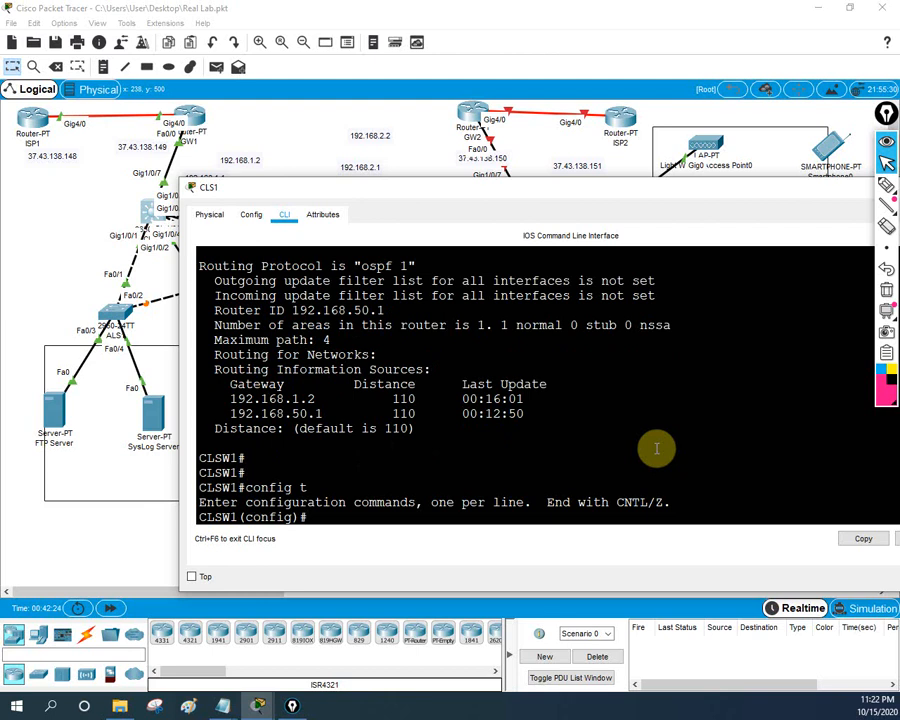
pyautogui.write('router os')
pyautogui.press('Tab')
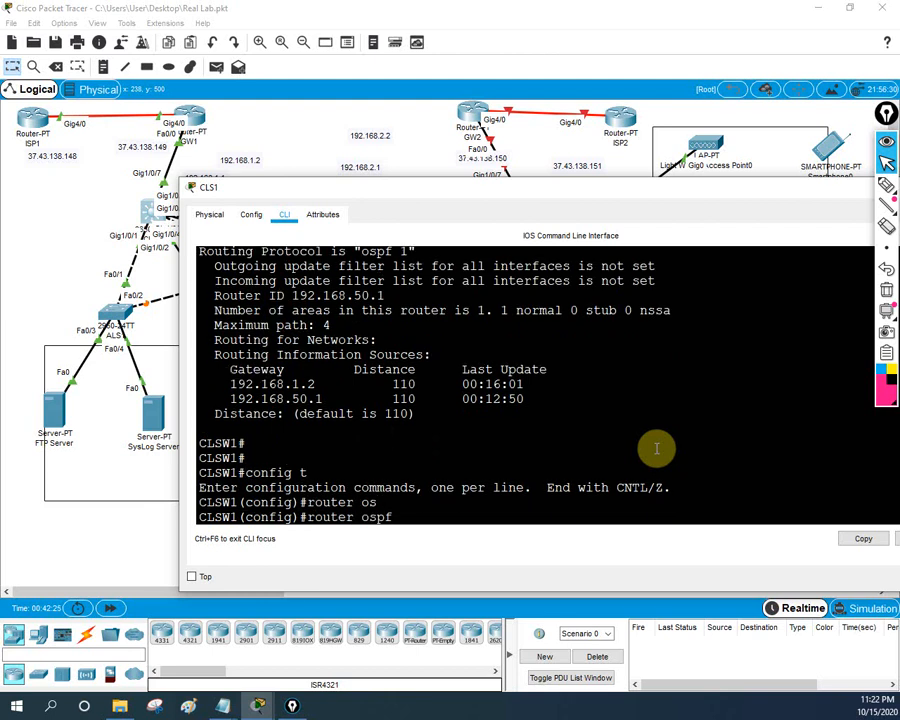
pyautogui.write('1')
pyautogui.press('Return')
pyautogui.write('int vl')
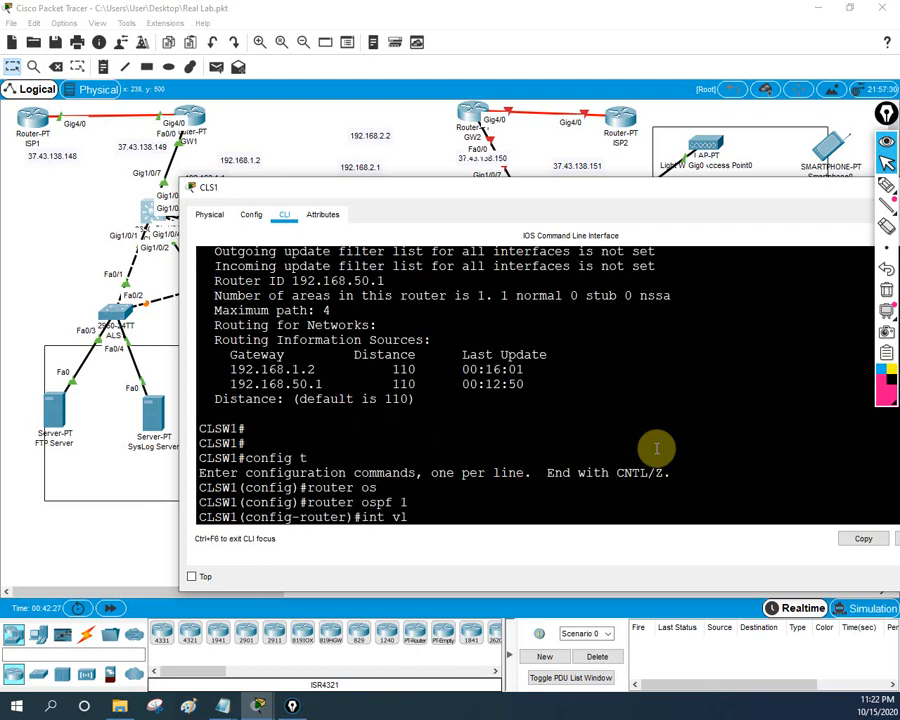
pyautogui.write('an 10')
pyautogui.press('Return')
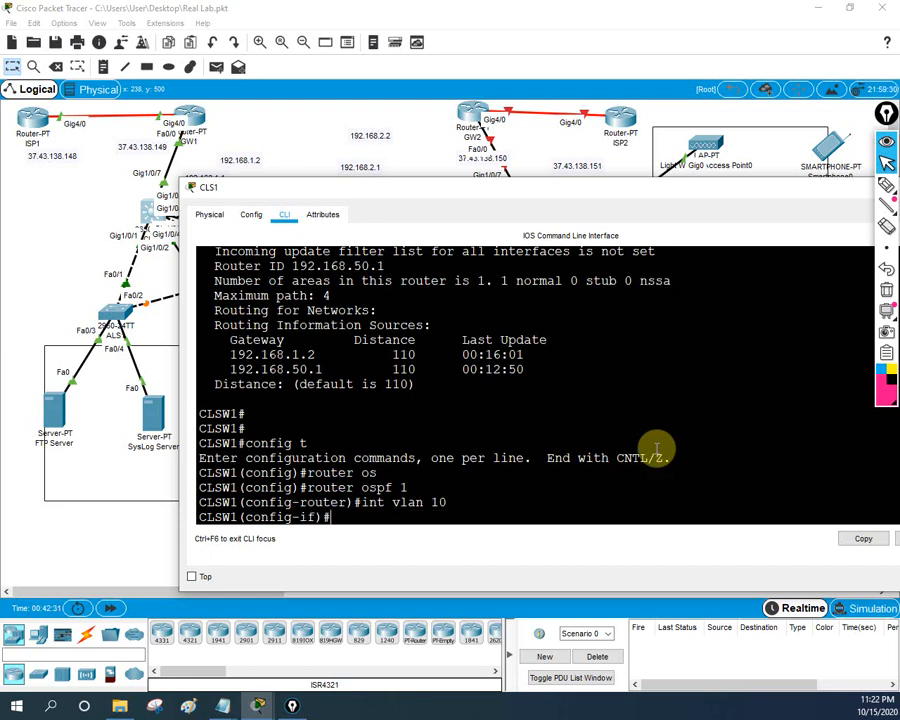
pyautogui.write('ip os')
pyautogui.press('Tab')
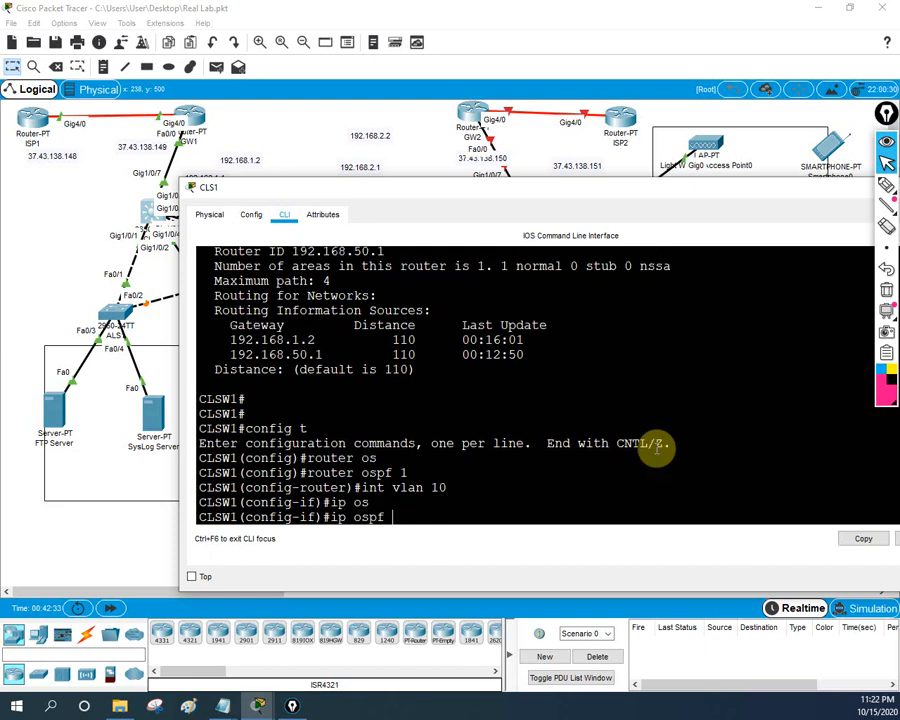
pyautogui.write('1 area 0')
pyautogui.press('Return')
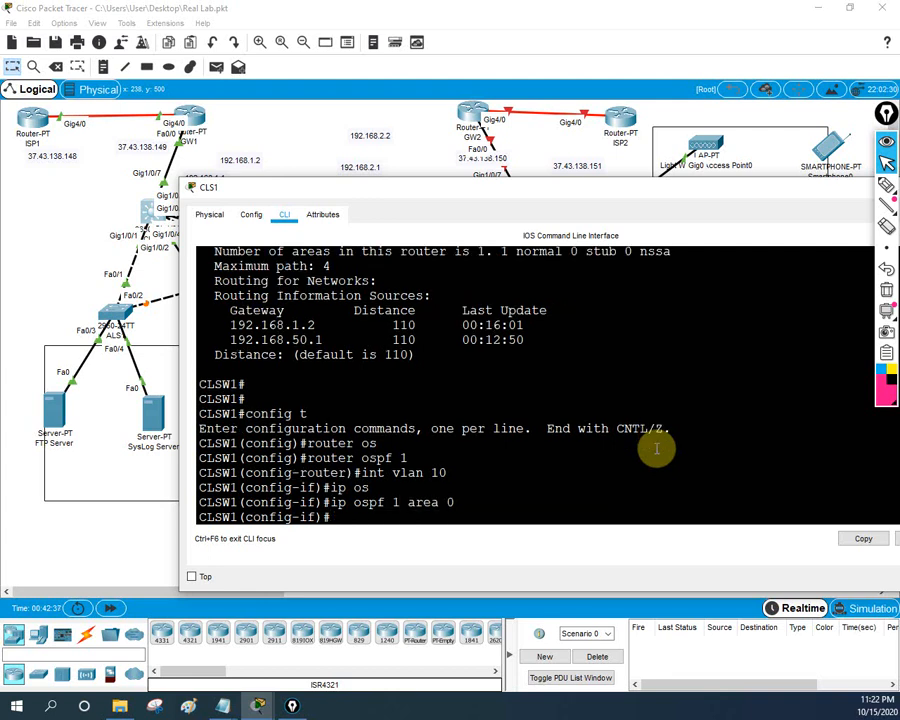
pyautogui.write('do sh ip pro')
pyautogui.press('Return')
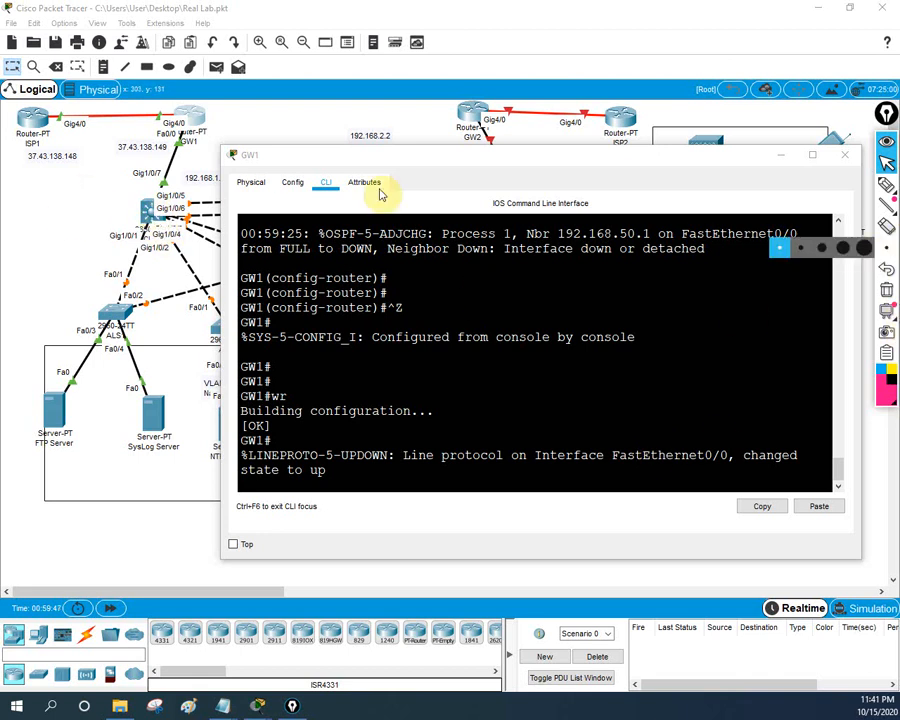
# Minimize the GW1 window, circle the CLS1 switch on the topology and mark router GW1 with the annotation pen.
pyautogui.click(786, 156)
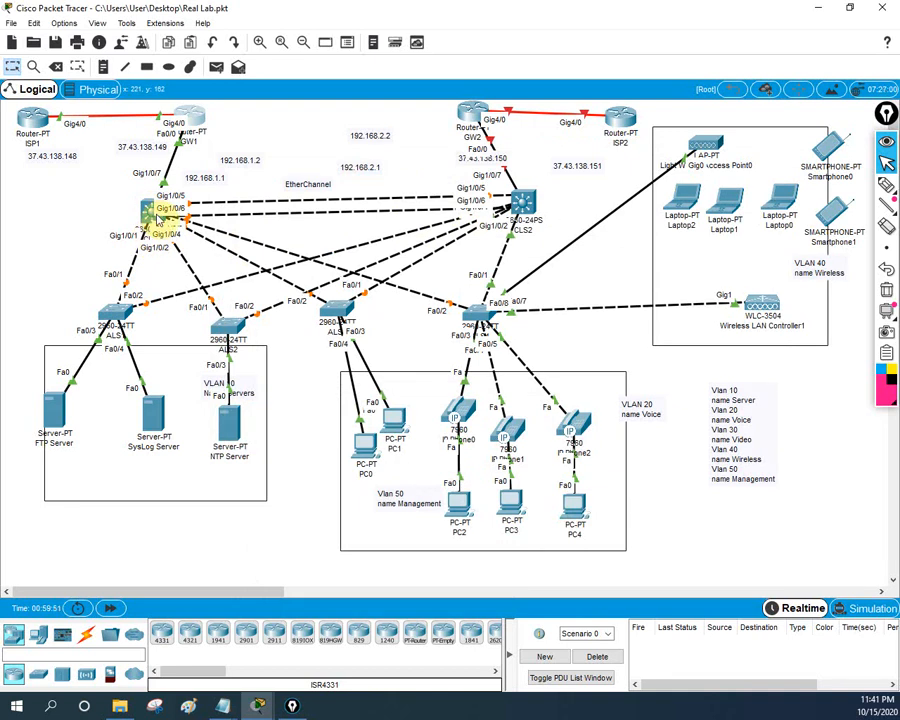
pyautogui.click(886, 188)
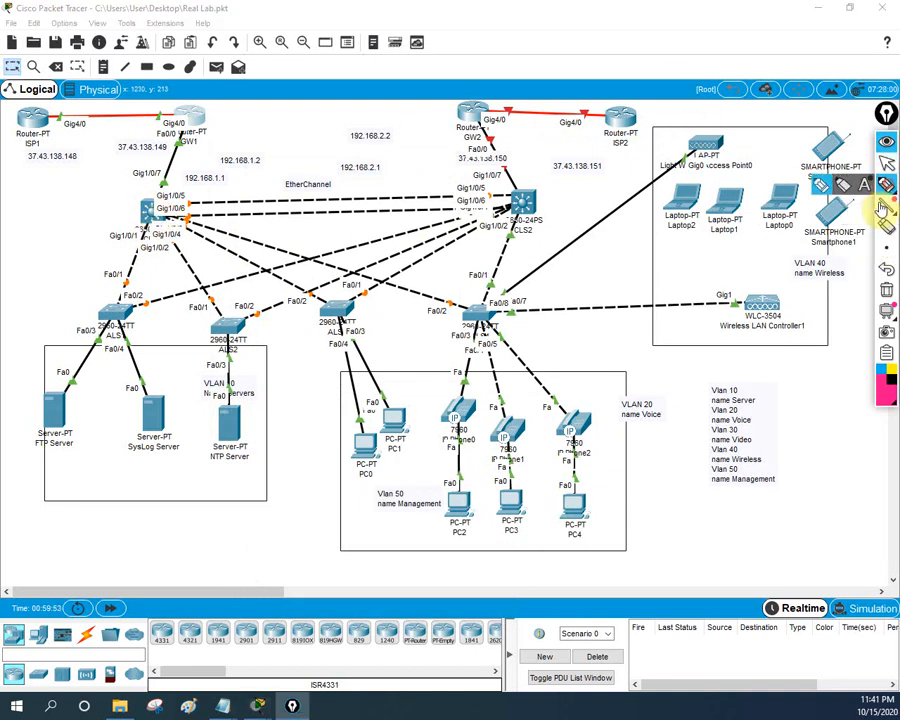
pyautogui.click(884, 208)
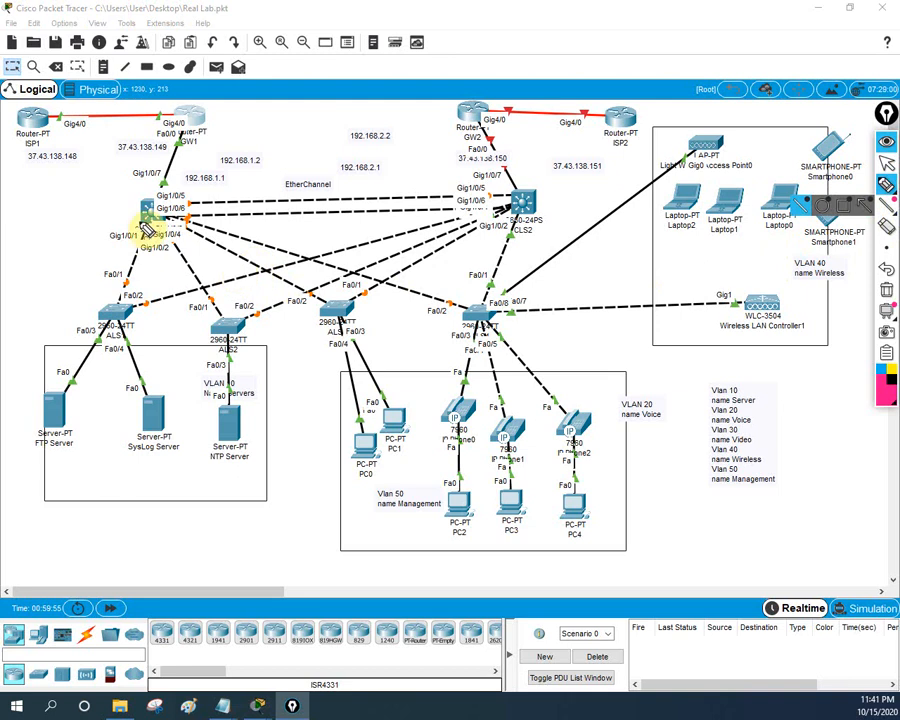
pyautogui.moveTo(171, 191)
pyautogui.mouseDown()
pyautogui.moveTo(201, 217)
pyautogui.moveTo(170, 180)
pyautogui.mouseUp()
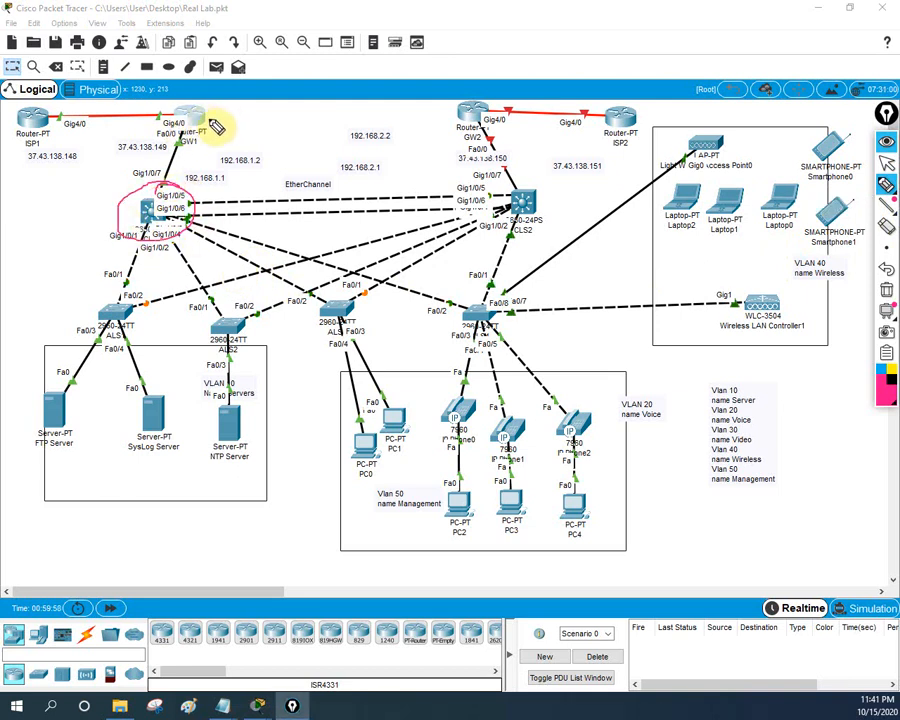
pyautogui.moveTo(233, 114)
pyautogui.mouseDown()
pyautogui.moveTo(199, 132)
pyautogui.moveTo(215, 126)
pyautogui.moveTo(206, 145)
pyautogui.mouseUp()
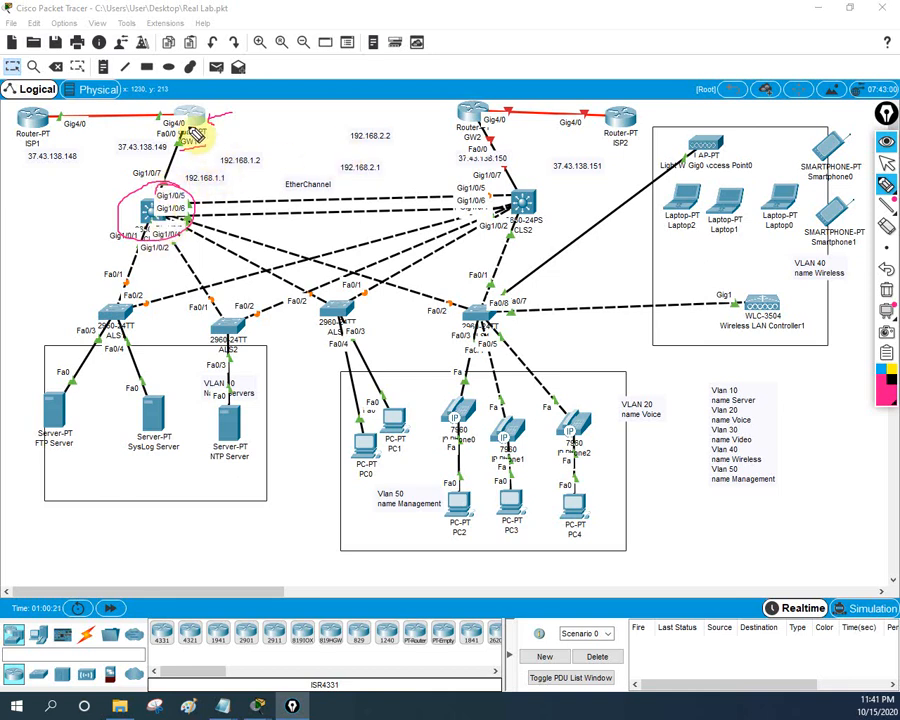
# Leave the annotation pen, enter privileged mode on CLS1 and display its routing table with "sh ip rou".
pyautogui.click(889, 162)
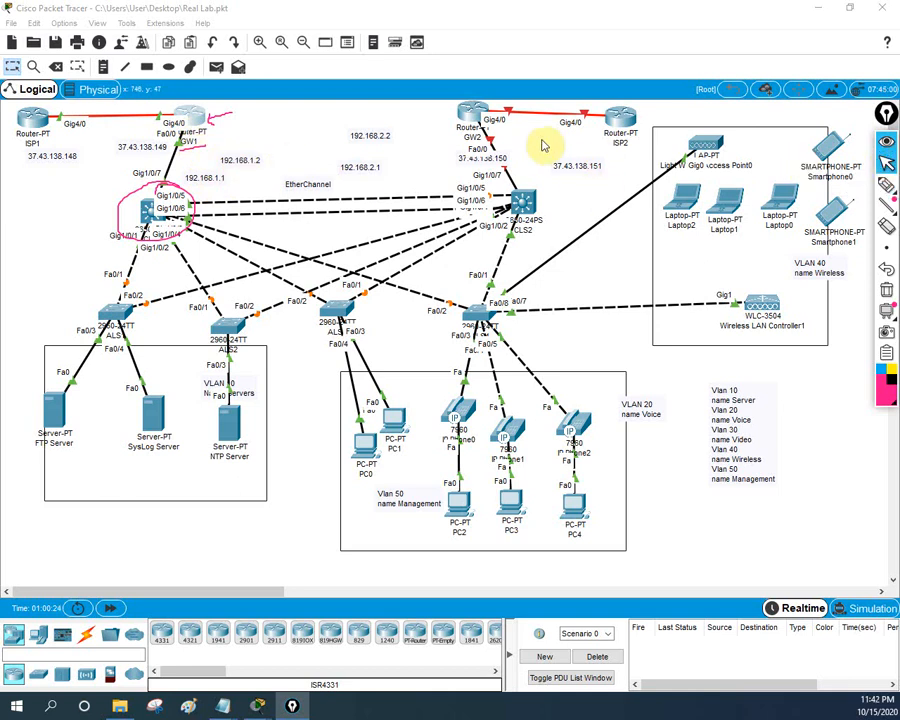
pyautogui.click(150, 212)
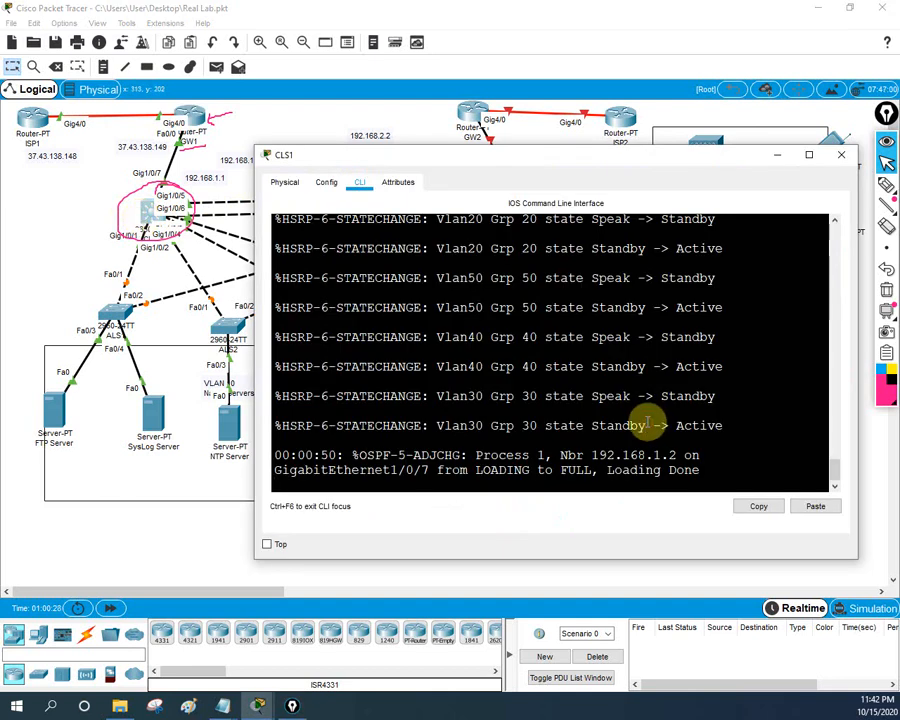
pyautogui.press('Return')
pyautogui.press('Return')
pyautogui.press('Return')
pyautogui.write('en')
pyautogui.press('Return')
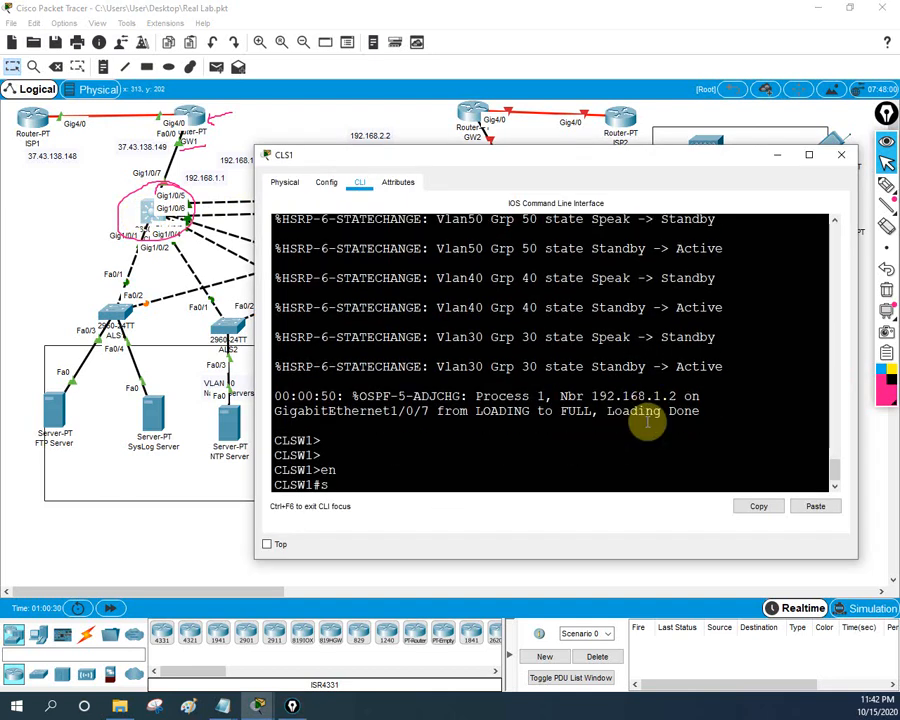
pyautogui.write('sh ip')
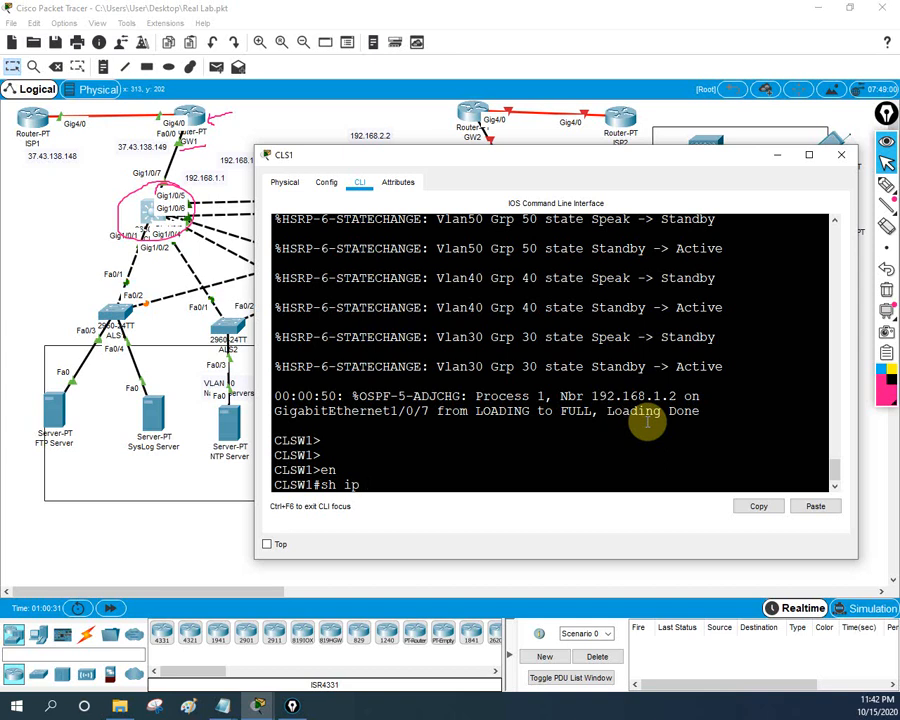
pyautogui.write(' rou')
pyautogui.press('Return')
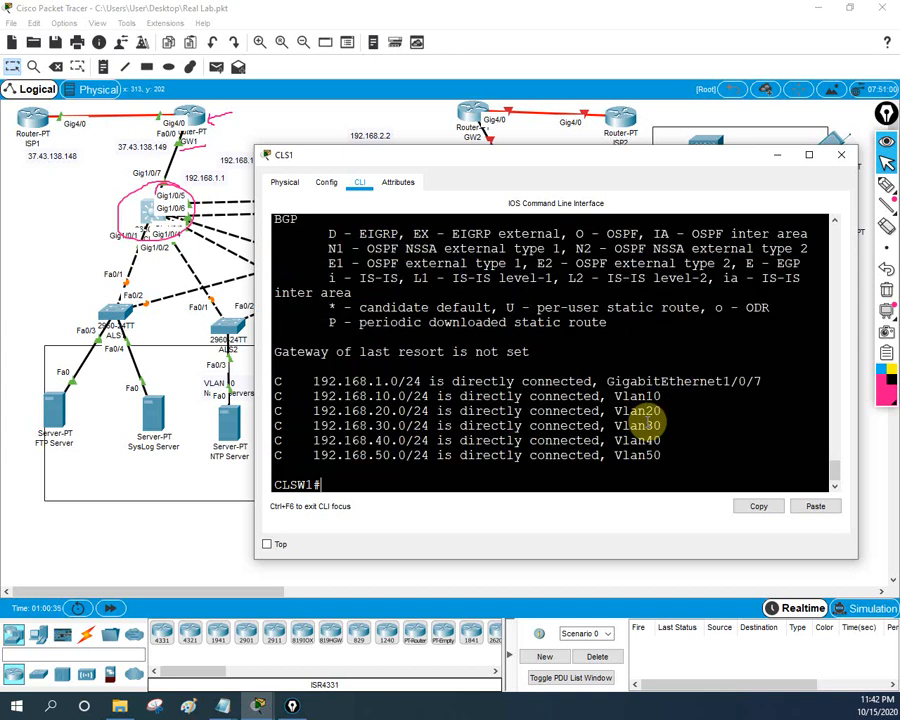
# List CLS1's OSPF neighbors with "sh ip ospf neighbor", highlight the adjacency state and close the CLS1 window.
pyautogui.write('sh ip os')
pyautogui.press('Tab')
pyautogui.write('ne')
pyautogui.press('Tab')
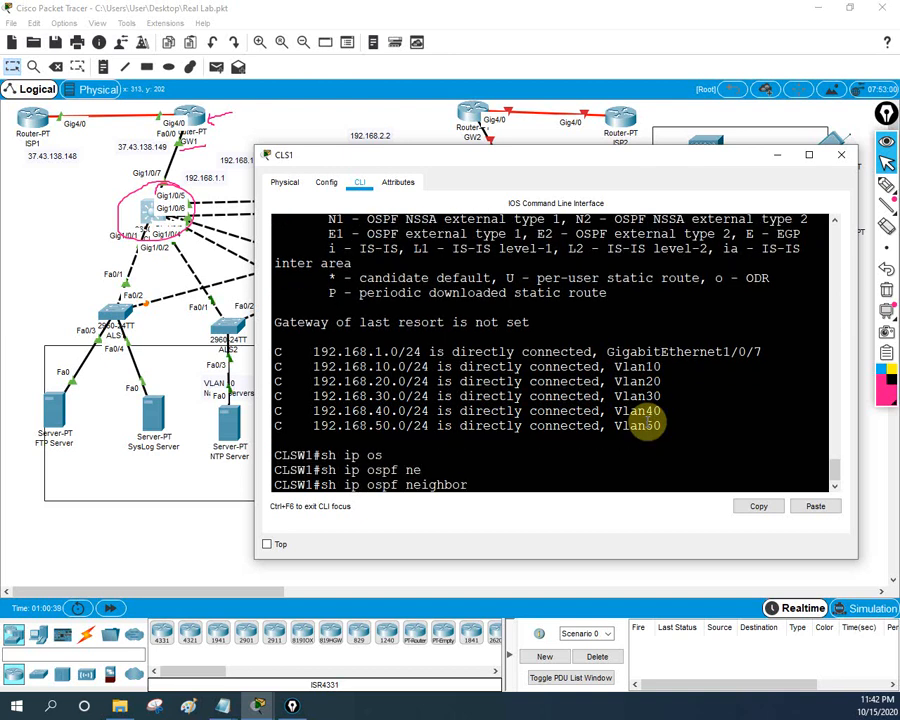
pyautogui.press('Return')
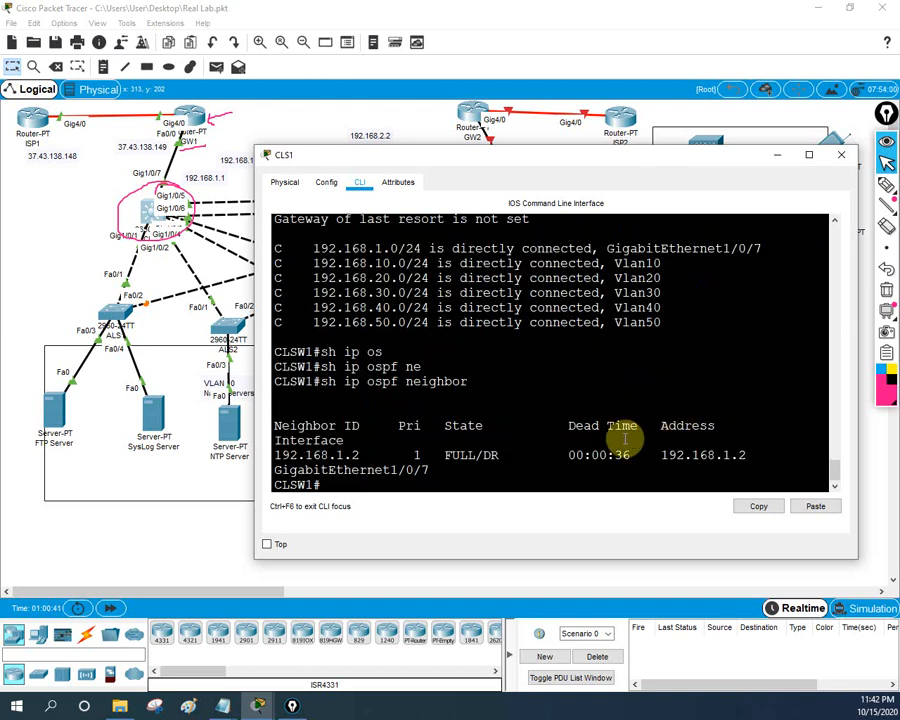
pyautogui.moveTo(443, 455); pyautogui.dragTo(470, 455)
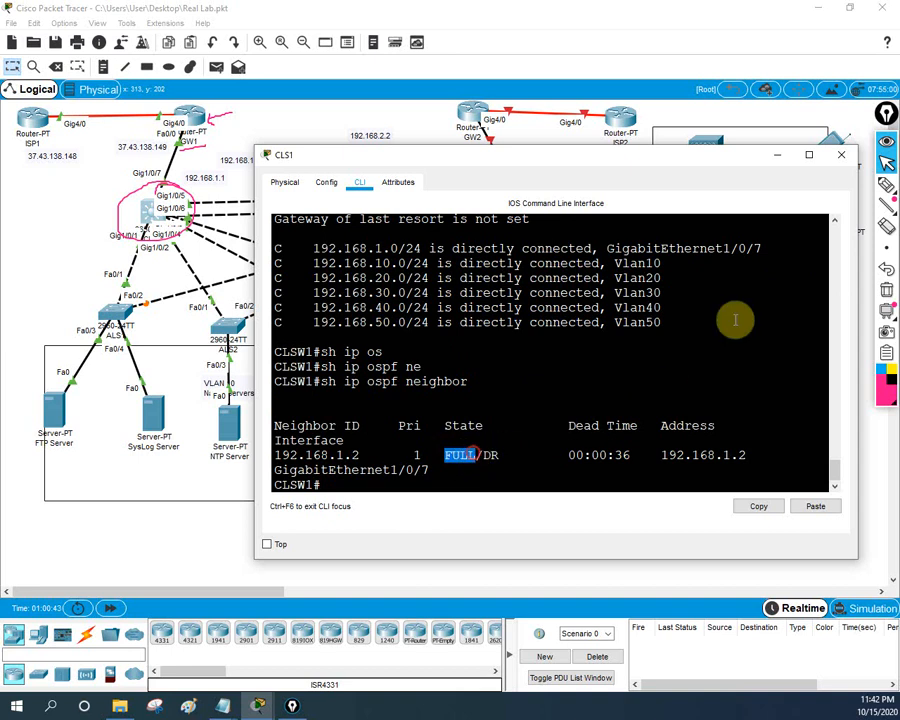
pyautogui.click(841, 154)
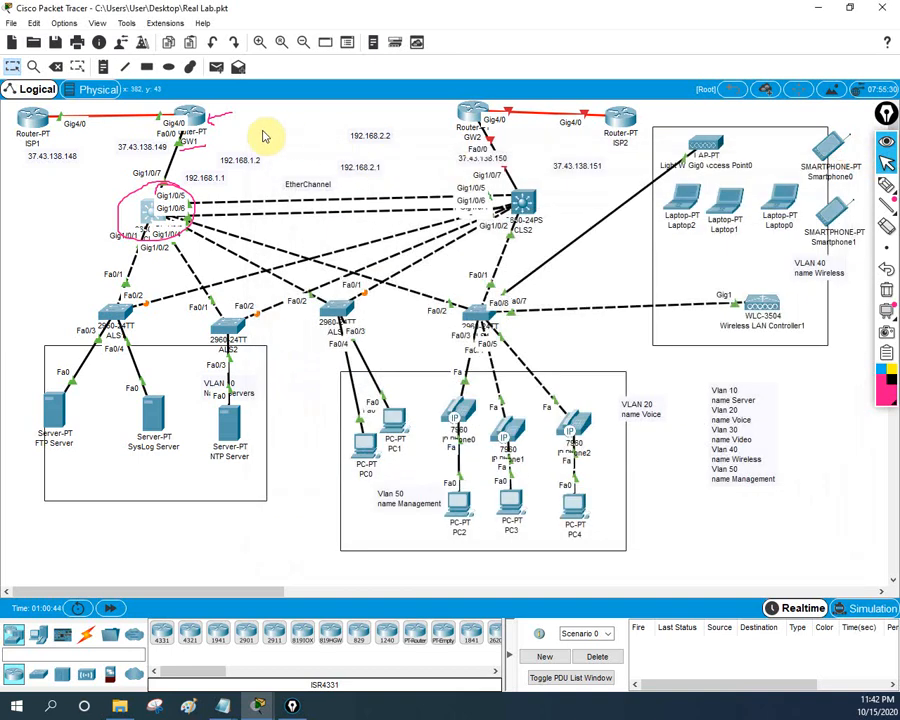
# Open GW1's command line and list its OSPF neighbors with "sh ip ospf neighbor".
pyautogui.click(190, 119)
pyautogui.click(444, 380)
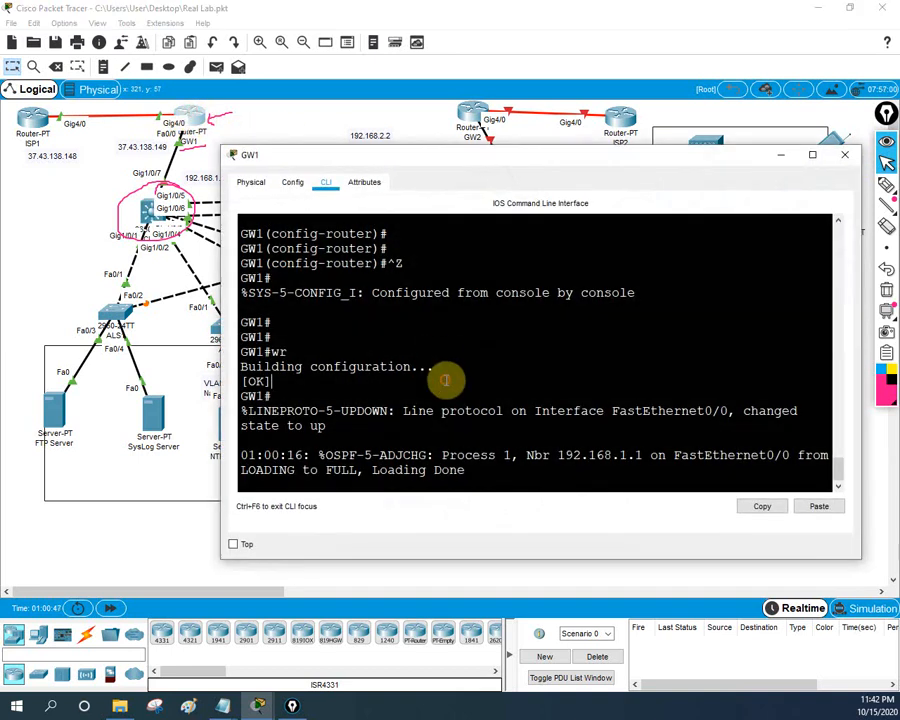
pyautogui.press('Return')
pyautogui.press('Return')
pyautogui.press('Return')
pyautogui.write('s')
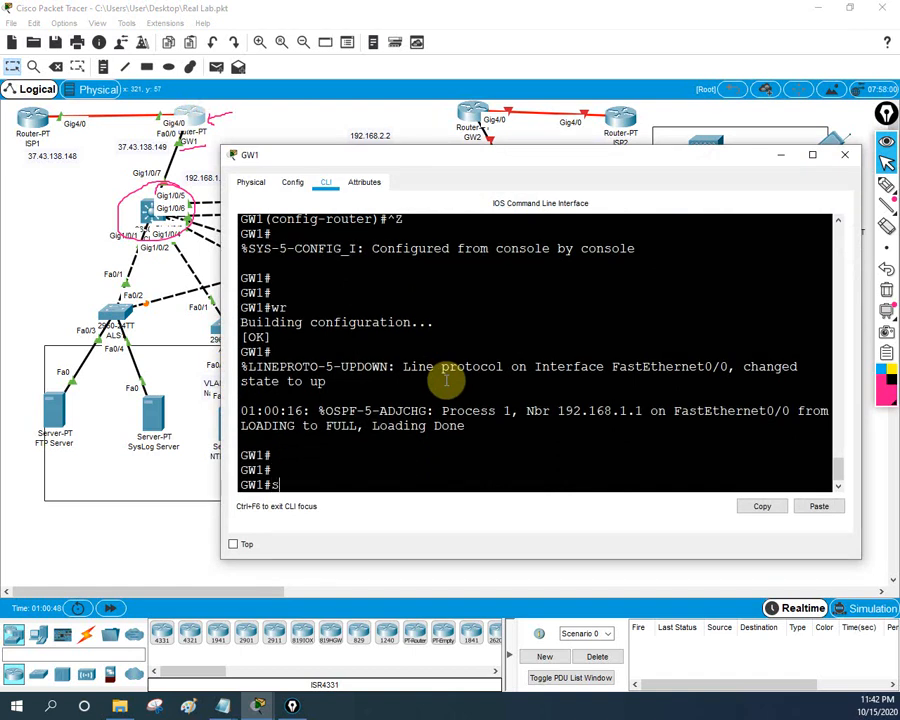
pyautogui.write('h ip os')
pyautogui.press('Tab')
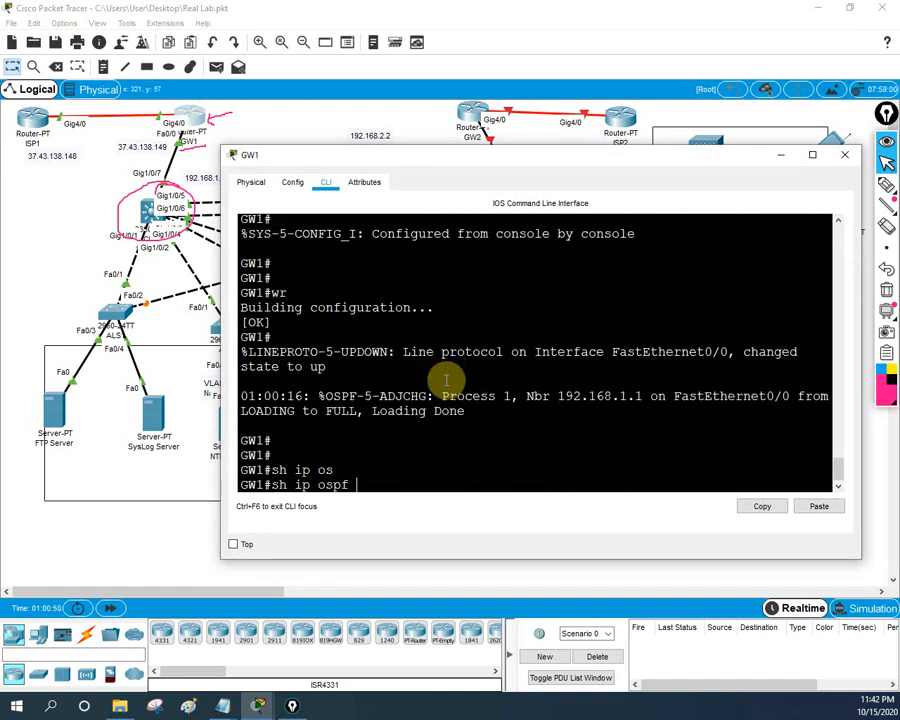
pyautogui.write('ne')
pyautogui.press('Tab')
pyautogui.press('Return')
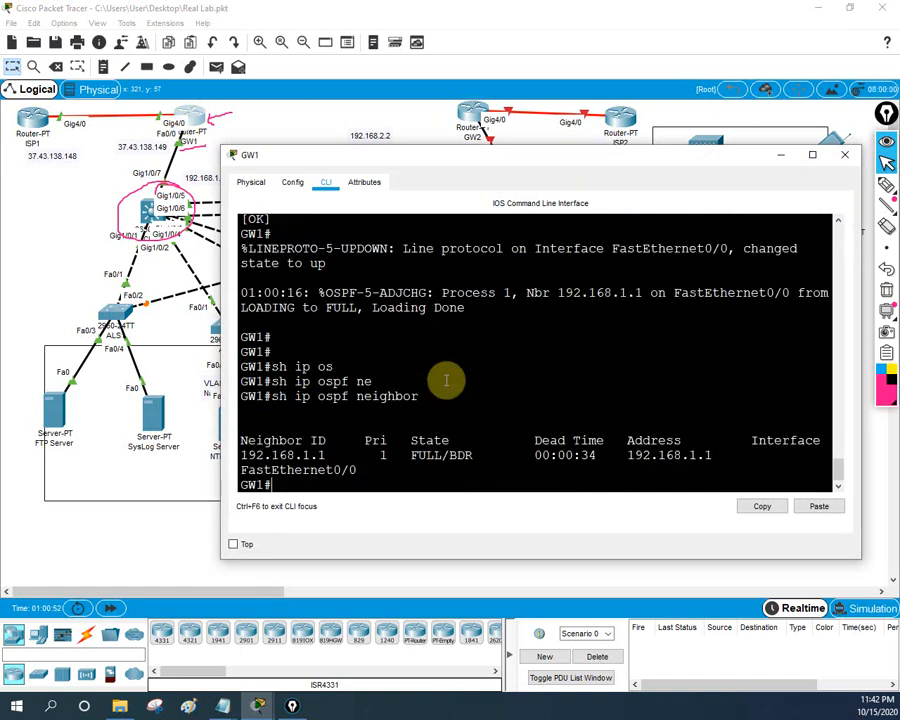
# Display GW1's routing table twice with "sh ip route" and examine its connected and default routes.
pyautogui.write('sh ip eo')
pyautogui.press('BackSpace')
pyautogui.write('rou')
pyautogui.press('Tab')
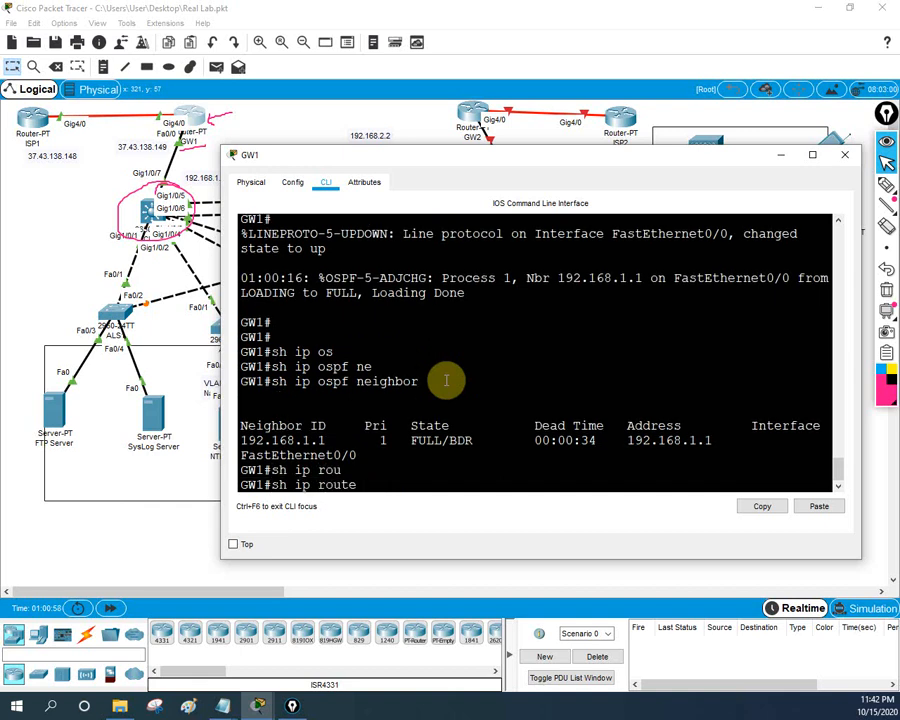
pyautogui.press('Return')
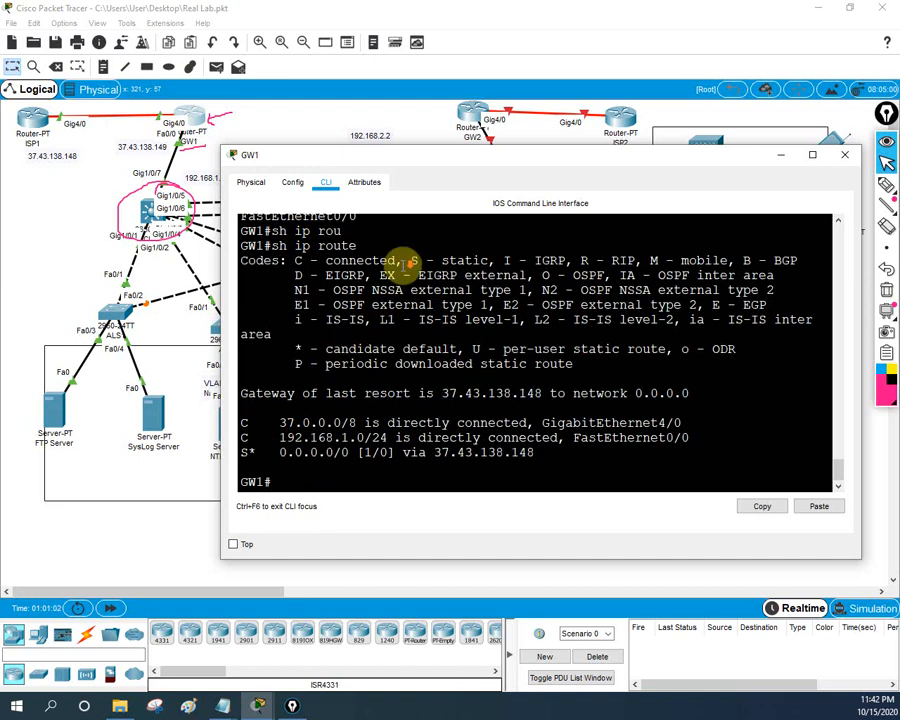
pyautogui.moveTo(243, 422); pyautogui.dragTo(625, 437)
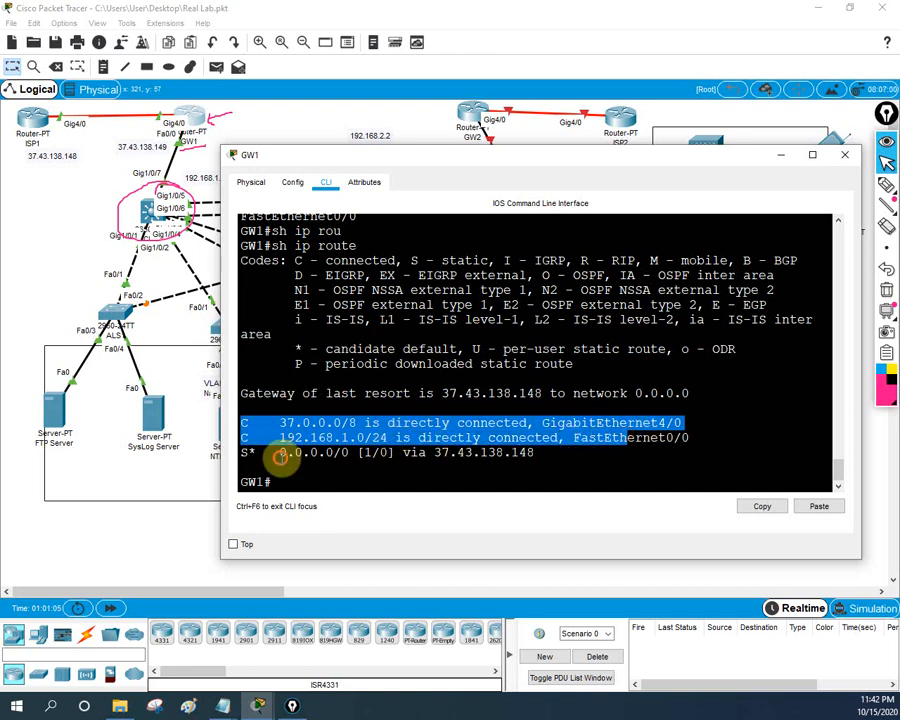
pyautogui.click(280, 455)
pyautogui.press('Up')
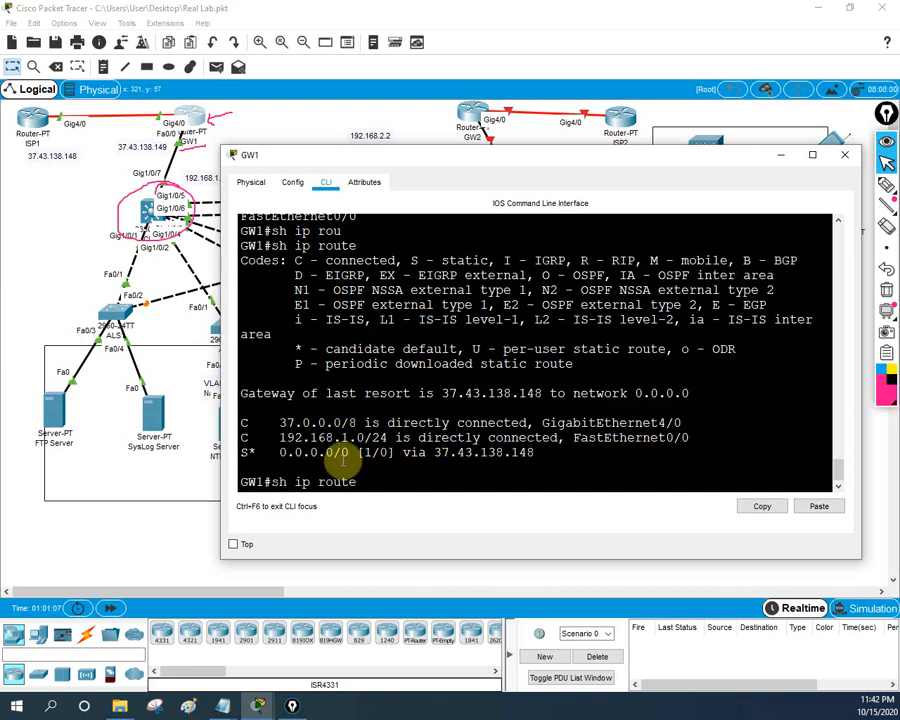
pyautogui.press('Return')
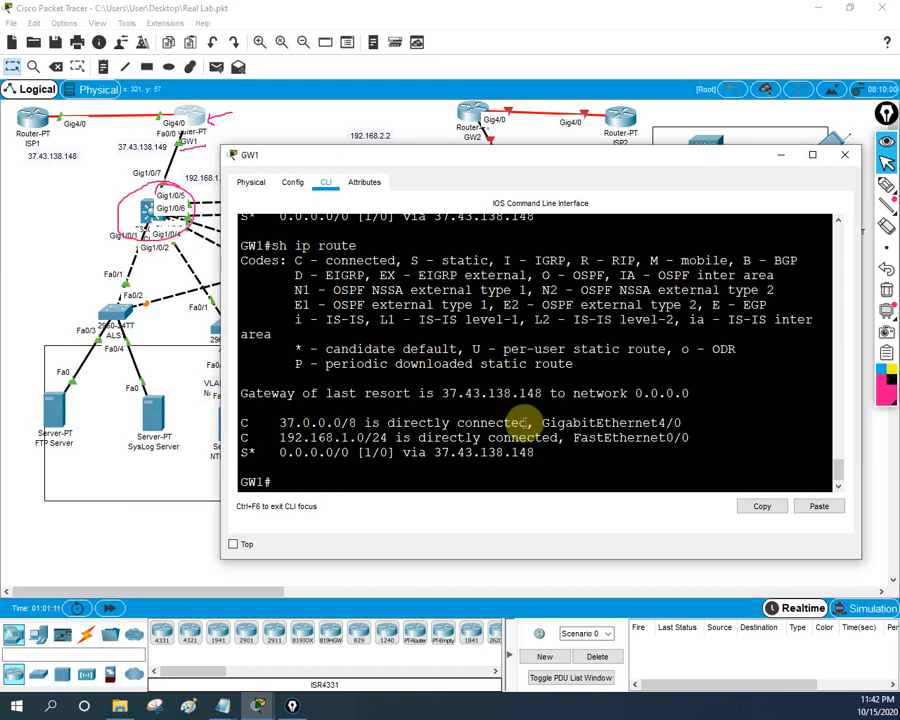
# Check GW1's OSPF adjacency again with "sh ip ospf neighbor".
pyautogui.write('sh')
pyautogui.write('ip os')
pyautogui.press('Tab')
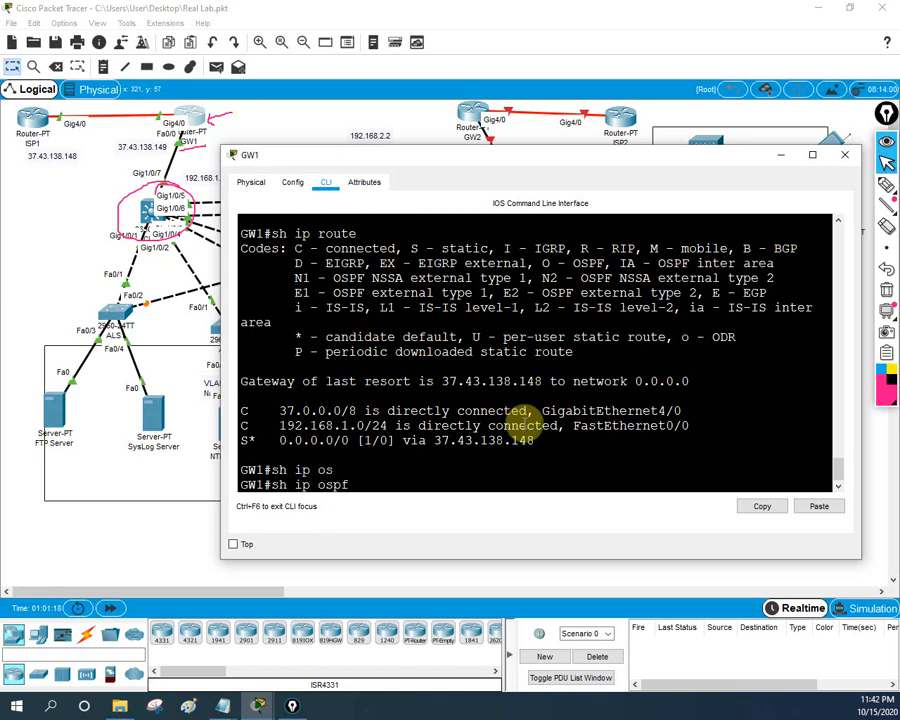
pyautogui.write('ne')
pyautogui.press('Tab')
pyautogui.press('Return')
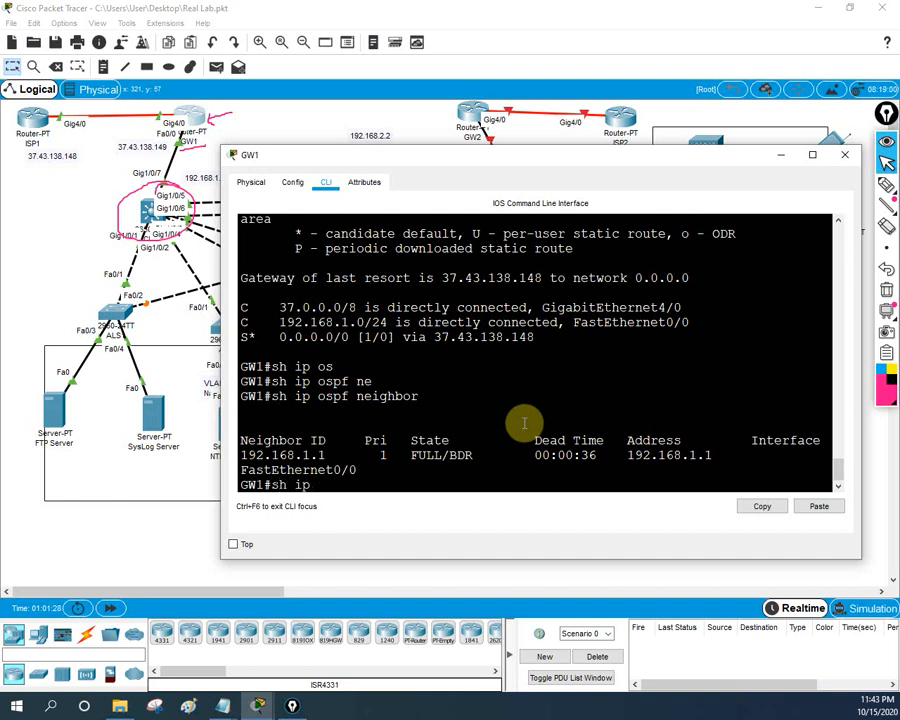
# Display GW1's routing table again with "sh ip route" and look for OSPF-learned routes.
pyautogui.press('Return')
pyautogui.write('sh')
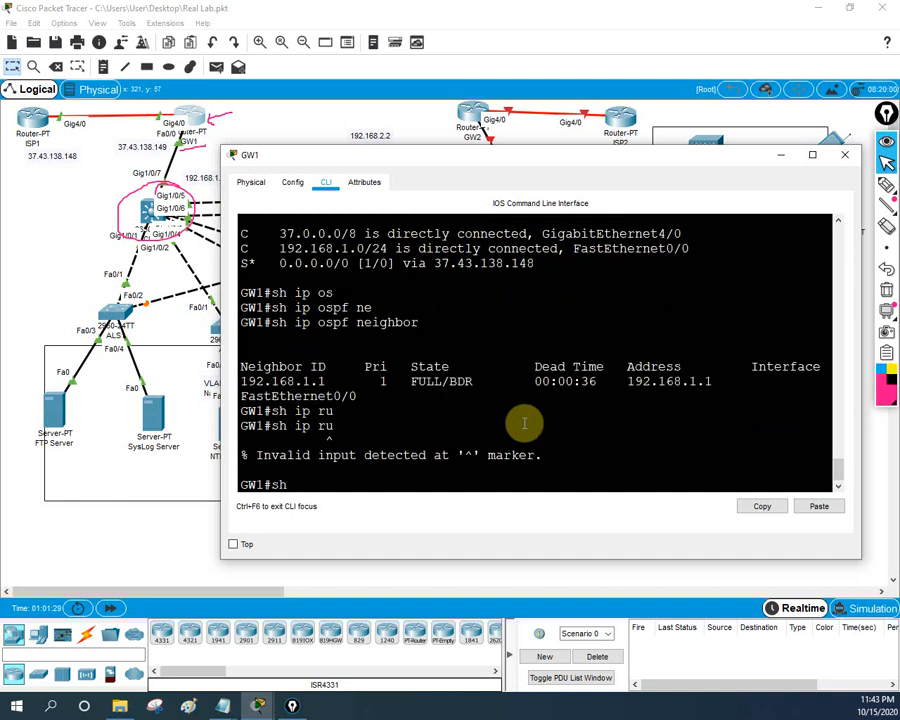
pyautogui.write(' ip rou')
pyautogui.press('Tab')
pyautogui.press('Return')
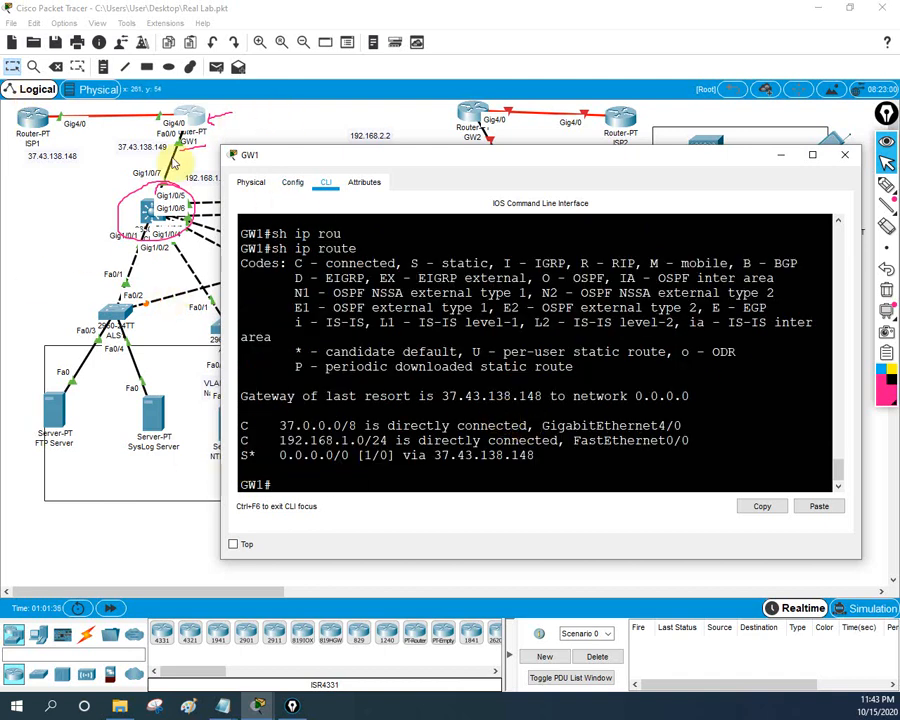
# Return to CLS1, widen its window and display its routing table with "sh ip route".
pyautogui.click(165, 200)
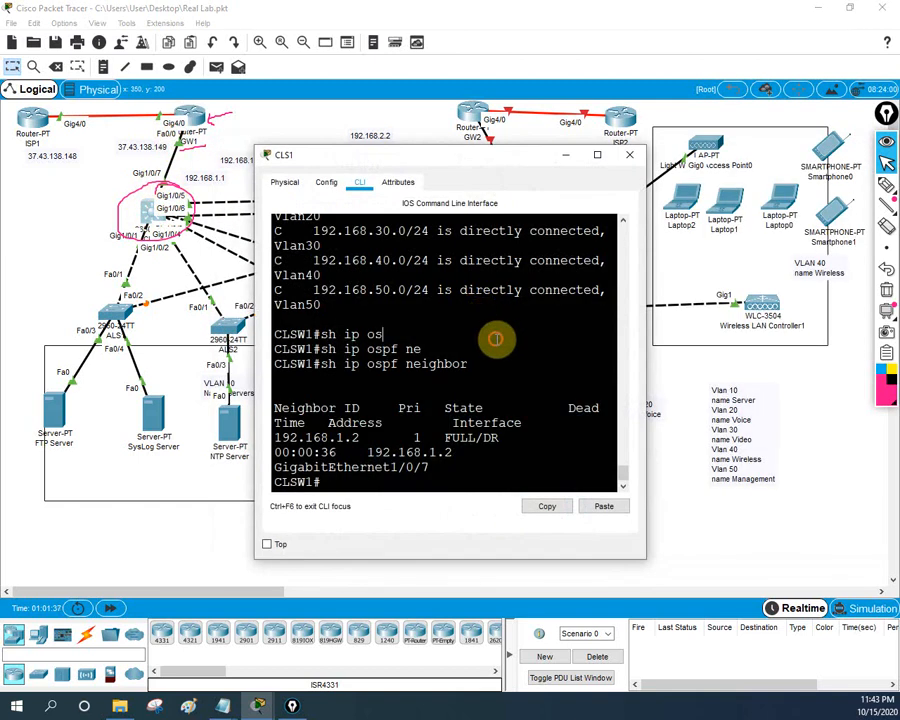
pyautogui.click(504, 339)
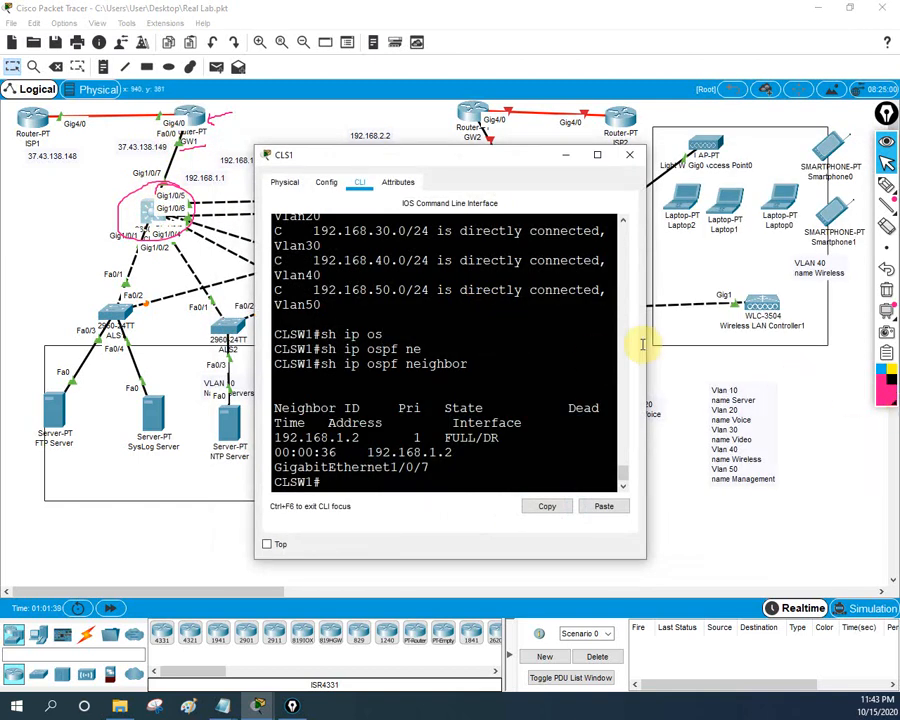
pyautogui.moveTo(648, 341); pyautogui.dragTo(818, 341)
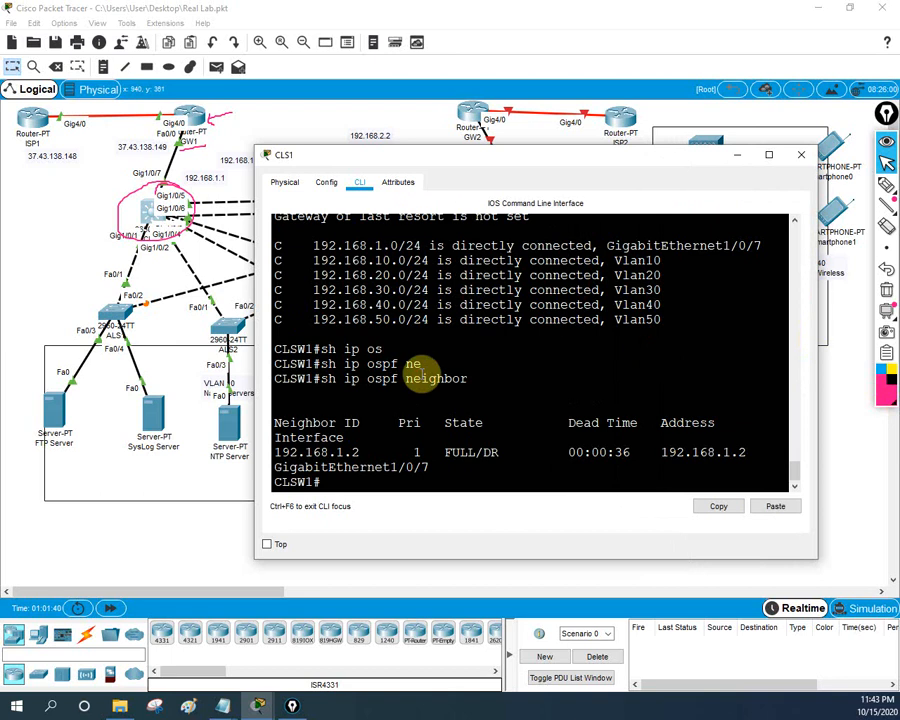
pyautogui.write('sh ip ro')
pyautogui.press('Tab')
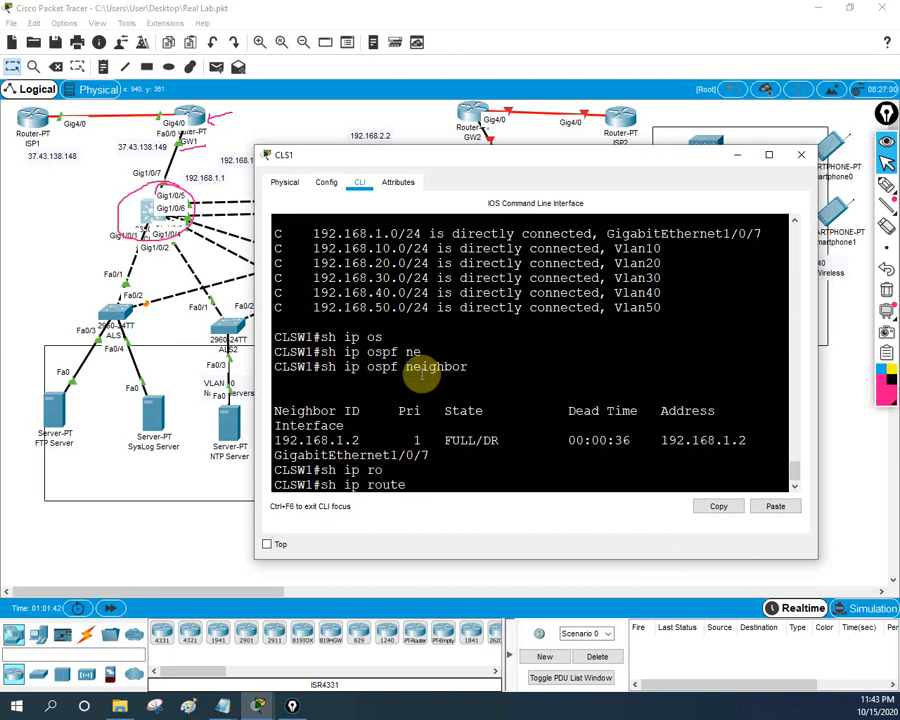
pyautogui.press('Return')
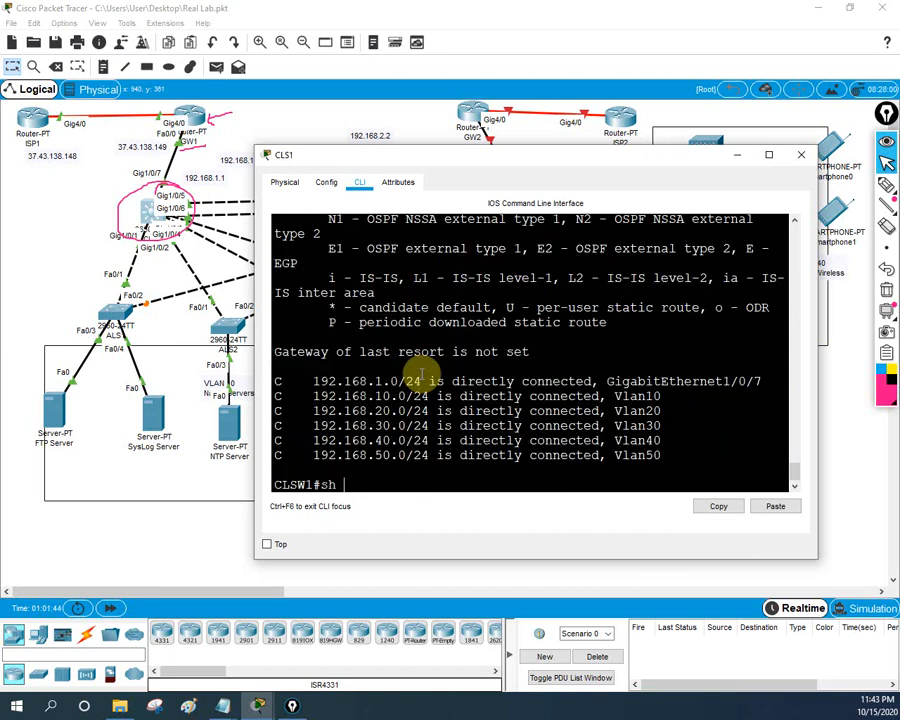
# Run "sh ip protocols" on CLS1 and examine the gateways under its OSPF routing information sources.
pyautogui.write('sh ip pr')
pyautogui.press('Tab')
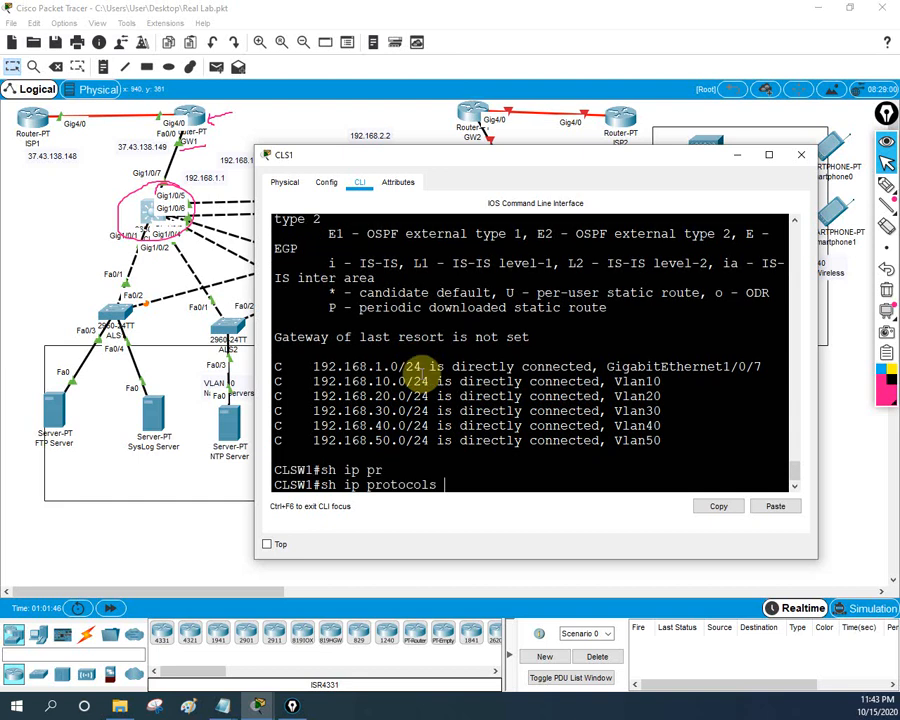
pyautogui.press('Return')
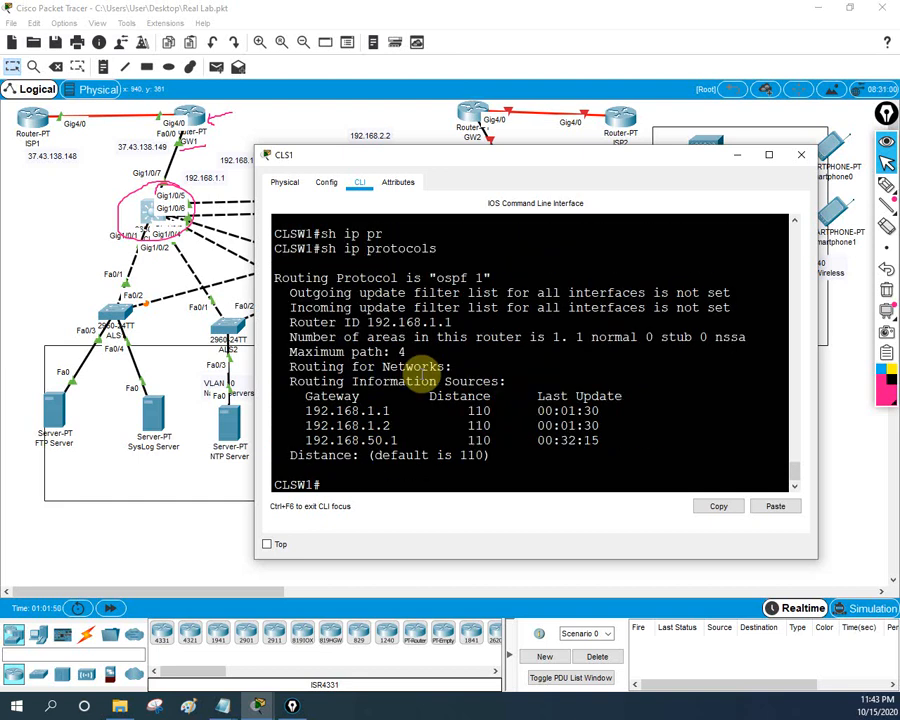
pyautogui.moveTo(312, 440); pyautogui.dragTo(415, 440)
pyautogui.click(345, 477)
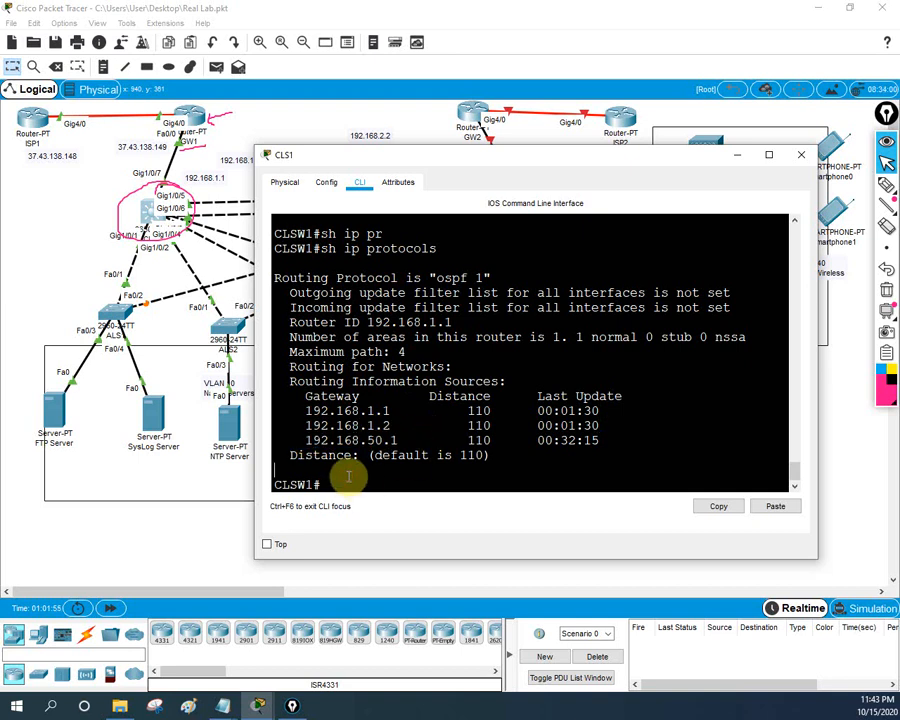
pyautogui.press('Return')
pyautogui.press('Return')
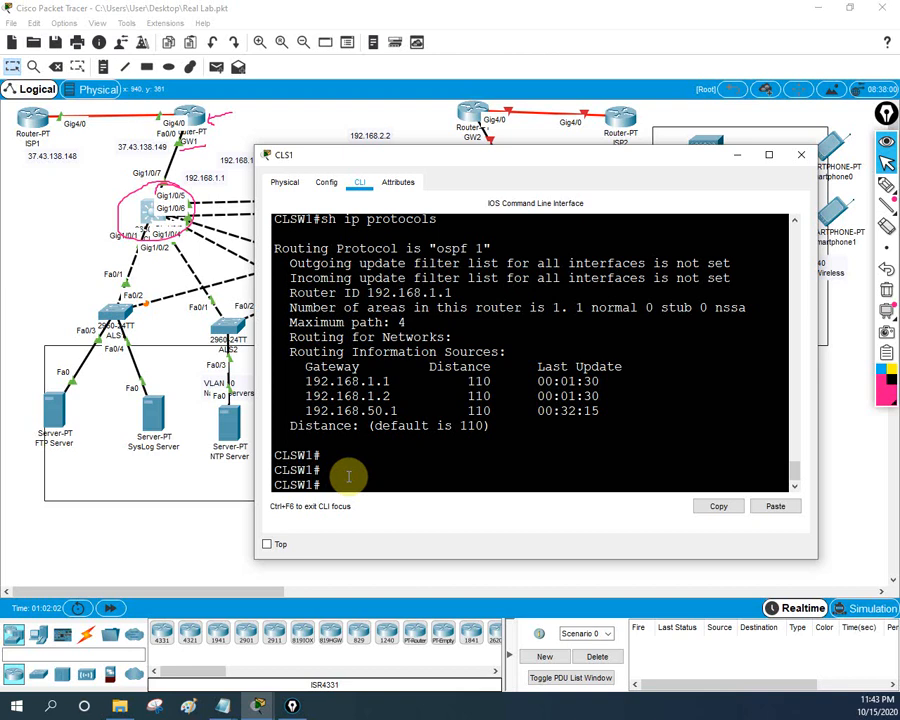
# Switch to GW1, recheck its routes with "sh ip route" and fast-forward the simulation time.
pyautogui.click(180, 128)
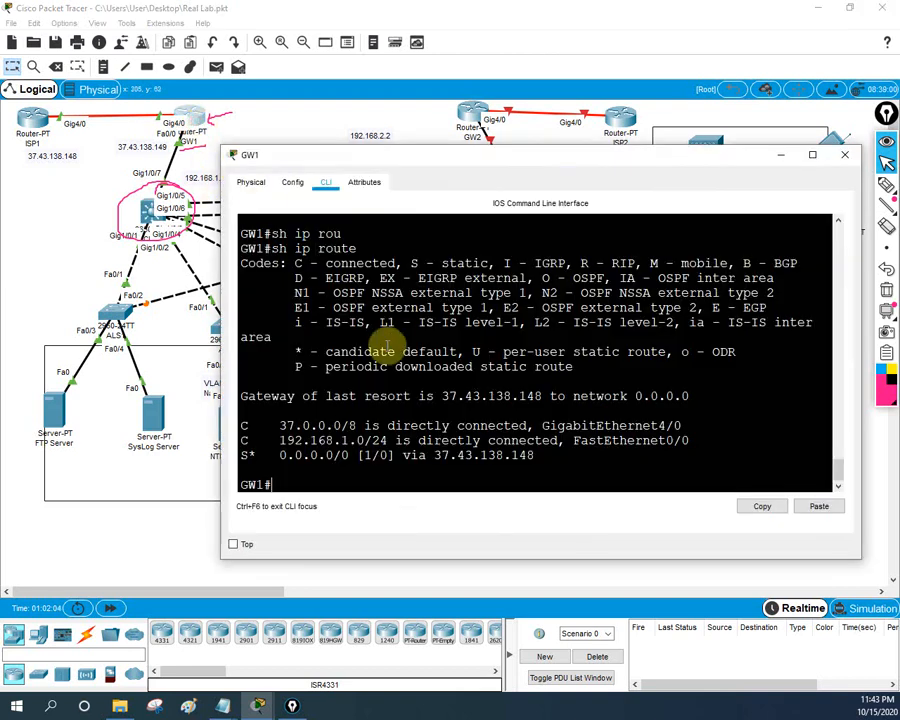
pyautogui.moveTo(389, 347); pyautogui.dragTo(397, 340)
pyautogui.press('Up')
pyautogui.press('Return')
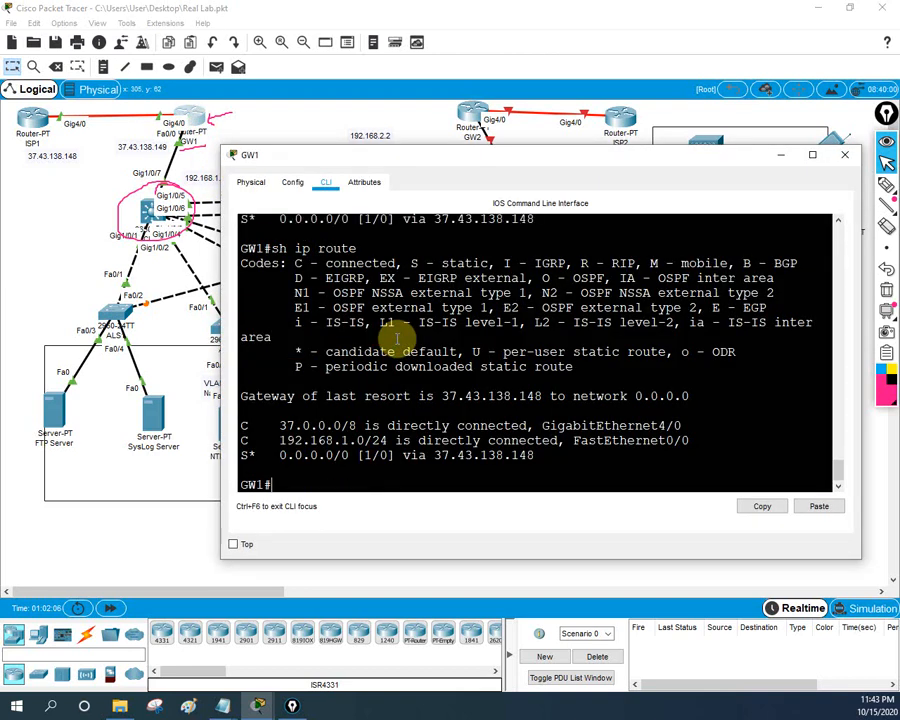
pyautogui.press('Up')
pyautogui.press('Return')
pyautogui.write('sh ip ru')
pyautogui.press('Tab')
pyautogui.press('Return')
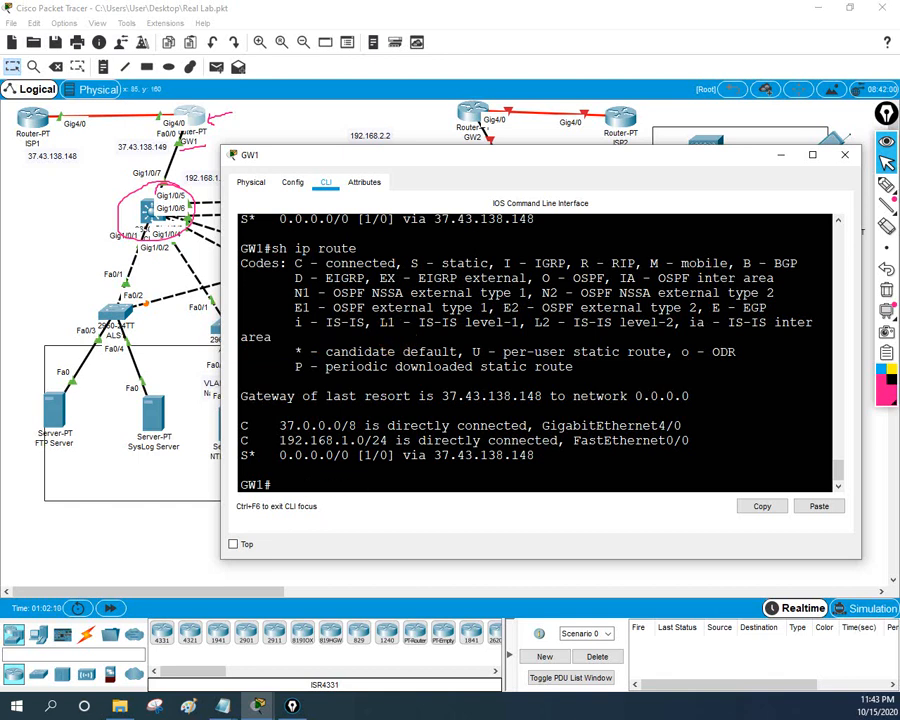
pyautogui.click(110, 610)
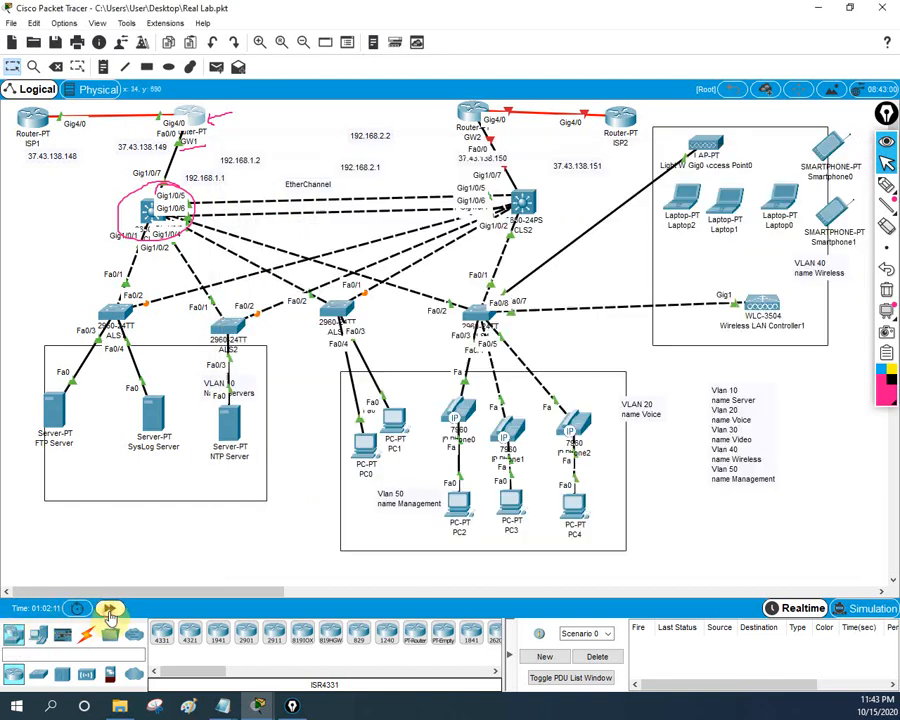
# Fast-forward the simulation time, then display CLS1's routing table again with "sh ip route".
pyautogui.click(110, 611)
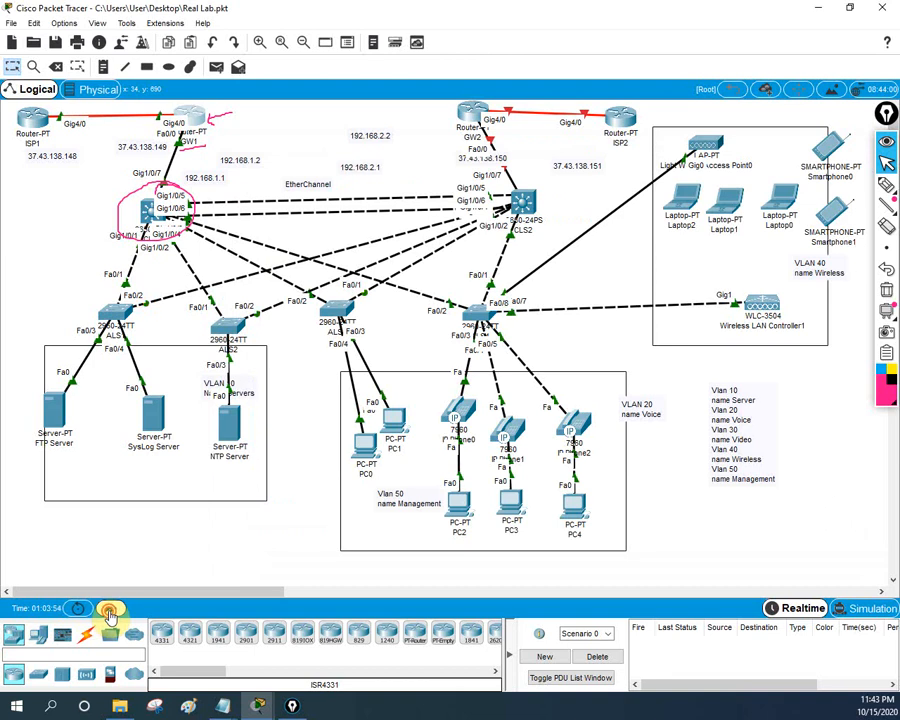
pyautogui.click(150, 210)
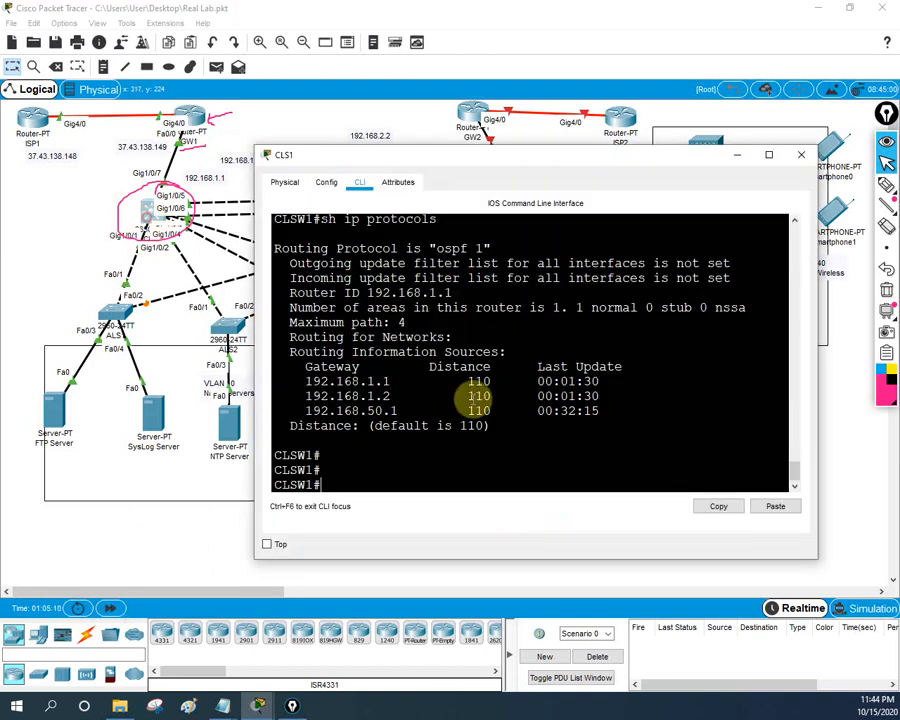
pyautogui.press('Up')
pyautogui.press('Up')
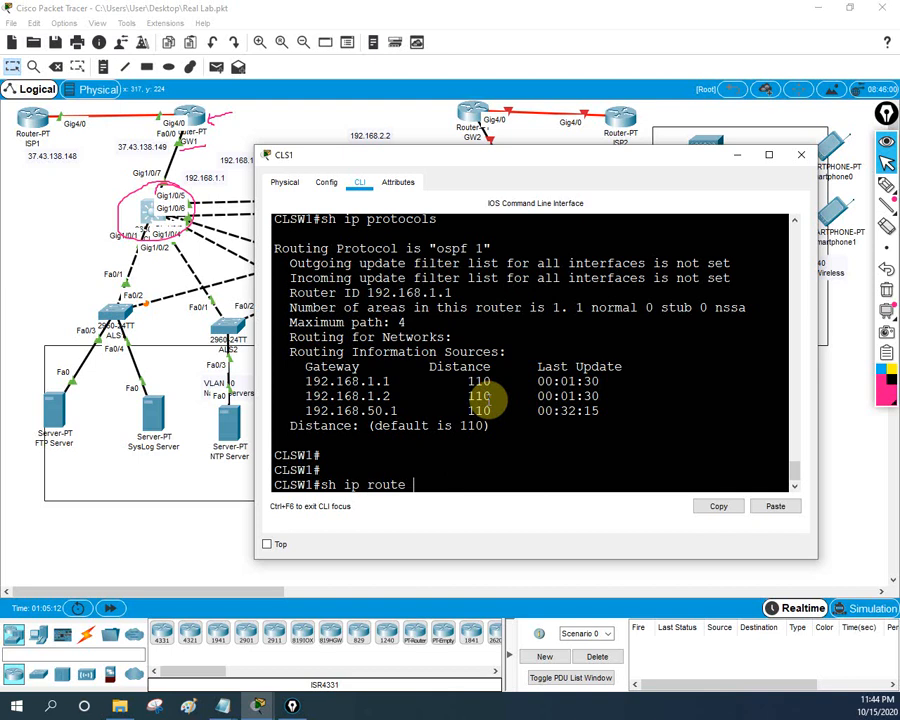
pyautogui.press('Return')
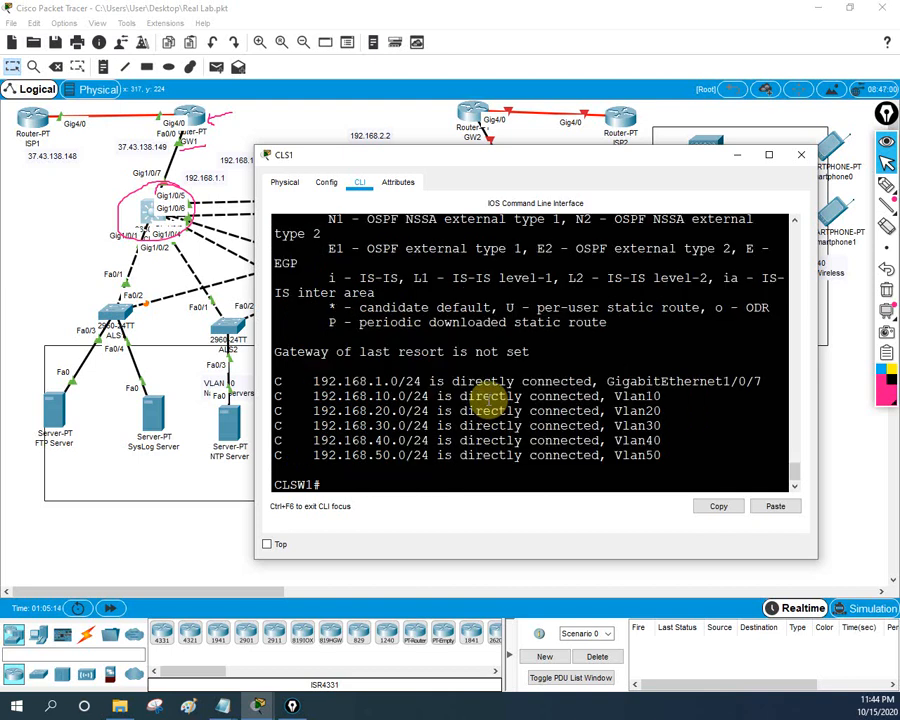
# Return to GW1's command line and review the routes in its last "sh ip route" output.
pyautogui.click(190, 120)
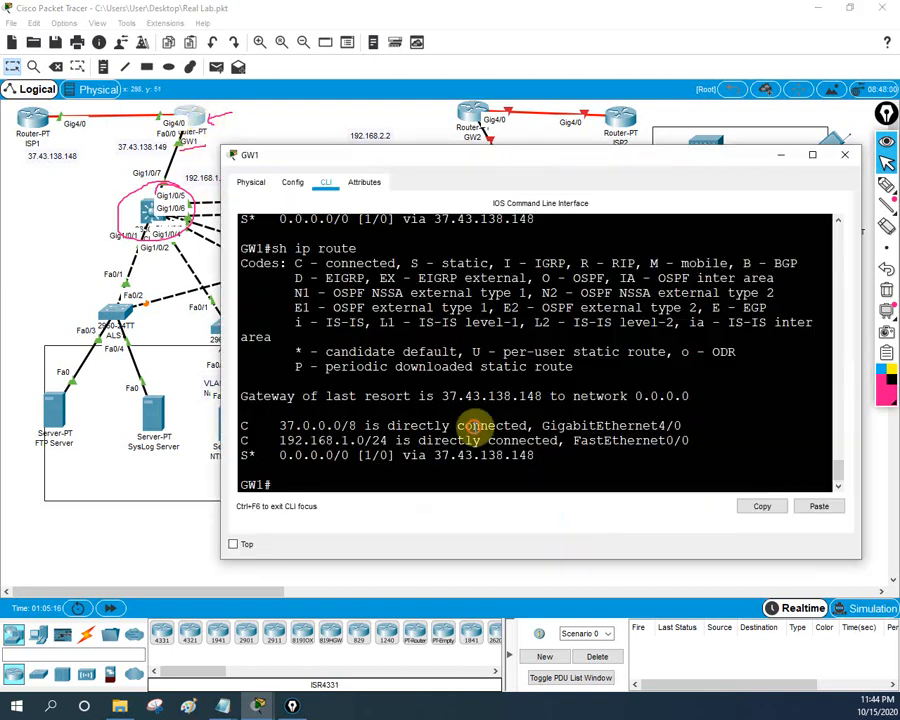
pyautogui.press('Up')
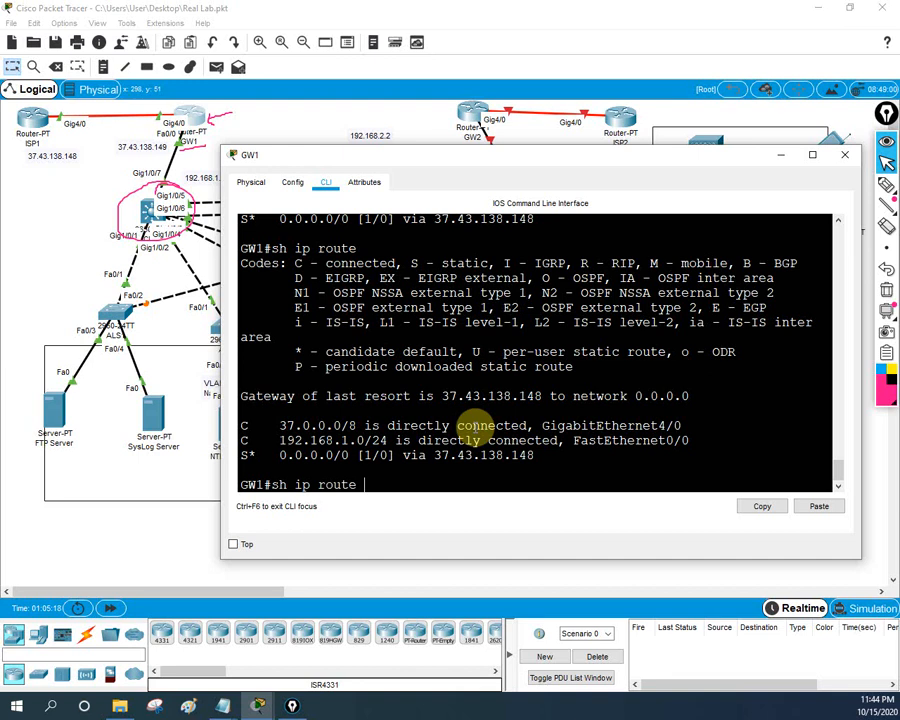
pyautogui.press('Down')
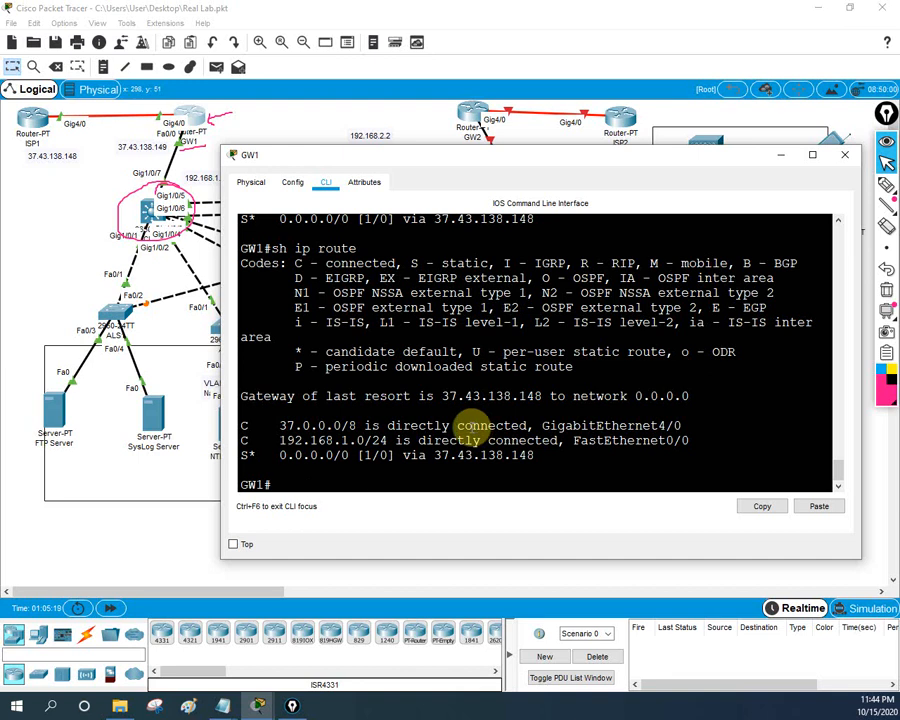
pyautogui.press('Up')
pyautogui.press('Down')
pyautogui.scroll(3, 470, 425)
pyautogui.scroll(-3, 472, 427)
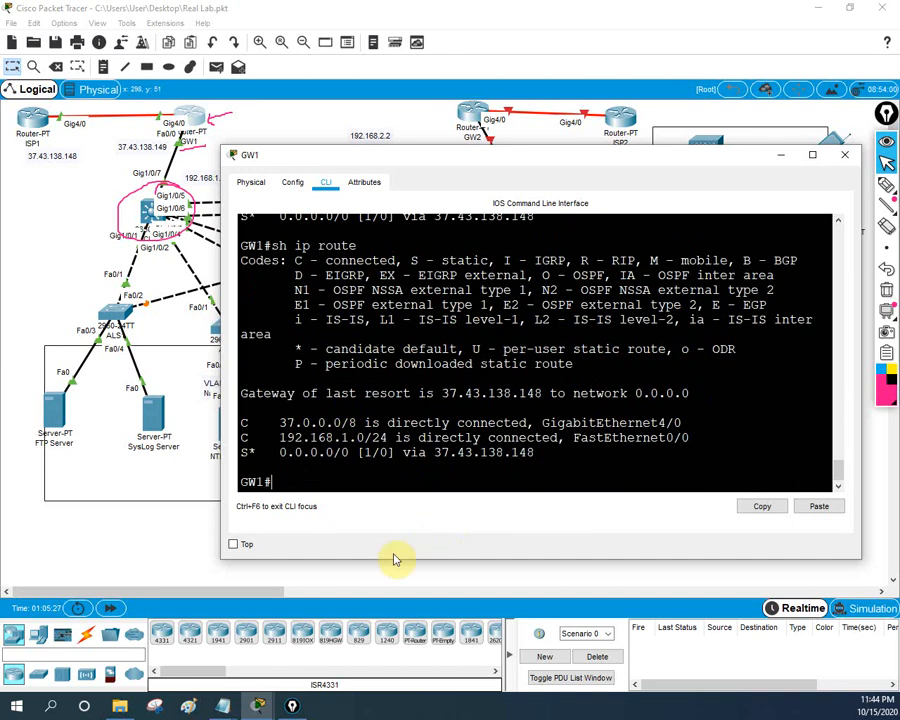
# Switch to the Real Lab Configuration Part 2 notes in Notepad and copy the CLSW1 OSPF commands from "router ospf 1" through the VLAN 50 interface.
pyautogui.moveTo(232, 708)
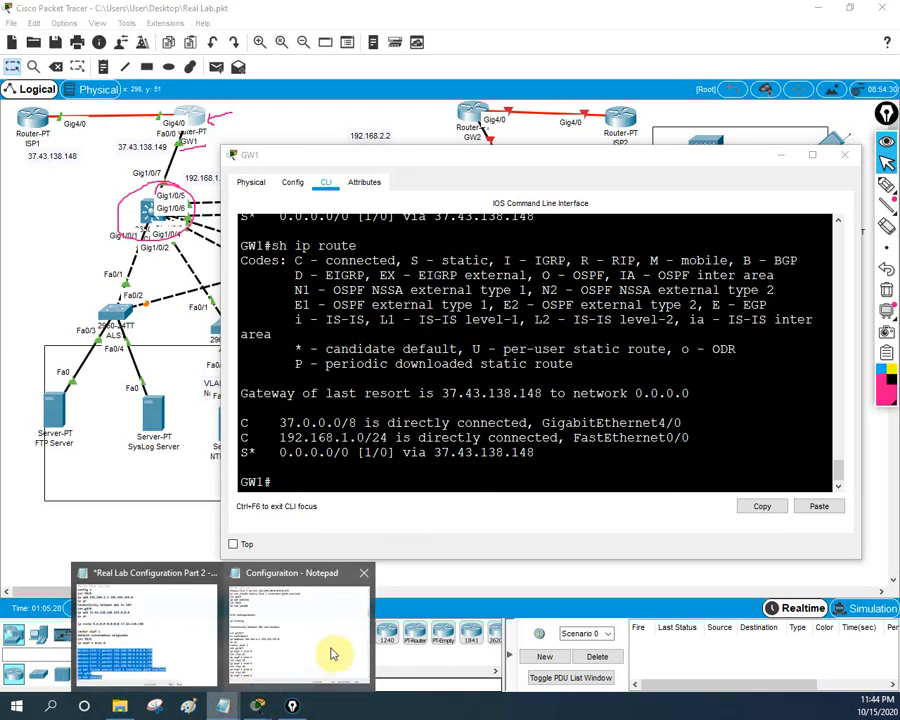
pyautogui.click(131, 640)
pyautogui.scroll(-6, 632, 327)
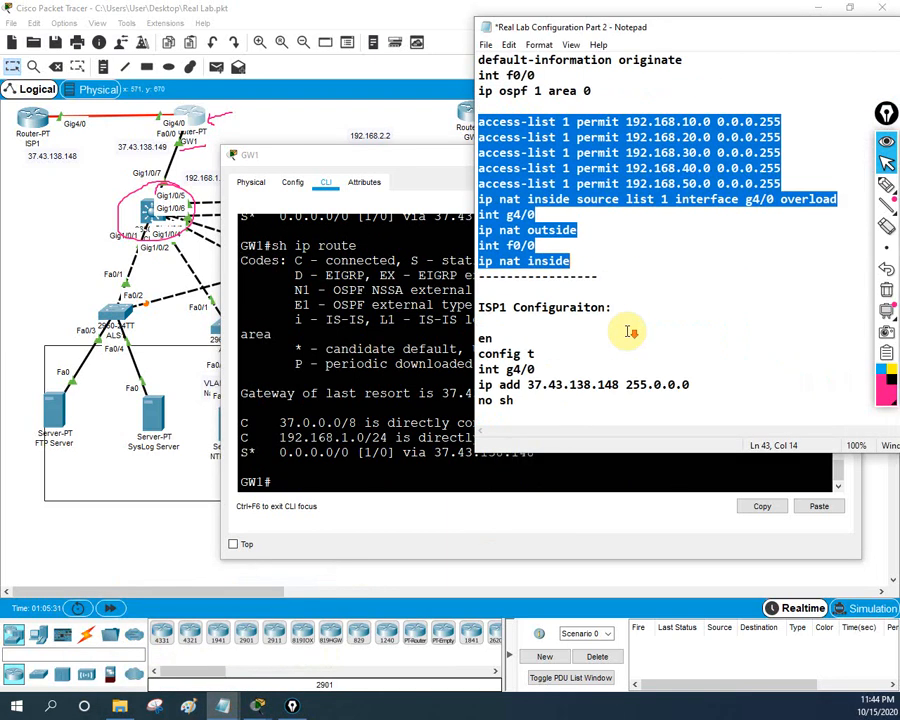
pyautogui.scroll(-9, 630, 327)
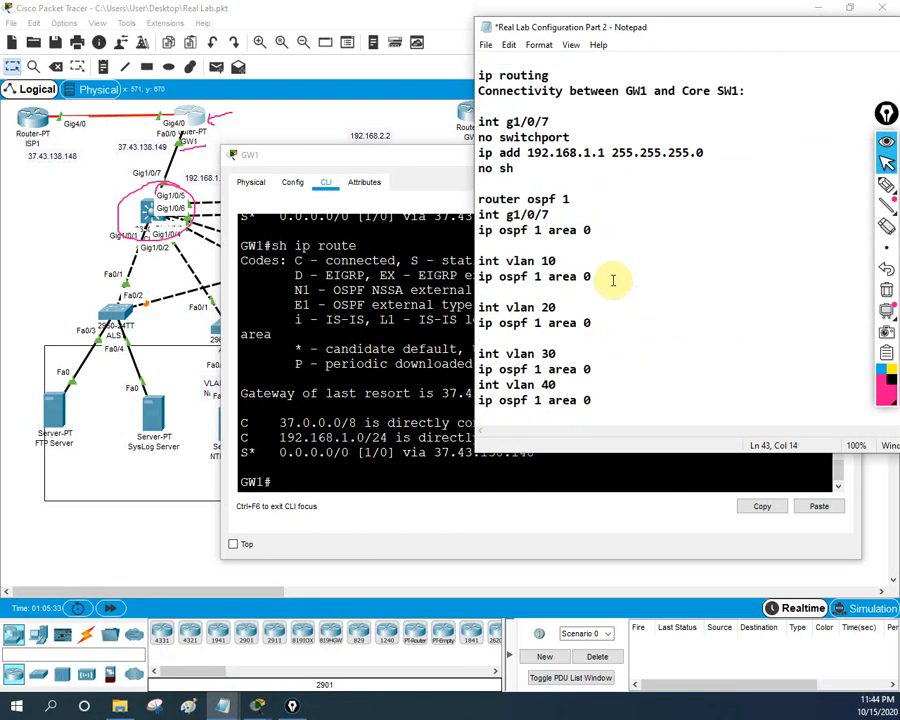
pyautogui.scroll(3, 536, 194)
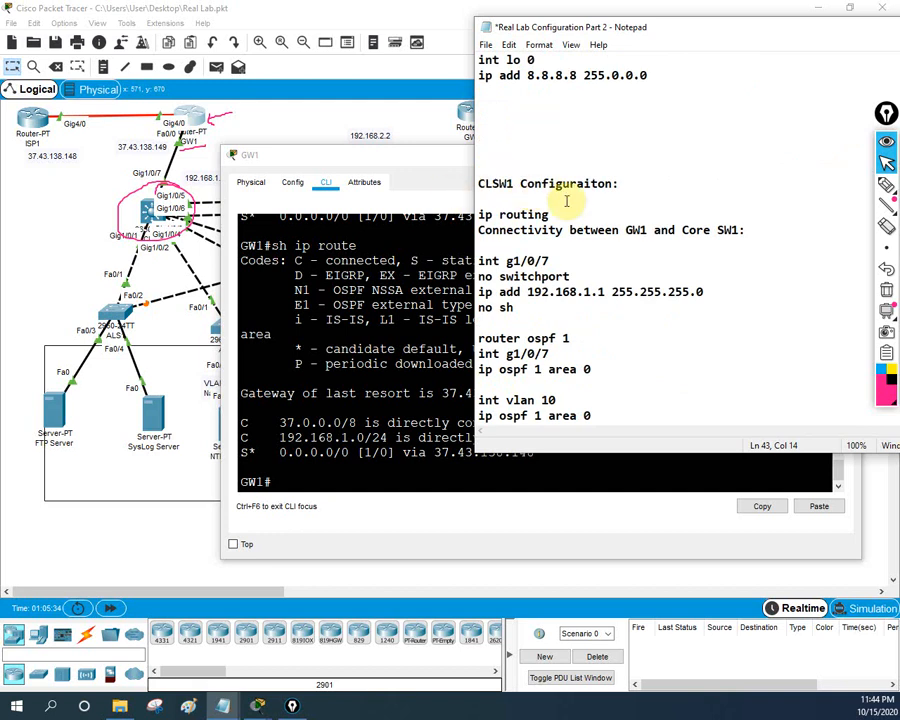
pyautogui.scroll(-3, 575, 200)
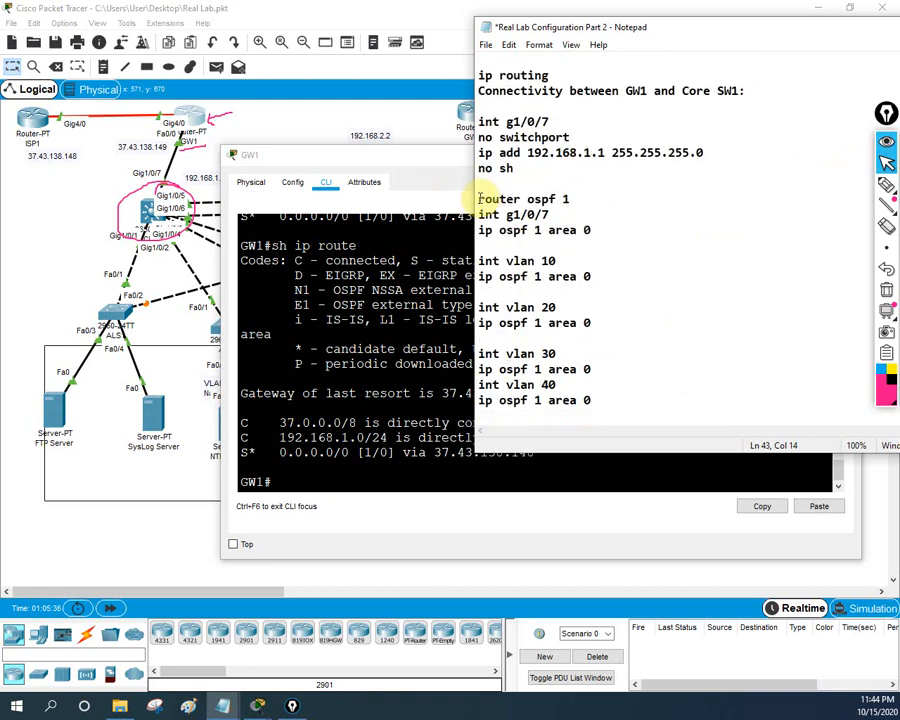
pyautogui.moveTo(478, 199); pyautogui.dragTo(597, 403)
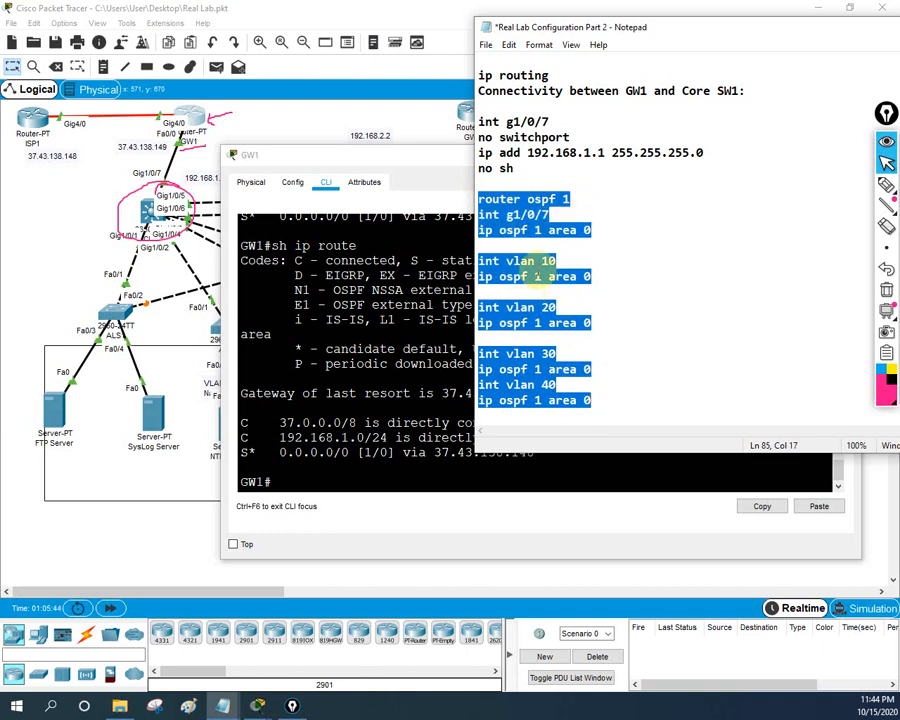
pyautogui.scroll(-3, 537, 272)
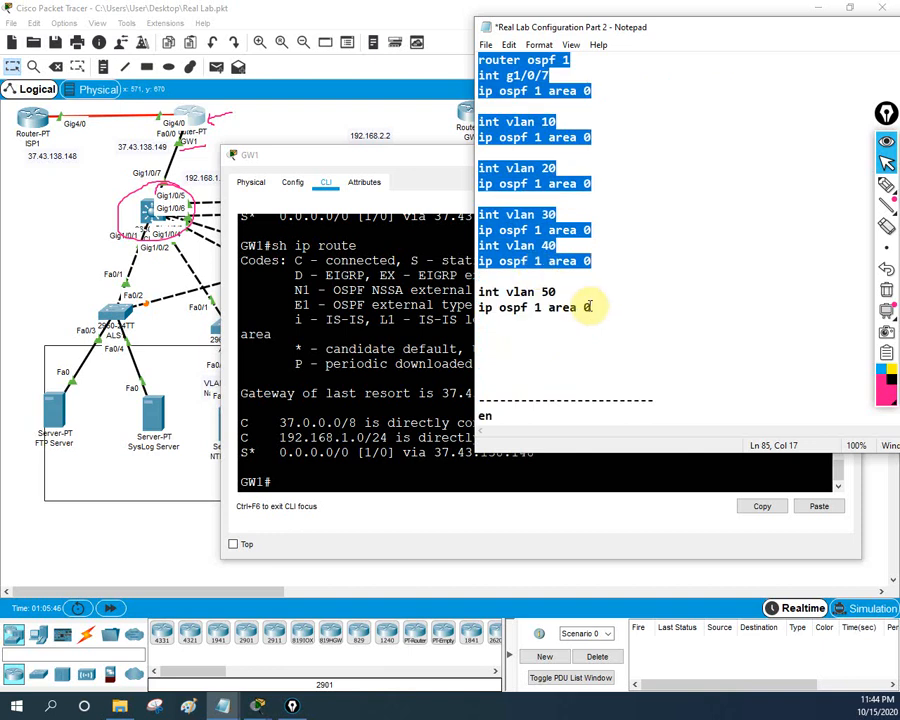
pyautogui.moveTo(647, 307); pyautogui.dragTo(474, 155)
pyautogui.scroll(2, 544, 196)
pyautogui.rightClick(543, 182)
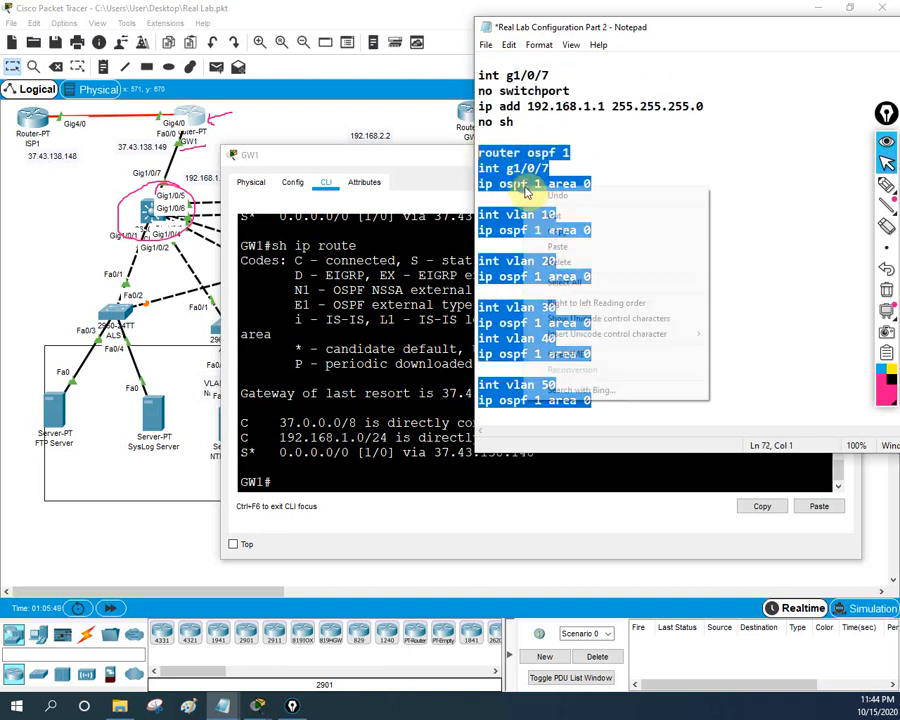
pyautogui.click(568, 234)
pyautogui.scroll(-3, 554, 222)
pyautogui.scroll(5, 550, 238)
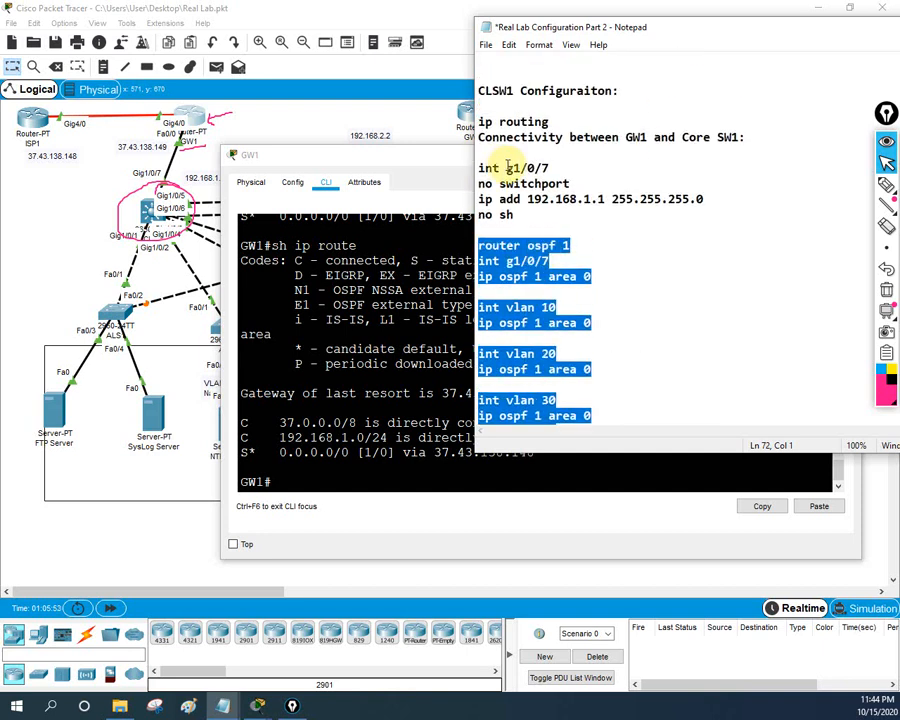
pyautogui.scroll(1, 536, 170)
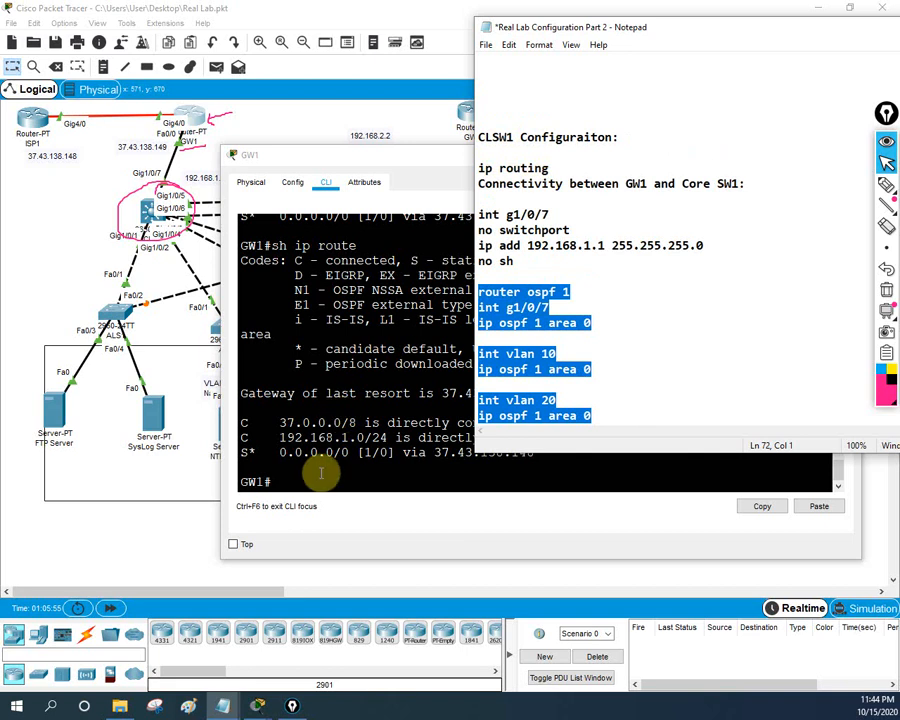
# Close GW1's window, open CLS1's command line and enter global configuration mode with "config t".
pyautogui.click(345, 258)
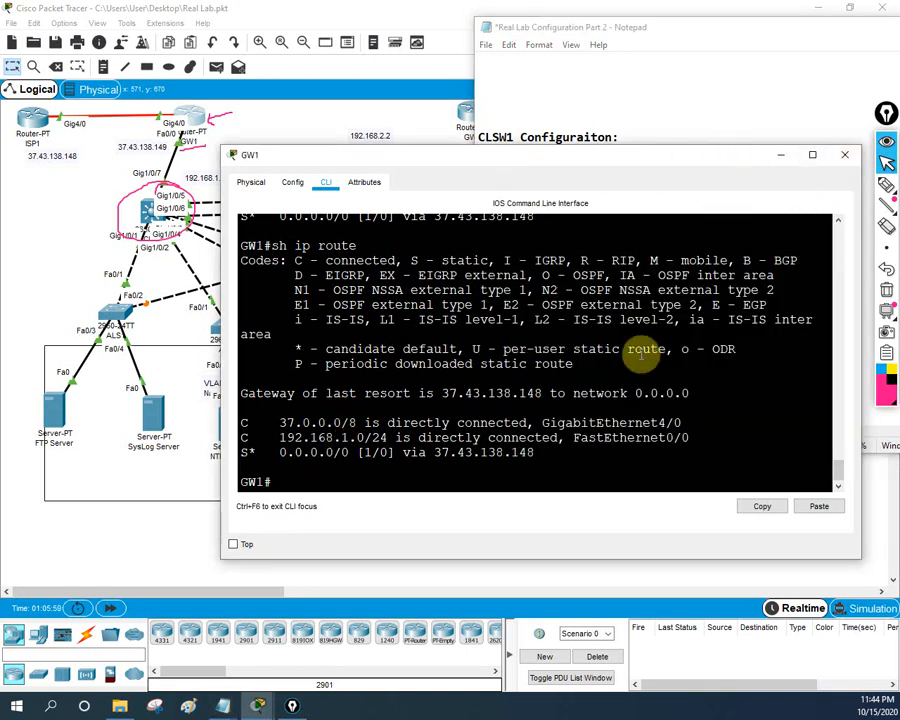
pyautogui.scroll(1, 639, 354)
pyautogui.click(843, 155)
pyautogui.click(157, 215)
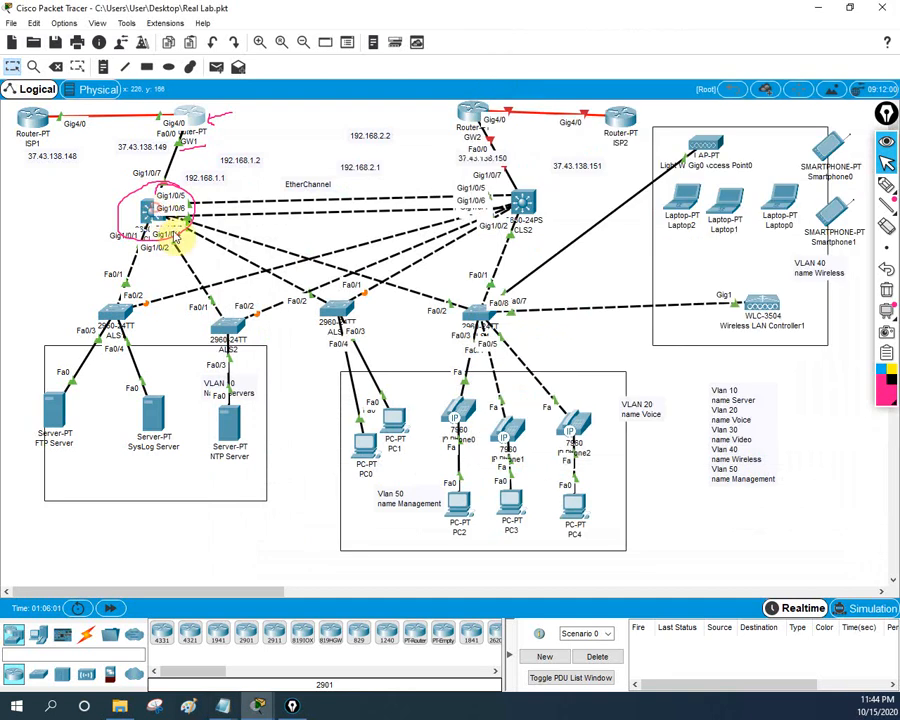
pyautogui.click(155, 213)
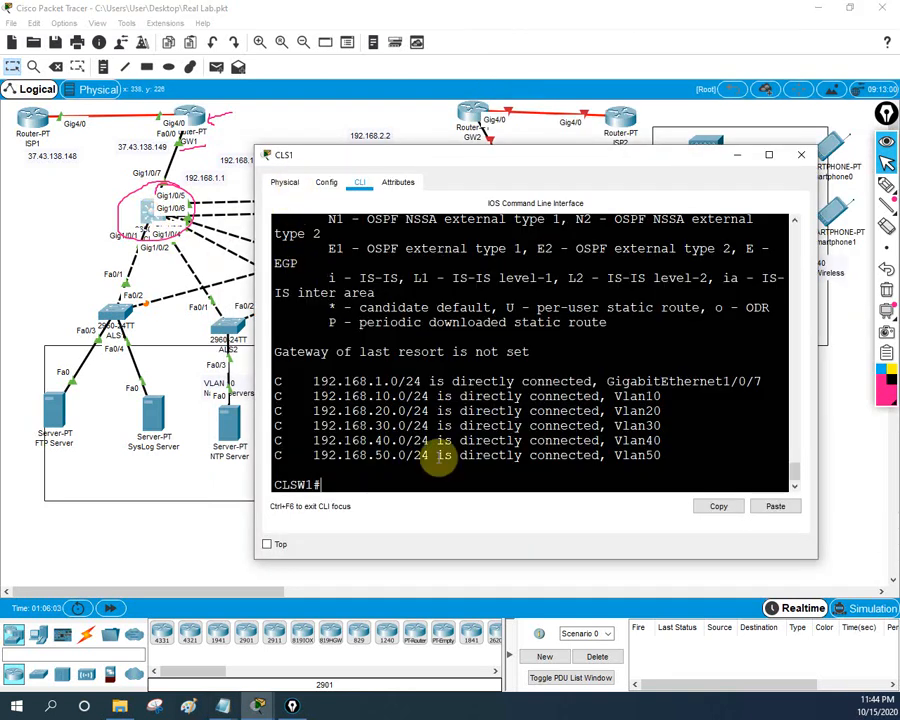
pyautogui.write('conf')
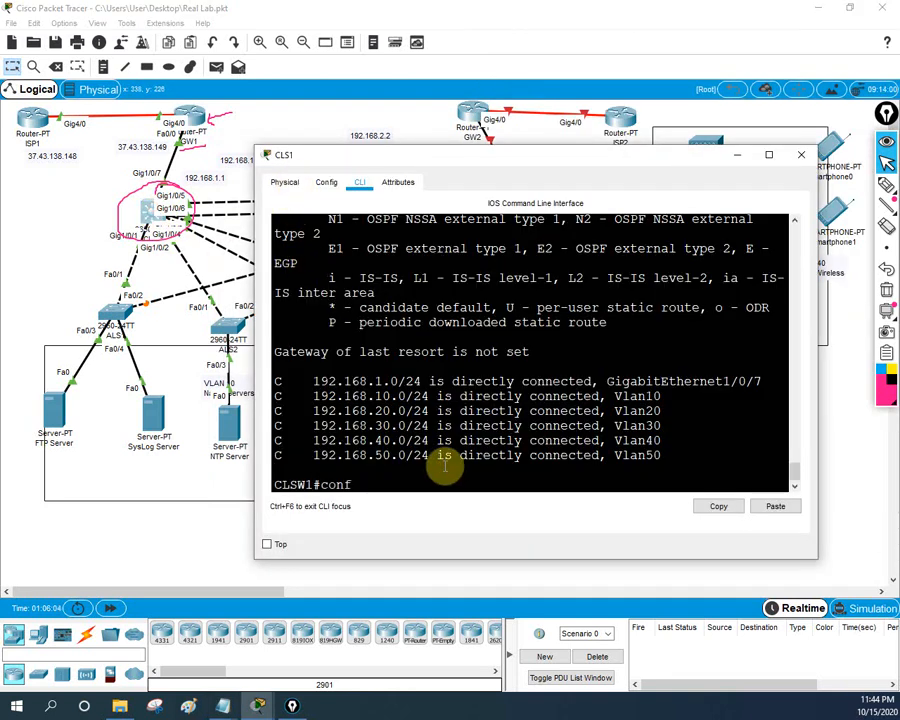
pyautogui.write('ig t')
pyautogui.press('Return')
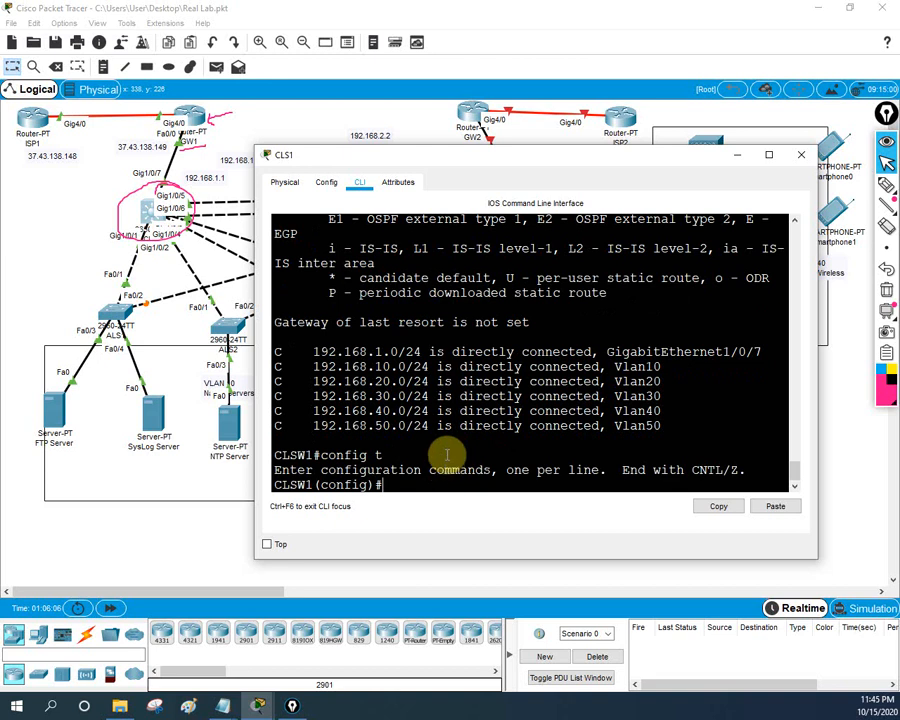
# Paste the copied commands on CLS1 to apply "ip ospf 1 area 0" to g1/0/7 and VLANs 10 to 50, then leave configuration mode.
pyautogui.hotkey('ctrl', 'v')
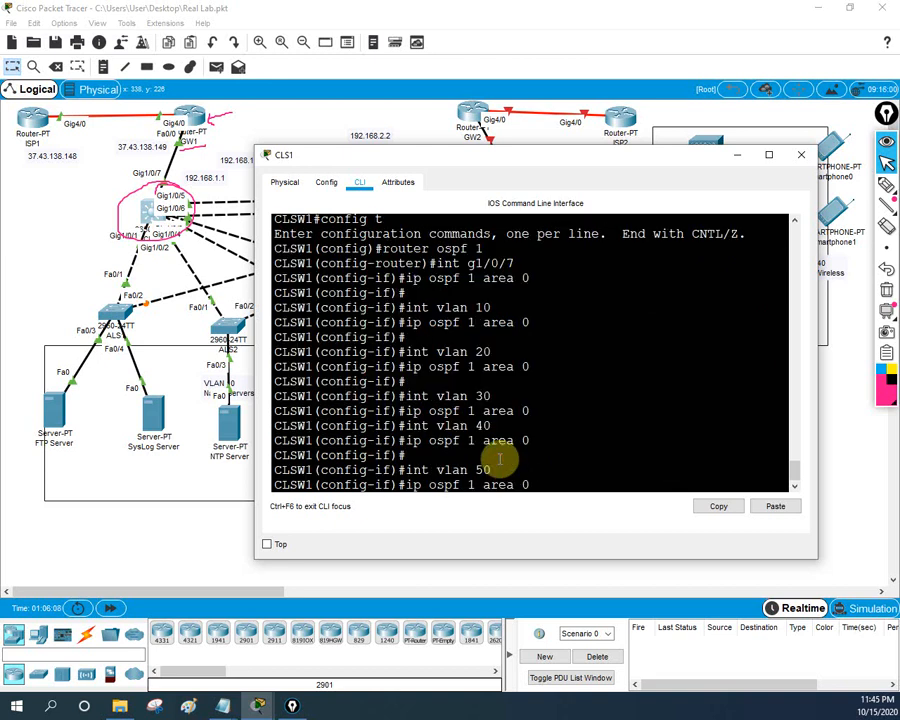
pyautogui.press('Return')
pyautogui.press('Return')
pyautogui.press('Return')
pyautogui.hotkey('ctrl', 'z')
pyautogui.press('Return')
pyautogui.press('Return')
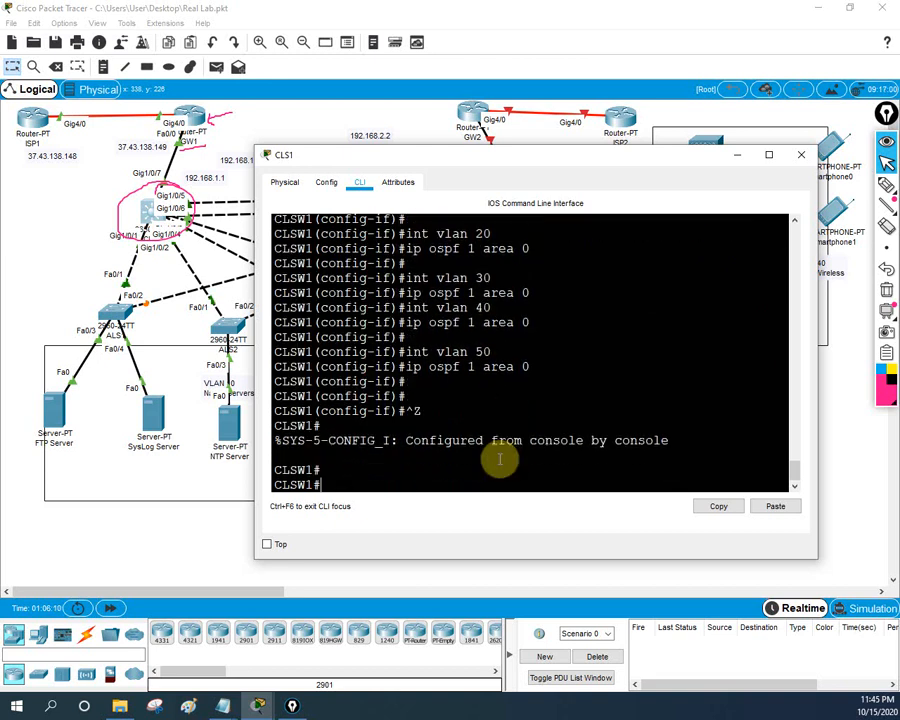
# Save CLS1's running configuration with "wr".
pyautogui.write('wr')
pyautogui.press('Return')
pyautogui.press('Return')
pyautogui.press('Return')
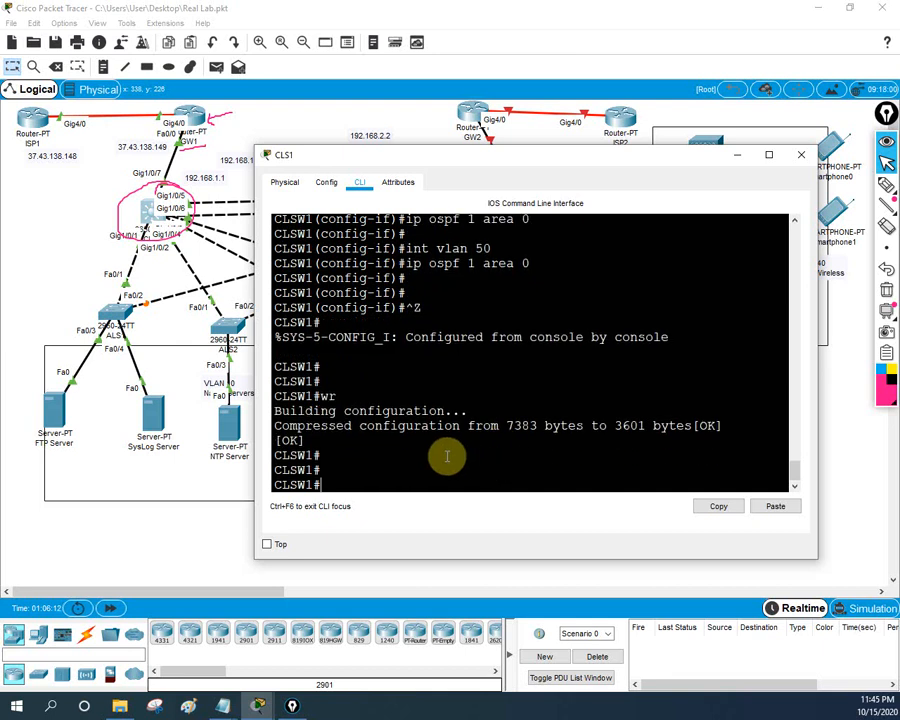
# Fast-forward the simulation time and display GW1's routing table with "sh ip route".
pyautogui.click(115, 608)
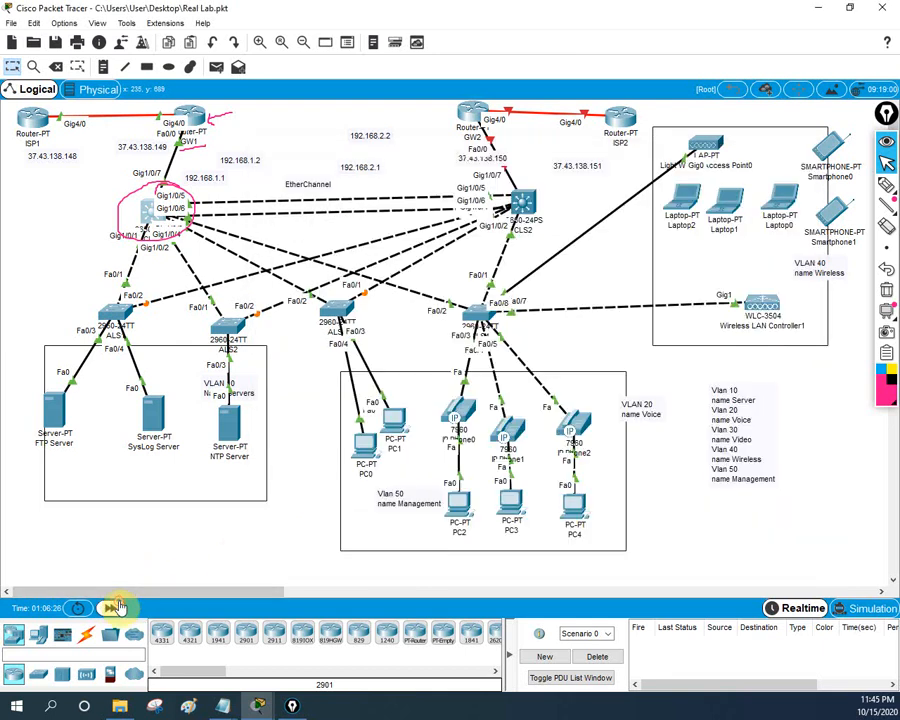
pyautogui.click(190, 120)
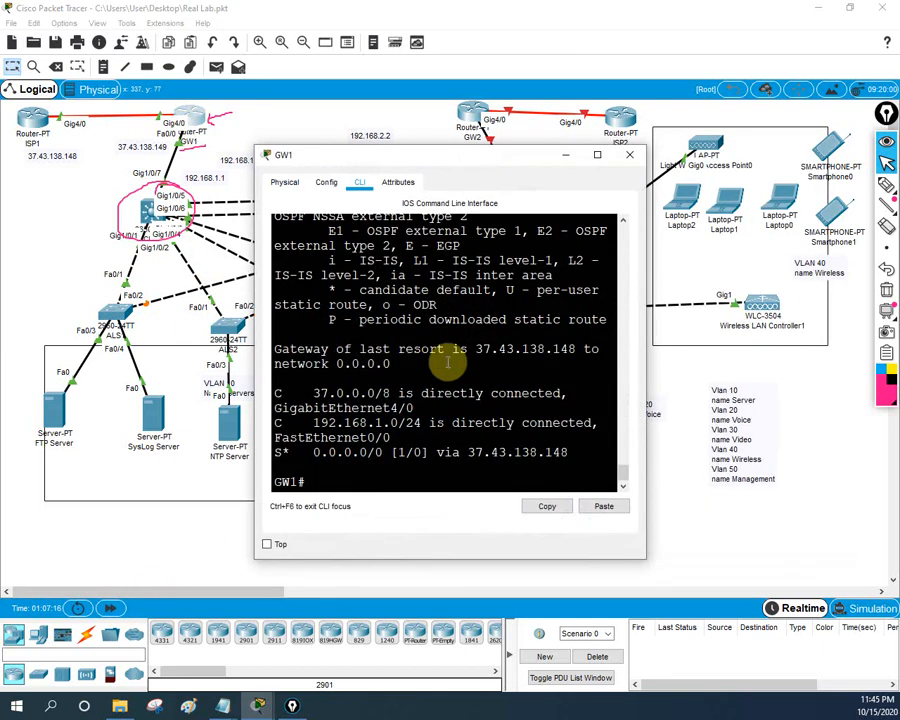
pyautogui.press('Return')
pyautogui.press('Return')
pyautogui.press('Return')
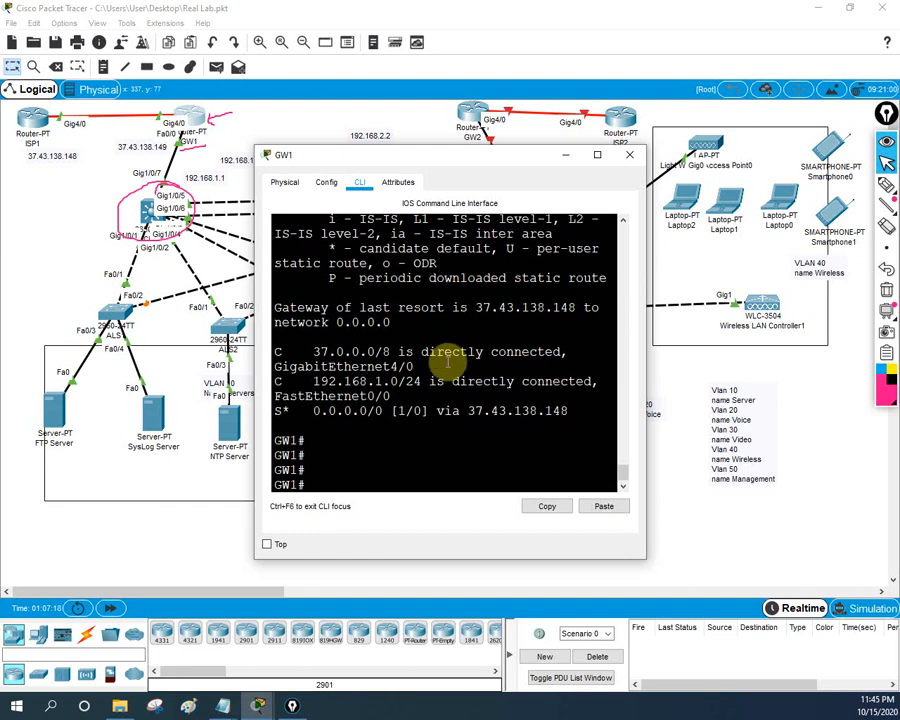
pyautogui.write('sh ip ro')
pyautogui.press('Tab')
pyautogui.press('Return')
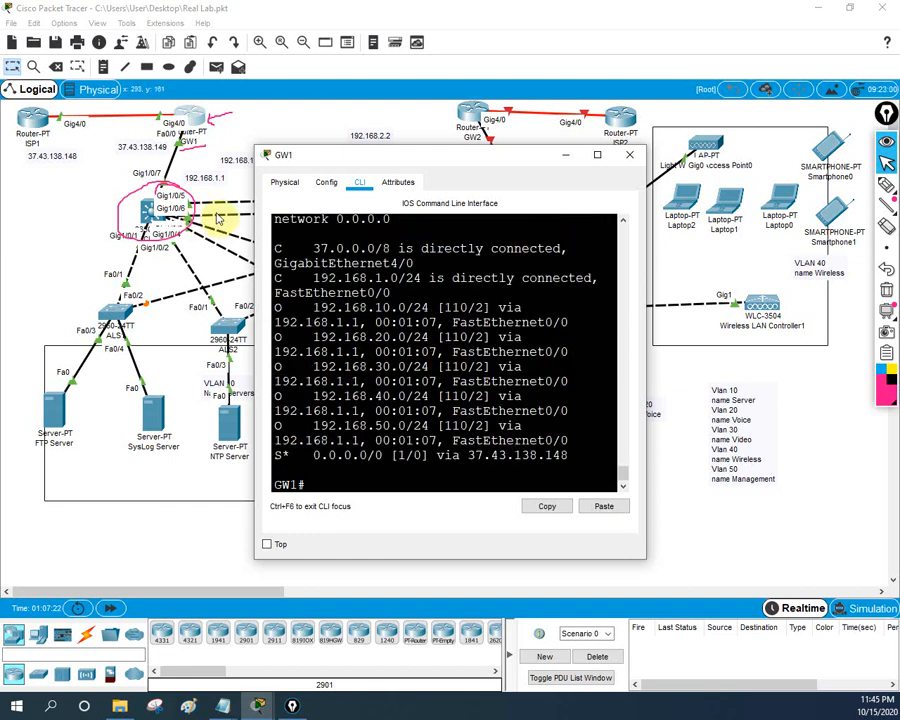
# Widen GW1's window on both sides and highlight the OSPF routes for networks 192.168.10.0 to 192.168.50.0.
pyautogui.moveTo(253, 307); pyautogui.dragTo(132, 329)
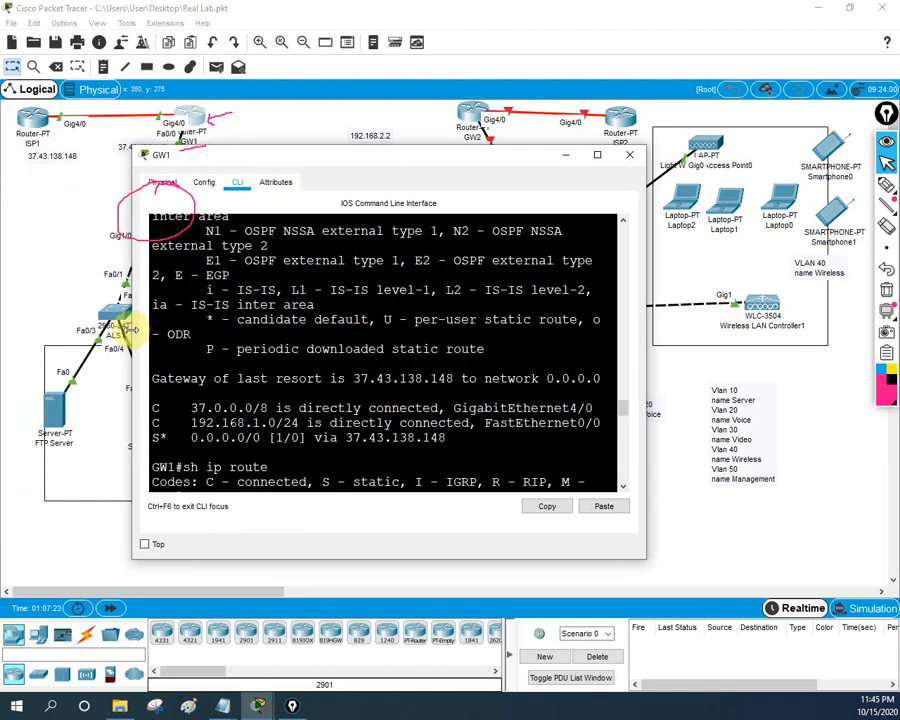
pyautogui.moveTo(648, 294); pyautogui.dragTo(887, 294)
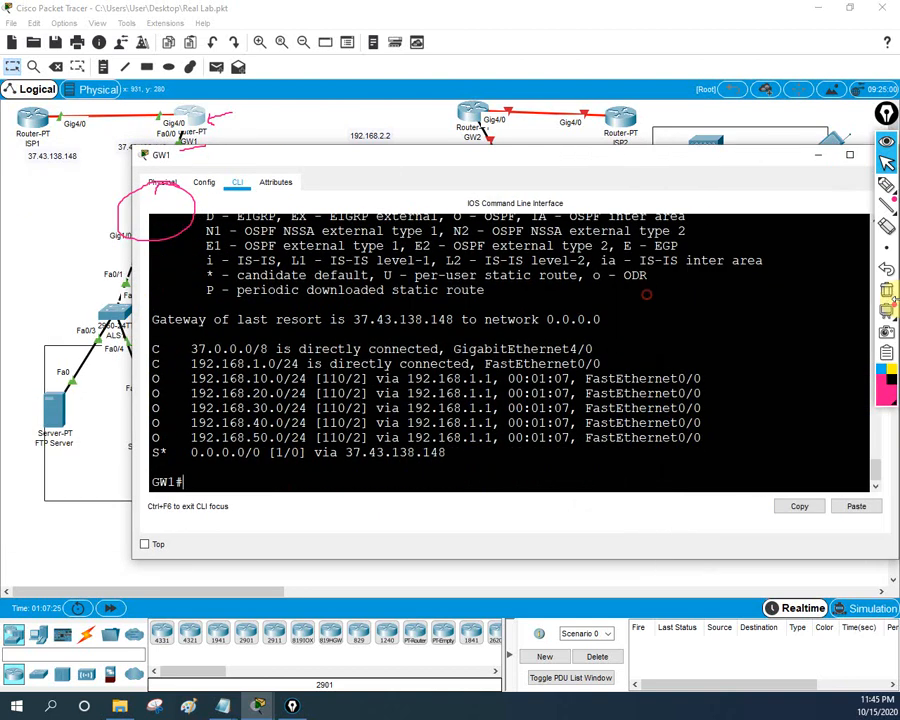
pyautogui.moveTo(152, 381); pyautogui.dragTo(528, 437)
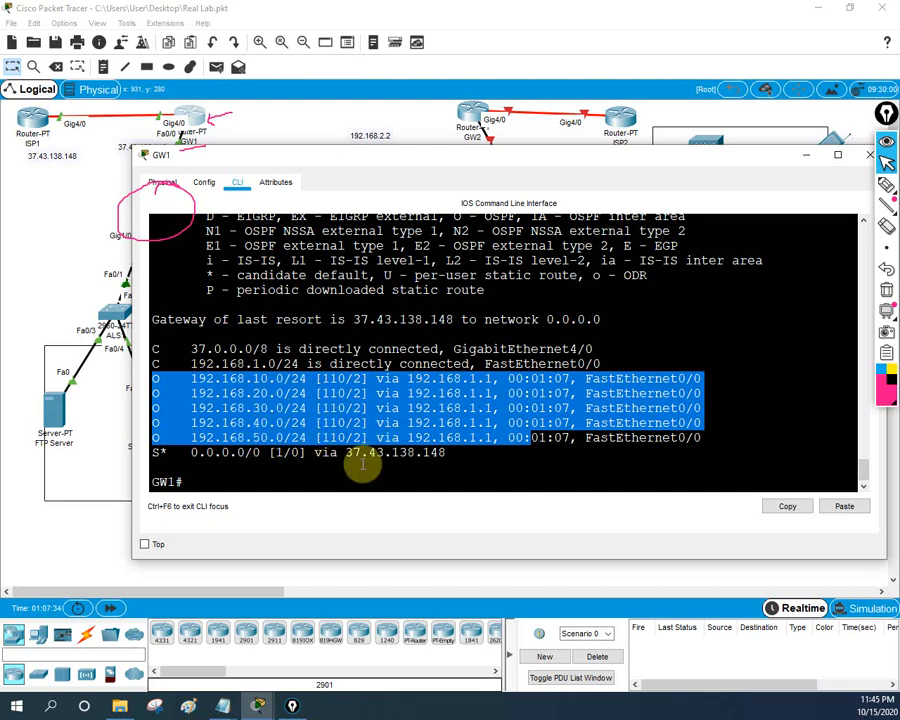
# Display CLS1's routing table with "sh ip ro", then close its window.
pyautogui.click(52, 221)
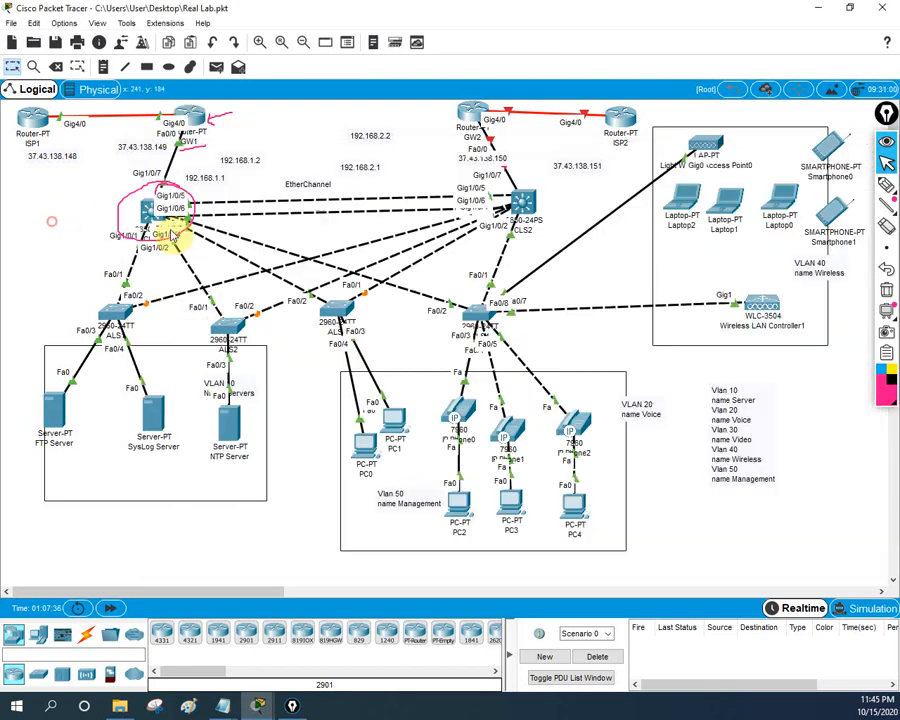
pyautogui.click(152, 208)
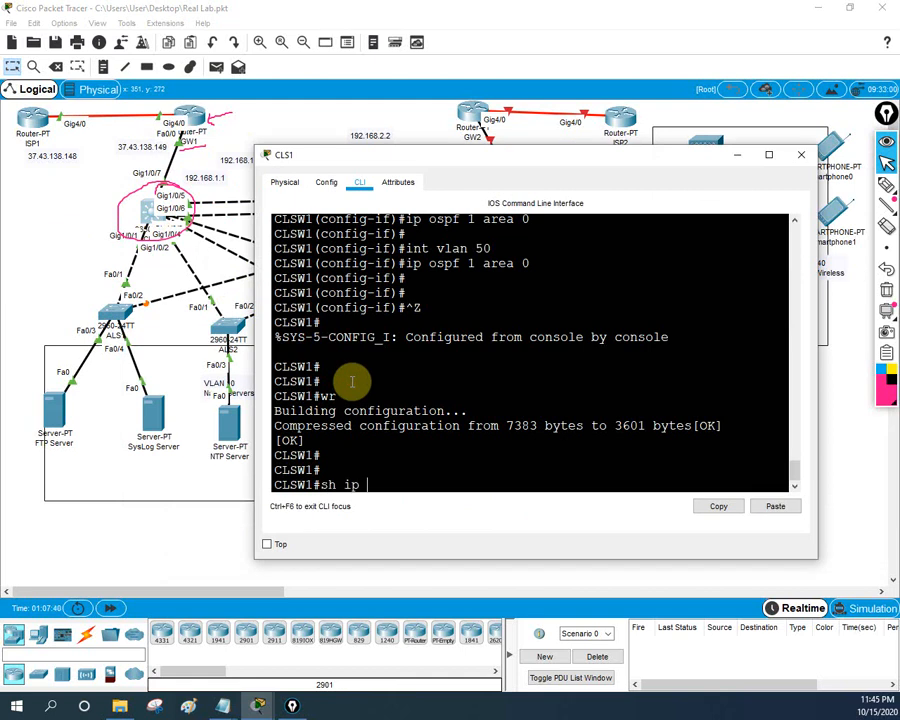
pyautogui.write('sh ip ro')
pyautogui.press('Return')
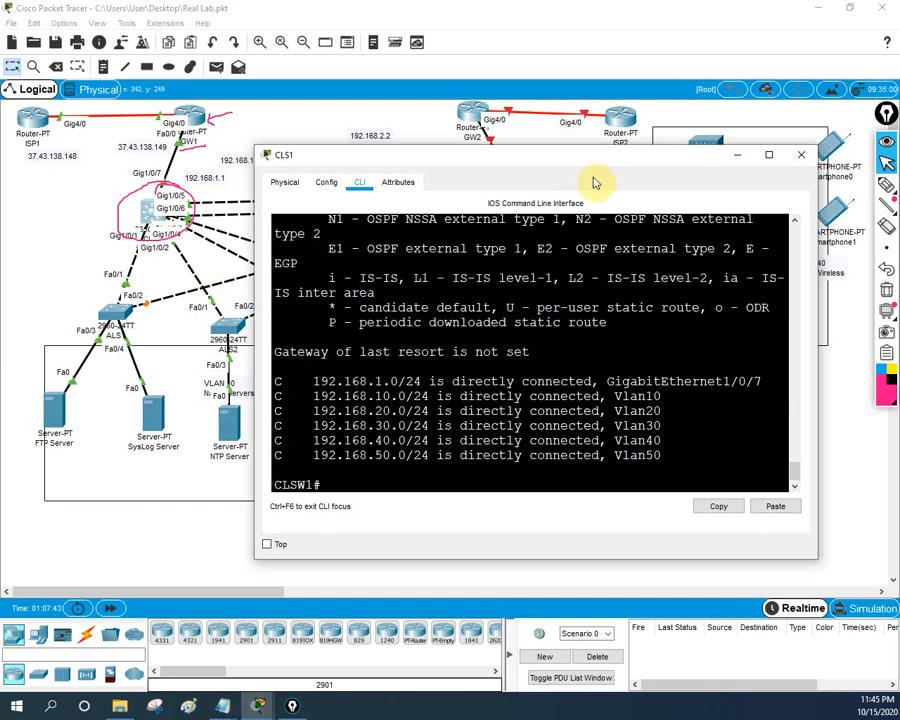
pyautogui.click(801, 155)
# Configure GW1 to advertise its default route by entering "default-information originate" under "router ospf 1".
pyautogui.click(192, 116)
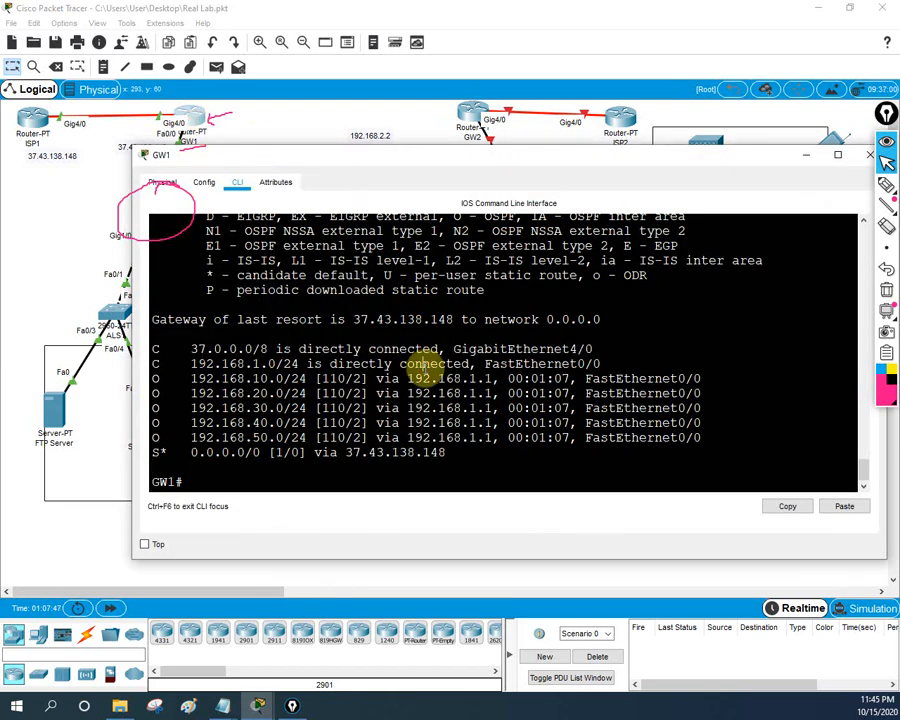
pyautogui.write('config t')
pyautogui.press('Return')
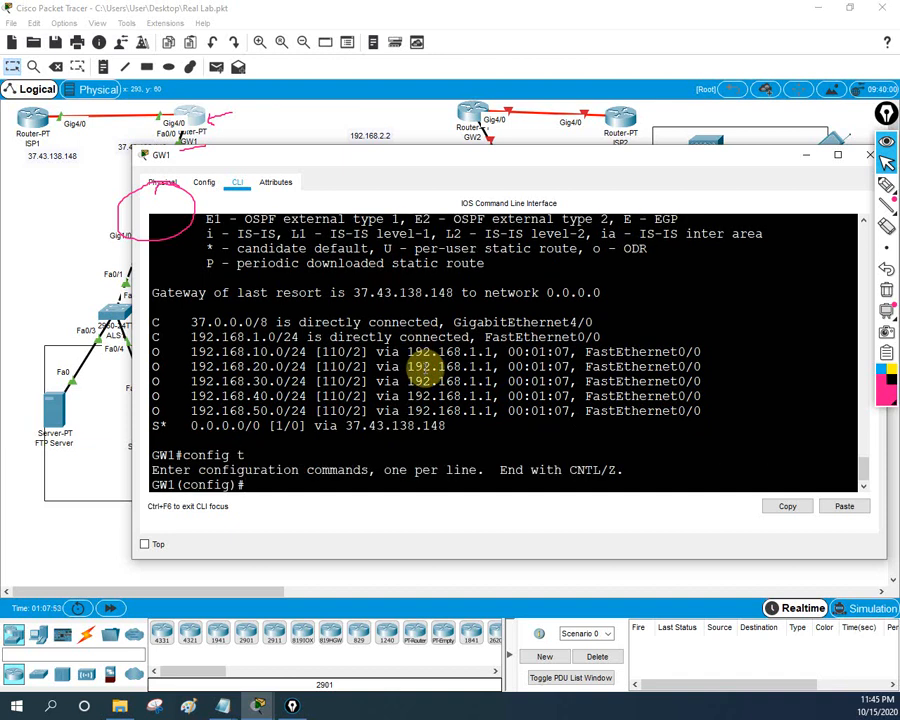
pyautogui.write('router os')
pyautogui.press('Tab')
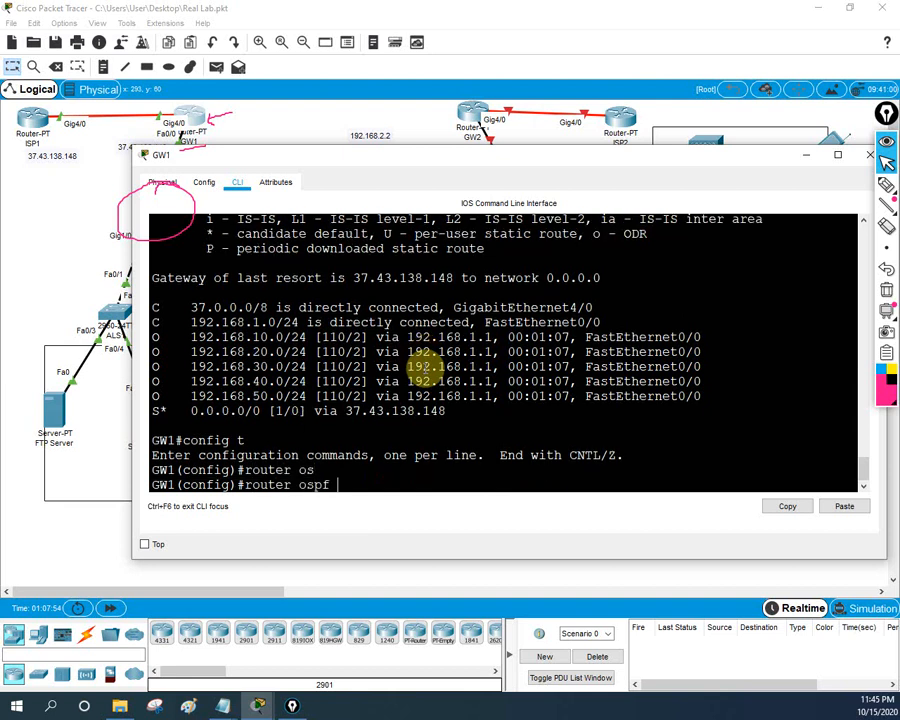
pyautogui.write('1')
pyautogui.press('Return')
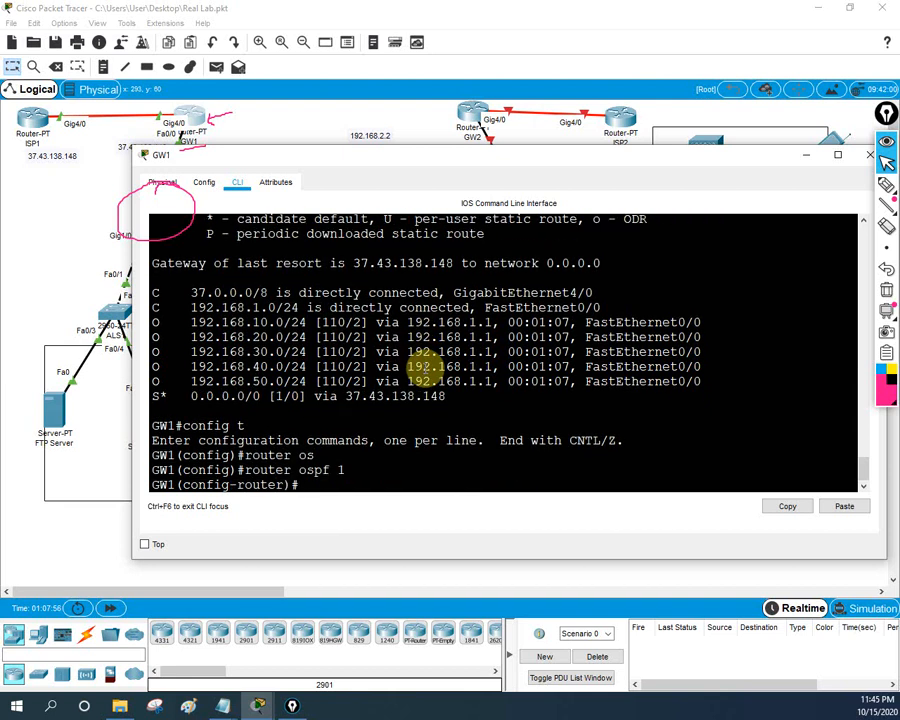
pyautogui.write('de')
pyautogui.press('Tab')
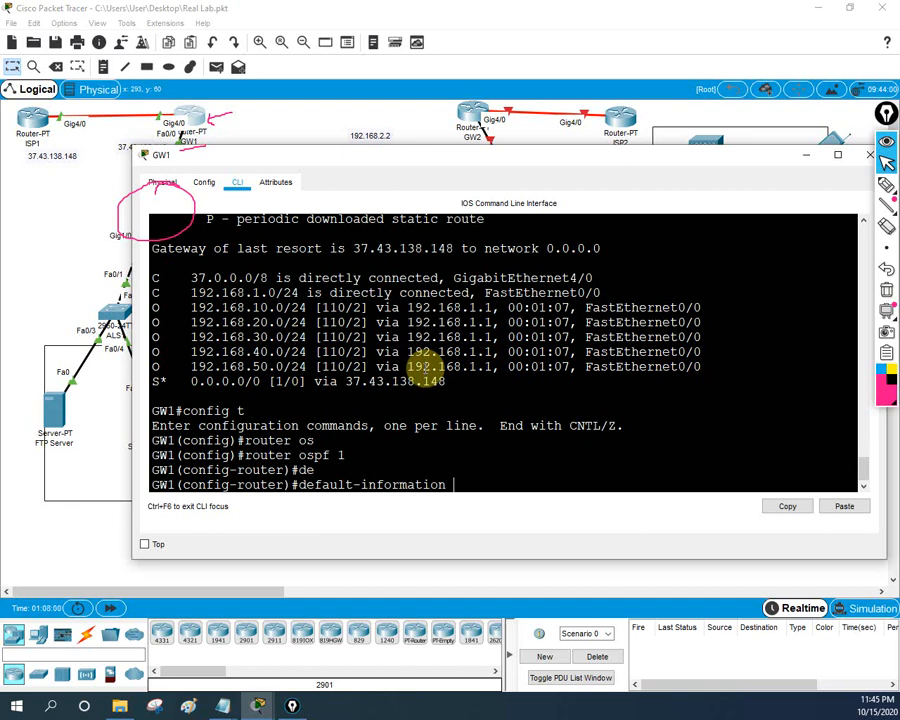
pyautogui.write('o')
pyautogui.press('Tab')
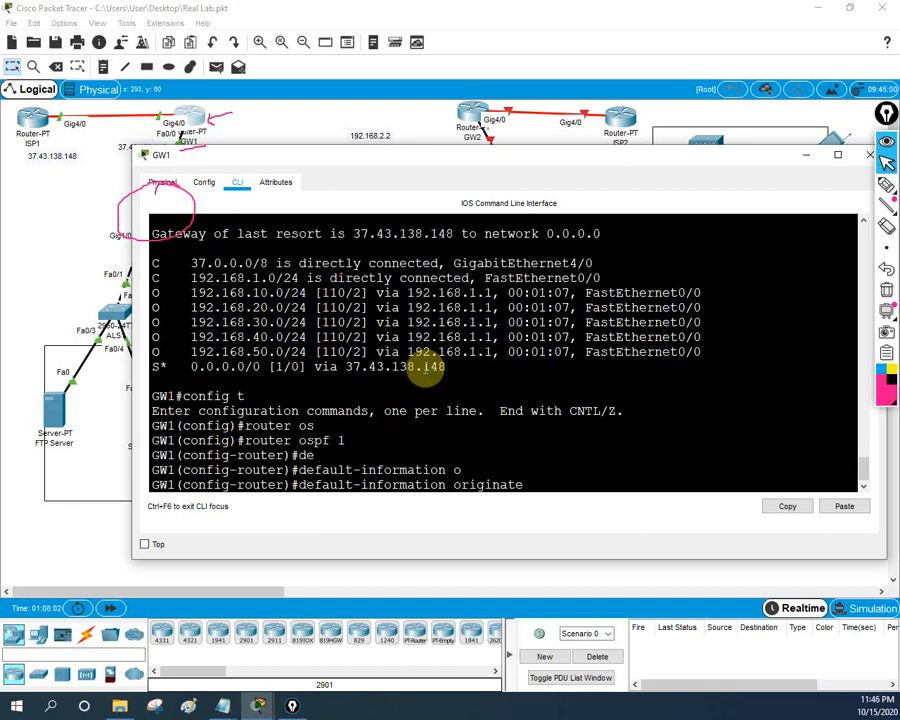
pyautogui.press('Return')
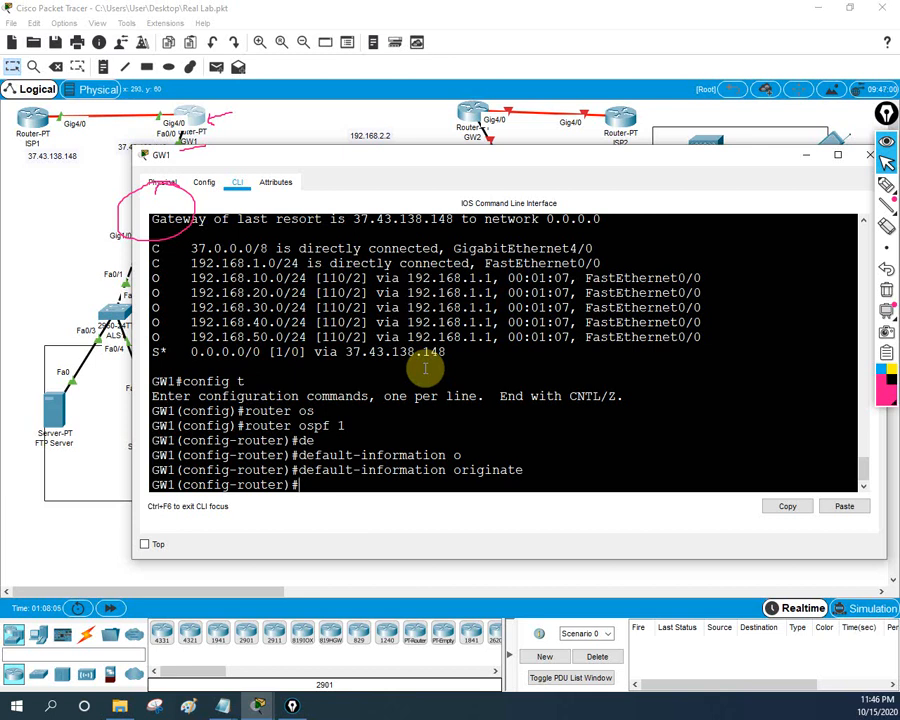
# Apply "ip ospf 1 area 0" to GW1's interface f0/0.
pyautogui.write('int f0/')
pyautogui.write('0/')
pyautogui.press('Return')
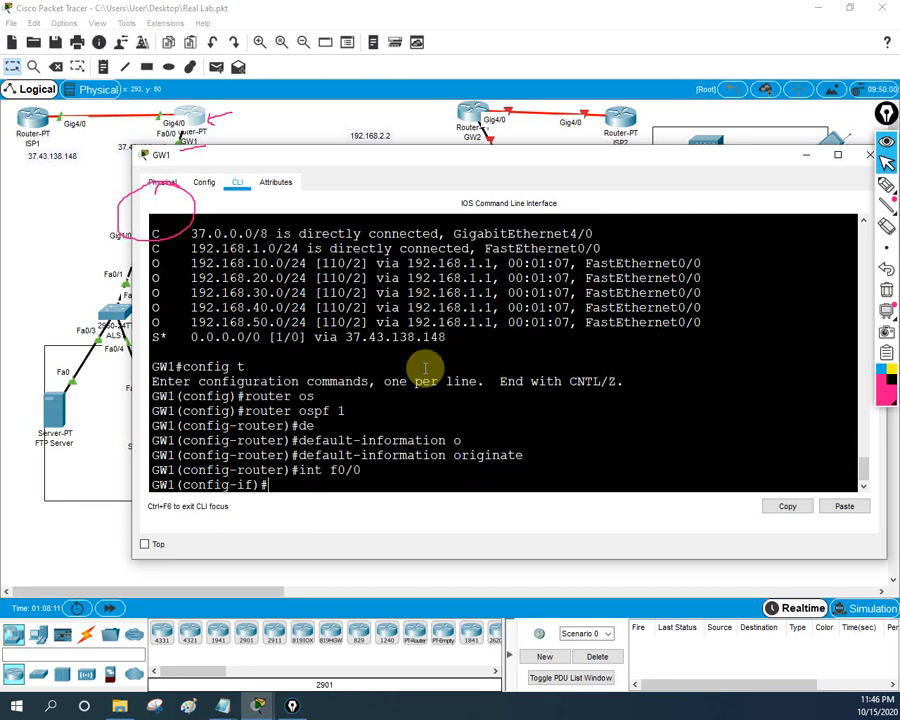
pyautogui.write('s')
pyautogui.press('Tab')
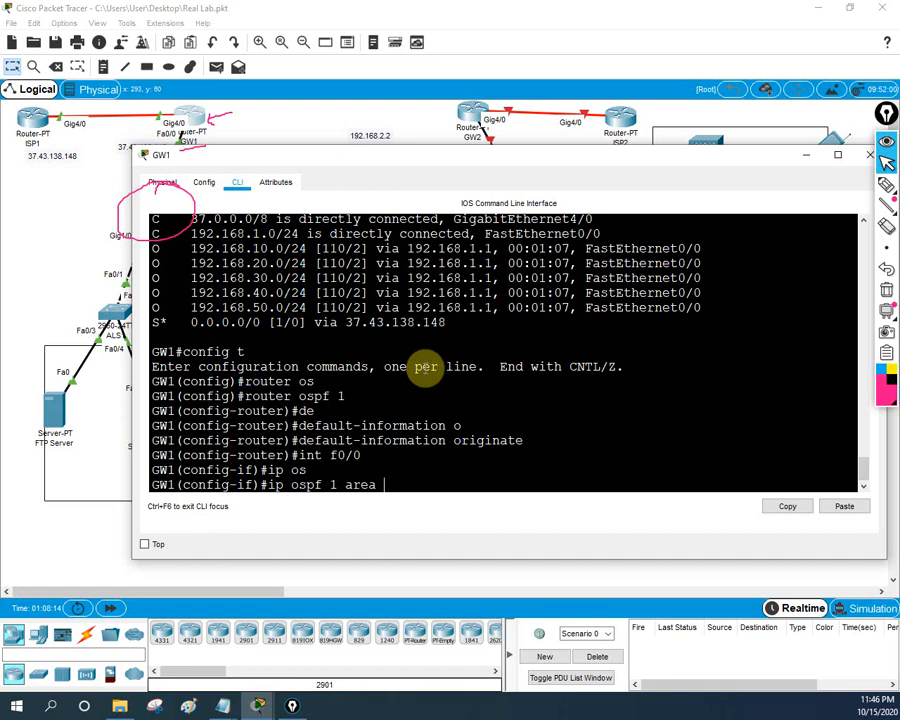
pyautogui.press('Return')
# Leave configuration mode on GW1 and display its routing table again.
pyautogui.write('e')
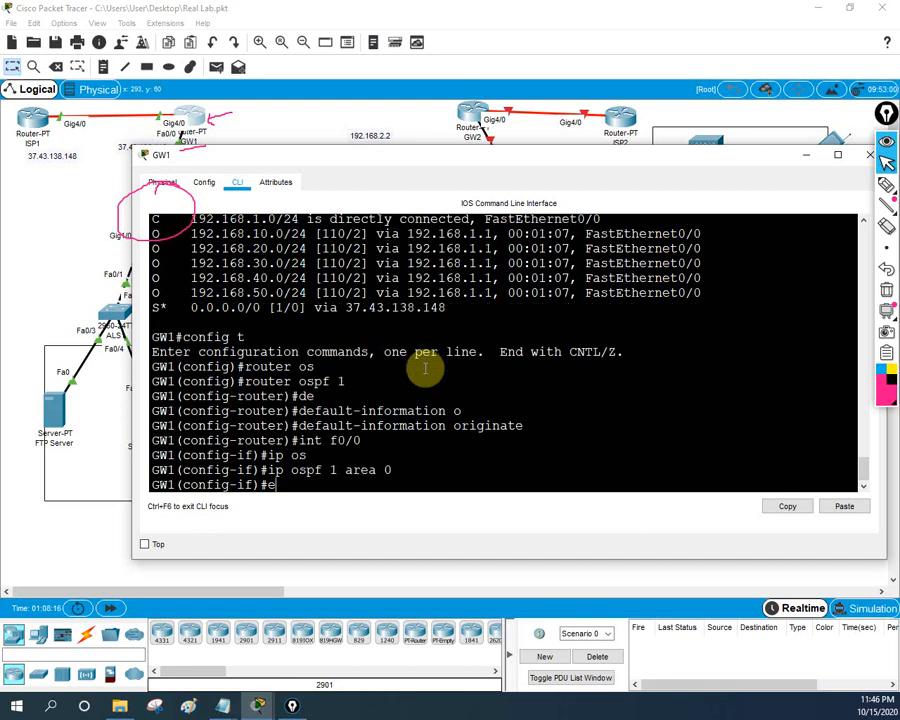
pyautogui.write('xit')
pyautogui.press('Return')
pyautogui.press('Return')
pyautogui.write('exit')
pyautogui.press('Return')
pyautogui.press('Return')
pyautogui.press('Return')
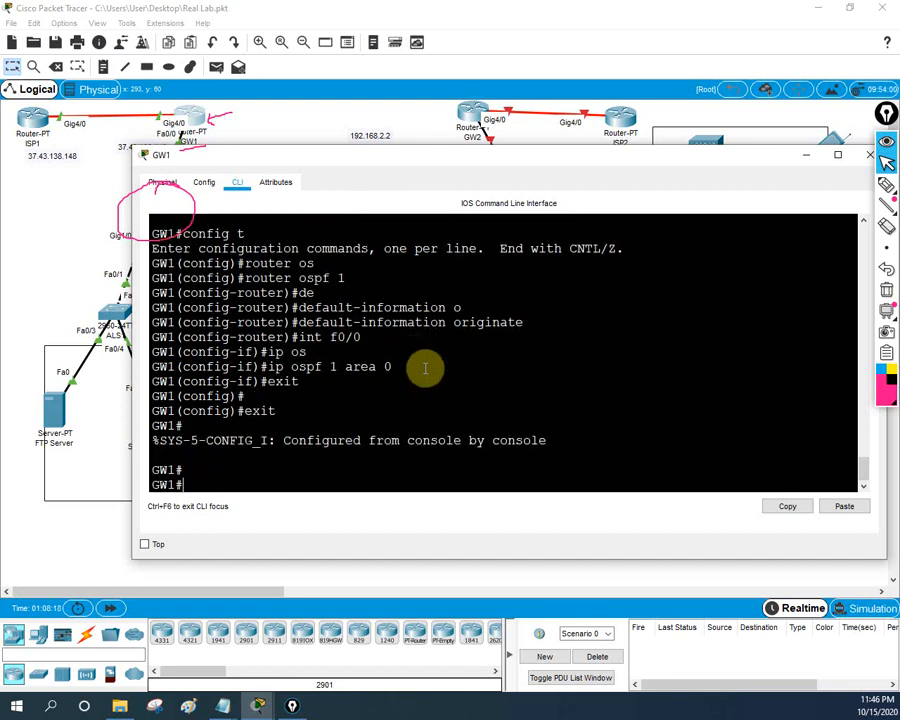
pyautogui.press('Return')
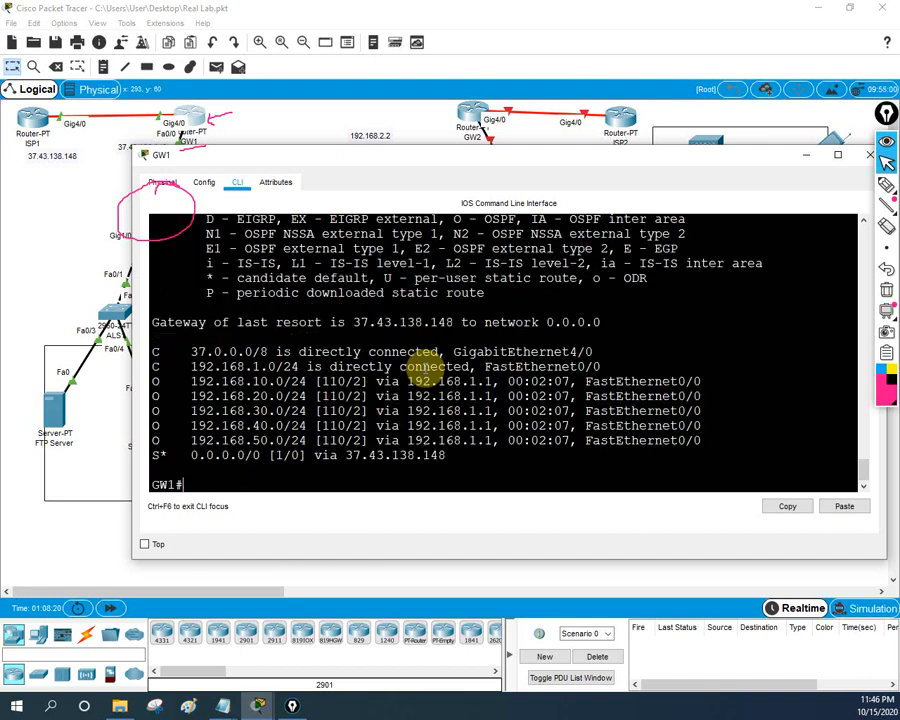
# Display CLS1's routing table with "sh ip route" and widen its window on both sides.
pyautogui.click(44, 260)
pyautogui.click(155, 222)
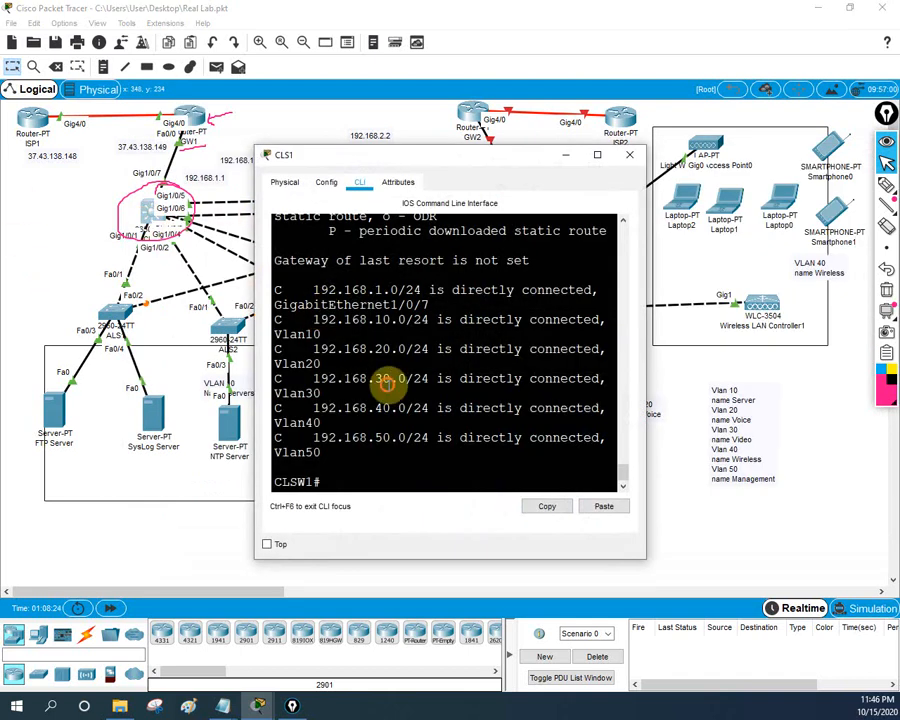
pyautogui.write('sh ip route')
pyautogui.press('Return')
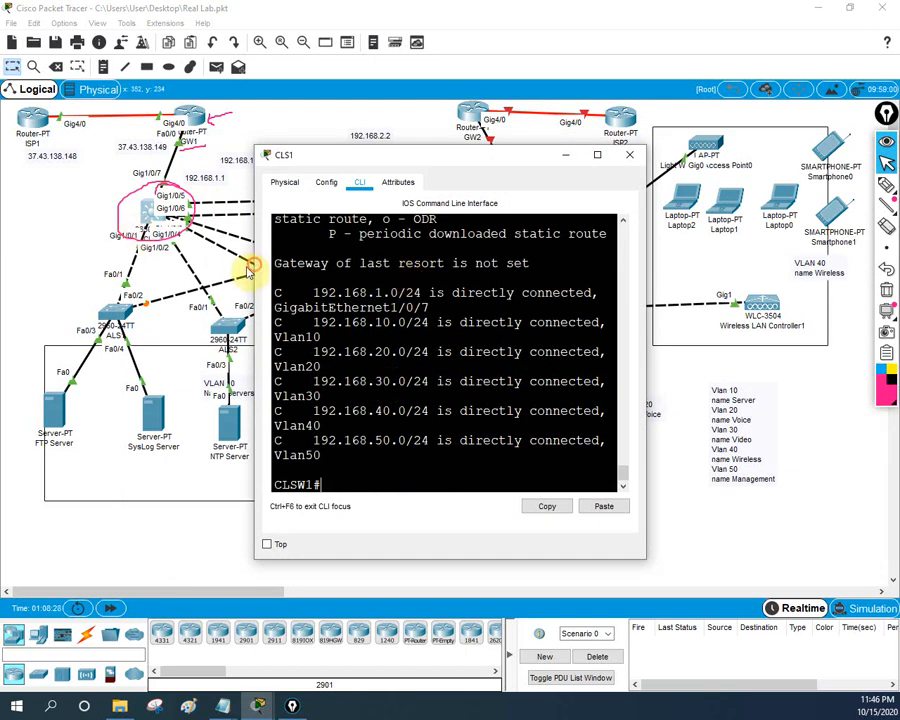
pyautogui.moveTo(255, 270); pyautogui.dragTo(85, 274)
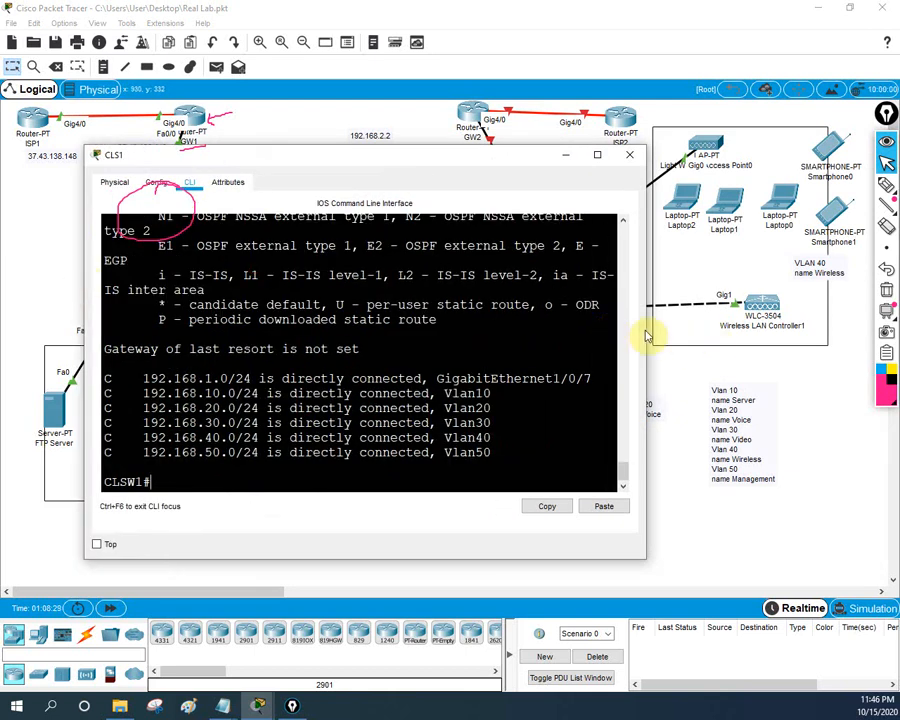
pyautogui.moveTo(647, 328); pyautogui.dragTo(795, 332)
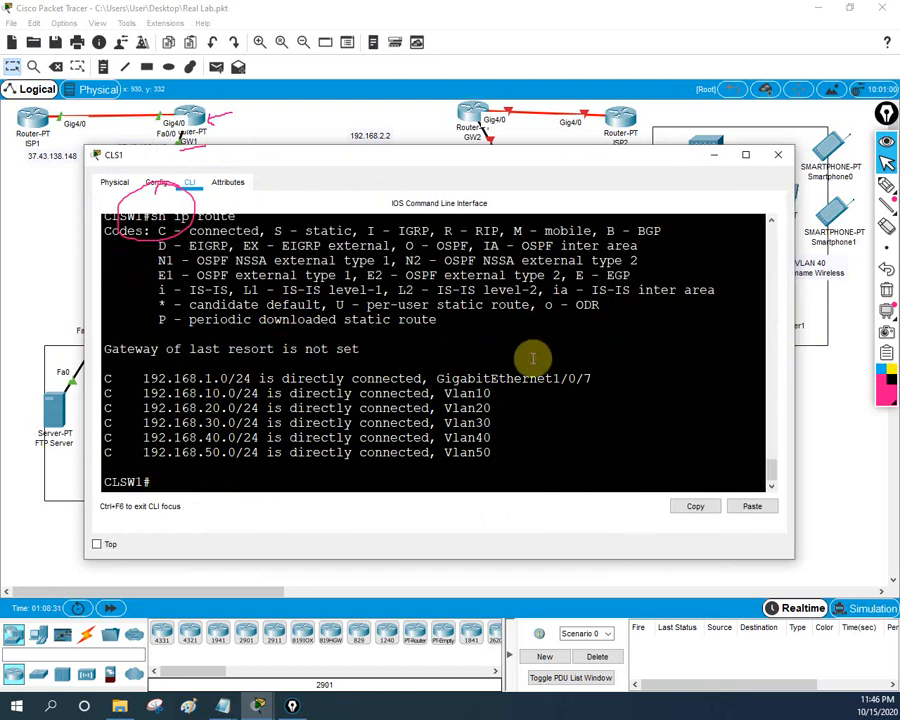
# Repeat "sh ip route" on CLS1 to check for the default route, then minimize its window.
pyautogui.press('Return')
pyautogui.press('Return')
pyautogui.press('Up')
pyautogui.press('Return')
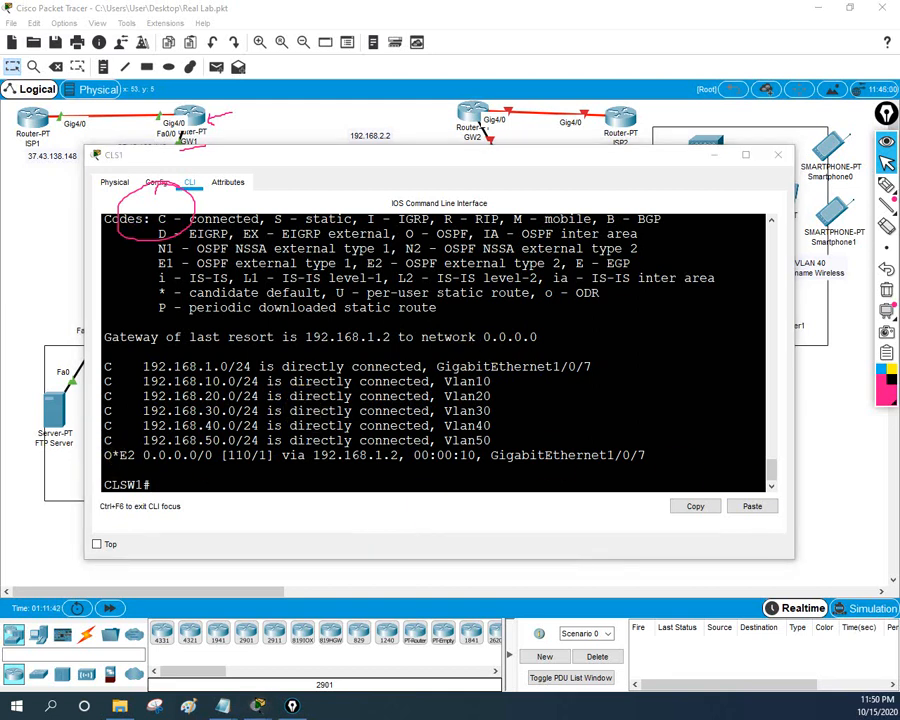
pyautogui.click(440, 346)
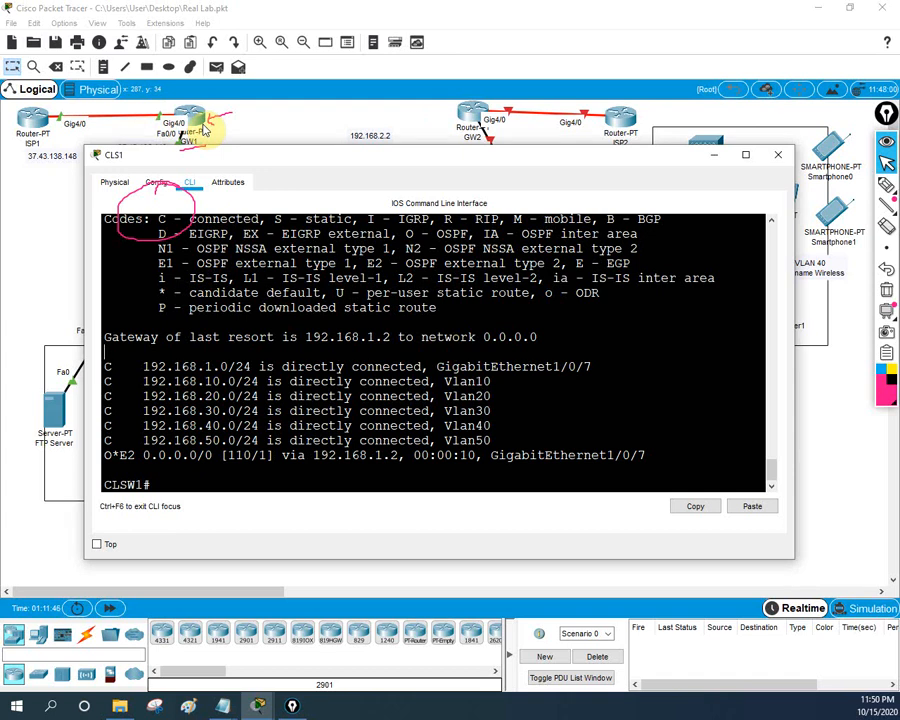
pyautogui.click(711, 158)
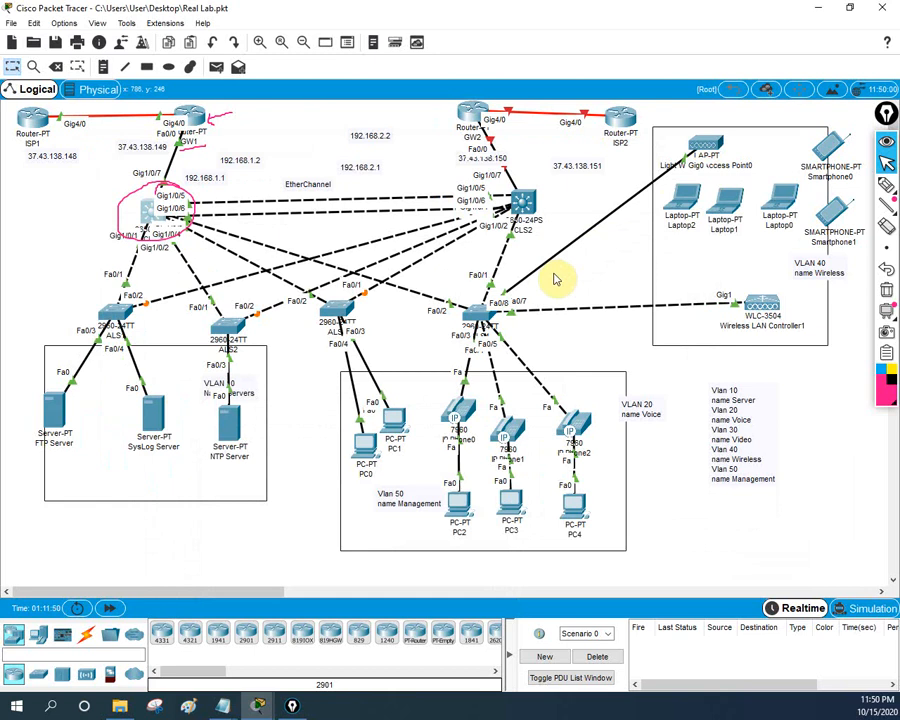
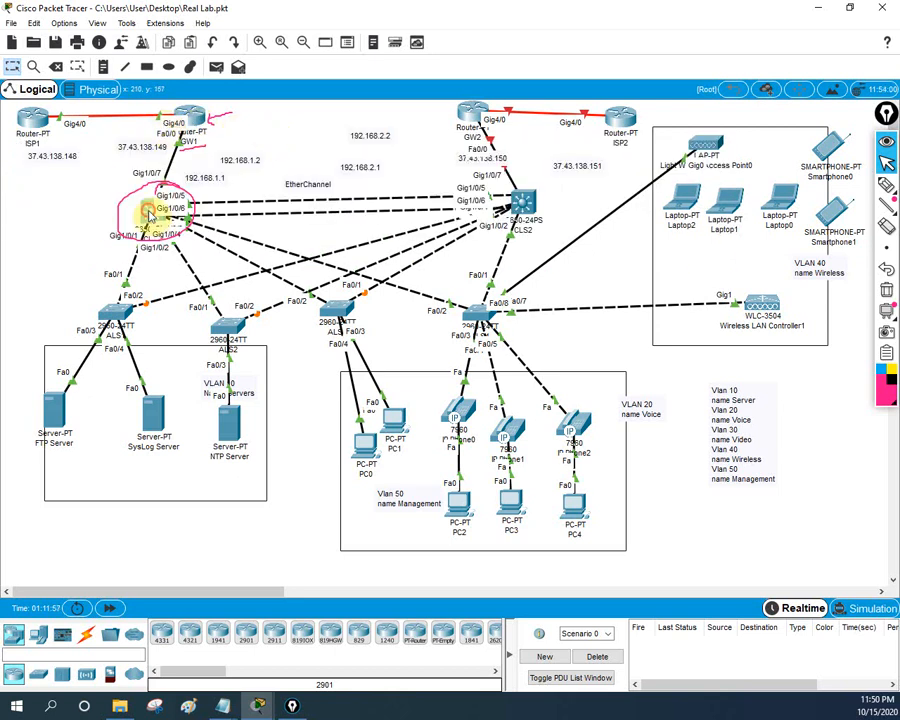
# Reopen CLS1's window and compare the default route's O*E2 code with the OSPF external type 1 and type 2 entries in the legend.
pyautogui.click(150, 210)
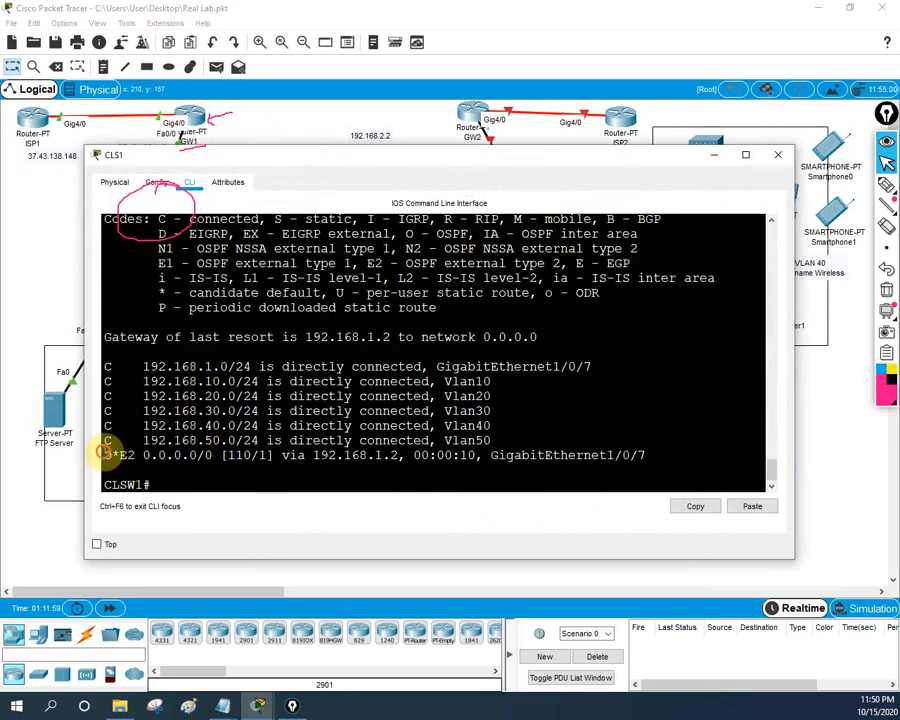
pyautogui.moveTo(110, 458); pyautogui.dragTo(198, 458)
pyautogui.click(125, 455)
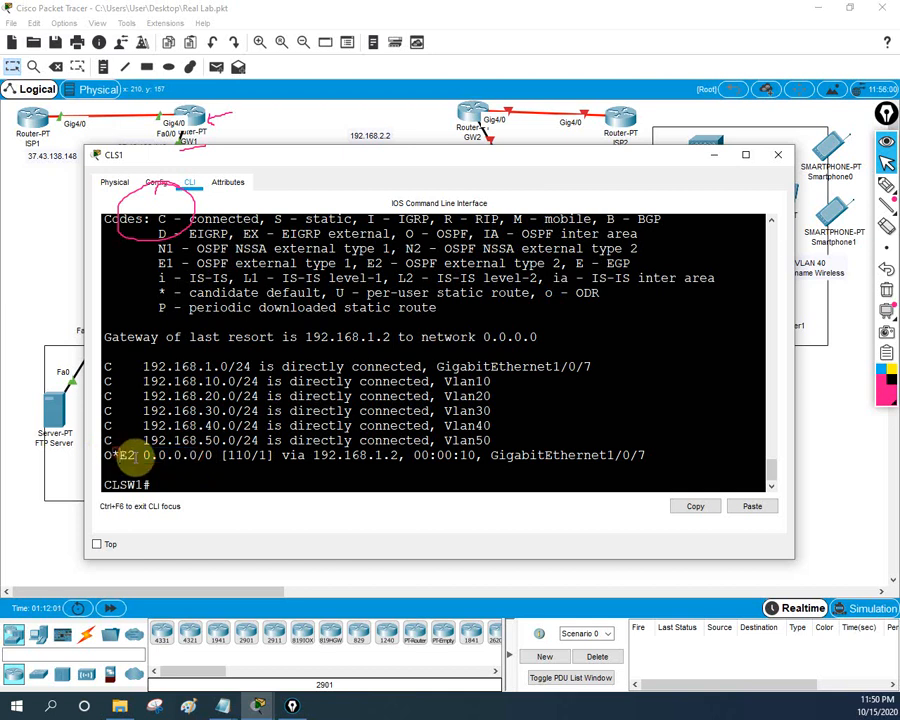
pyautogui.moveTo(134, 456); pyautogui.dragTo(115, 455)
pyautogui.scroll(1, 289, 420)
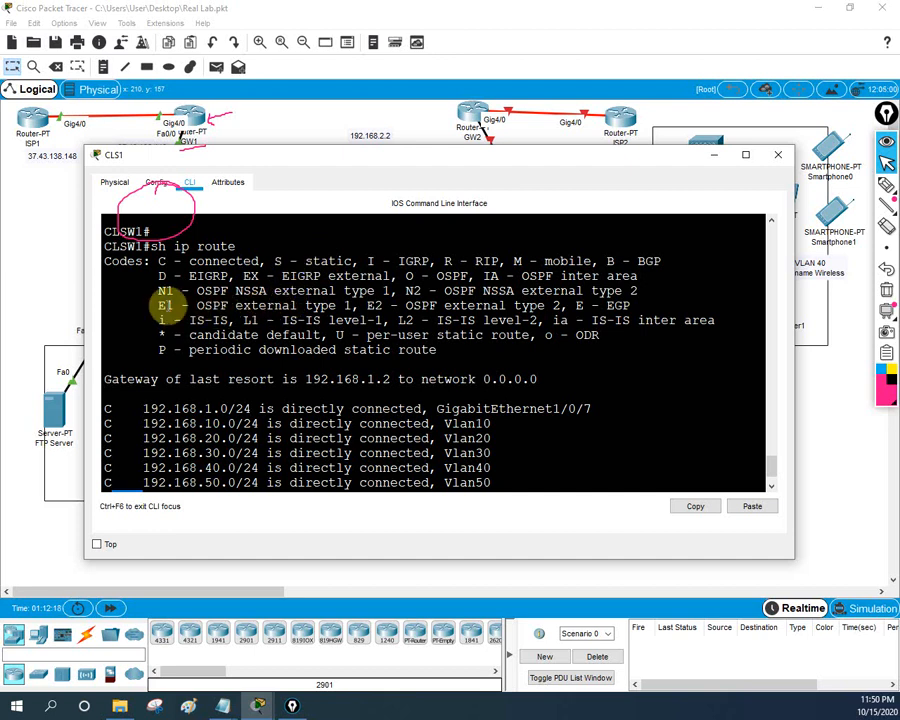
pyautogui.moveTo(158, 305); pyautogui.dragTo(285, 305)
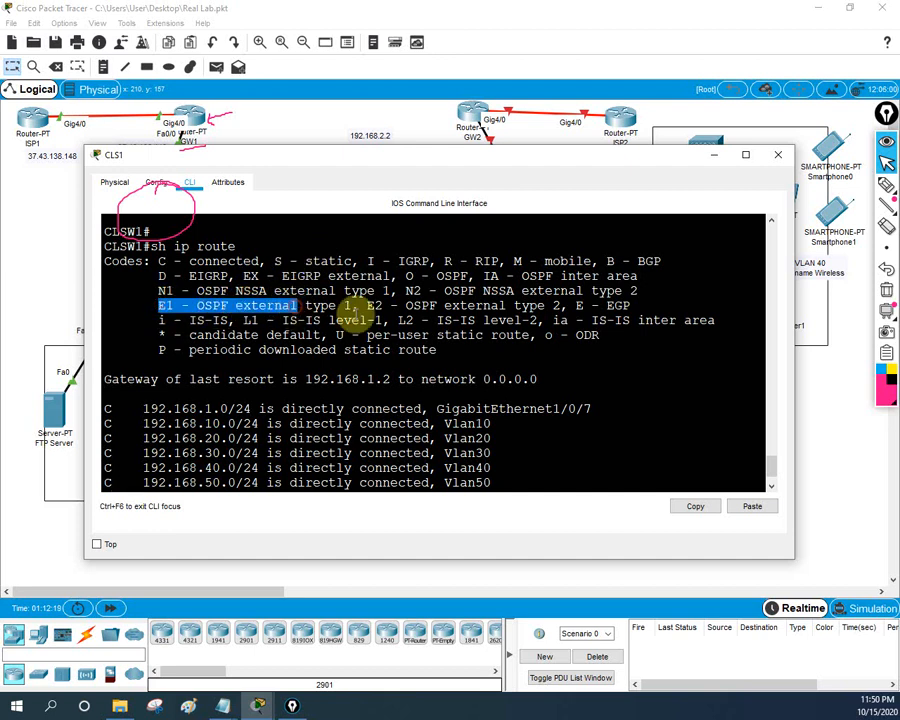
pyautogui.click(372, 305)
pyautogui.moveTo(372, 305); pyautogui.dragTo(532, 305)
pyautogui.scroll(-1, 480, 320)
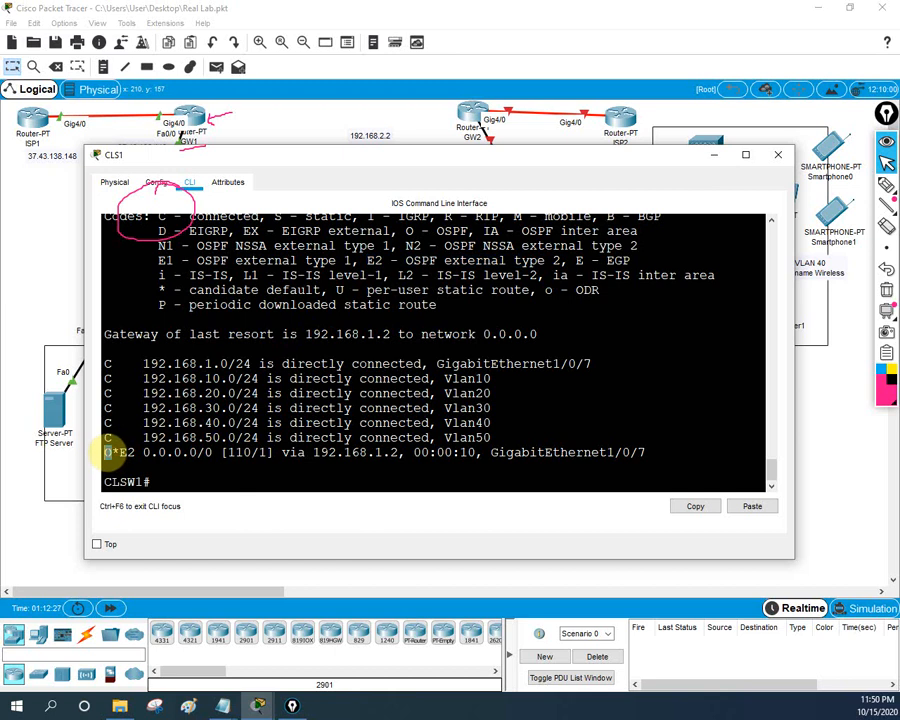
# Highlight the default route's 0.0.0.0/0 network and next hop 192.168.1.2 on CLS1, then minimize its window.
pyautogui.moveTo(119, 452); pyautogui.dragTo(215, 456)
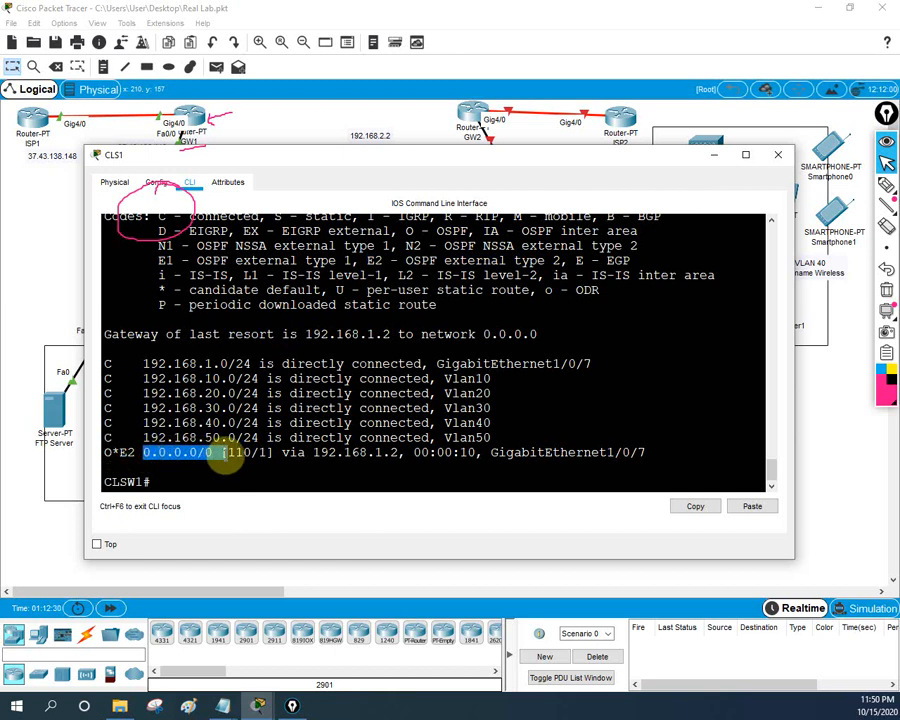
pyautogui.moveTo(313, 454); pyautogui.dragTo(408, 455)
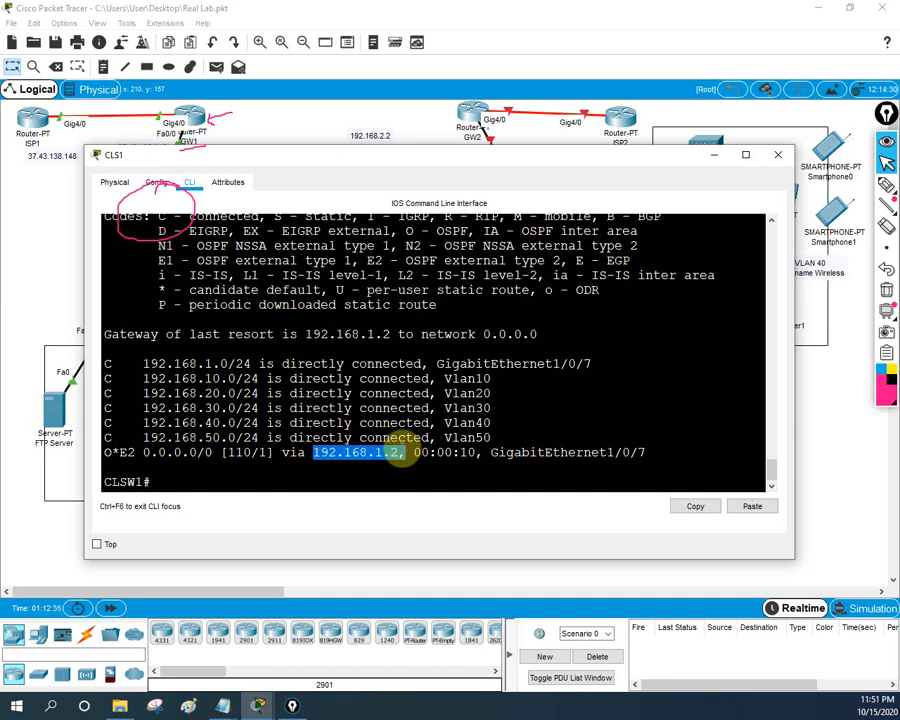
pyautogui.click(711, 156)
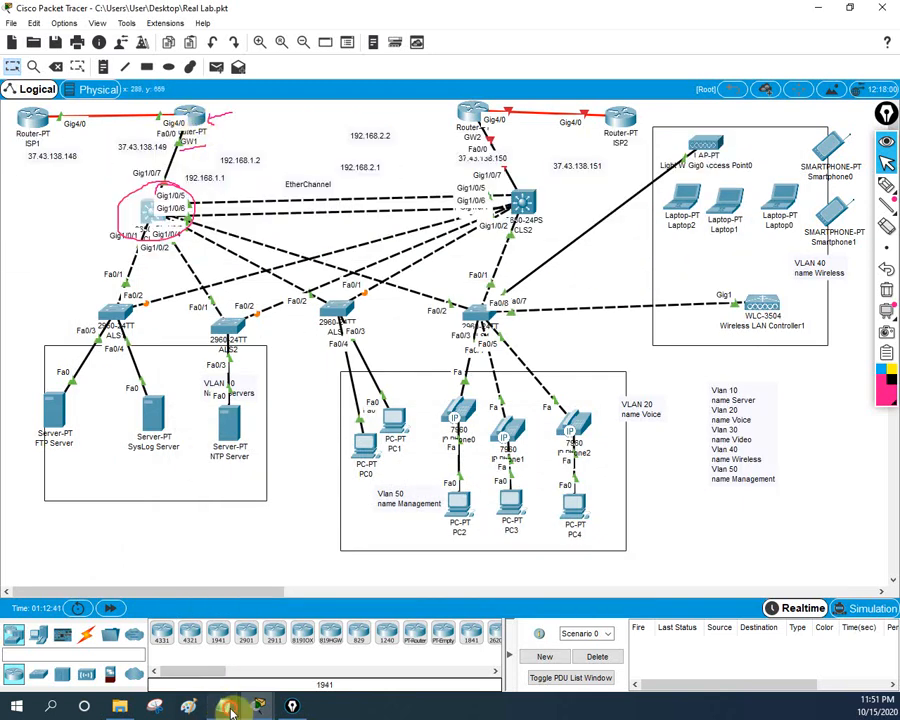
# Switch to the Notepad configuration and highlight GW1's "default-information originate" line and its default route "ip route 0.0.0.0 0.0.0.0 37.43.138.148".
pyautogui.moveTo(230, 708)
pyautogui.click(213, 604)
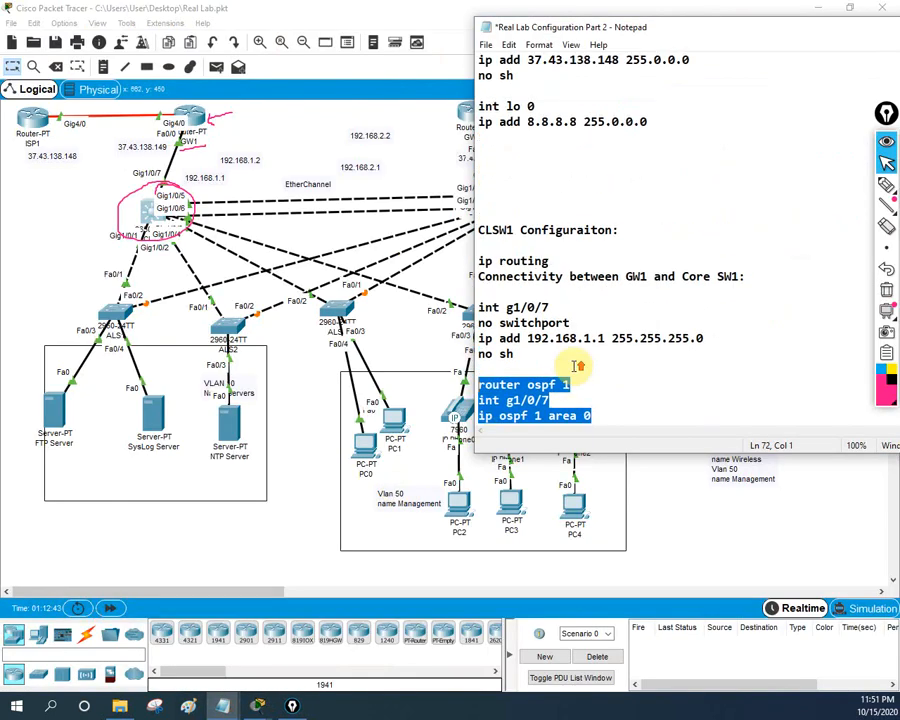
pyautogui.scroll(7, 573, 366)
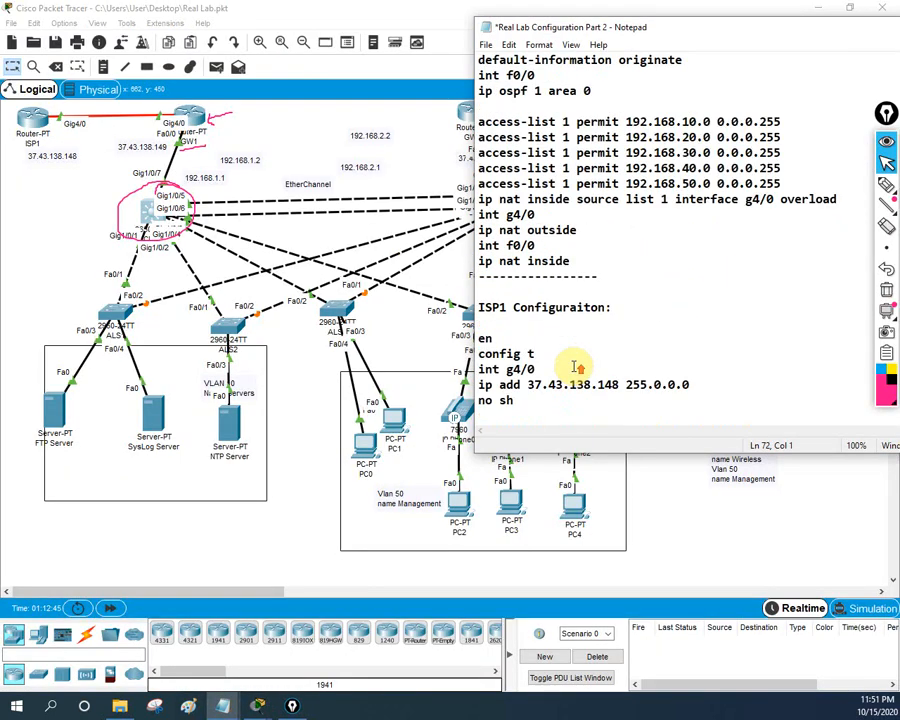
pyautogui.scroll(6, 576, 366)
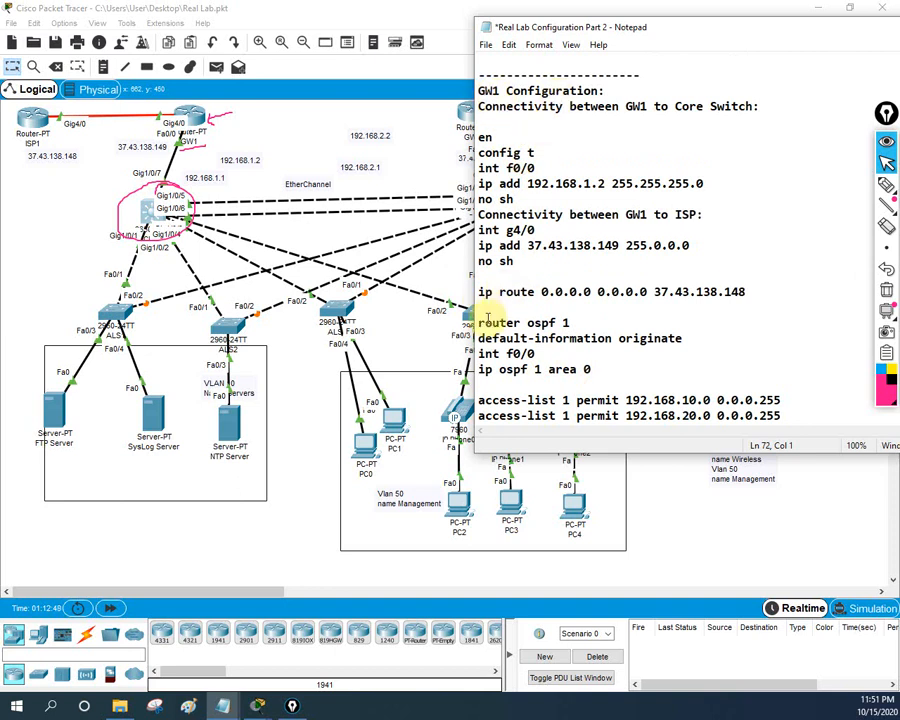
pyautogui.scroll(-1, 489, 335)
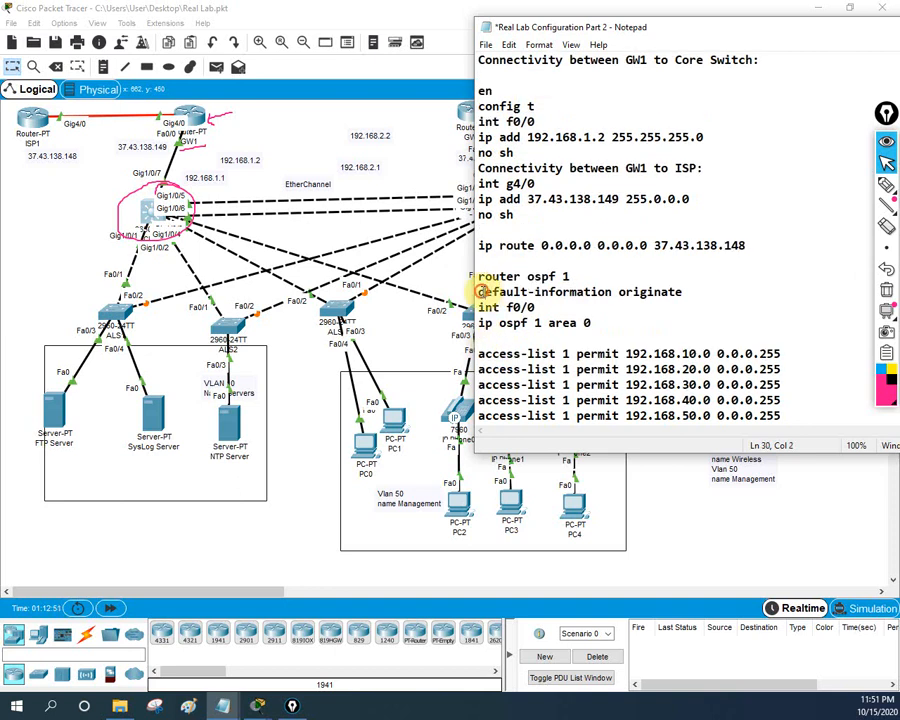
pyautogui.moveTo(483, 291); pyautogui.dragTo(699, 295)
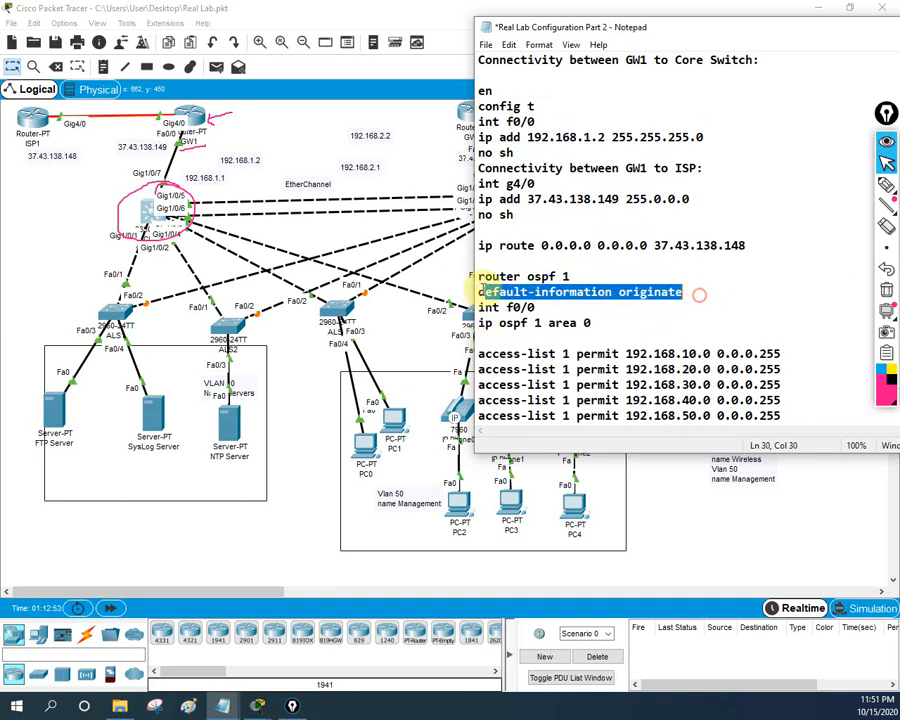
pyautogui.moveTo(479, 292); pyautogui.dragTo(675, 293)
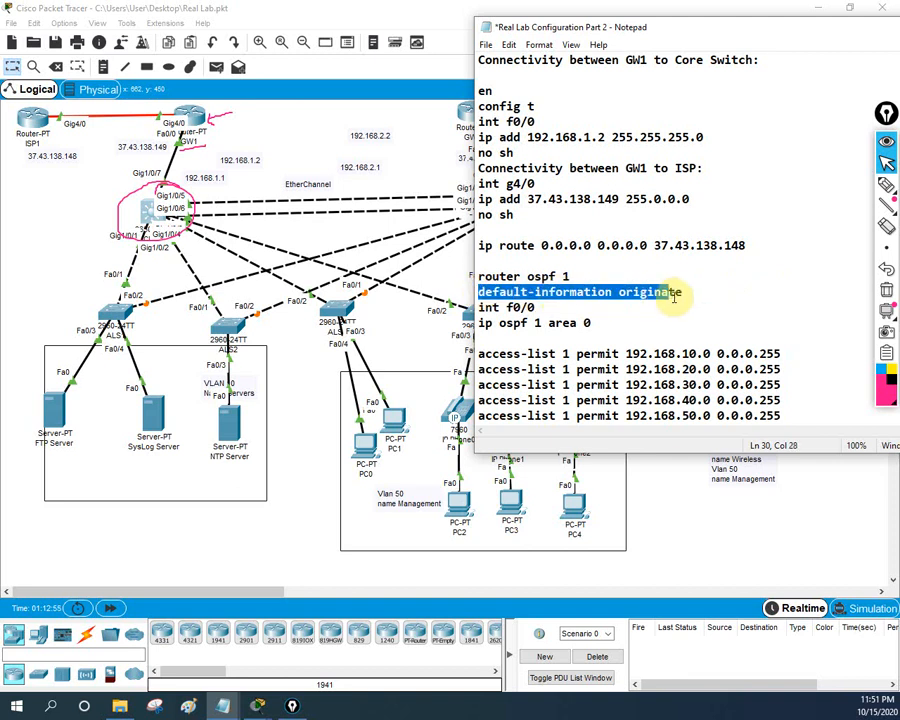
pyautogui.moveTo(480, 246); pyautogui.dragTo(700, 262)
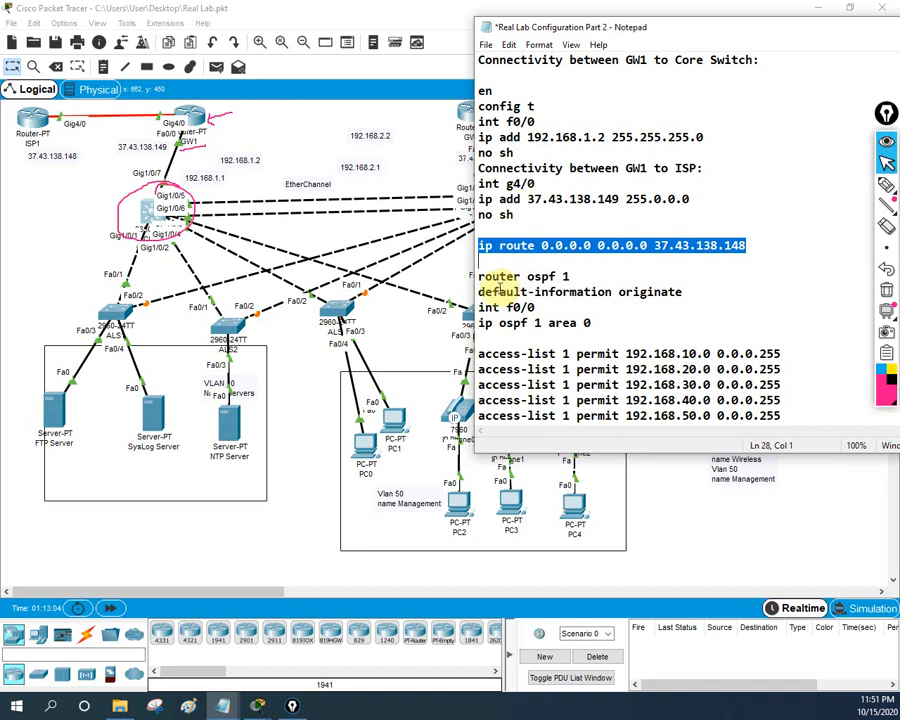
pyautogui.moveTo(476, 292); pyautogui.dragTo(703, 293)
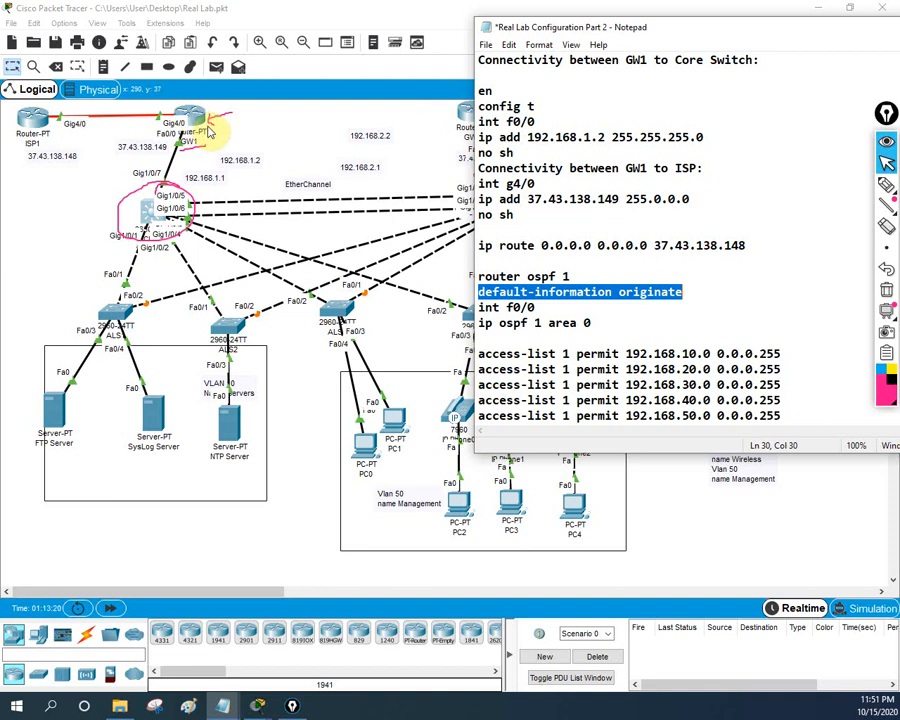
# View CLS1's routing table once more, close its window, and run "tracert 8.8.8.8" from PC0's Command Prompt.
pyautogui.click(150, 210)
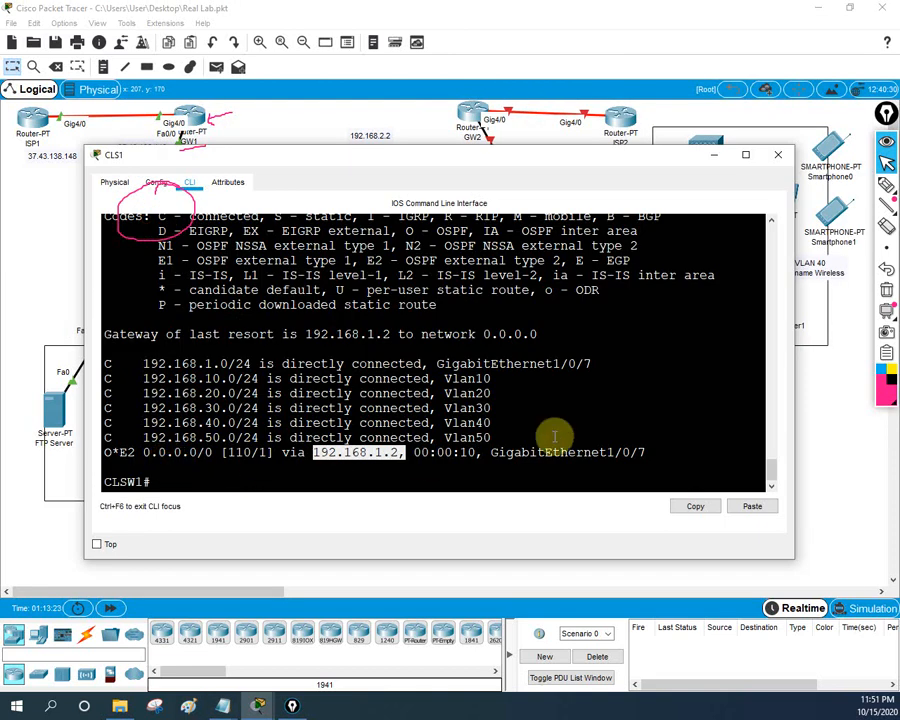
pyautogui.click(778, 155)
pyautogui.click(365, 455)
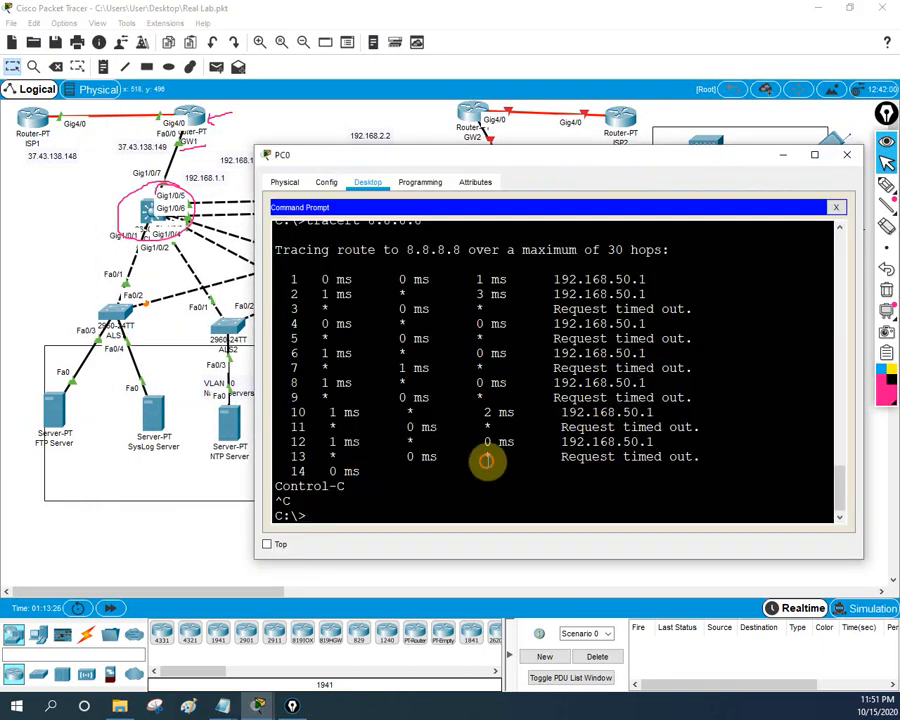
pyautogui.press('Up')
pyautogui.press('Return')
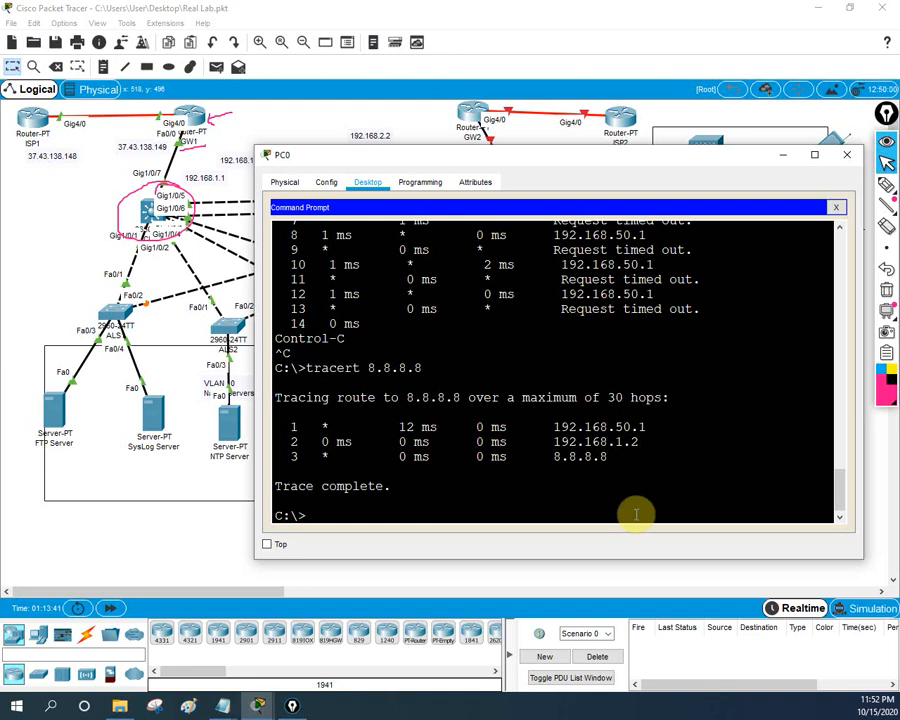
# Highlight the tracert command, its target 8.8.8.8 and the address of each hop in PC0's trace output.
pyautogui.moveTo(612, 458)
pyautogui.mouseDown()
pyautogui.moveTo(385, 441)
pyautogui.moveTo(287, 422)
pyautogui.moveTo(277, 397)
pyautogui.moveTo(322, 392)
pyautogui.moveTo(310, 366)
pyautogui.moveTo(420, 368)
pyautogui.moveTo(369, 367)
pyautogui.mouseUp()
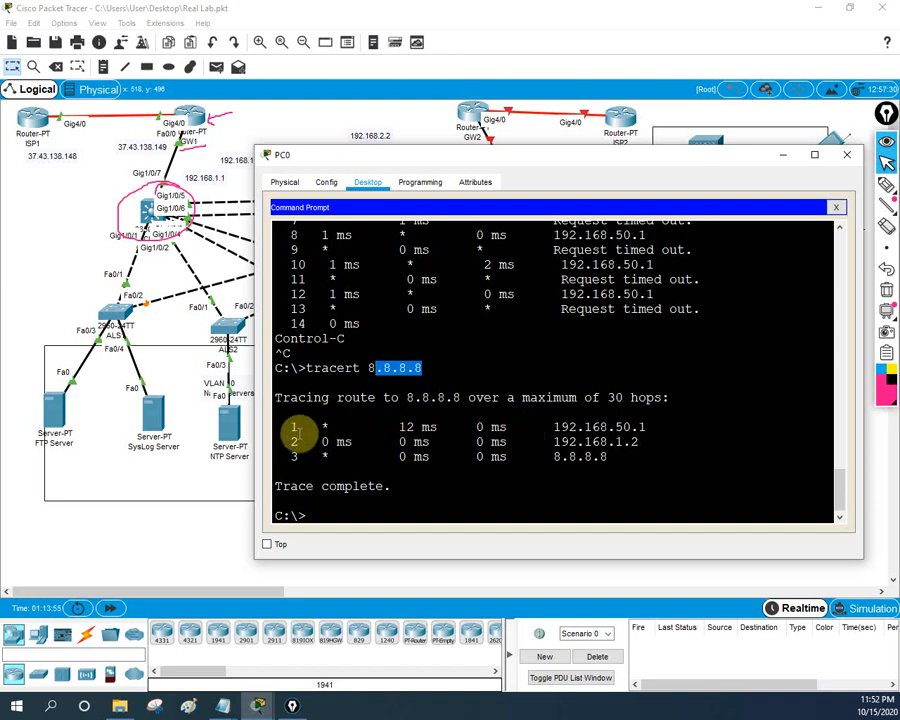
pyautogui.moveTo(310, 368); pyautogui.dragTo(352, 367)
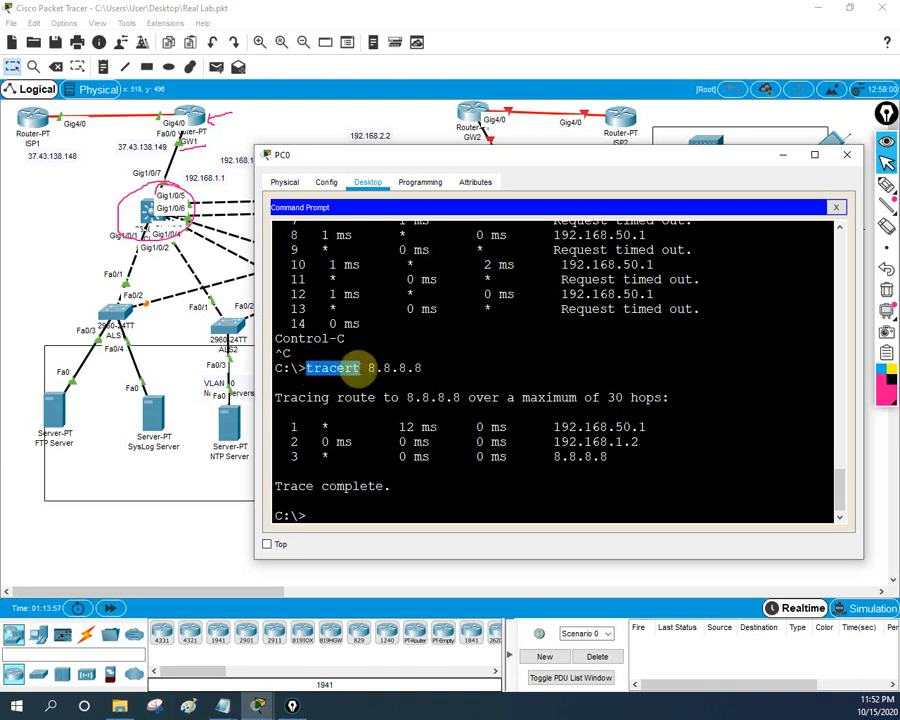
pyautogui.click(427, 368)
pyautogui.moveTo(427, 368); pyautogui.dragTo(374, 368)
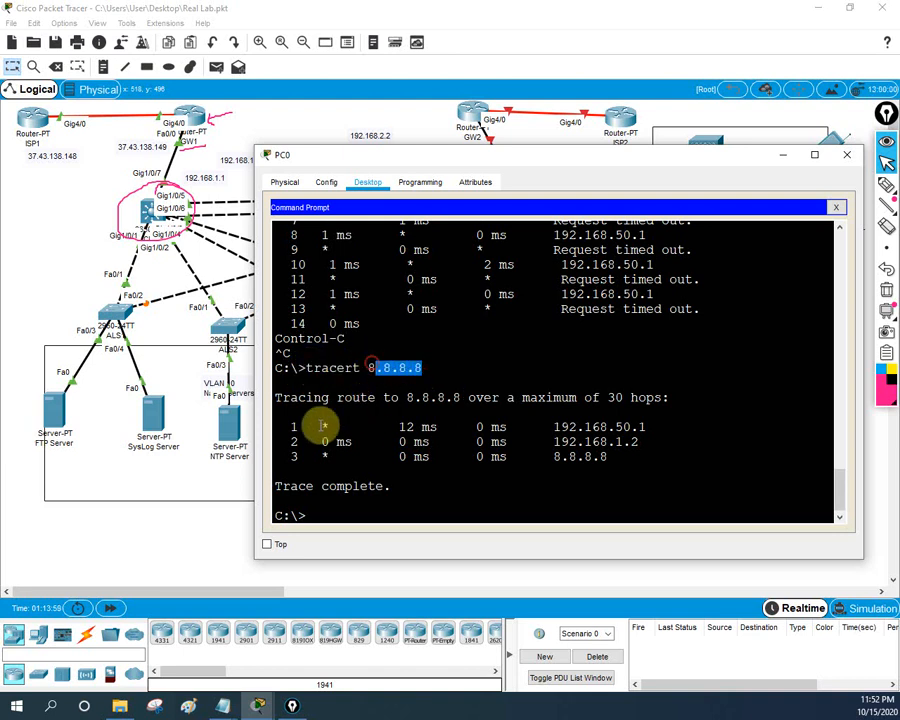
pyautogui.moveTo(551, 426); pyautogui.dragTo(640, 425)
pyautogui.moveTo(551, 441); pyautogui.dragTo(640, 441)
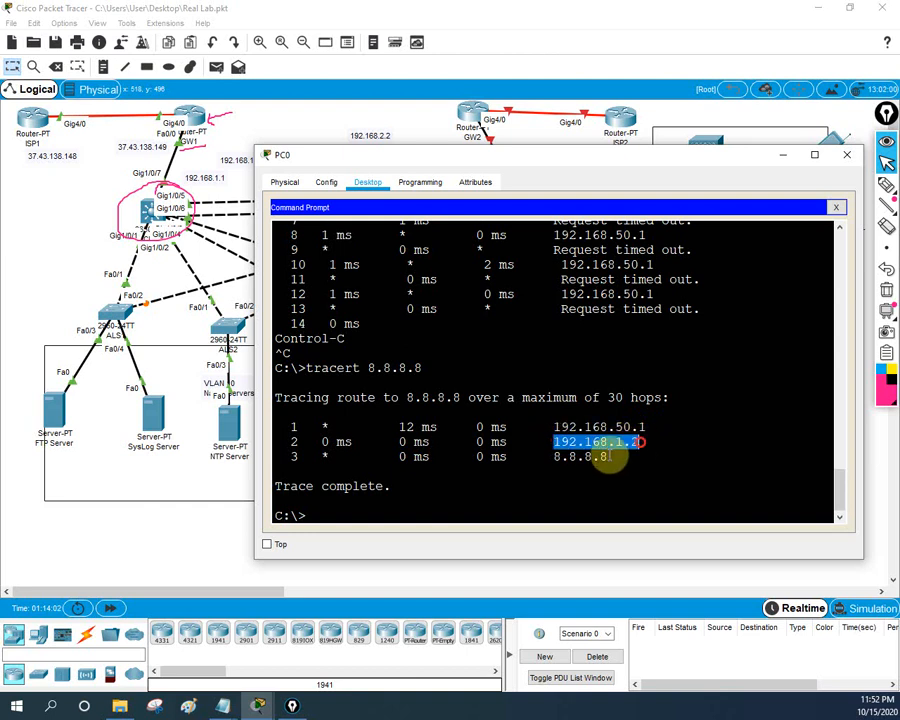
pyautogui.moveTo(553, 456); pyautogui.dragTo(608, 456)
pyautogui.click(561, 483)
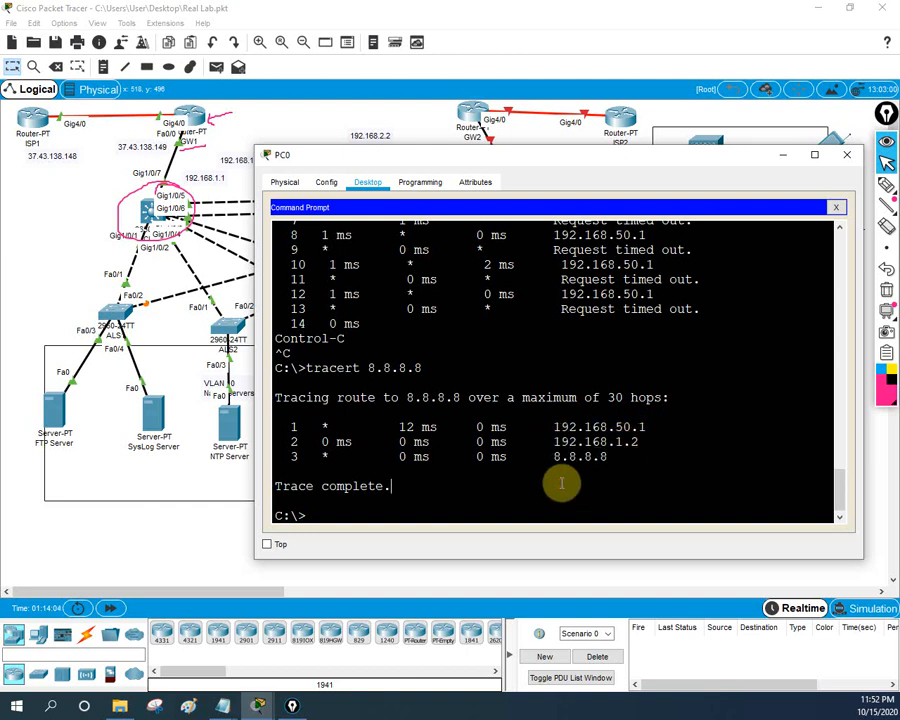
# Ping 8.8.8.8 from PC0's Command Prompt and close the PC0 window.
pyautogui.write('ping 8.8.8.8')
pyautogui.press('Return')
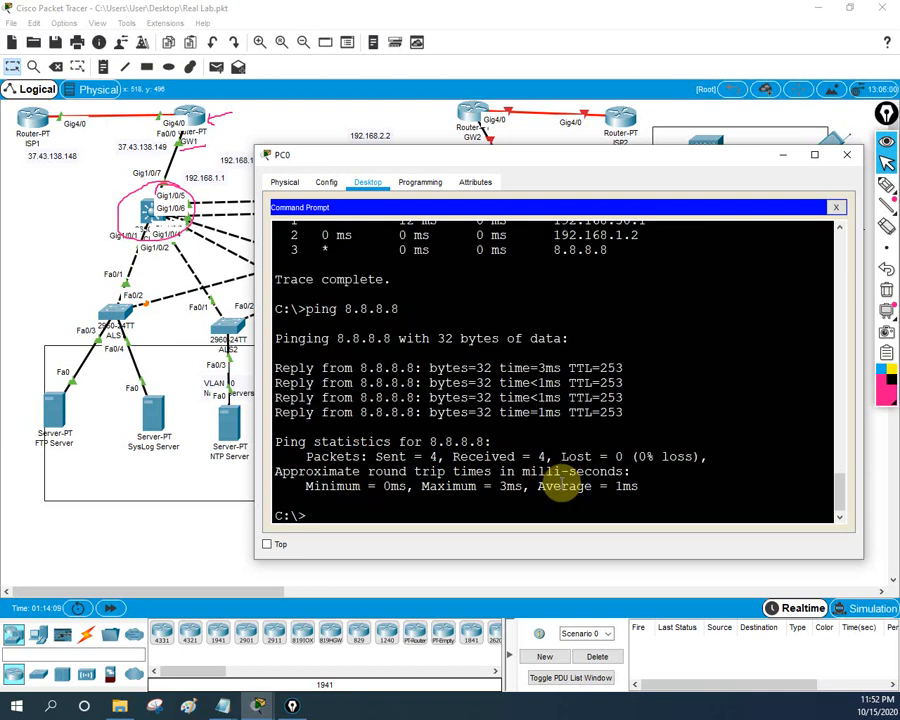
pyautogui.click(846, 156)
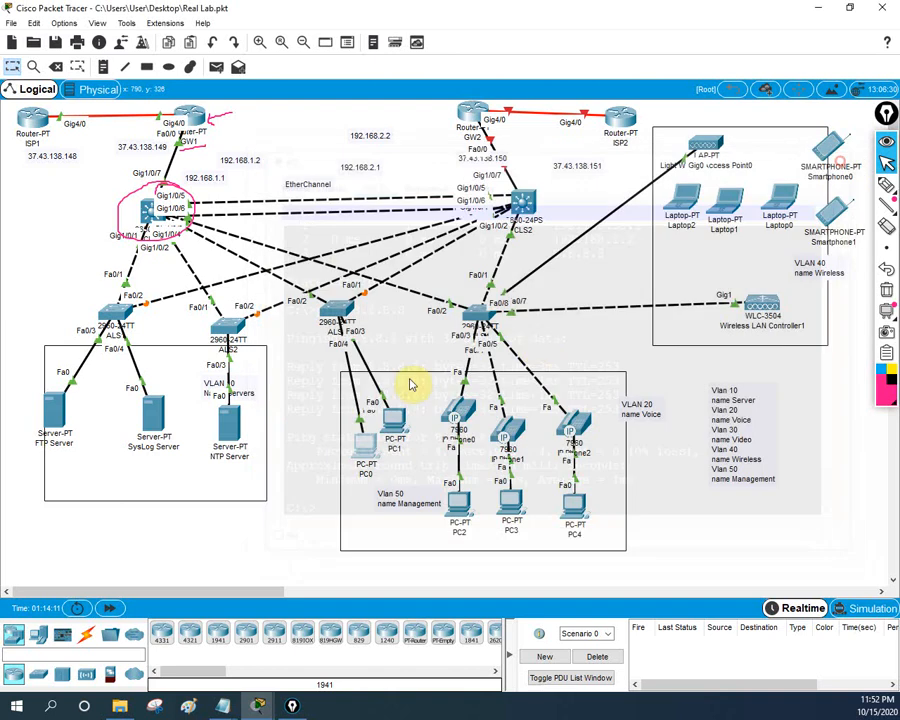
# Ping 8.8.8.8 from PC2's Command Prompt and minimize the PC2 window.
pyautogui.click(458, 518)
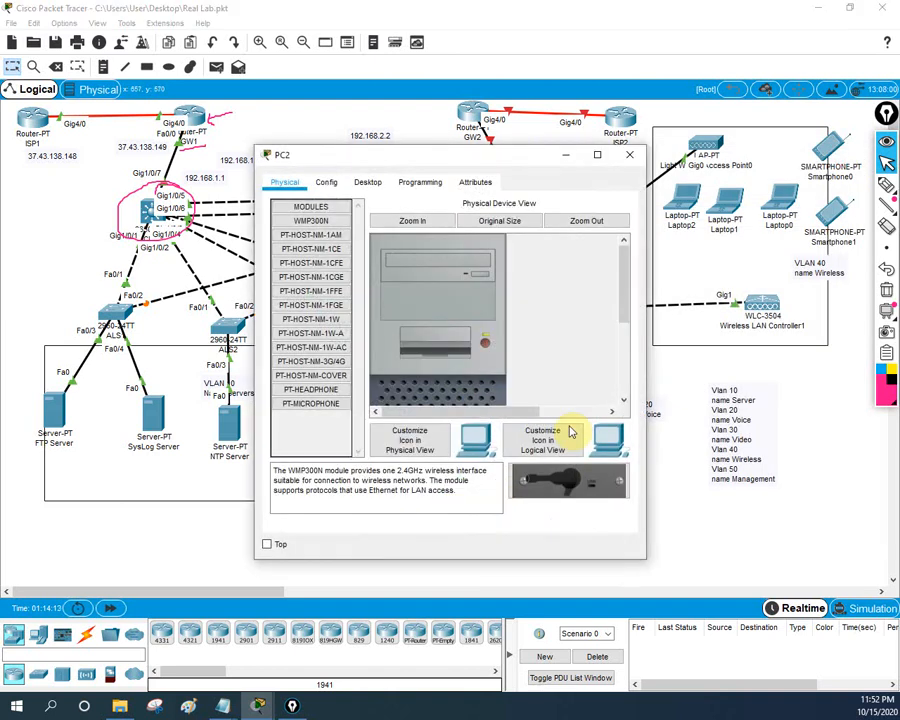
pyautogui.click(368, 182)
pyautogui.click(590, 245)
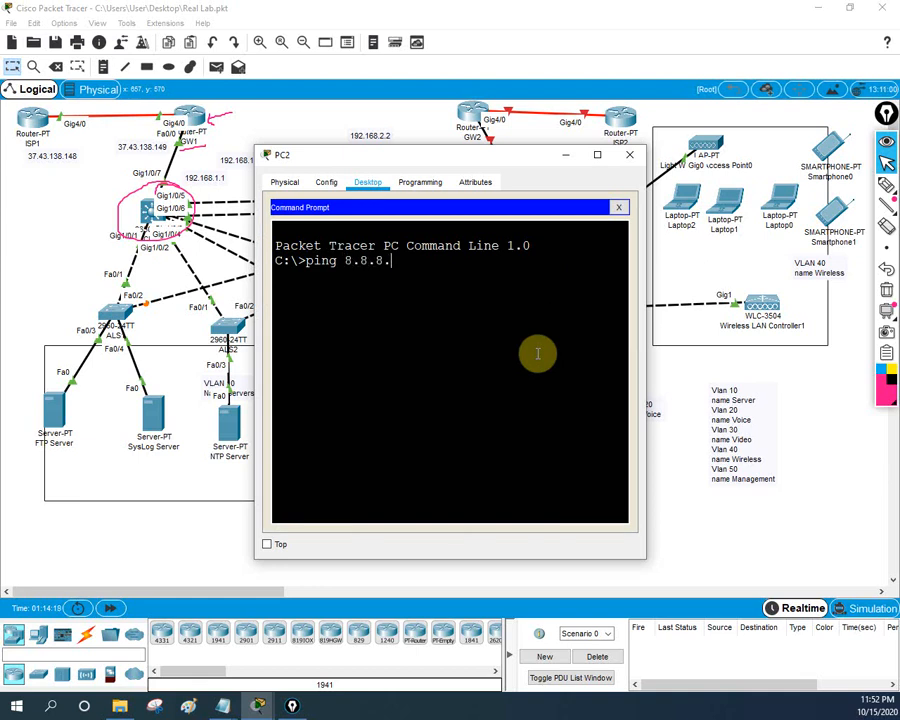
pyautogui.write('8')
pyautogui.press('Return')
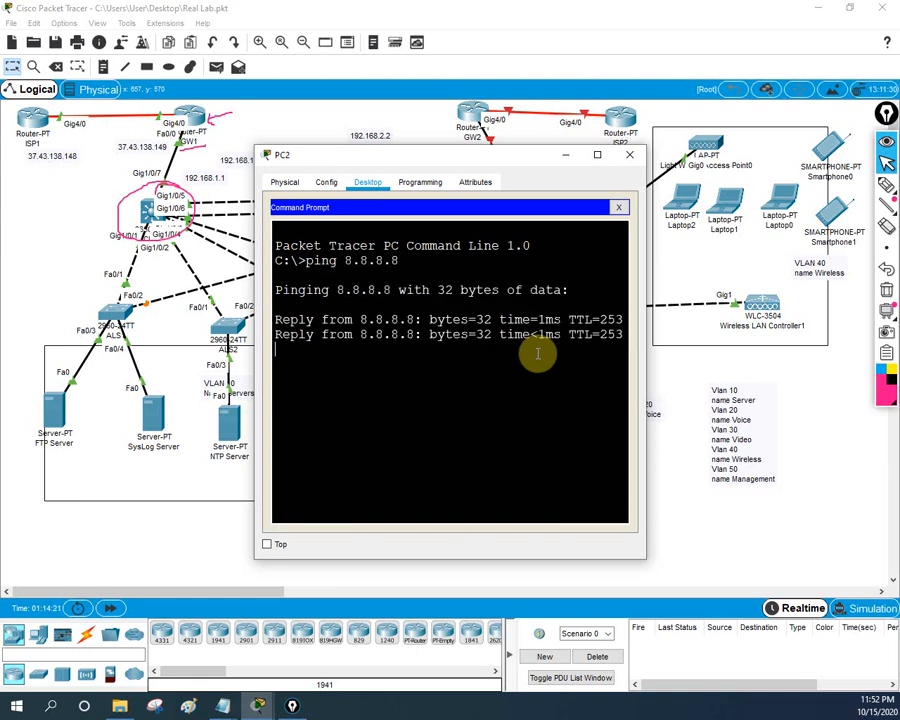
pyautogui.click(567, 155)
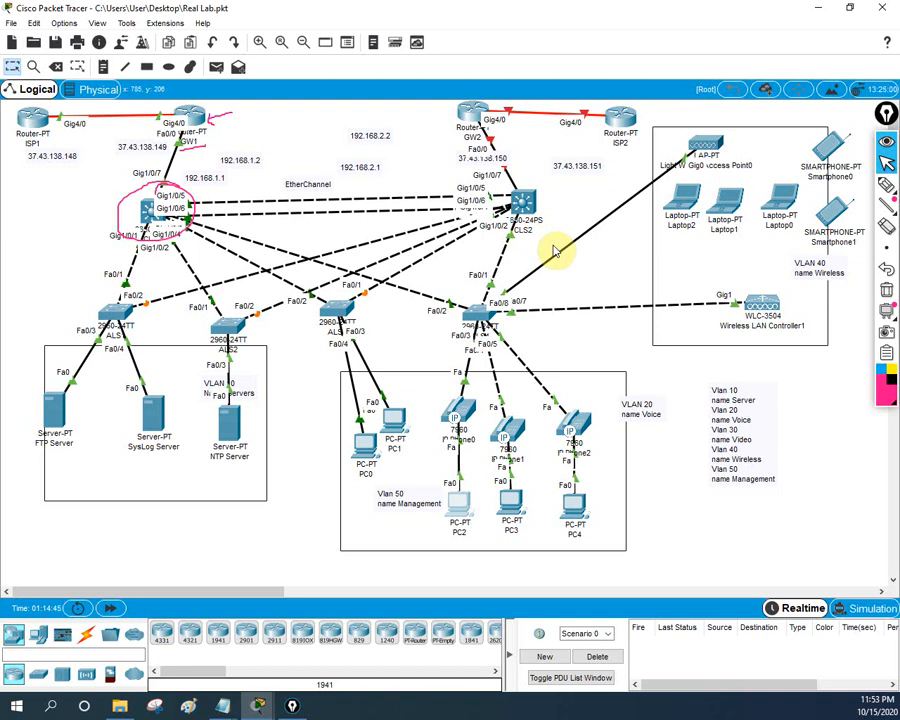
# With the annotation pen, circle CLS2, the GW1 and CLS1 side and GW2, and underline 37.43.138.151 and 37.43.138.150.
pyautogui.click(883, 187)
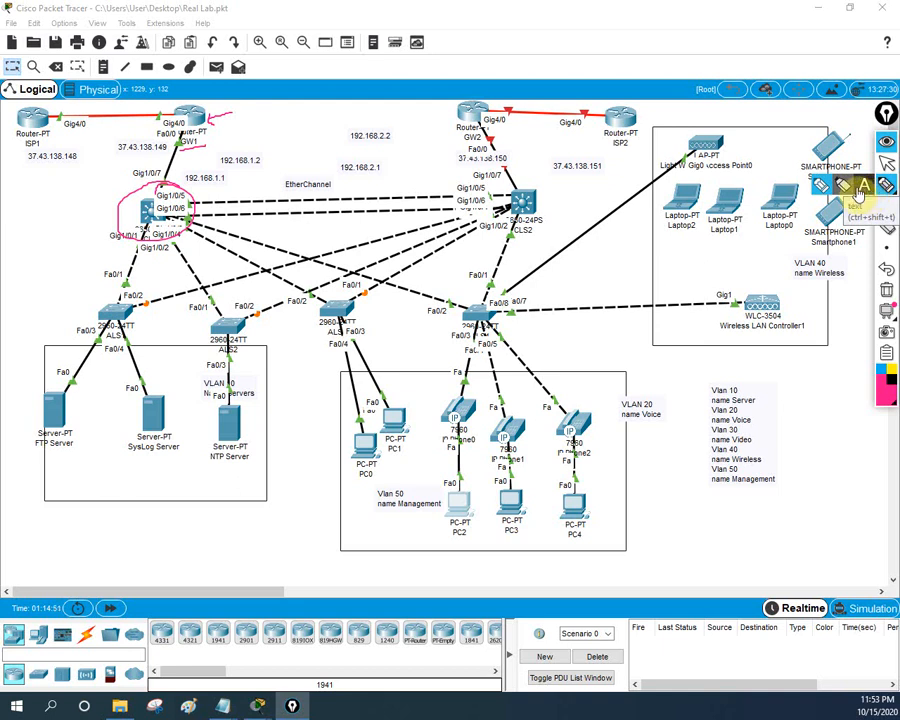
pyautogui.moveTo(530, 168)
pyautogui.mouseDown()
pyautogui.moveTo(486, 212)
pyautogui.moveTo(562, 196)
pyautogui.mouseUp()
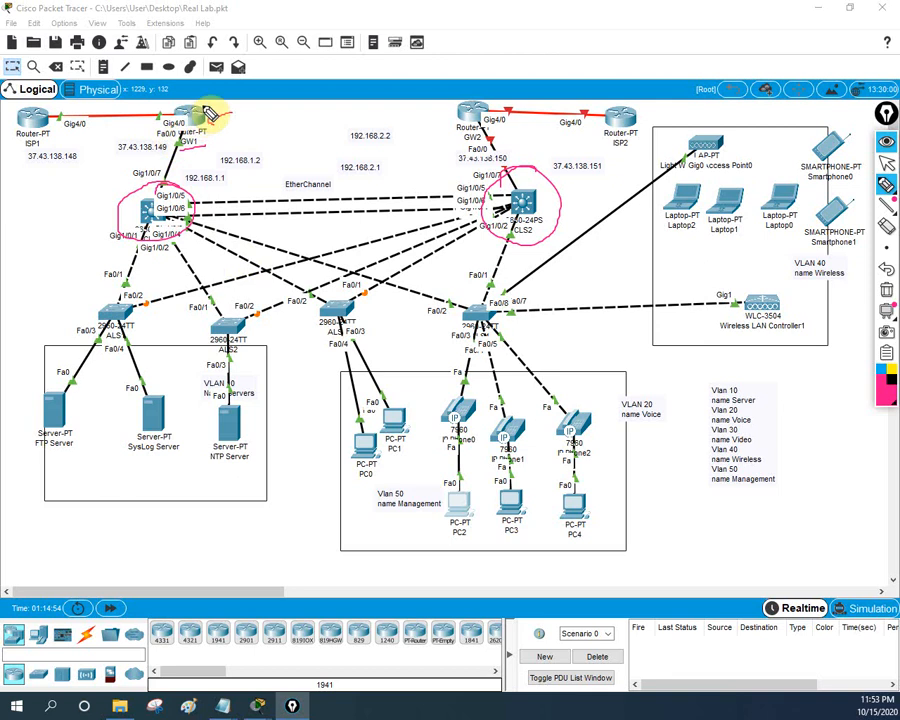
pyautogui.moveTo(210, 113)
pyautogui.mouseDown()
pyautogui.moveTo(100, 215)
pyautogui.moveTo(217, 340)
pyautogui.moveTo(180, 130)
pyautogui.mouseUp()
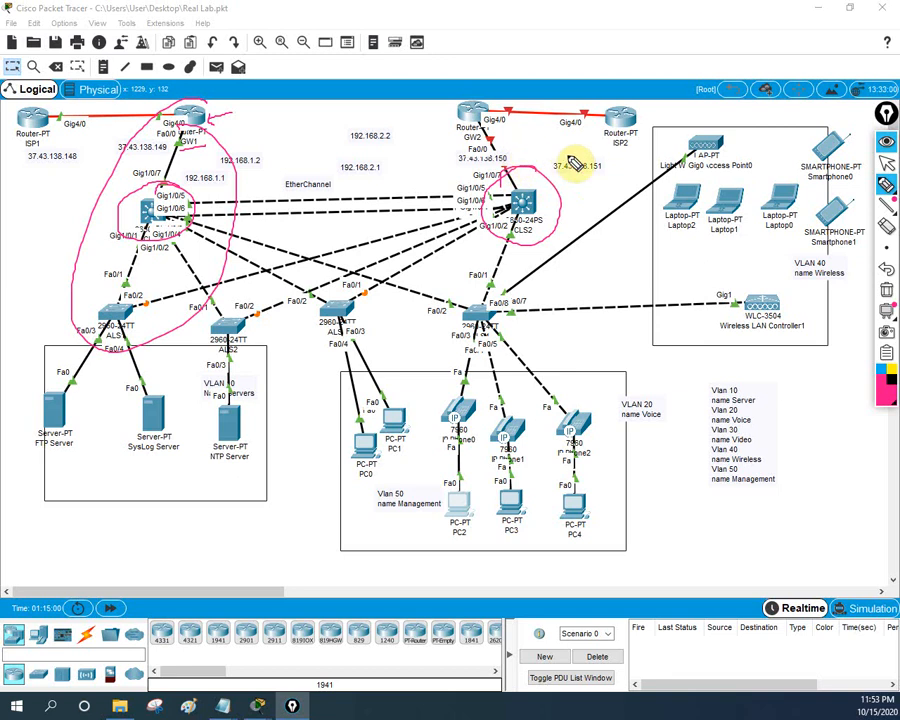
pyautogui.moveTo(558, 178); pyautogui.dragTo(607, 177)
pyautogui.moveTo(457, 162); pyautogui.dragTo(508, 160)
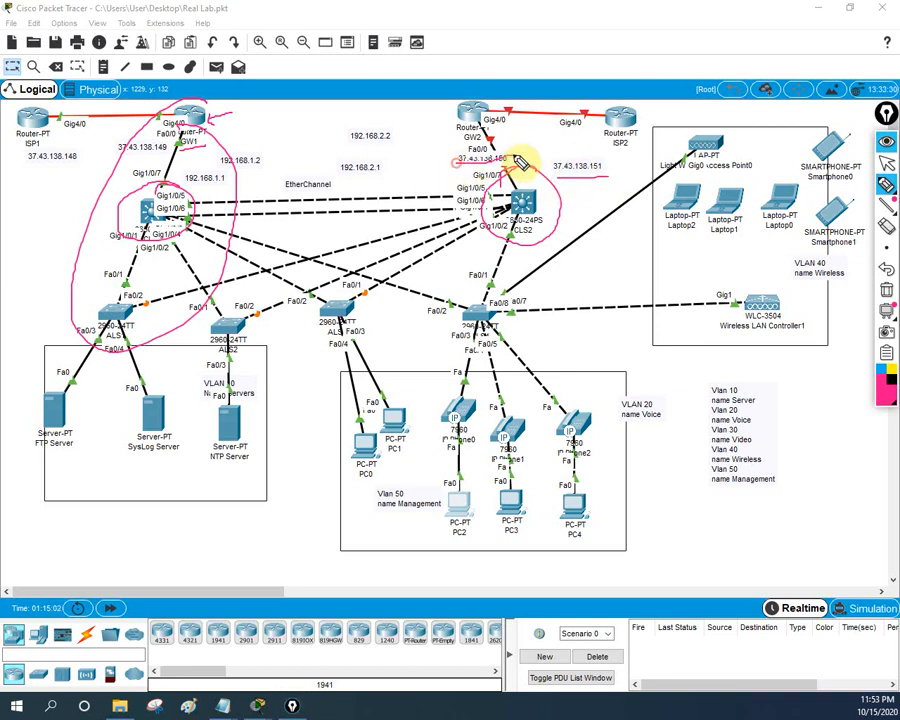
pyautogui.moveTo(508, 90)
pyautogui.mouseDown()
pyautogui.moveTo(460, 150)
pyautogui.moveTo(480, 128)
pyautogui.mouseUp()
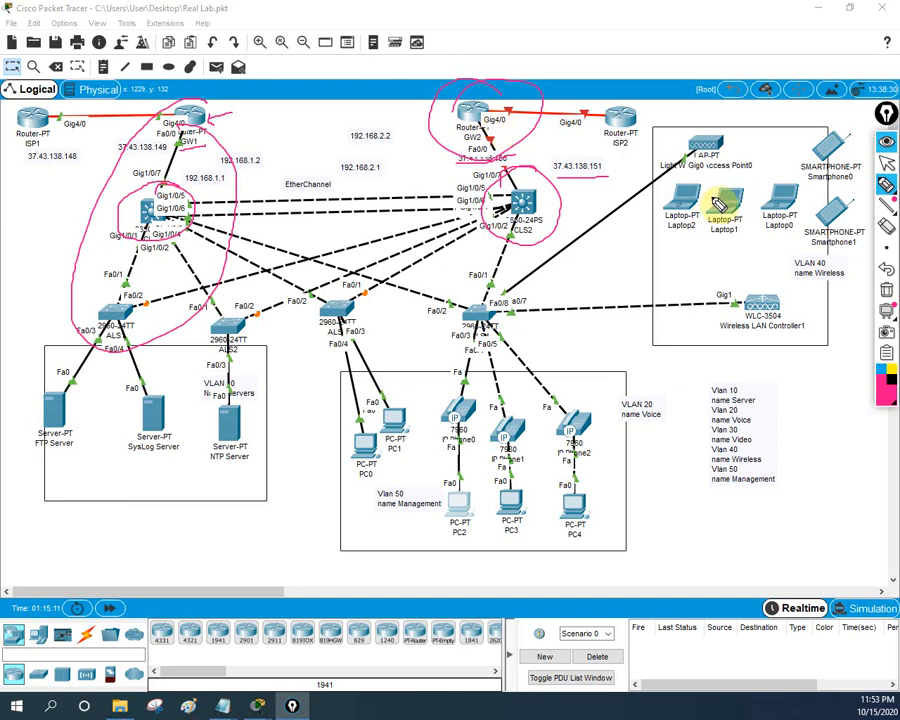
# Clear all annotations, trace PC0's path through its access switch, CLS1 and GW1 to ISP1, and cross out ISP1 and CLS1.
pyautogui.click(887, 288)
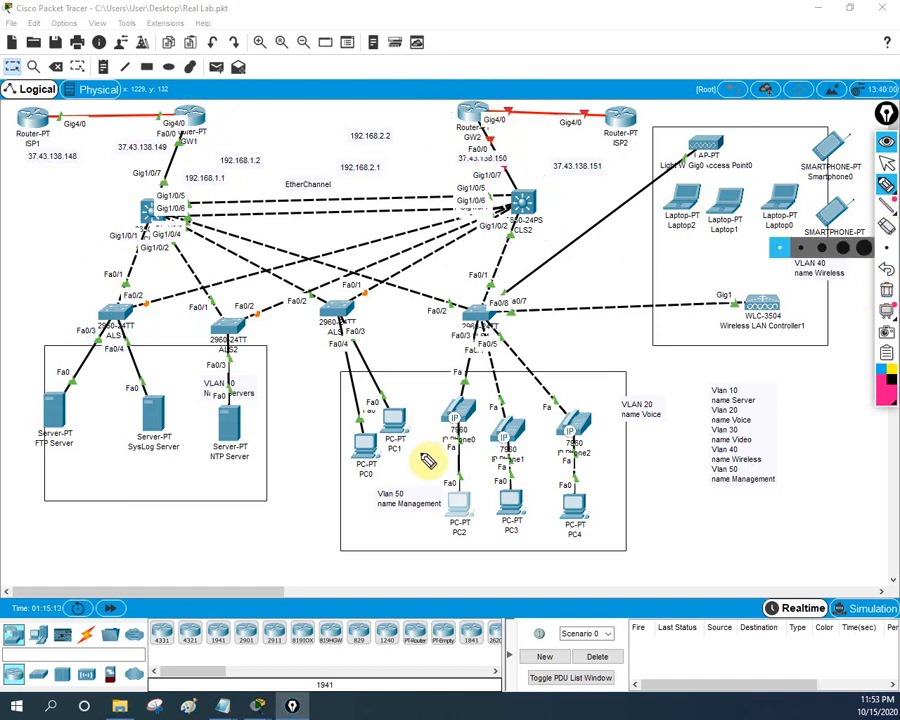
pyautogui.moveTo(379, 455)
pyautogui.mouseDown()
pyautogui.moveTo(352, 352)
pyautogui.moveTo(295, 300)
pyautogui.moveTo(212, 255)
pyautogui.moveTo(130, 110)
pyautogui.moveTo(20, 130)
pyautogui.moveTo(178, 178)
pyautogui.mouseUp()
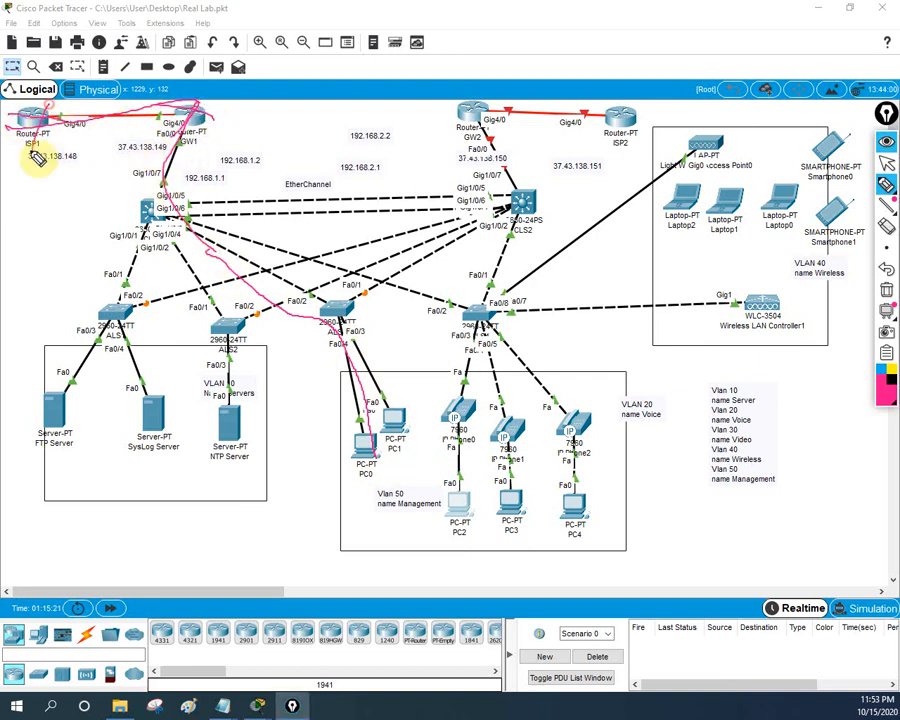
pyautogui.moveTo(135, 204); pyautogui.dragTo(208, 232)
pyautogui.moveTo(172, 186); pyautogui.dragTo(142, 235)
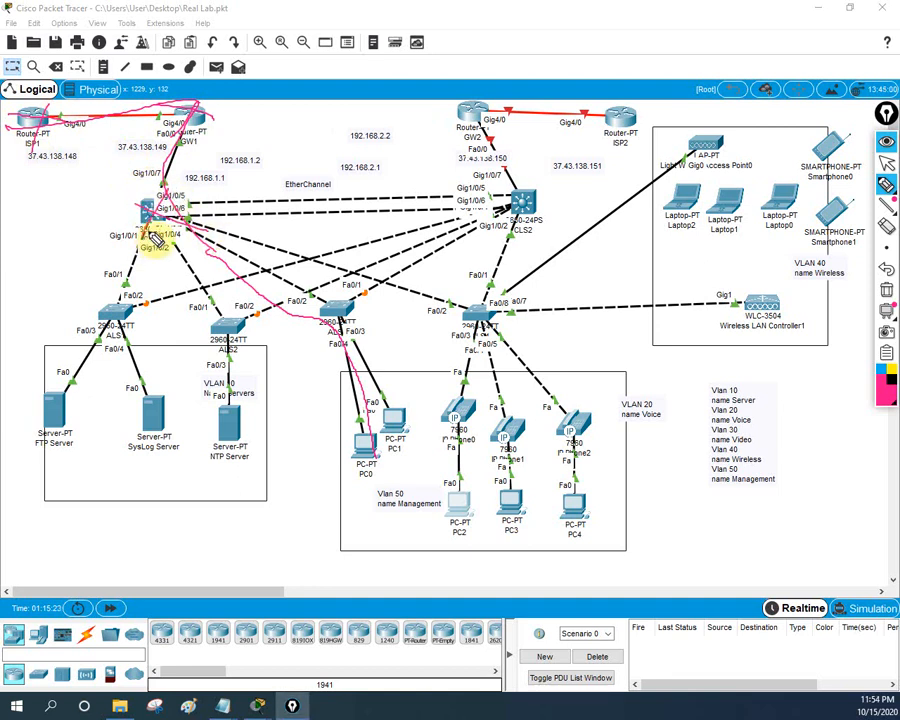
# Trace the backup path from PC0's access switch through CLS2 and GW2 to ISP2, circle ISP2 and write 8.8.8 beneath it.
pyautogui.moveTo(321, 314)
pyautogui.mouseDown()
pyautogui.moveTo(177, 237)
pyautogui.moveTo(213, 207)
pyautogui.moveTo(380, 213)
pyautogui.mouseUp()
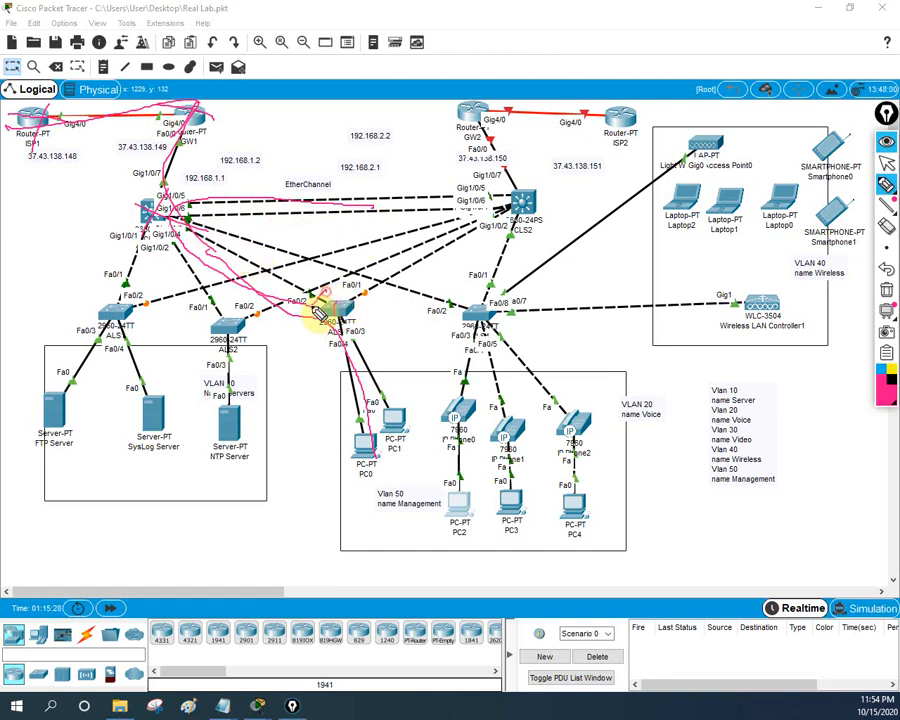
pyautogui.moveTo(342, 315)
pyautogui.mouseDown()
pyautogui.moveTo(521, 203)
pyautogui.moveTo(472, 117)
pyautogui.moveTo(614, 118)
pyautogui.moveTo(625, 96)
pyautogui.moveTo(612, 125)
pyautogui.moveTo(631, 181)
pyautogui.moveTo(640, 152)
pyautogui.moveTo(663, 160)
pyautogui.moveTo(653, 145)
pyautogui.mouseUp()
pyautogui.click(644, 159)
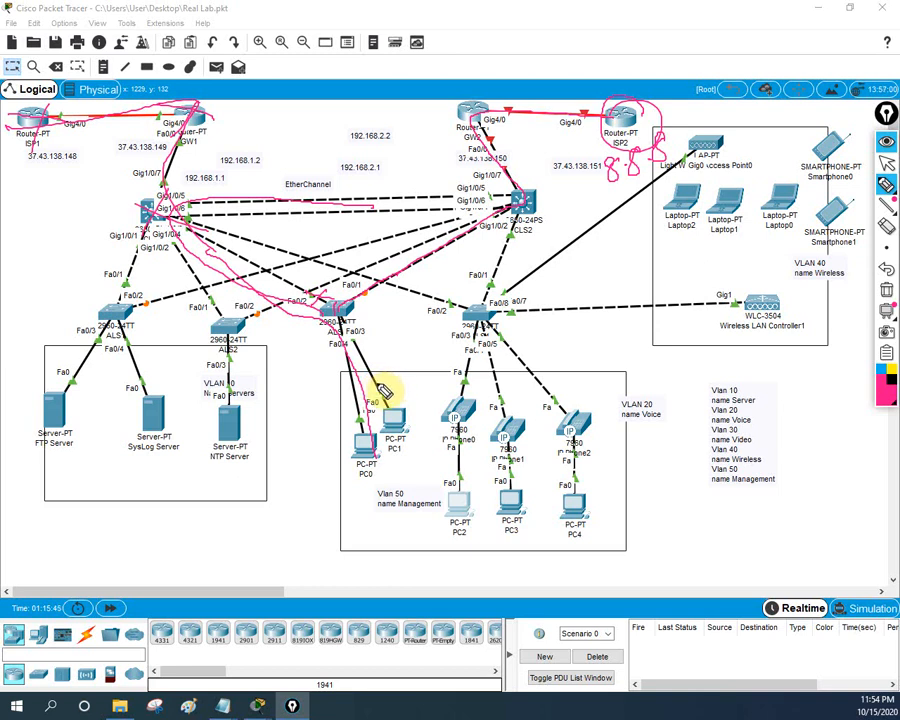
# Draw marks beneath GW1 and GW2 and circle CLS2 together with its uplink and EtherChannel port labels.
pyautogui.moveTo(182, 157); pyautogui.dragTo(237, 145)
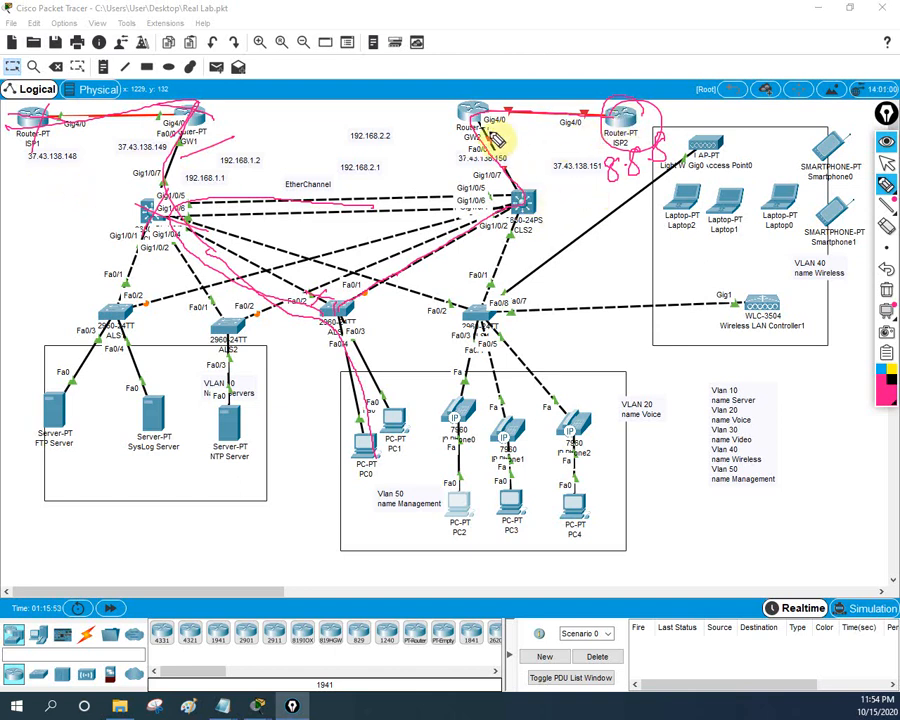
pyautogui.moveTo(457, 146); pyautogui.dragTo(495, 145)
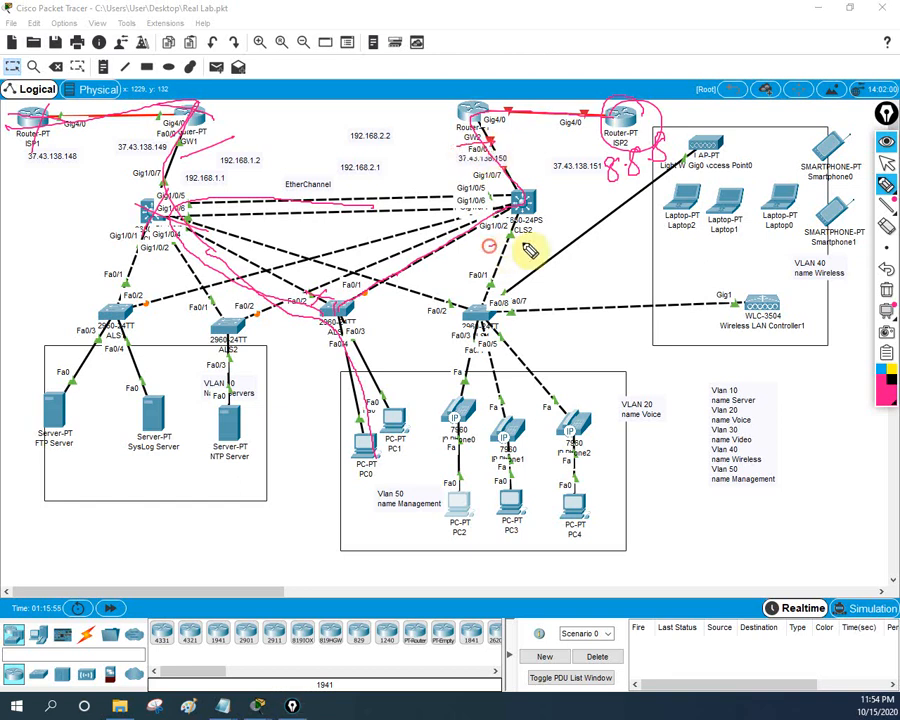
pyautogui.moveTo(524, 250)
pyautogui.mouseDown()
pyautogui.moveTo(530, 164)
pyautogui.moveTo(528, 240)
pyautogui.moveTo(512, 250)
pyautogui.mouseUp()
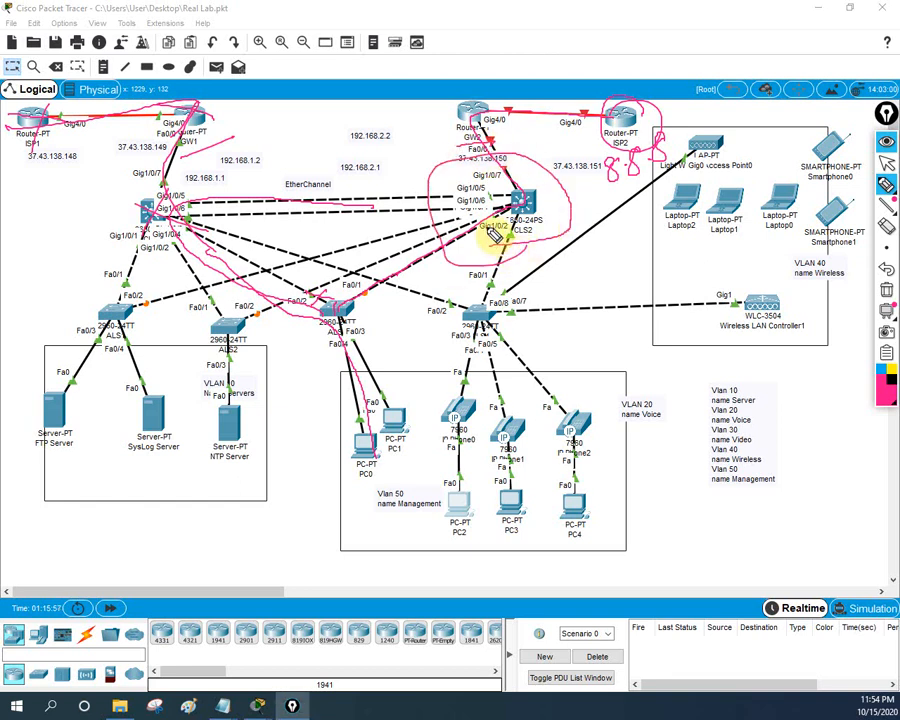